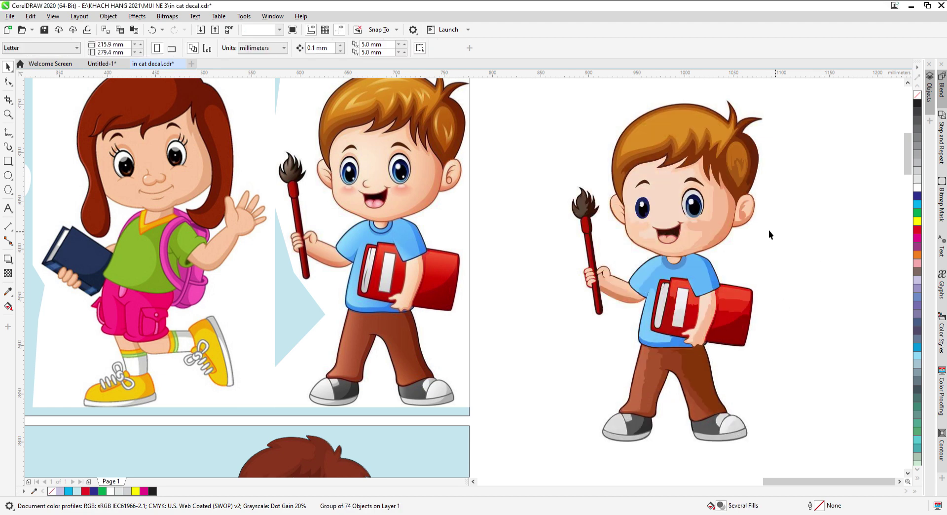
Move the traced boy off its bitmap copy and delete that bitmap copy.
{"action": "mouse_move", "coordinate": [695, 217]}
{"action": "left_mouse_down"}
{"action": "mouse_move", "coordinate": [578, 300]}
{"action": "mouse_move", "coordinate": [557, 303]}
{"action": "mouse_move", "coordinate": [674, 245]}
{"action": "left_mouse_up"}
{"action": "left_click", "coordinate": [712, 202]}
{"action": "key", "text": "Delete"}
Ungroup the traced boy, weld all its pieces into one curve, and break that curve apart.
{"action": "left_click", "coordinate": [394, 48]}
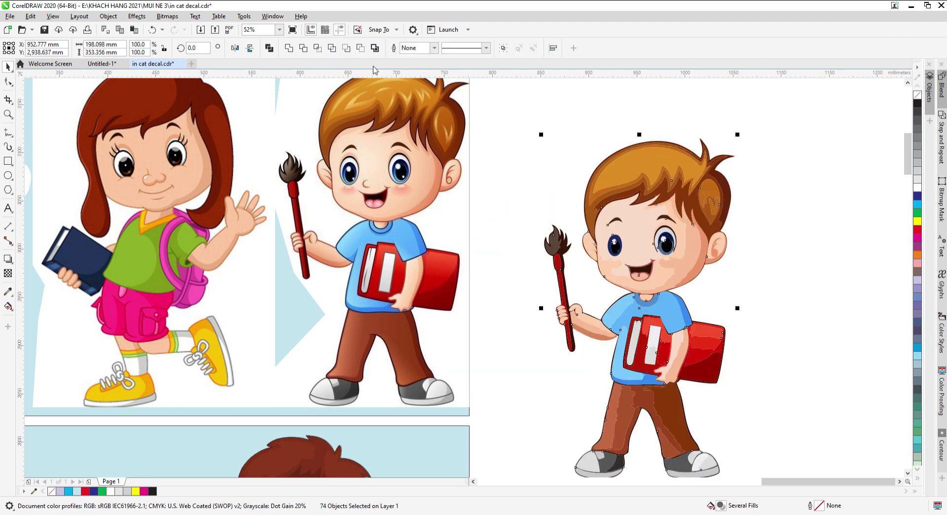
{"action": "left_click", "coordinate": [290, 48]}
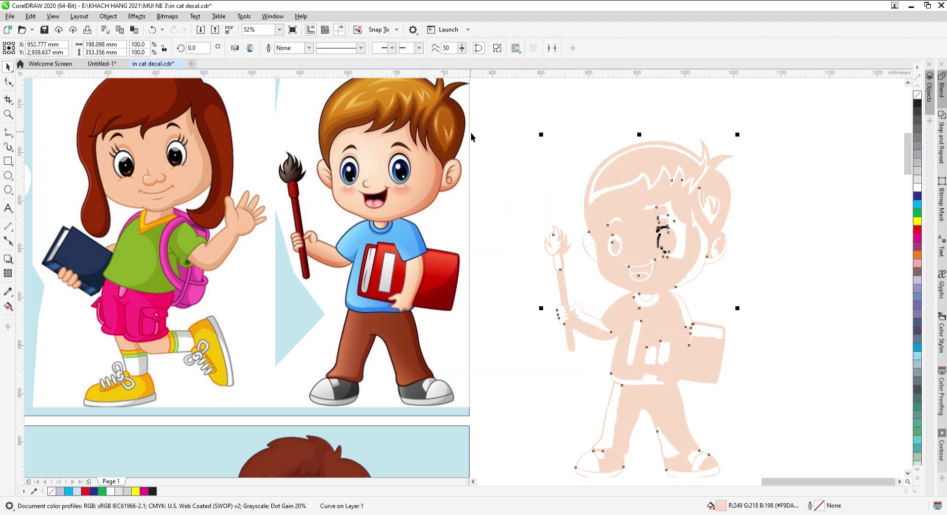
{"action": "key", "text": "ctrl+k"}
{"action": "left_click", "coordinate": [582, 150]}
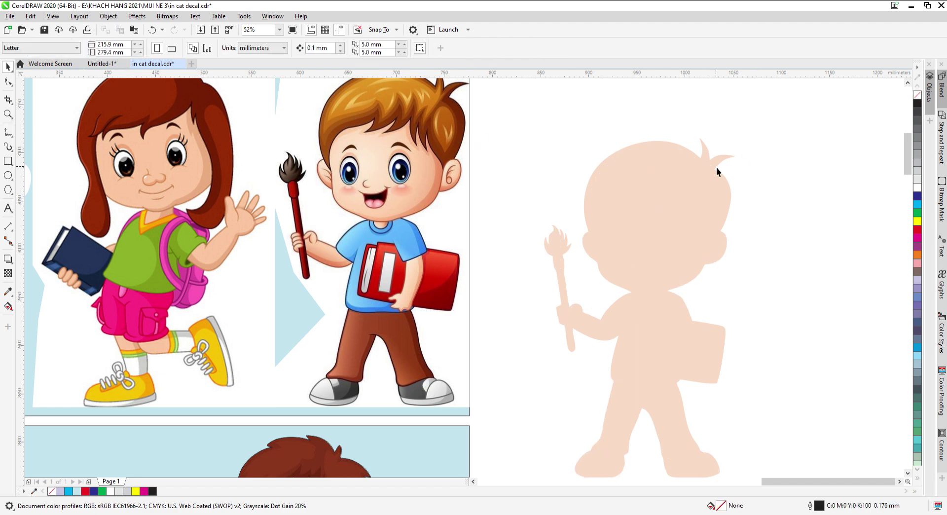
Pull the solid boy silhouette away from the leftover inner fragments and delete those fragments.
{"action": "left_click_drag", "start_coordinate": [716, 167], "coordinate": [839, 205]}
{"action": "scroll", "coordinate": [651, 235], "scroll_direction": "down", "scroll_amount": 2}
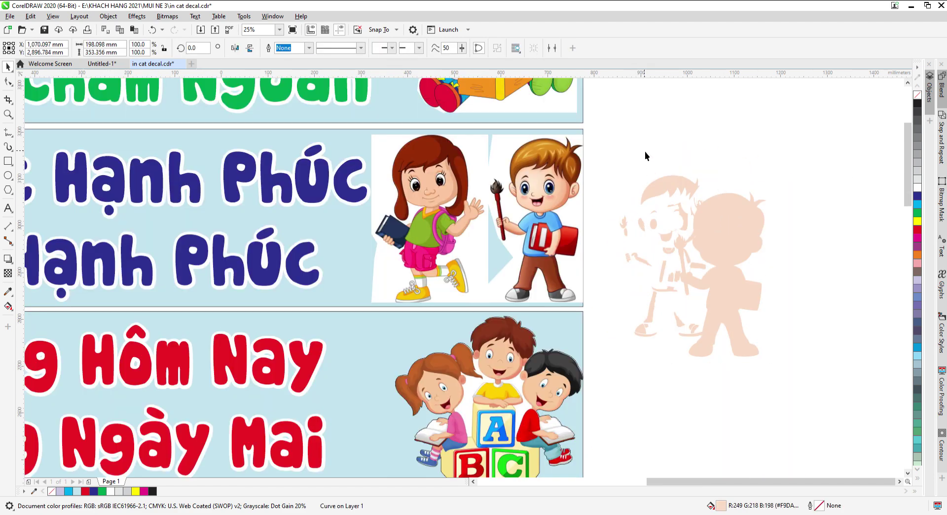
{"action": "left_click_drag", "start_coordinate": [598, 133], "coordinate": [599, 135]}
{"action": "left_click_drag", "start_coordinate": [713, 376], "coordinate": [714, 377]}
Give the boy silhouette a black outline and remove its fill.
{"action": "left_click", "coordinate": [708, 279]}
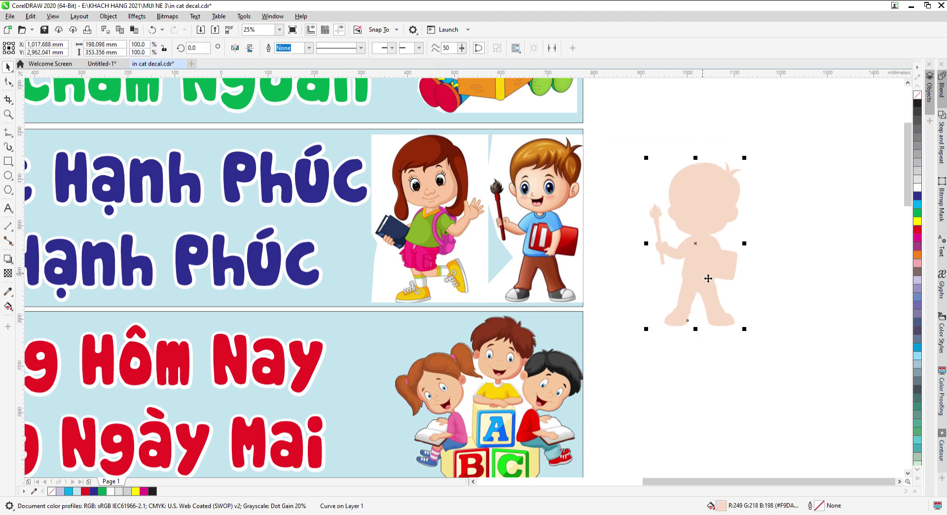
{"action": "right_click", "coordinate": [916, 105]}
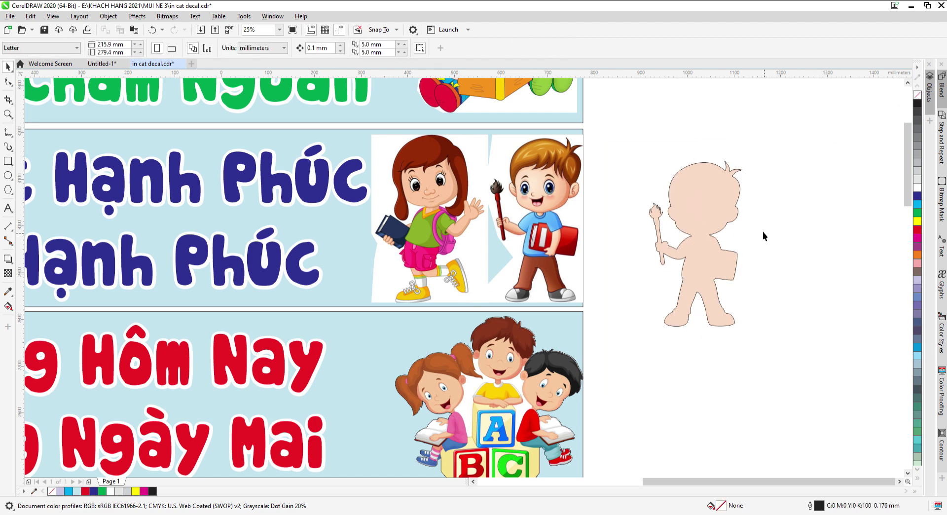
{"action": "left_click", "coordinate": [918, 95]}
{"action": "left_click", "coordinate": [786, 154]}
Place the boy outline over the boy's picture in the banner and nudge it to match the contour precisely.
{"action": "key", "text": "F2"}
{"action": "left_click_drag", "start_coordinate": [793, 139], "coordinate": [439, 303]}
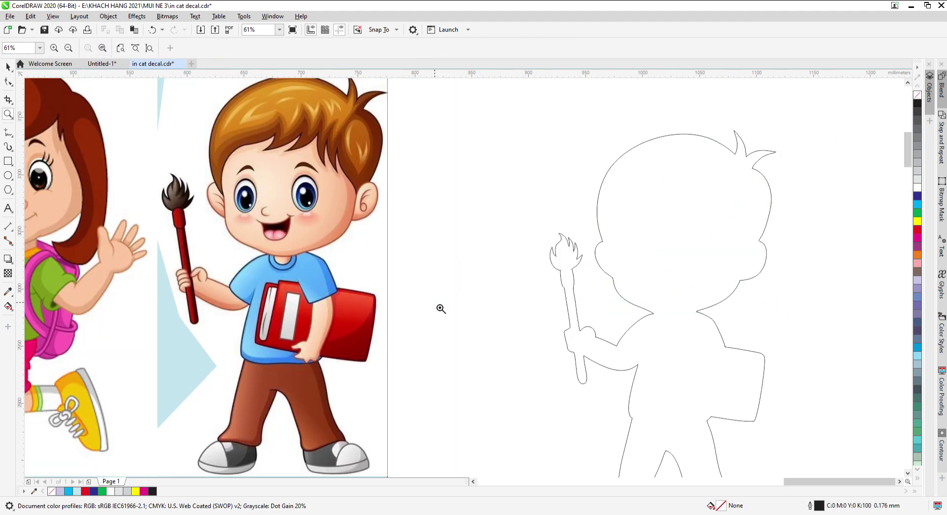
{"action": "left_click_drag", "start_coordinate": [671, 235], "coordinate": [284, 180]}
{"action": "key", "text": "z"}
{"action": "left_click_drag", "start_coordinate": [275, 141], "coordinate": [446, 67]}
{"action": "key", "text": "F2"}
{"action": "left_click_drag", "start_coordinate": [583, 163], "coordinate": [265, 354]}
{"action": "key", "text": "Right"}
{"action": "key", "text": "Right"}
{"action": "key", "text": "Down"}
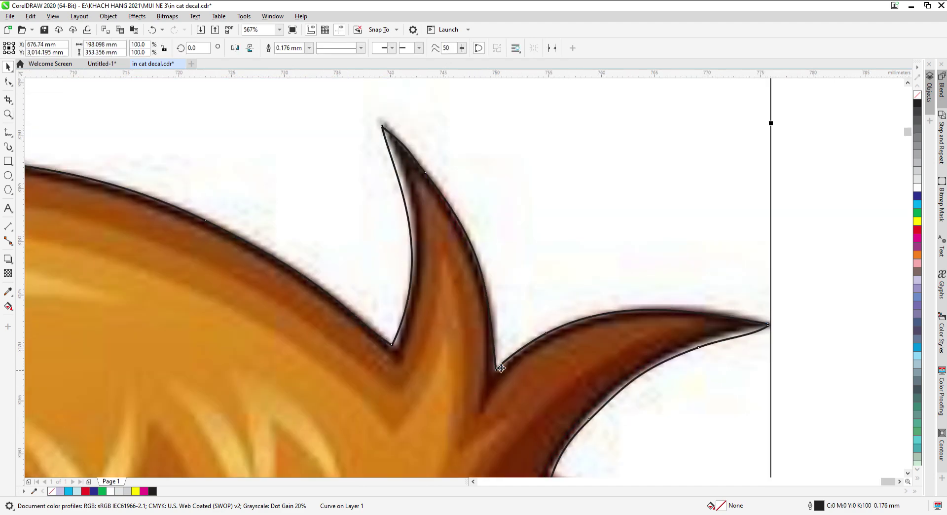
{"action": "left_click_drag", "start_coordinate": [471, 395], "coordinate": [473, 393]}
Crop the boy's bitmap to the silhouette outline so its white background is removed.
{"action": "key", "text": "F3"}
{"action": "key", "text": "F3"}
{"action": "left_click", "coordinate": [451, 249]}
{"action": "scroll", "coordinate": [451, 248], "scroll_direction": "down", "scroll_amount": 1}
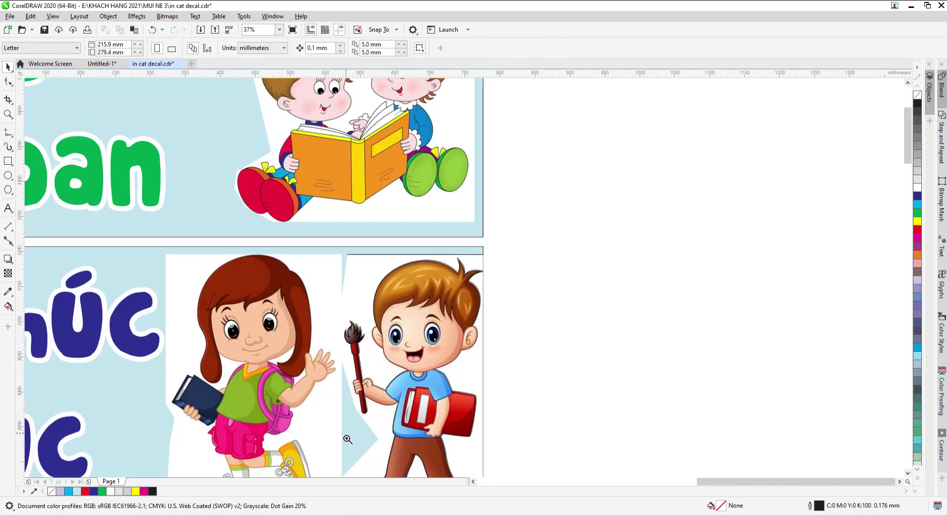
{"action": "key", "text": "F2"}
{"action": "left_click_drag", "start_coordinate": [318, 435], "coordinate": [535, 380]}
{"action": "key", "text": "space"}
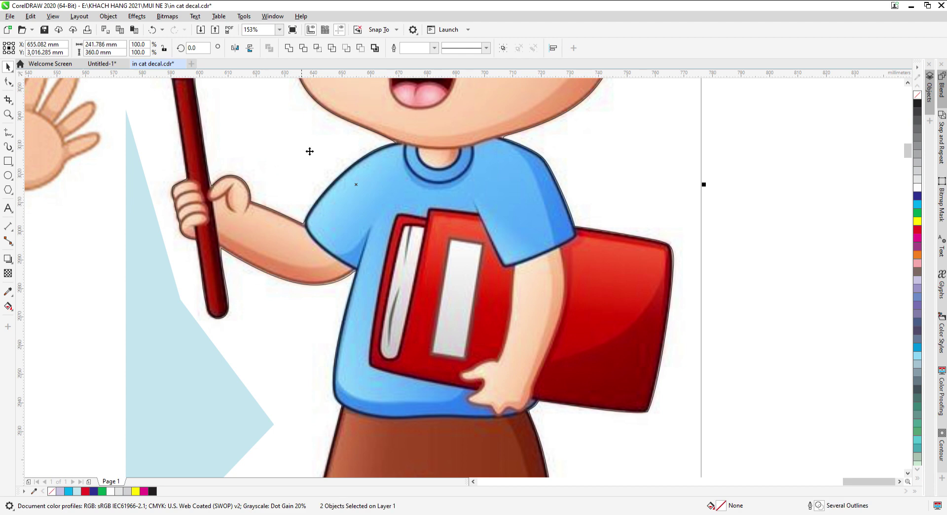
{"action": "left_click", "coordinate": [717, 238]}
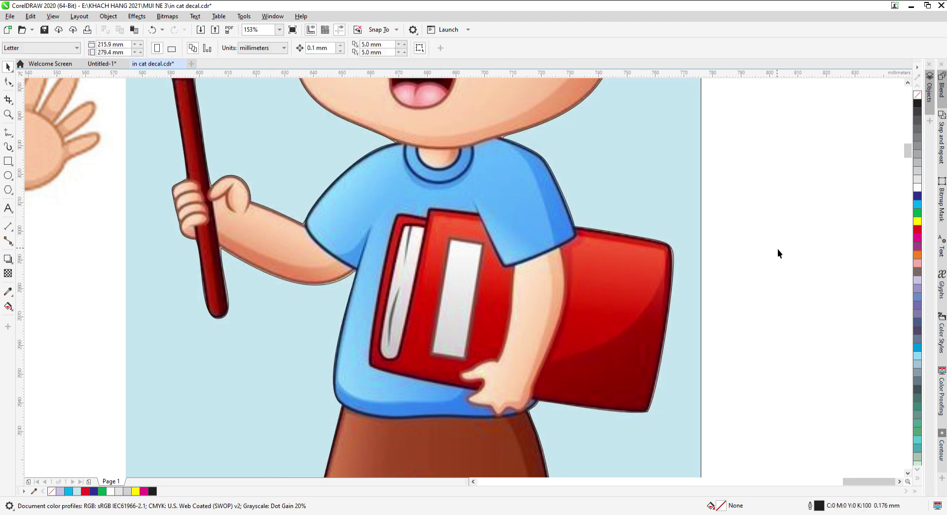
Copy the girl's bitmap to the empty area beside the banners and trace the copy into colour vector shapes.
{"action": "scroll", "coordinate": [688, 270], "scroll_direction": "down", "scroll_amount": 4}
{"action": "left_click", "coordinate": [458, 246]}
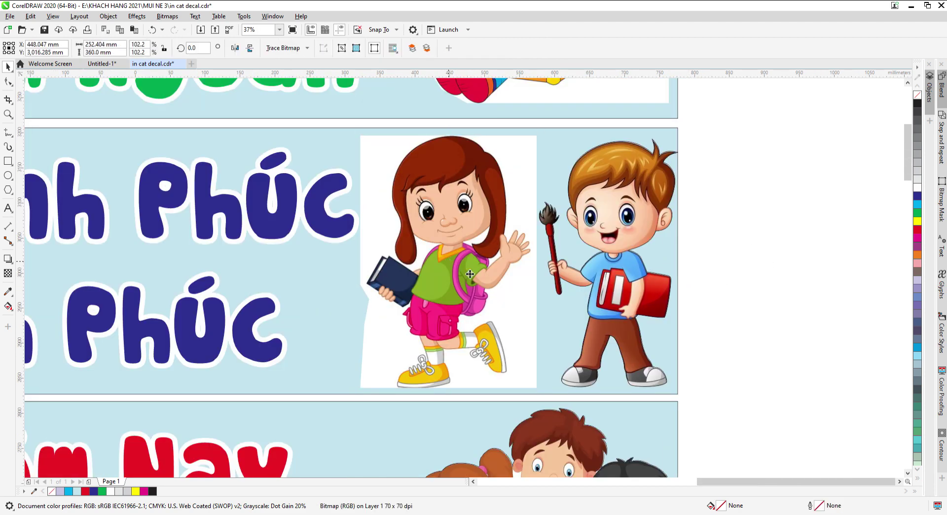
{"action": "left_click_drag", "start_coordinate": [450, 267], "coordinate": [786, 283]}
{"action": "right_click", "coordinate": [785, 283]}
{"action": "scroll", "coordinate": [607, 292], "scroll_direction": "down", "scroll_amount": 1}
{"action": "key", "text": "z"}
{"action": "left_click_drag", "start_coordinate": [625, 353], "coordinate": [741, 221]}
{"action": "key", "text": "space"}
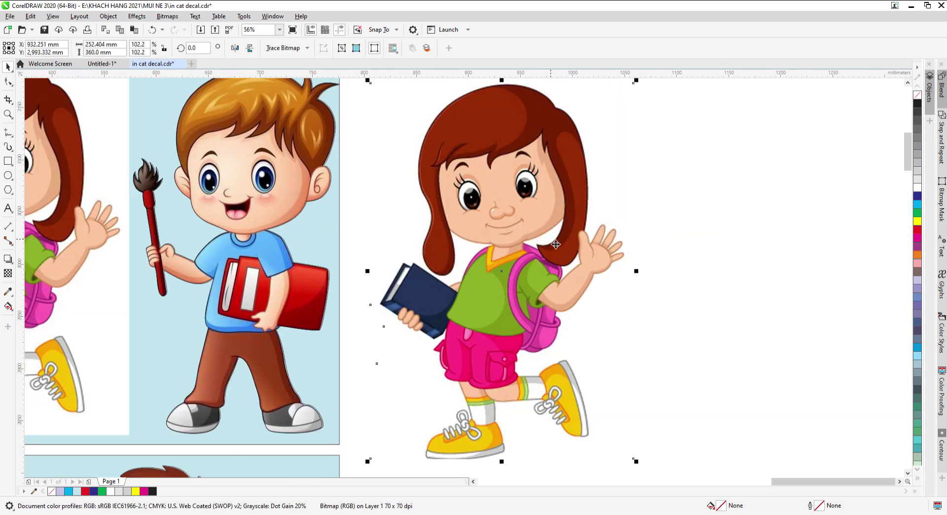
{"action": "left_click_drag", "start_coordinate": [543, 239], "coordinate": [552, 239]}
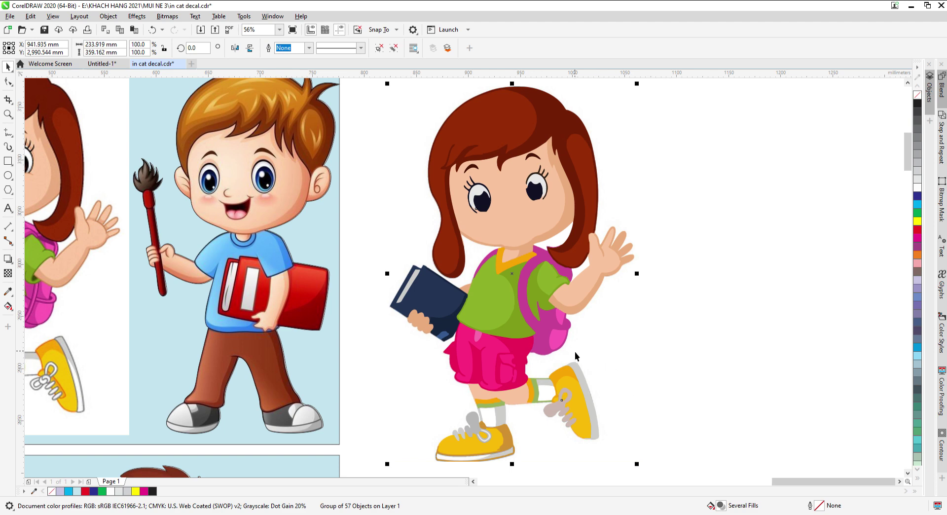
Move the traced girl aside, delete the bitmap copy beneath it, and place the trace in the freed area.
{"action": "left_click_drag", "start_coordinate": [505, 319], "coordinate": [760, 311]}
{"action": "left_click", "coordinate": [564, 251]}
{"action": "key", "text": "Delete"}
{"action": "left_click_drag", "start_coordinate": [783, 341], "coordinate": [615, 360]}
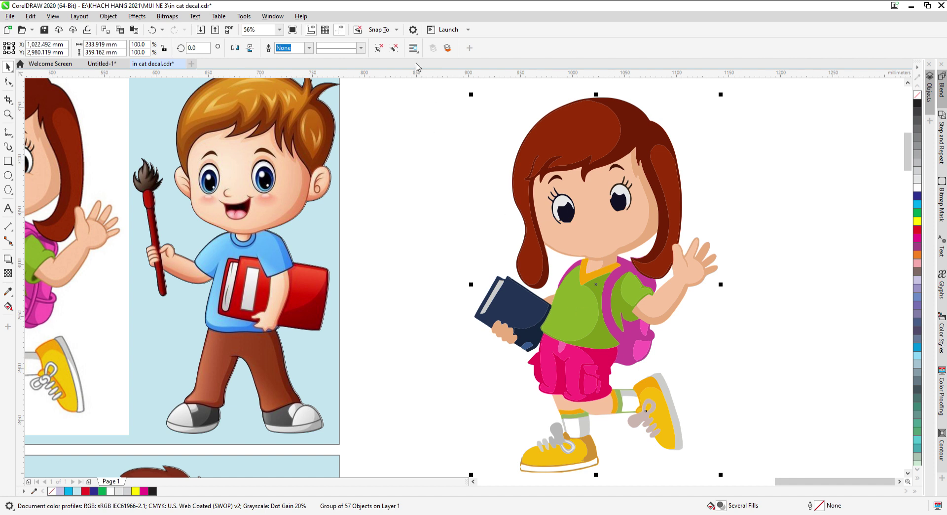
Ungroup the traced girl, fill all pieces with black, and merge them into one curve that is broken apart again.
{"action": "left_click", "coordinate": [394, 49]}
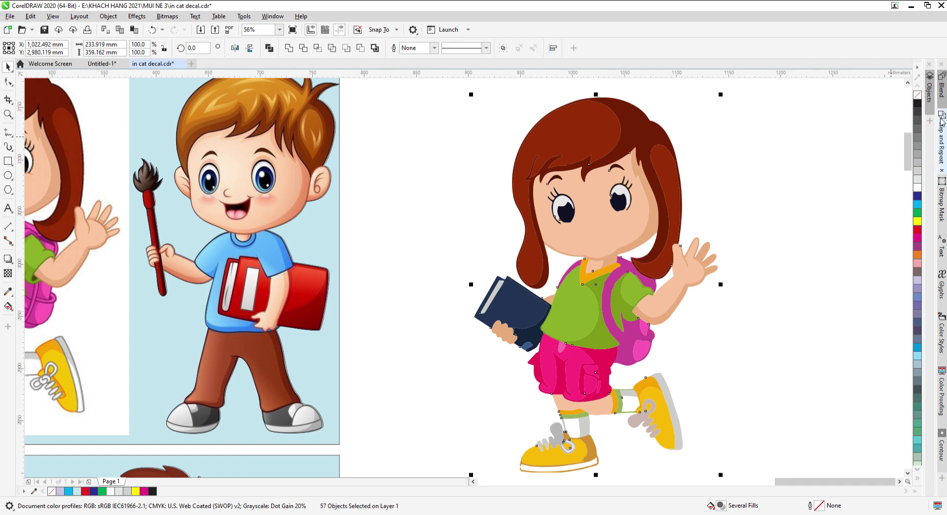
{"action": "left_click", "coordinate": [918, 103]}
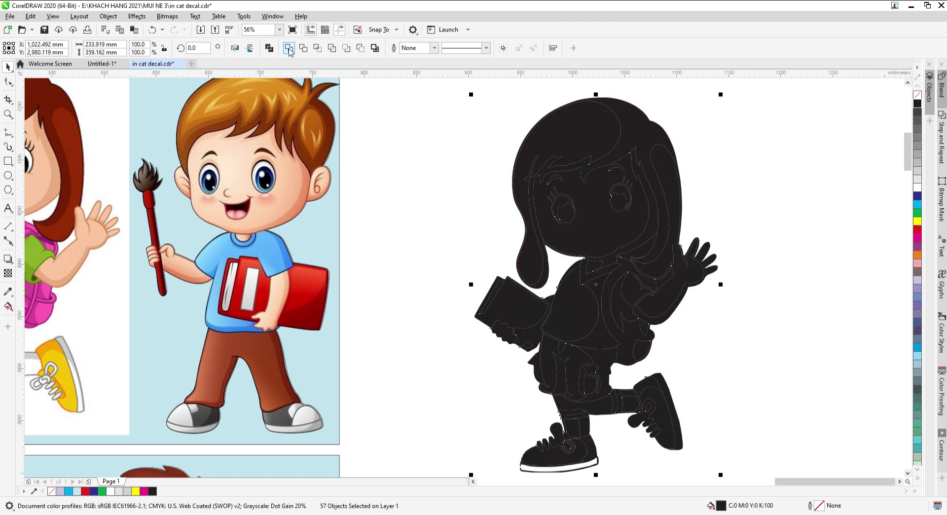
{"action": "key", "text": "ctrl+l"}
{"action": "key", "text": "ctrl+k"}
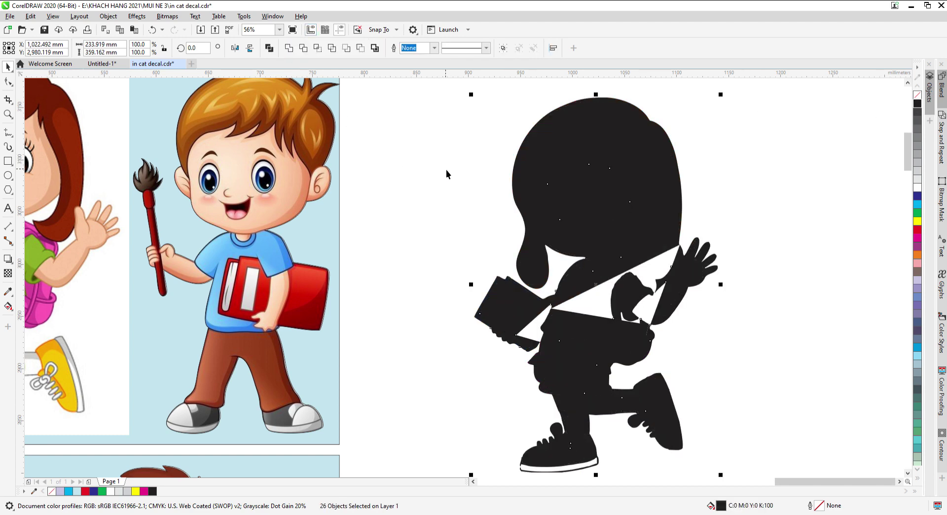
Create a boundary outline around all the black girl pieces and move it to the empty space beside them.
{"action": "left_click", "coordinate": [800, 314]}
{"action": "scroll", "coordinate": [602, 313], "scroll_direction": "down", "scroll_amount": 2}
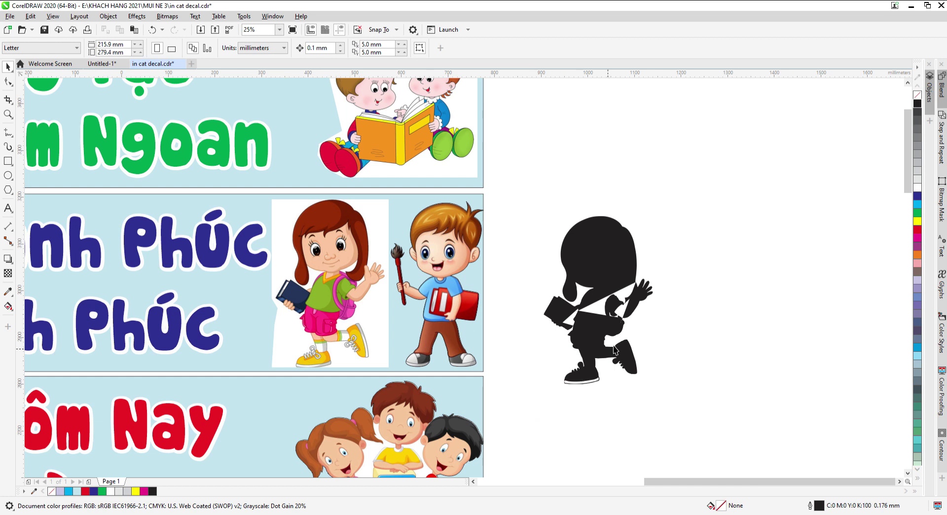
{"action": "left_click_drag", "start_coordinate": [733, 176], "coordinate": [733, 176]}
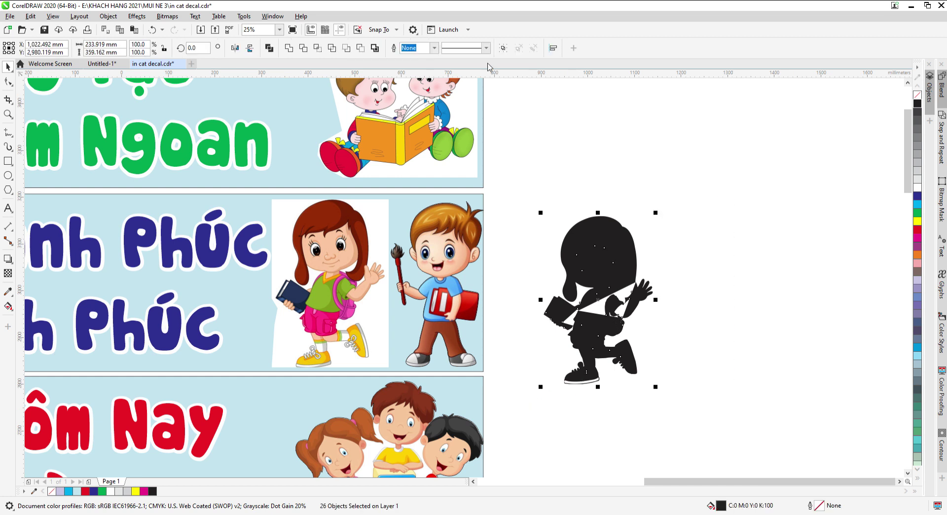
{"action": "left_click", "coordinate": [379, 49]}
{"action": "left_click", "coordinate": [567, 178]}
{"action": "left_click_drag", "start_coordinate": [609, 243], "coordinate": [760, 248]}
Delete the stray corner node of the triangular gap and the surplus nodes inside the girl outline's shoulder area.
{"action": "key", "text": "z"}
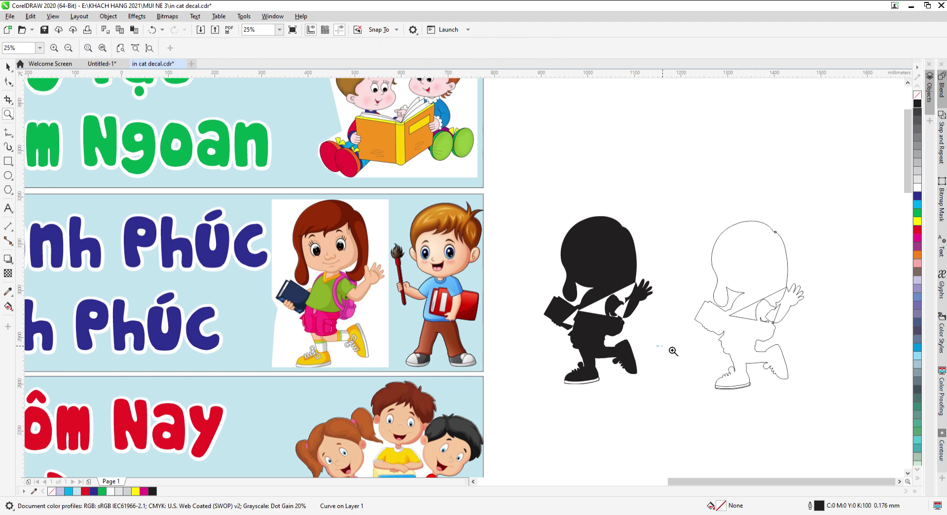
{"action": "left_click_drag", "start_coordinate": [816, 263], "coordinate": [815, 261]}
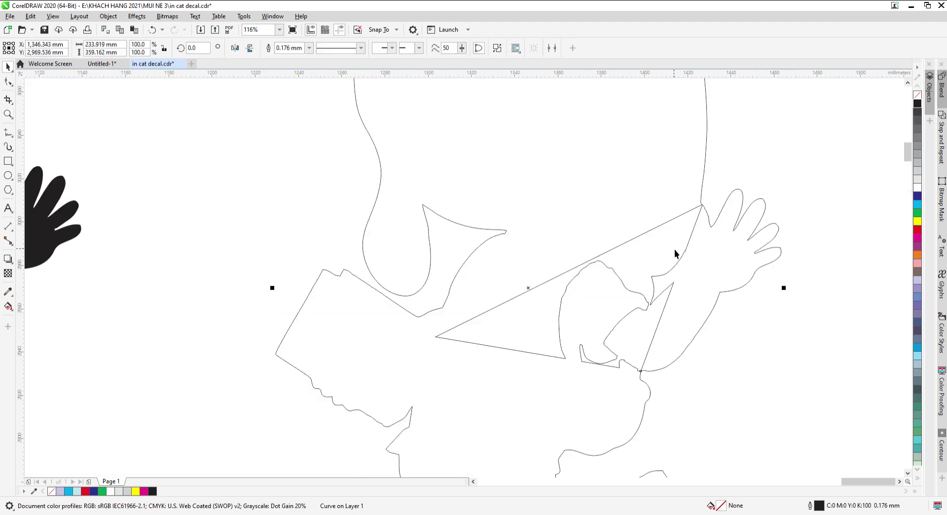
{"action": "key", "text": "F10"}
{"action": "left_click_drag", "start_coordinate": [454, 340], "coordinate": [455, 341]}
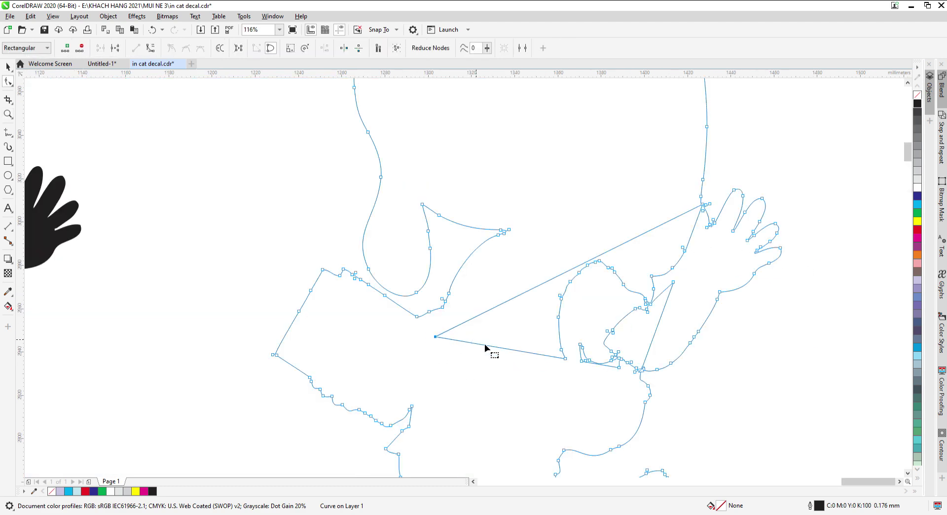
{"action": "key", "text": "Delete"}
{"action": "left_click_drag", "start_coordinate": [605, 273], "coordinate": [616, 272]}
{"action": "key", "text": "Delete"}
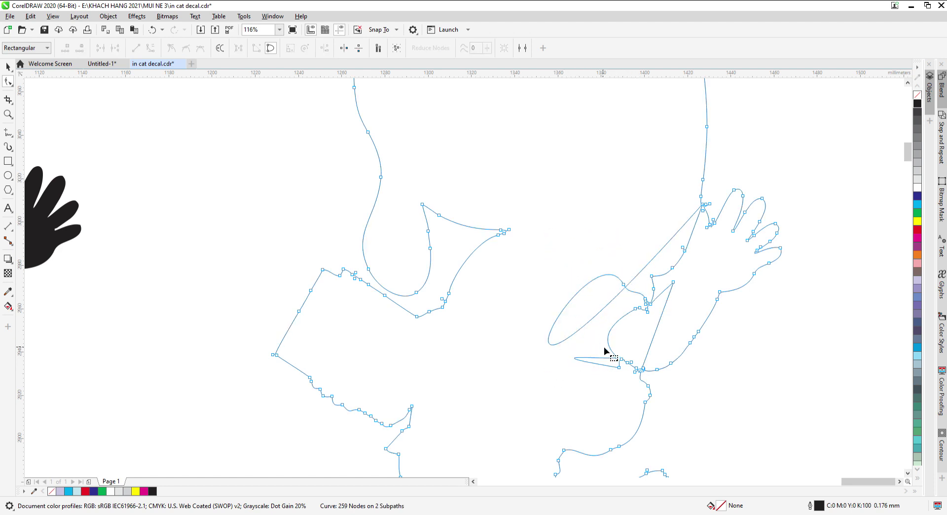
Delete the remaining inner nodes between the girl outline's waving arm and backpack, undoing a trial bend of the arm line.
{"action": "left_click_drag", "start_coordinate": [565, 368], "coordinate": [633, 264]}
{"action": "key", "text": "Delete"}
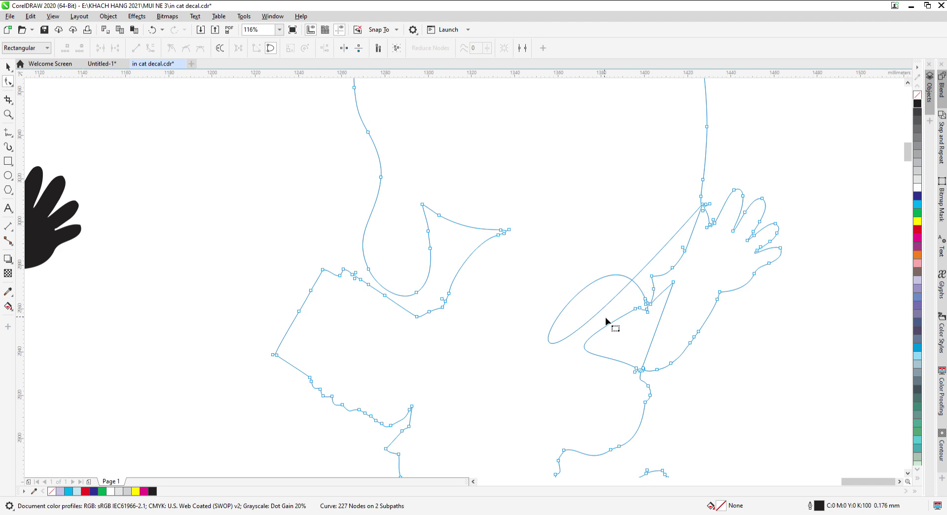
{"action": "left_click_drag", "start_coordinate": [607, 316], "coordinate": [694, 231]}
{"action": "key", "text": "Delete"}
{"action": "key", "text": "Delete"}
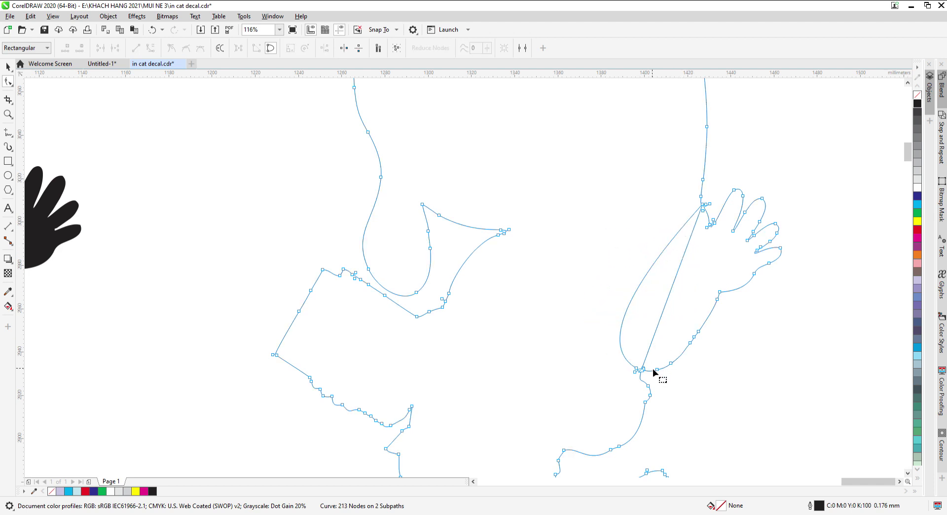
{"action": "left_click_drag", "start_coordinate": [641, 371], "coordinate": [688, 320]}
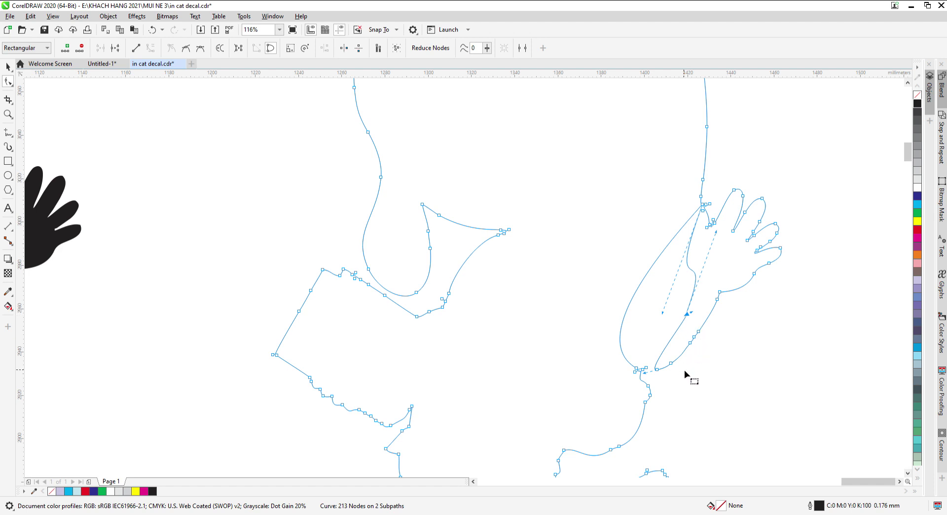
{"action": "key", "text": "ctrl+z"}
Delete the black girl silhouette and all its leftover fragments, keeping only the outline.
{"action": "key", "text": "space"}
{"action": "left_click", "coordinate": [762, 371]}
{"action": "scroll", "coordinate": [701, 309], "scroll_direction": "down", "scroll_amount": 1}
{"action": "key", "text": "F4"}
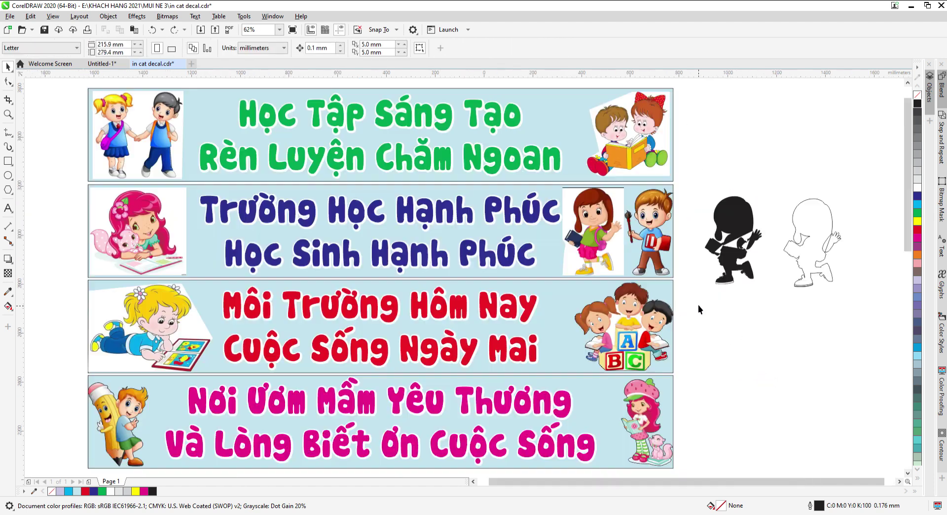
{"action": "left_click", "coordinate": [739, 220]}
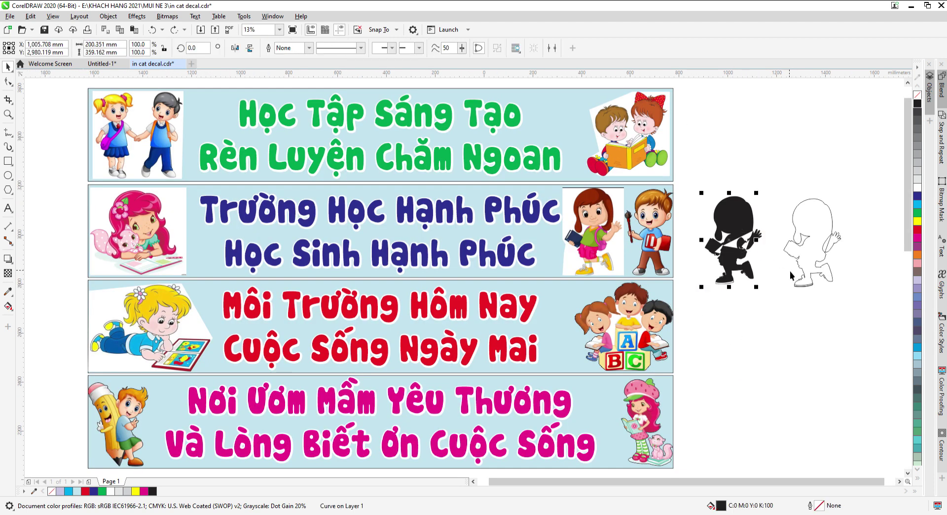
{"action": "key", "text": "Delete"}
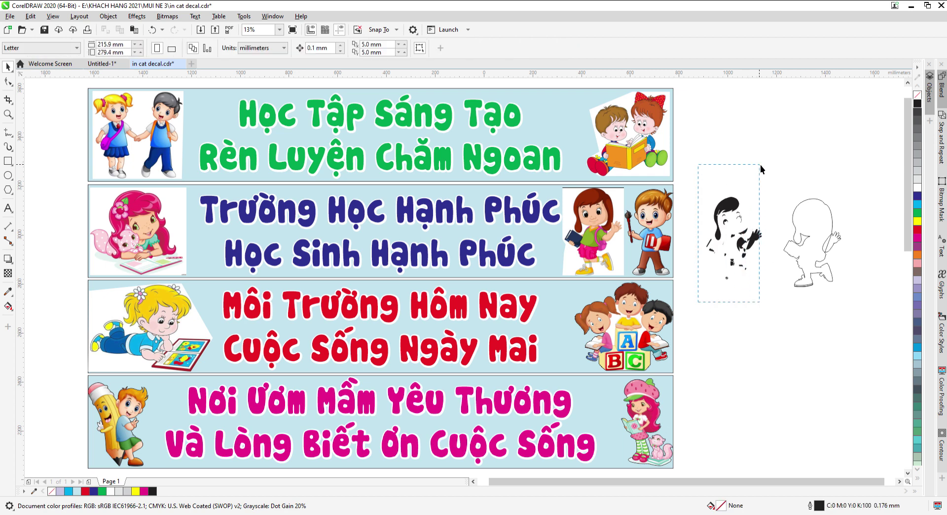
{"action": "left_click_drag", "start_coordinate": [761, 165], "coordinate": [770, 165]}
{"action": "key", "text": "Delete"}
Place the girl outline over the girl's picture in the second banner and align it with her contour.
{"action": "left_click_drag", "start_coordinate": [818, 241], "coordinate": [600, 236]}
{"action": "scroll", "coordinate": [600, 236], "scroll_direction": "up", "scroll_amount": 5}
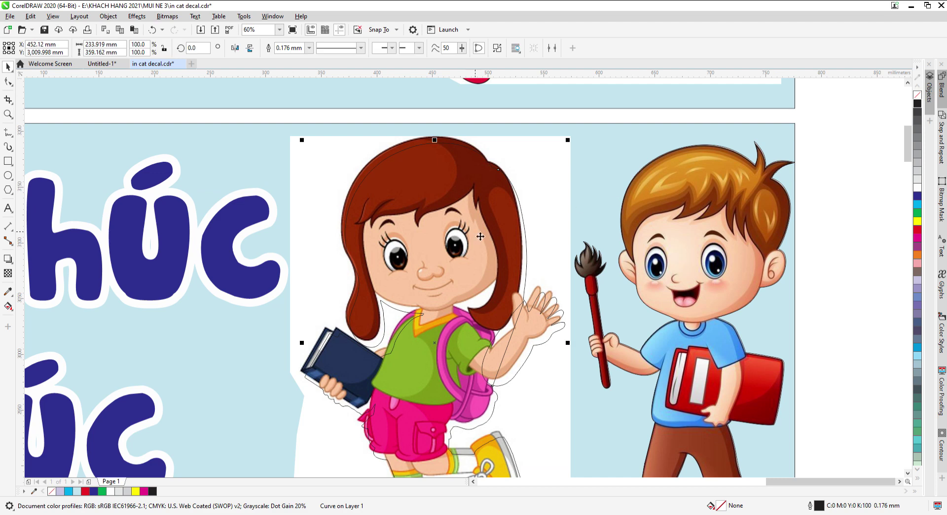
{"action": "left_click_drag", "start_coordinate": [480, 236], "coordinate": [477, 229]}
{"action": "scroll", "coordinate": [497, 216], "scroll_direction": "down", "scroll_amount": 2}
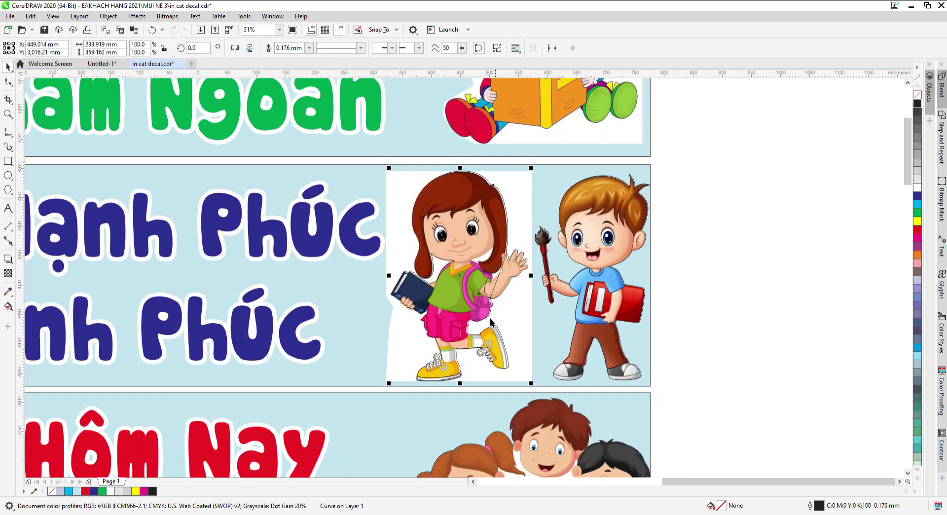
Pull the overlapping backpack-contour nodes of the girl outline away from the diagonal line's corner beneath the waving elbow.
{"action": "scroll", "coordinate": [451, 346], "scroll_direction": "up", "scroll_amount": 3}
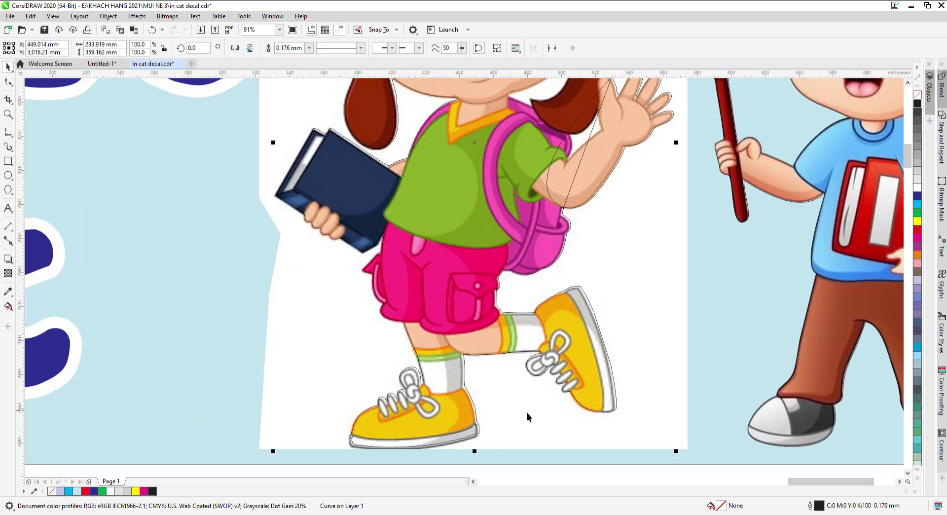
{"action": "scroll", "coordinate": [526, 412], "scroll_direction": "down", "scroll_amount": 3}
{"action": "scroll", "coordinate": [601, 206], "scroll_direction": "up", "scroll_amount": 4}
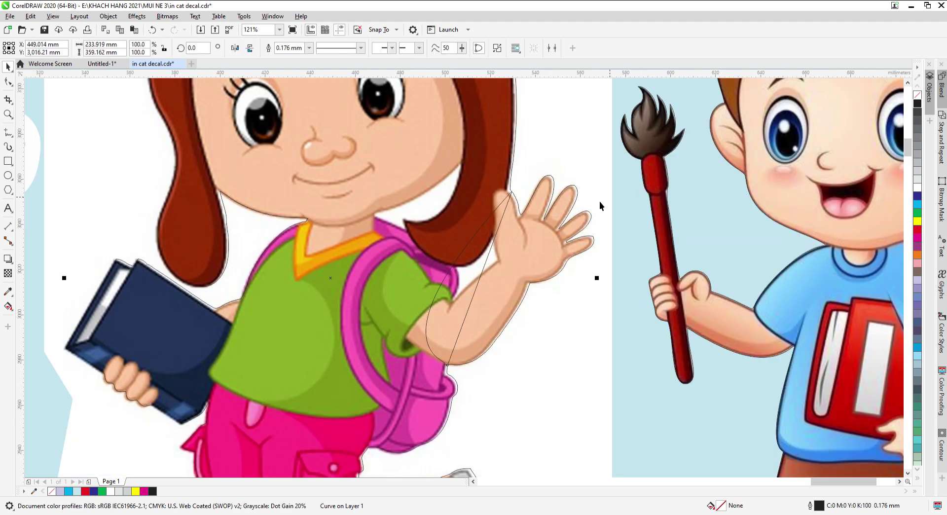
{"action": "key", "text": "F10"}
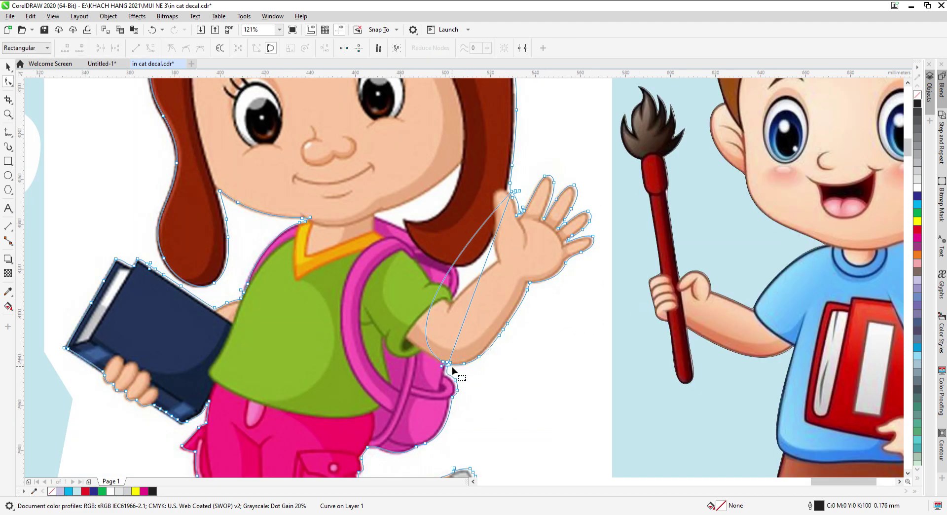
{"action": "key", "text": "space"}
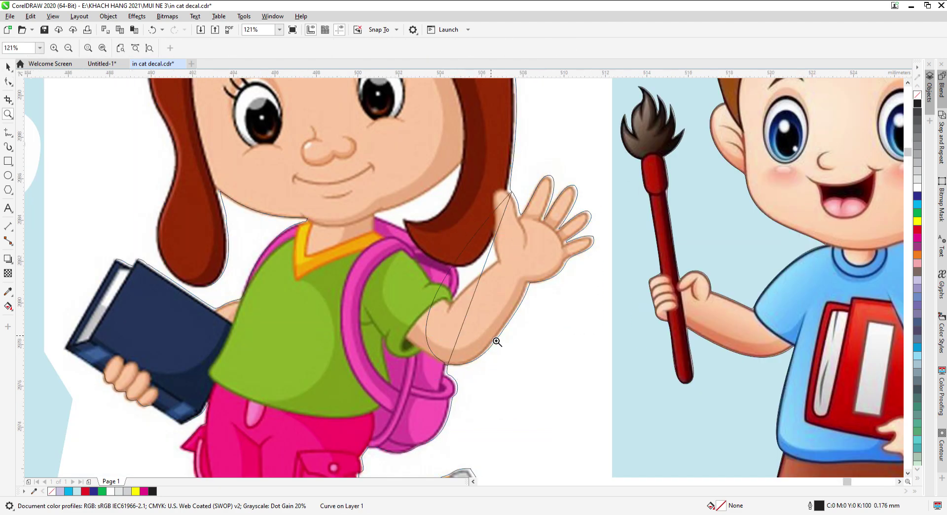
{"action": "scroll", "coordinate": [449, 368], "scroll_direction": "up", "scroll_amount": 6}
{"action": "key", "text": "space"}
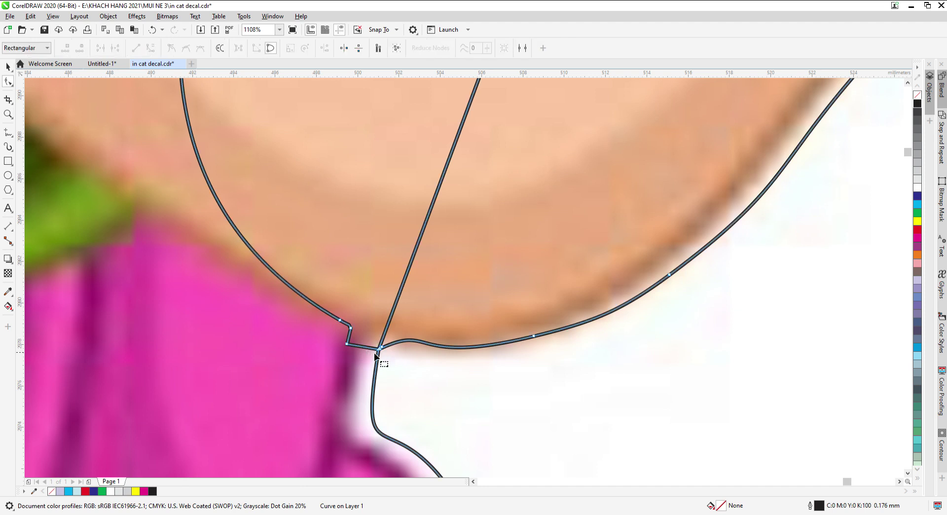
{"action": "left_click_drag", "start_coordinate": [369, 347], "coordinate": [360, 351]}
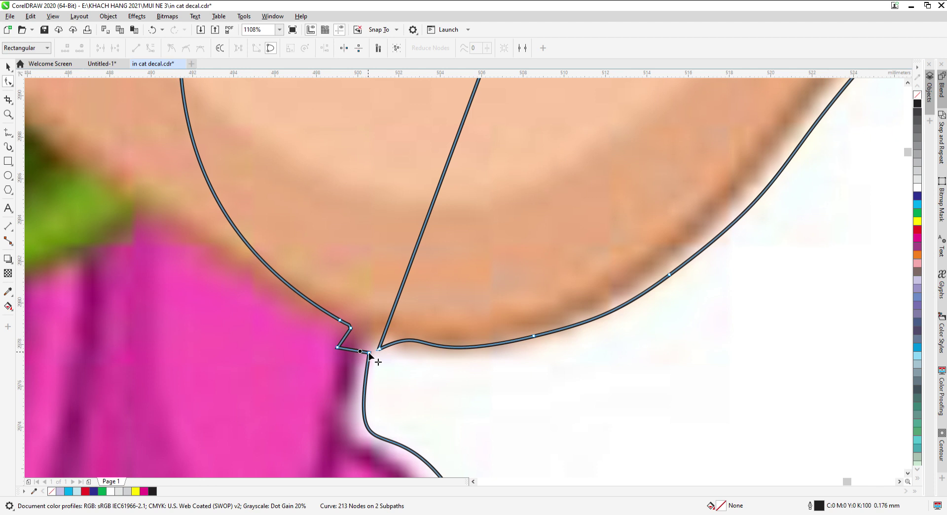
Try to delete the node above the backpack, split the neighbouring node and move its end to the elbow corner.
{"action": "left_click", "coordinate": [370, 357]}
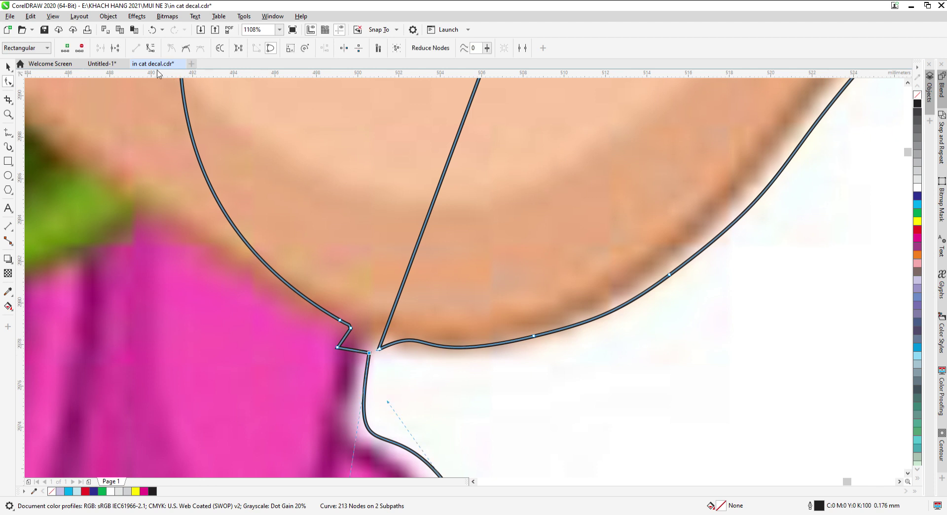
{"action": "left_click", "coordinate": [81, 48]}
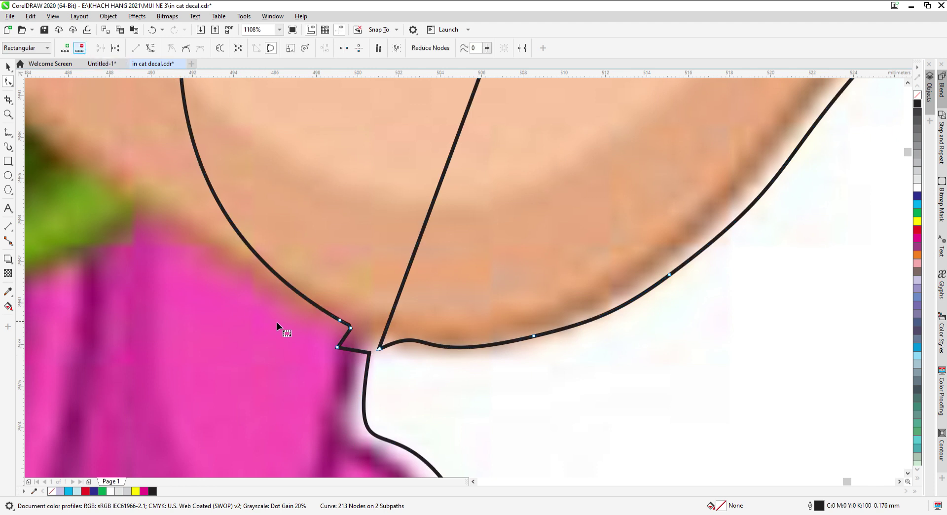
{"action": "left_click", "coordinate": [337, 348]}
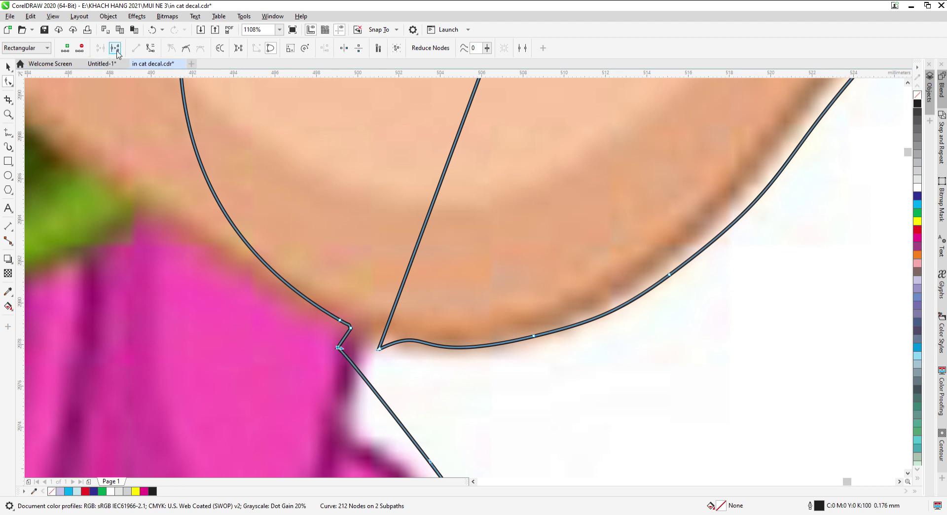
{"action": "left_click_drag", "start_coordinate": [341, 351], "coordinate": [379, 349]}
{"action": "scroll", "coordinate": [453, 283], "scroll_direction": "down", "scroll_amount": 4}
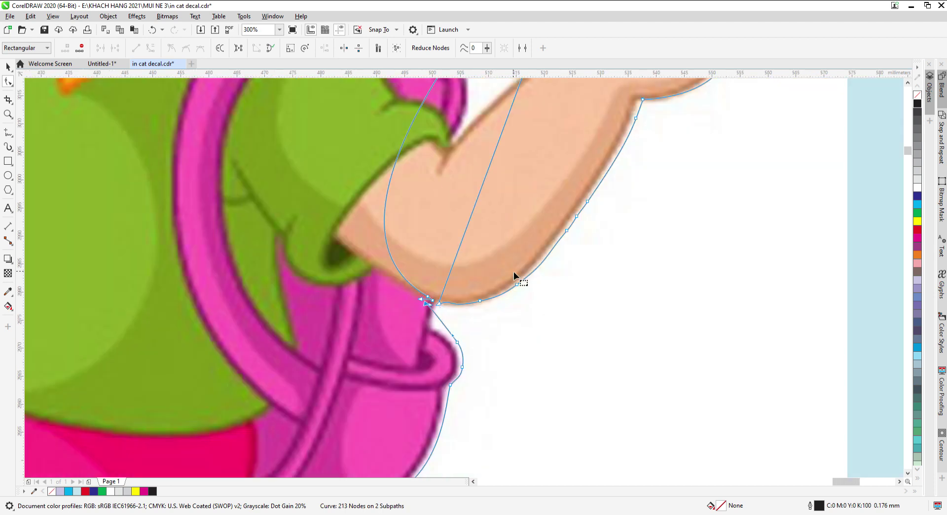
Break the outline at the node above the backpack and connect the backpack contour's free end to the elbow corner.
{"action": "key", "text": "z"}
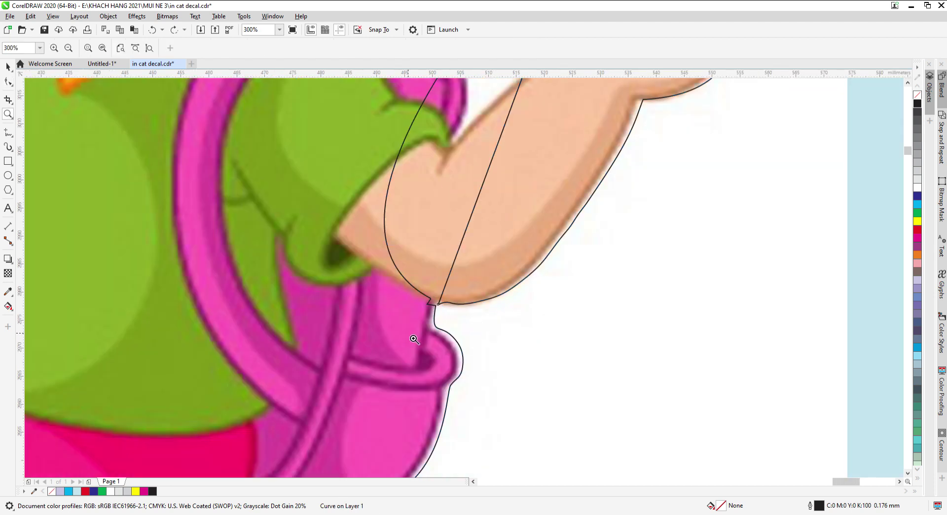
{"action": "left_click_drag", "start_coordinate": [496, 284], "coordinate": [491, 279]}
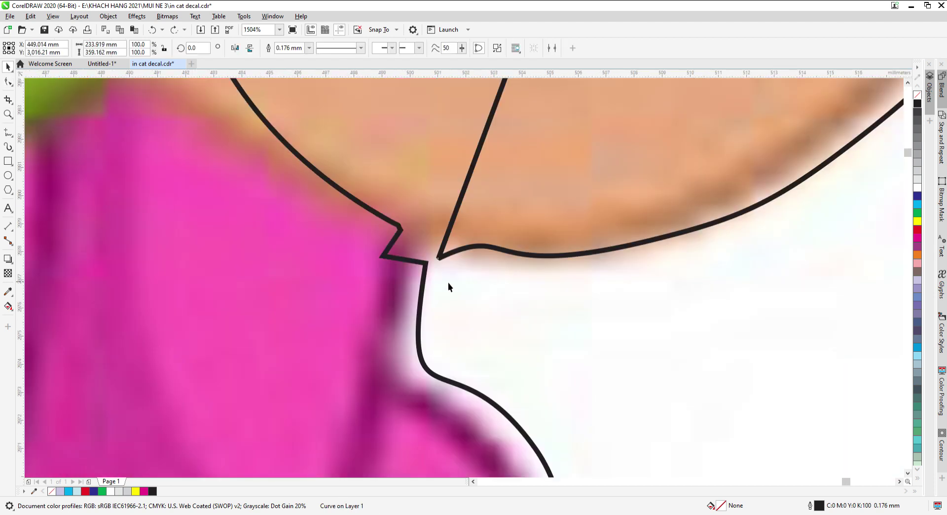
{"action": "double_click", "coordinate": [424, 271]}
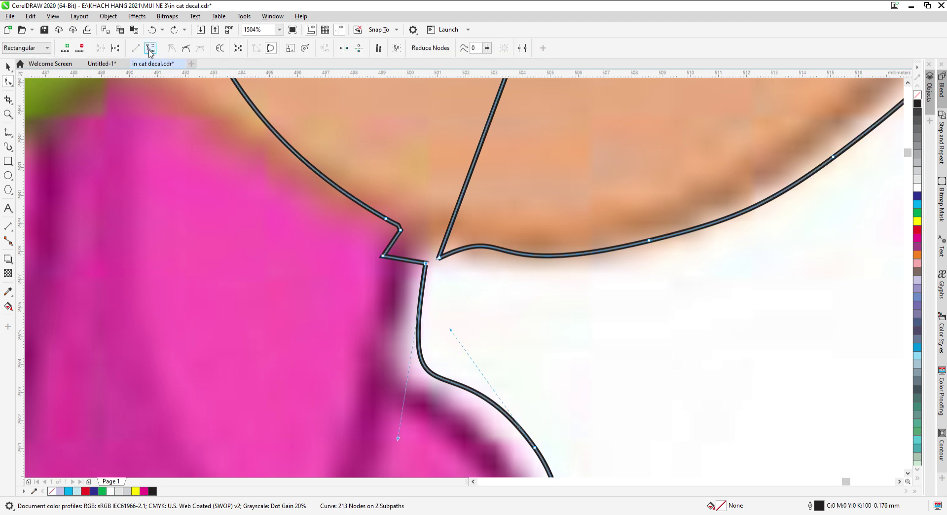
{"action": "left_click_drag", "start_coordinate": [426, 260], "coordinate": [371, 274]}
{"action": "left_click_drag", "start_coordinate": [427, 264], "coordinate": [440, 259]}
{"action": "key", "text": "space"}
{"action": "key", "text": "space"}
Break the outline at the thumb, delete the inner arm line, and rejoin the hair contour to the hand contour.
{"action": "scroll", "coordinate": [428, 363], "scroll_direction": "down", "scroll_amount": 5}
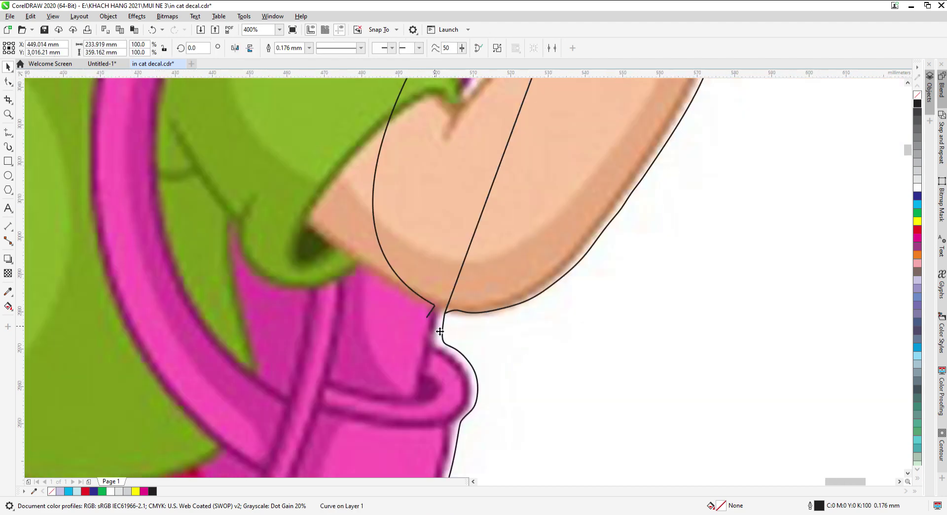
{"action": "scroll", "coordinate": [435, 329], "scroll_direction": "down", "scroll_amount": 1}
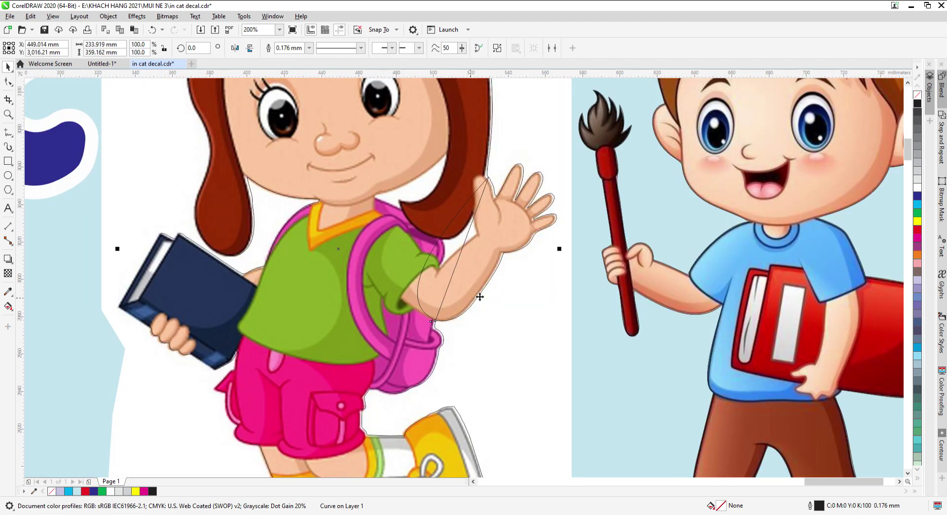
{"action": "key", "text": "F2"}
{"action": "left_click_drag", "start_coordinate": [471, 209], "coordinate": [508, 173]}
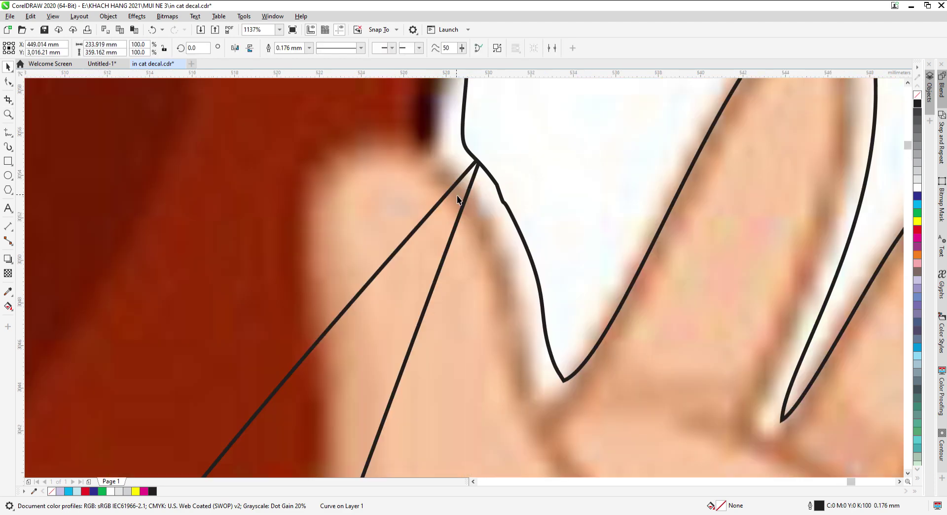
{"action": "key", "text": "space"}
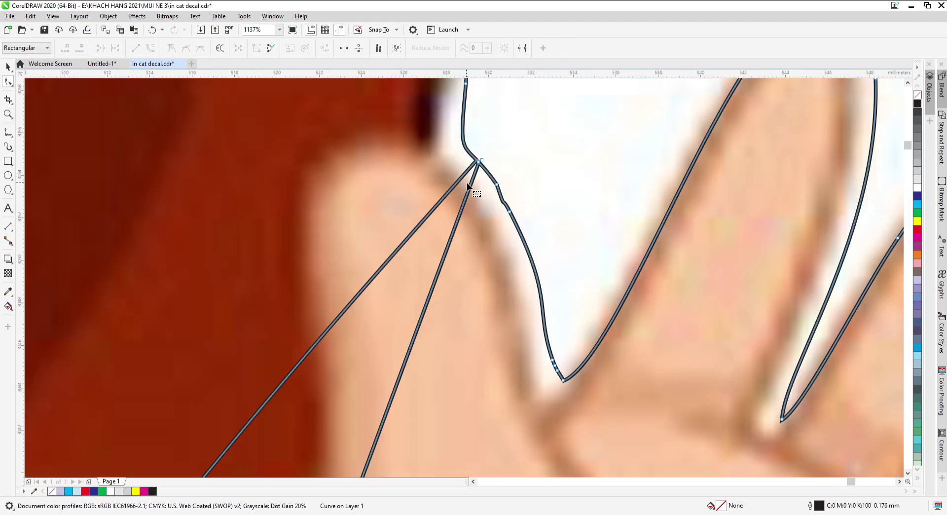
{"action": "left_click", "coordinate": [482, 161]}
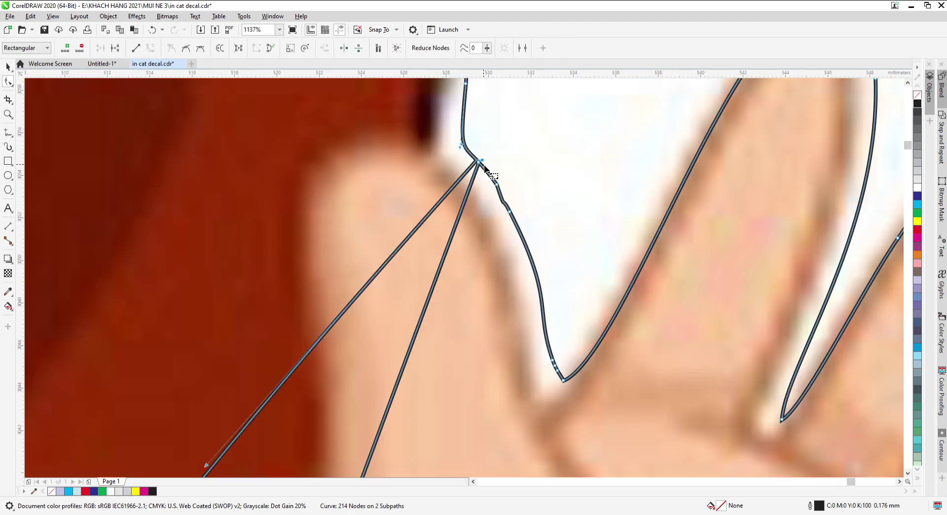
{"action": "left_click", "coordinate": [116, 48]}
{"action": "mouse_move", "coordinate": [461, 170]}
{"action": "left_mouse_down"}
{"action": "mouse_move", "coordinate": [424, 171]}
{"action": "mouse_move", "coordinate": [465, 175]}
{"action": "mouse_move", "coordinate": [449, 181]}
{"action": "left_mouse_up"}
{"action": "key", "text": "Delete"}
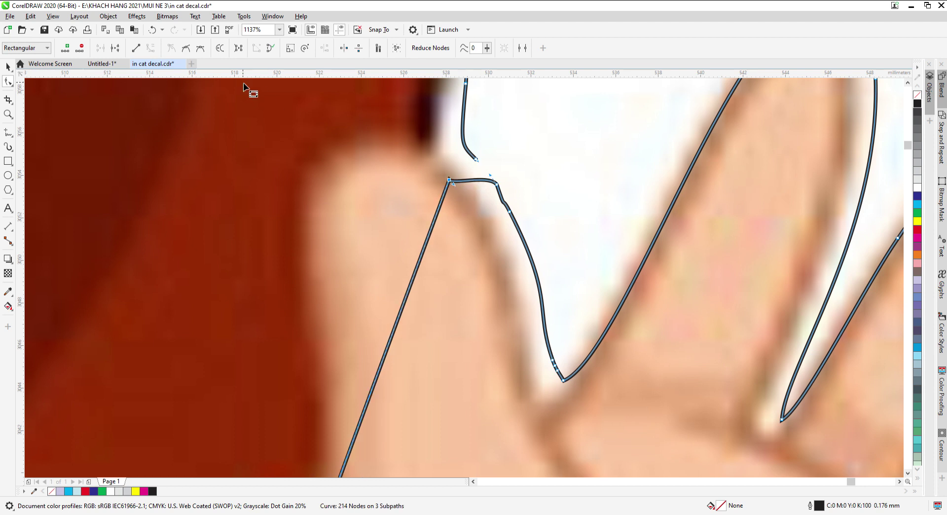
{"action": "left_click", "coordinate": [117, 48]}
{"action": "left_click_drag", "start_coordinate": [449, 180], "coordinate": [475, 162]}
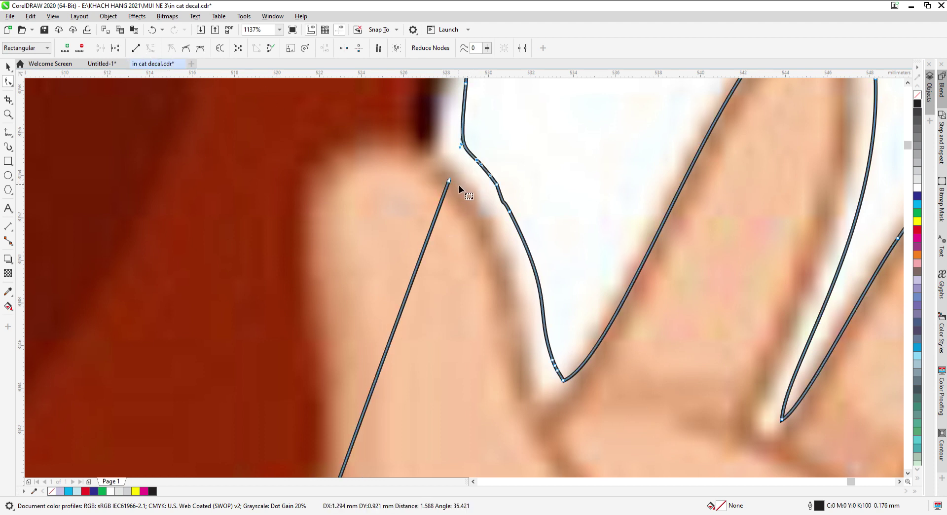
Delete the leftover hook-shaped fragment above the backpack beneath the elbow.
{"action": "scroll", "coordinate": [452, 182], "scroll_direction": "down", "scroll_amount": 5}
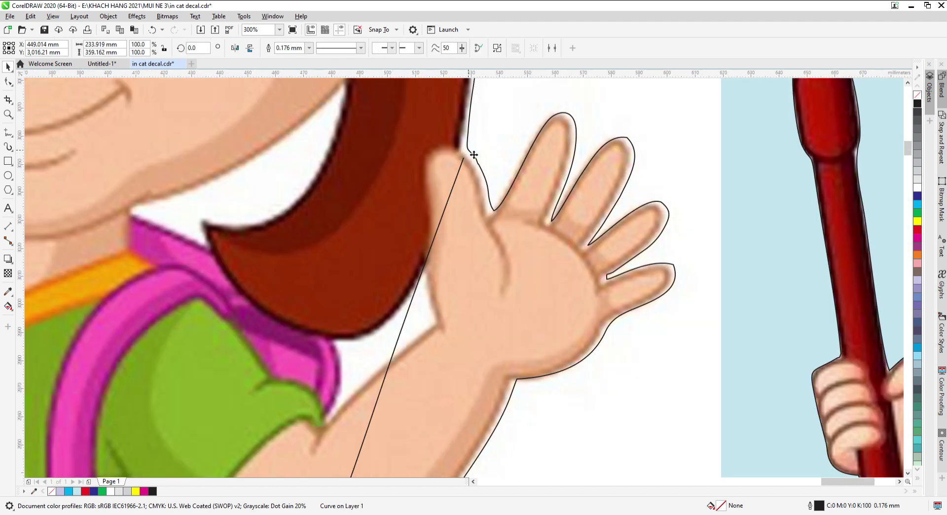
{"action": "key", "text": "z"}
{"action": "left_click_drag", "start_coordinate": [385, 385], "coordinate": [402, 353]}
{"action": "key", "text": "space"}
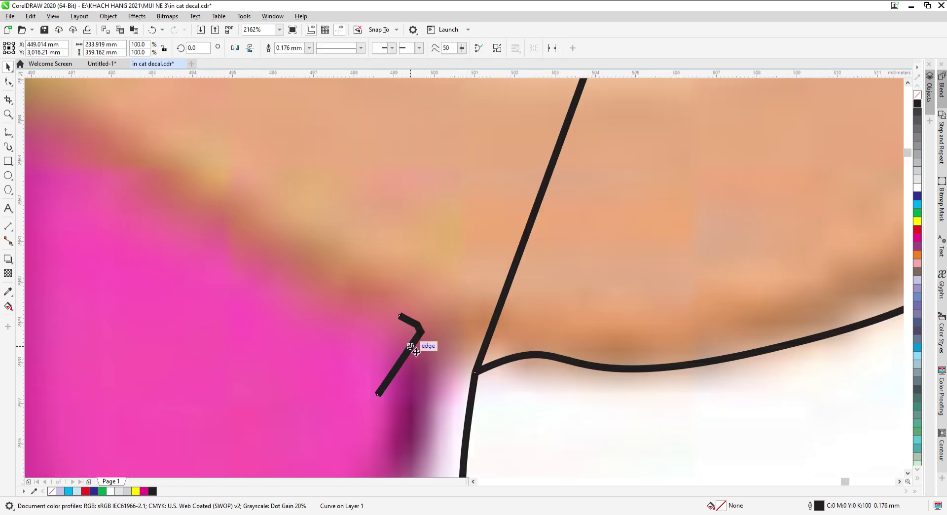
{"action": "key", "text": "F10"}
{"action": "left_click_drag", "start_coordinate": [354, 413], "coordinate": [454, 250]}
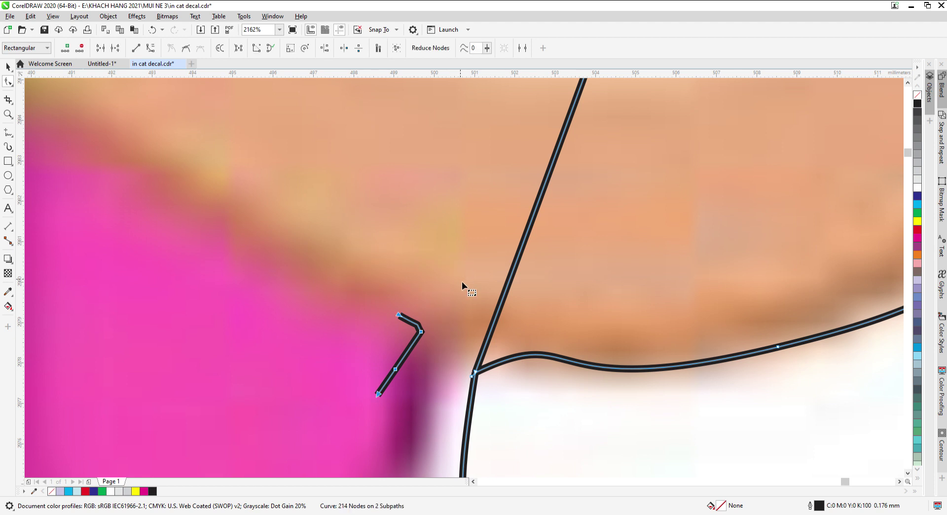
{"action": "key", "text": "Delete"}
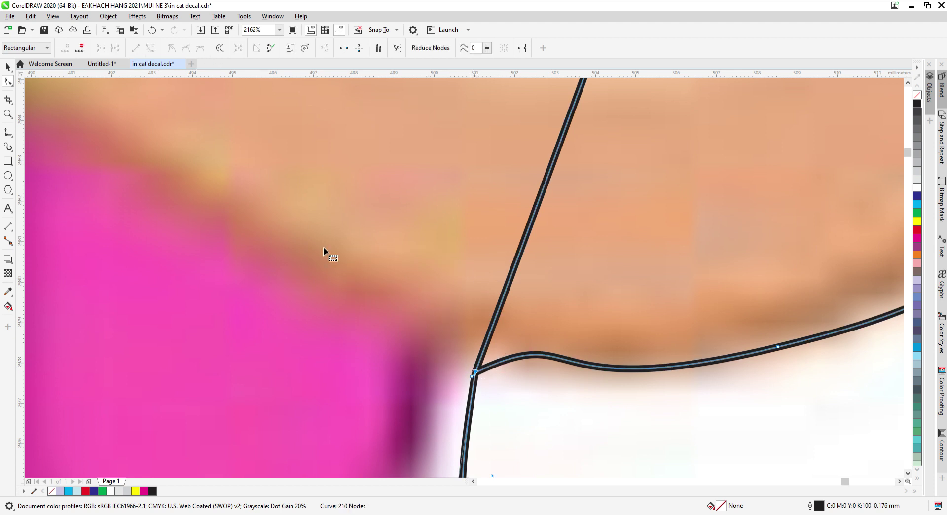
Detach and remove the diagonal line across the arm, and join the backpack contour's end to the elbow contour.
{"action": "left_click_drag", "start_coordinate": [476, 372], "coordinate": [458, 358]}
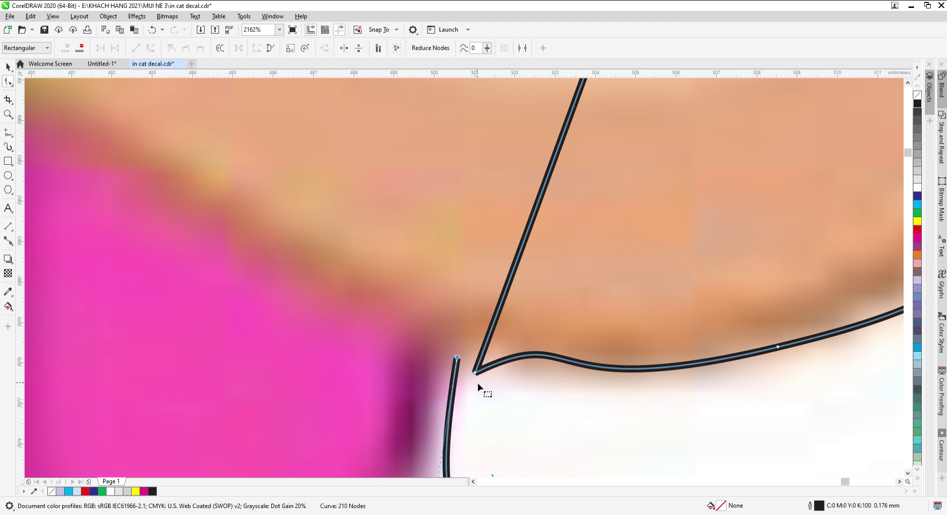
{"action": "left_click", "coordinate": [476, 373]}
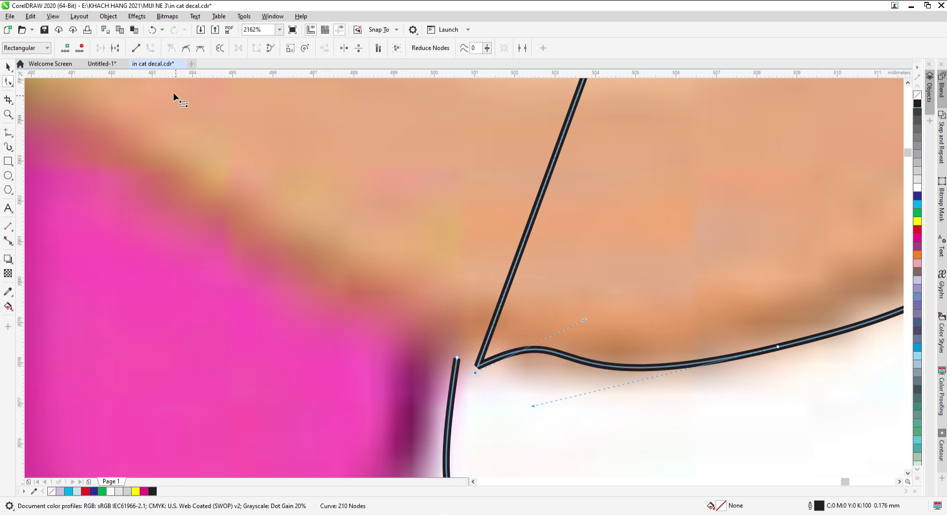
{"action": "left_click", "coordinate": [115, 48]}
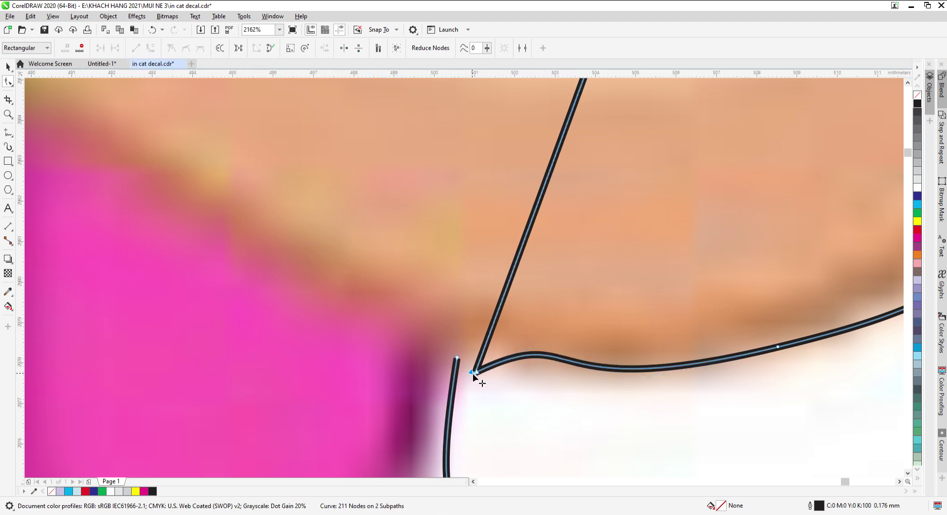
{"action": "mouse_move", "coordinate": [472, 374]}
{"action": "left_mouse_down"}
{"action": "mouse_move", "coordinate": [464, 360]}
{"action": "mouse_move", "coordinate": [458, 366]}
{"action": "left_mouse_up"}
{"action": "key", "text": "space"}
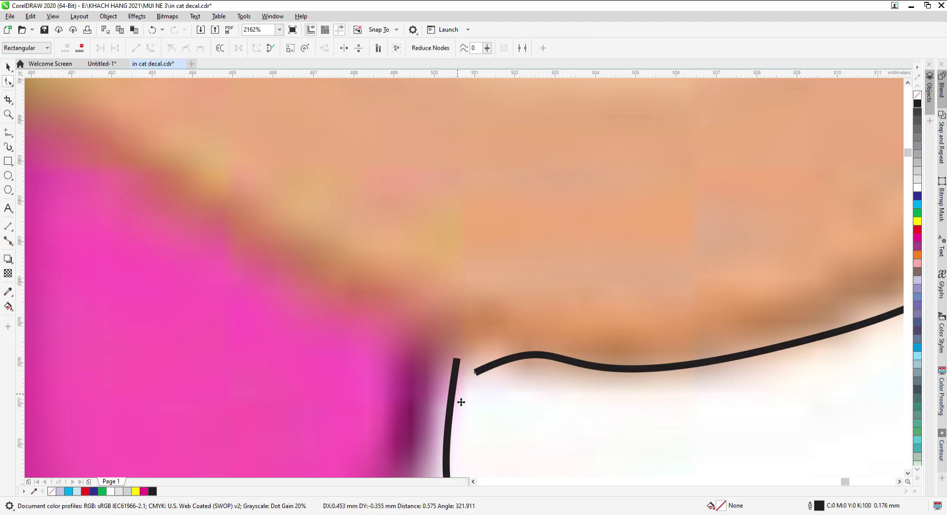
Shift the cleaned girl outline about 0.7 mm left and 0.7 mm down to fit her picture.
{"action": "scroll", "coordinate": [466, 431], "scroll_direction": "down", "scroll_amount": 6}
{"action": "scroll", "coordinate": [470, 433], "scroll_direction": "down", "scroll_amount": 4}
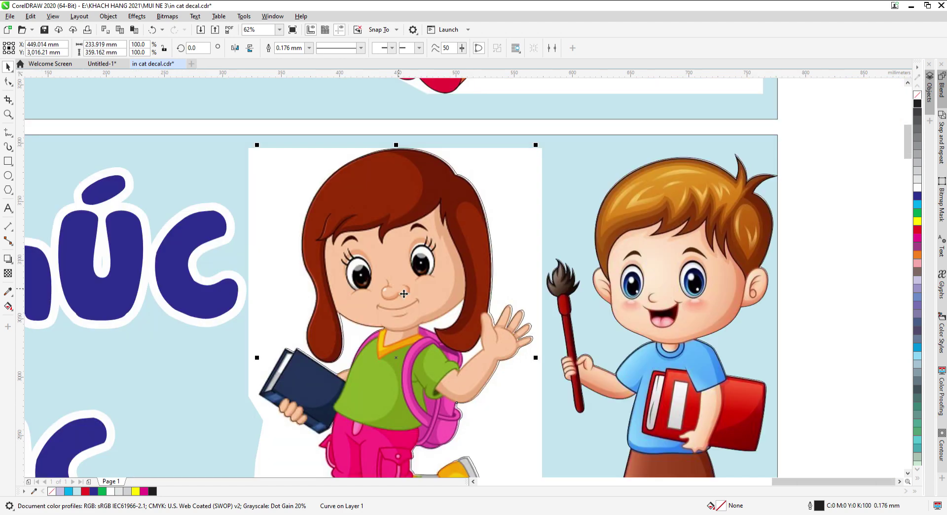
{"action": "scroll", "coordinate": [518, 296], "scroll_direction": "up", "scroll_amount": 5}
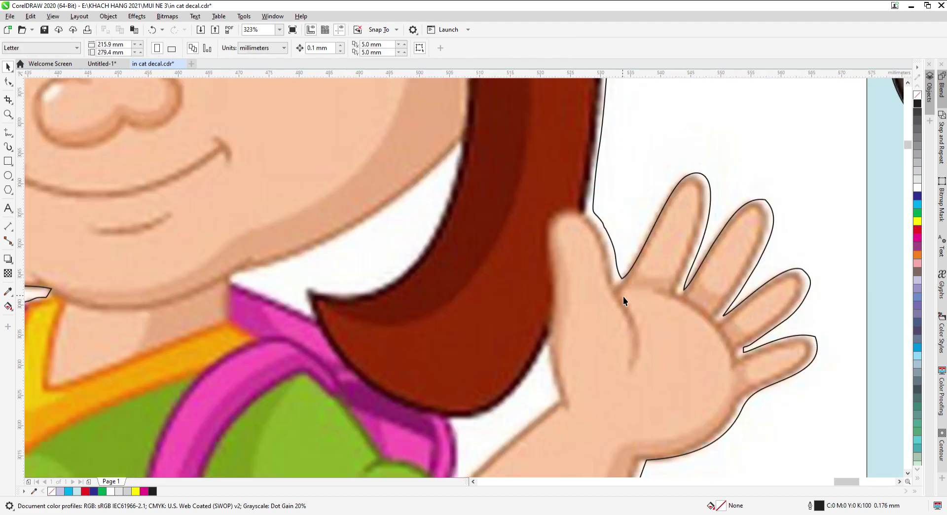
{"action": "left_click_drag", "start_coordinate": [641, 307], "coordinate": [637, 310]}
{"action": "scroll", "coordinate": [635, 237], "scroll_direction": "down", "scroll_amount": 5}
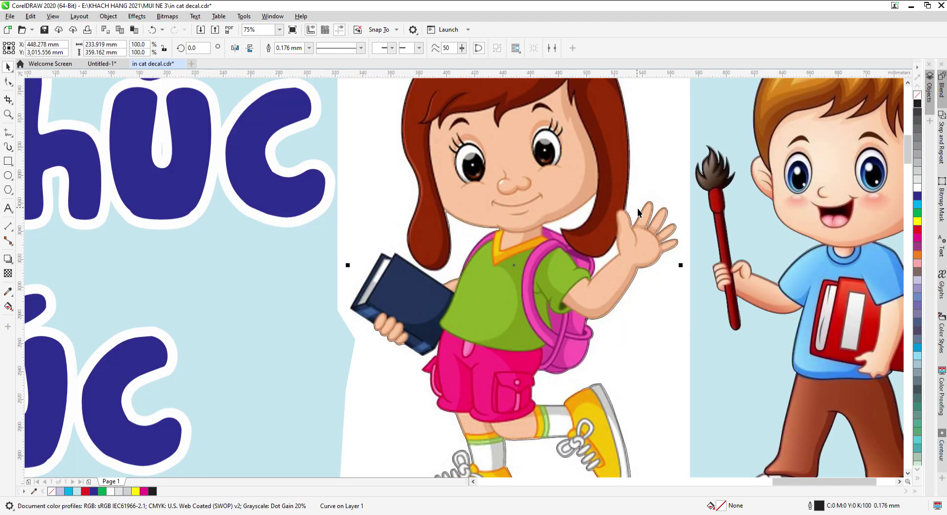
Break the girl's outline at the two corner nodes on the lower shoe's toe and join the outer contour's ends.
{"action": "scroll", "coordinate": [603, 298], "scroll_direction": "up", "scroll_amount": 4}
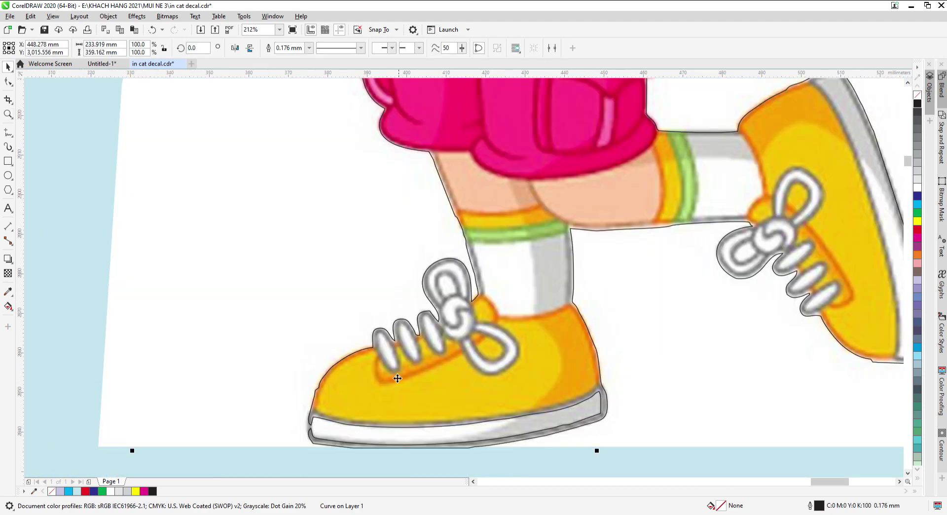
{"action": "scroll", "coordinate": [604, 302], "scroll_direction": "down", "scroll_amount": 3}
{"action": "scroll", "coordinate": [533, 366], "scroll_direction": "up", "scroll_amount": 5}
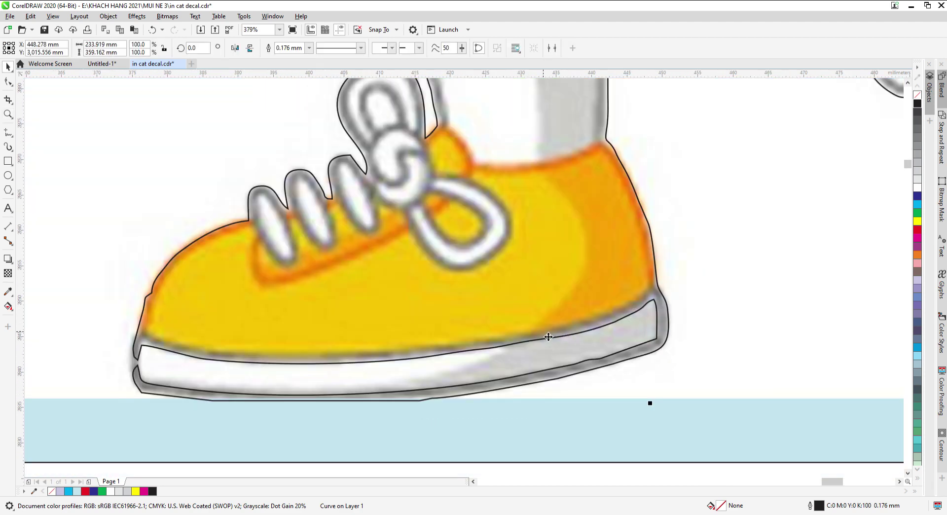
{"action": "double_click", "coordinate": [548, 338]}
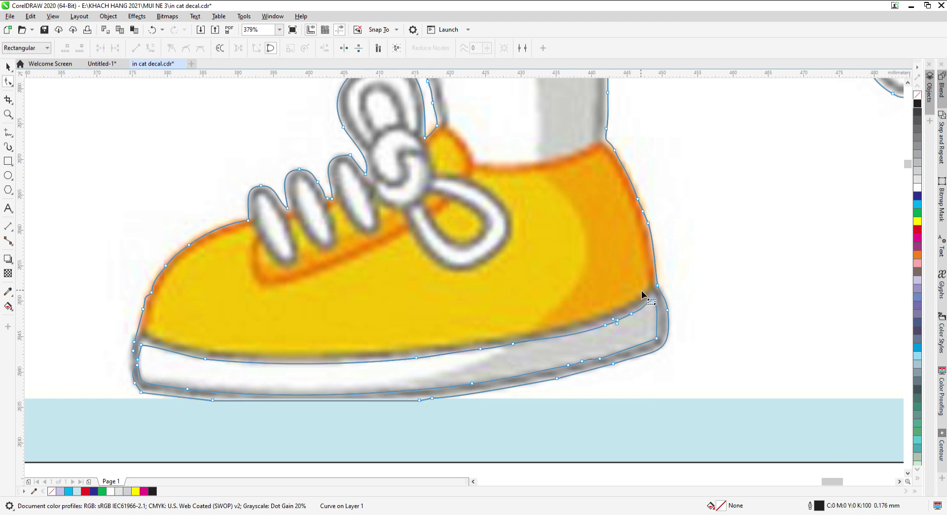
{"action": "key", "text": "z"}
{"action": "left_click_drag", "start_coordinate": [118, 392], "coordinate": [181, 339]}
{"action": "key", "text": "F10"}
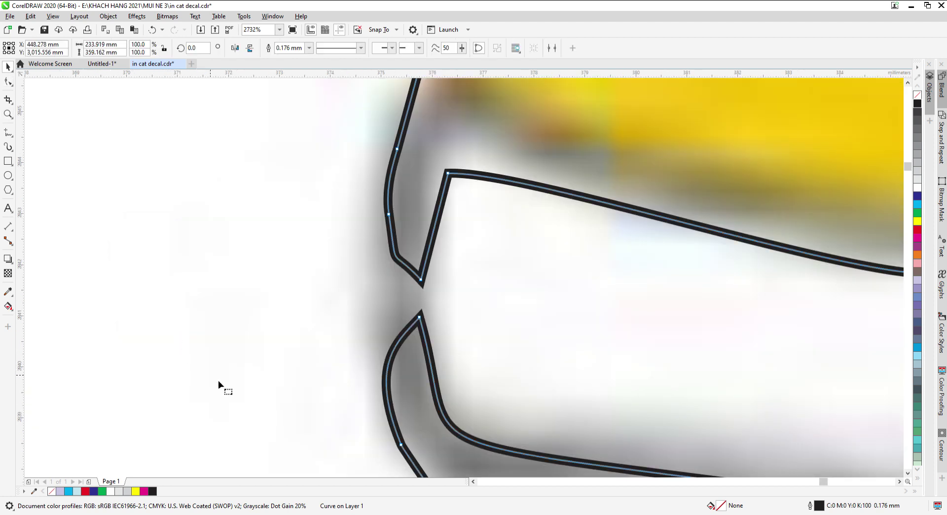
{"action": "left_click", "coordinate": [419, 318]}
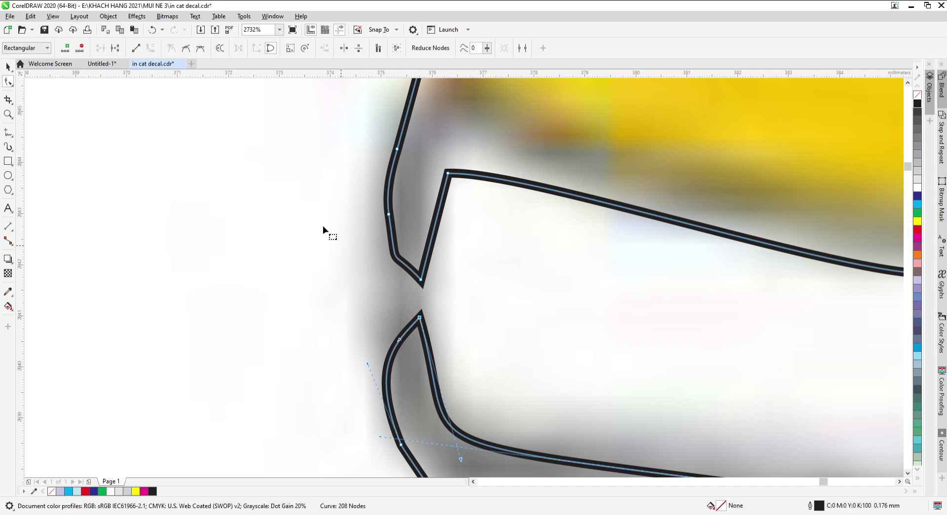
{"action": "left_click", "coordinate": [114, 48]}
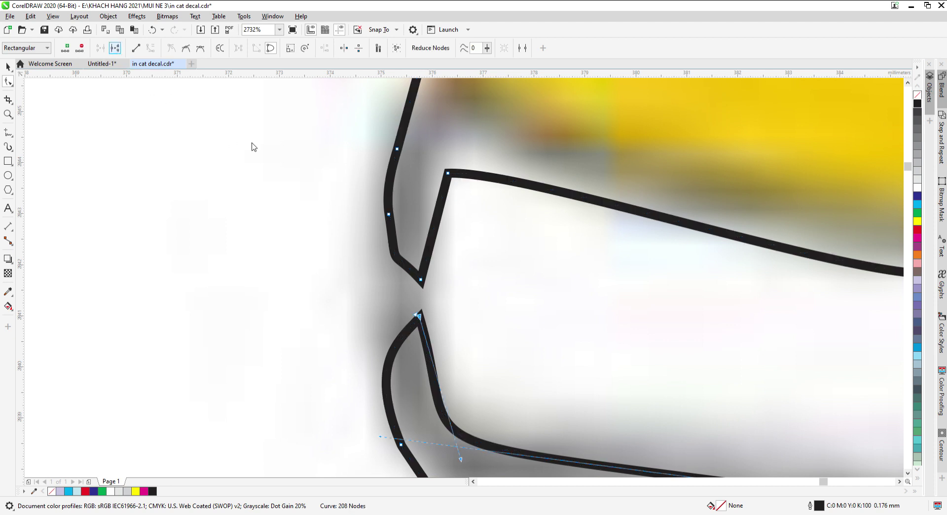
{"action": "left_click", "coordinate": [422, 280]}
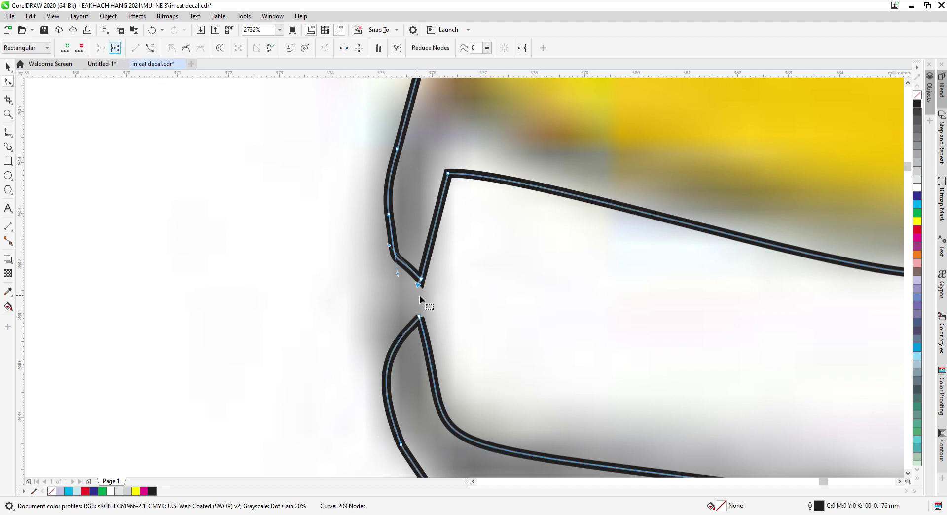
{"action": "left_click_drag", "start_coordinate": [416, 319], "coordinate": [411, 299]}
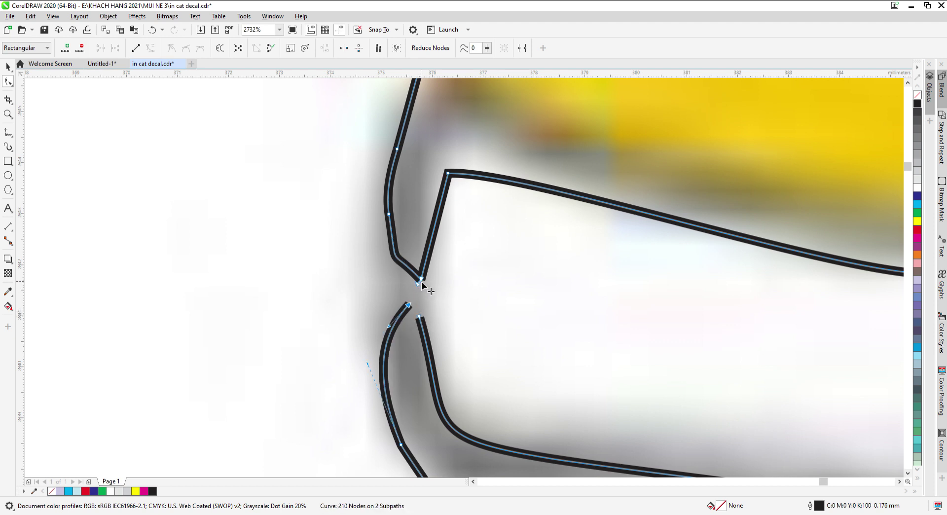
{"action": "left_click_drag", "start_coordinate": [421, 280], "coordinate": [412, 304]}
{"action": "key", "text": "space"}
{"action": "scroll", "coordinate": [188, 297], "scroll_direction": "down", "scroll_amount": 2}
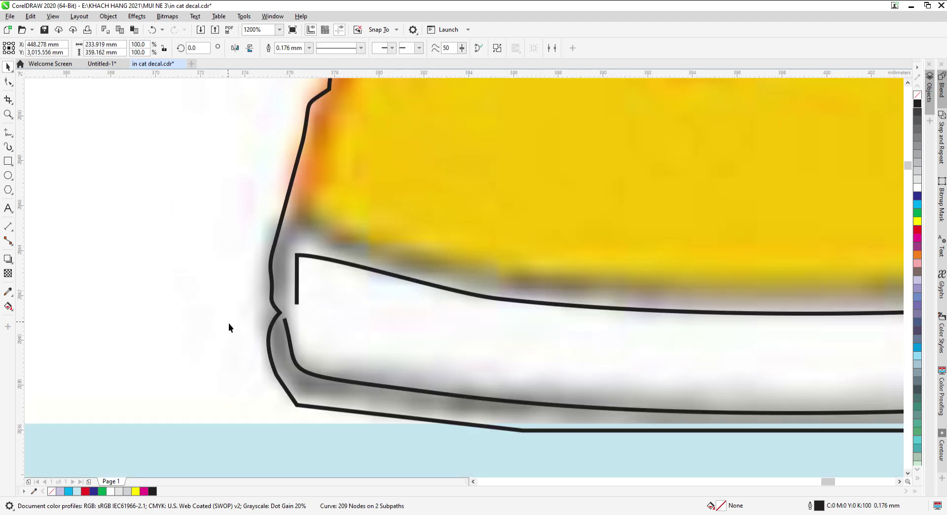
Delete the toe-end nodes of the inner sole line on the girl's lower shoe.
{"action": "scroll", "coordinate": [229, 325], "scroll_direction": "down", "scroll_amount": 1}
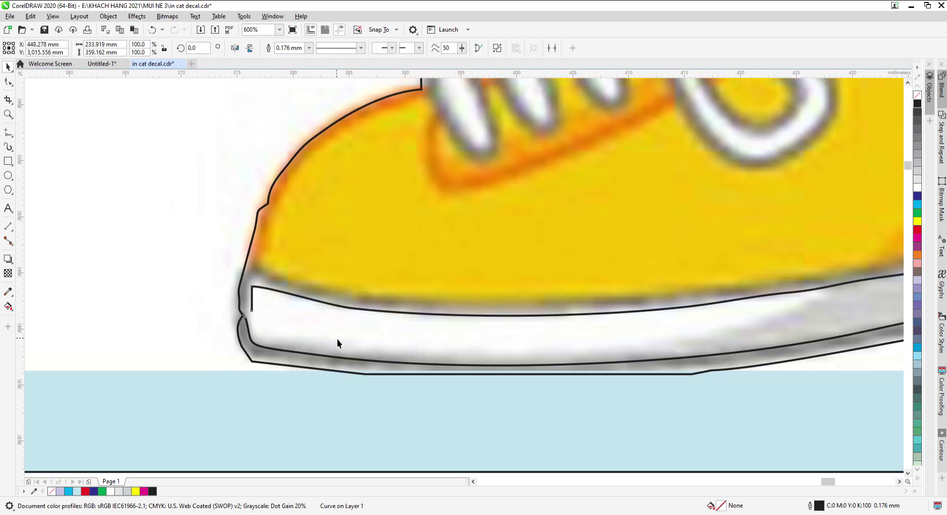
{"action": "key", "text": "space"}
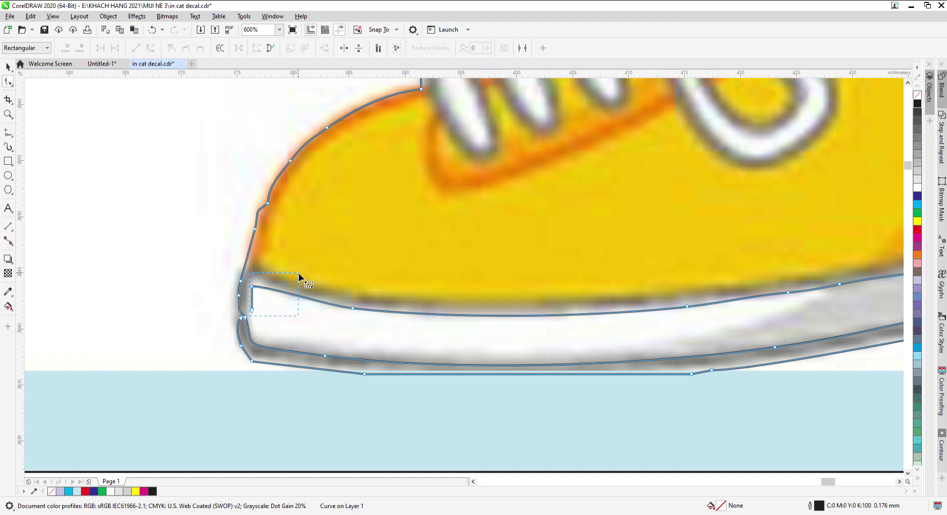
{"action": "left_click_drag", "start_coordinate": [299, 273], "coordinate": [299, 273]}
{"action": "key", "text": "Delete"}
{"action": "left_click", "coordinate": [246, 319]}
{"action": "key", "text": "Delete"}
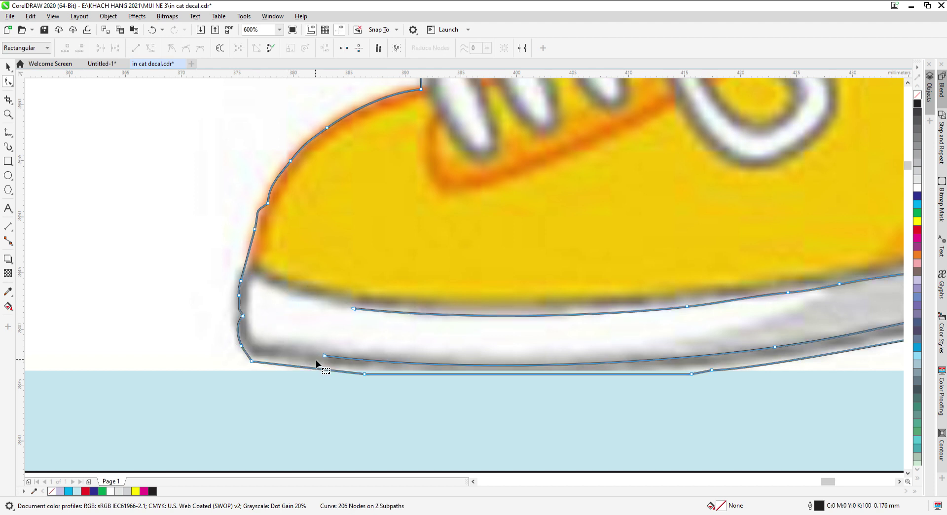
{"action": "key", "text": "space"}
Delete the rest of the inner sole line up to the heel, leaving only the shoe's outer contour.
{"action": "scroll", "coordinate": [217, 312], "scroll_direction": "down", "scroll_amount": 2}
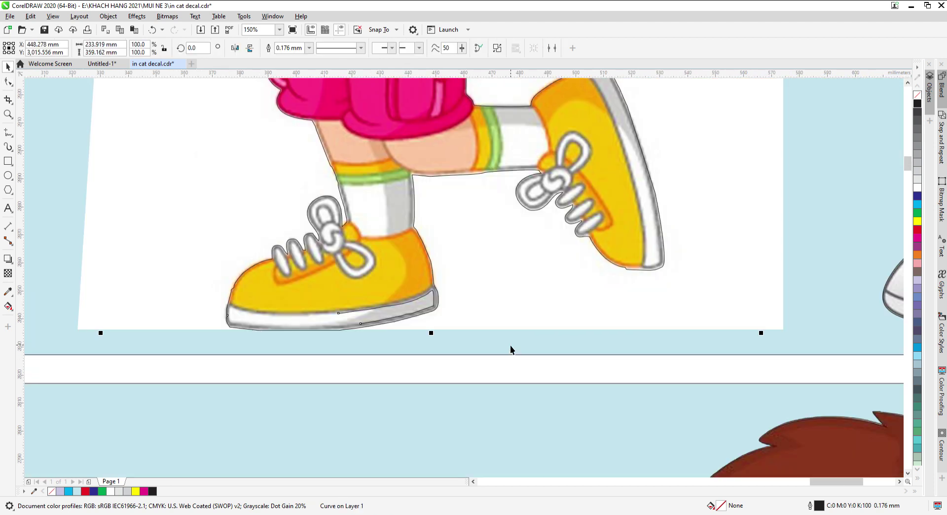
{"action": "key", "text": "space"}
{"action": "scroll", "coordinate": [518, 282], "scroll_direction": "up", "scroll_amount": 2}
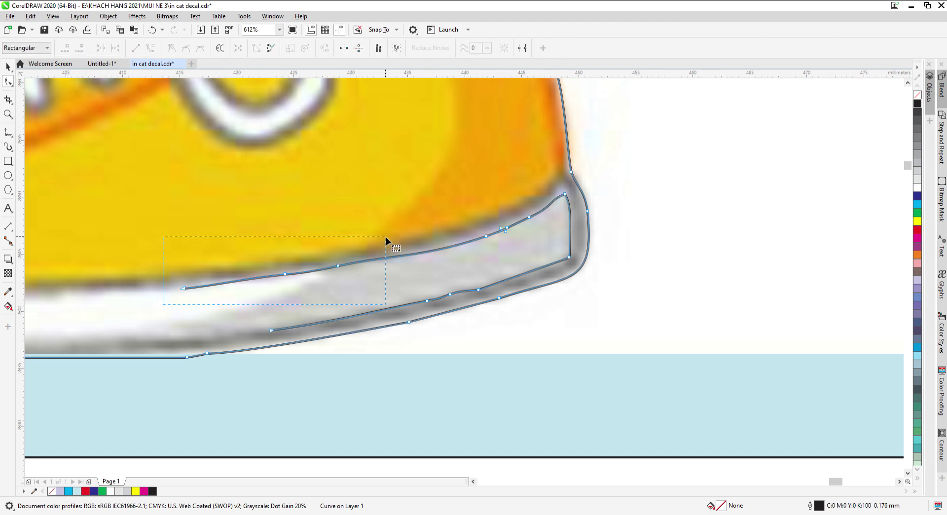
{"action": "left_click_drag", "start_coordinate": [386, 236], "coordinate": [385, 237]}
{"action": "key", "text": "Delete"}
{"action": "left_click_drag", "start_coordinate": [264, 338], "coordinate": [387, 306]}
{"action": "key", "text": "Delete"}
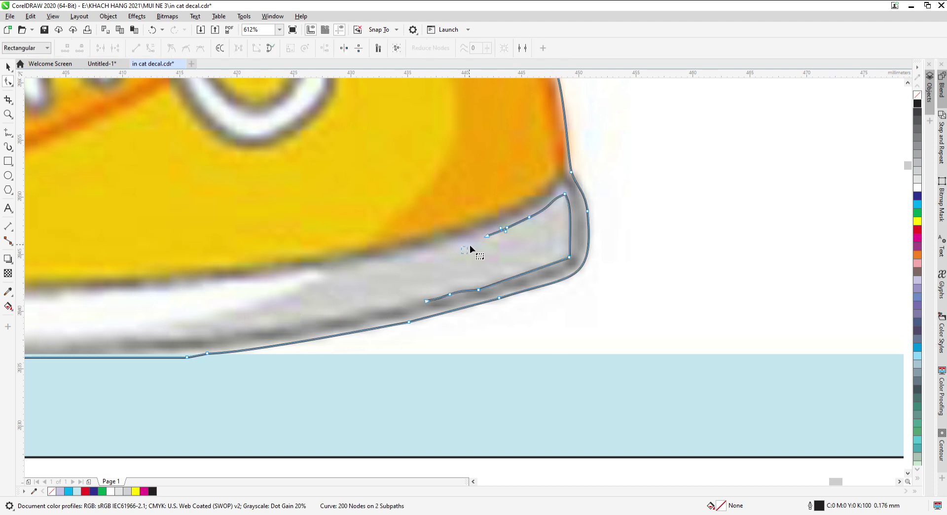
{"action": "left_click_drag", "start_coordinate": [563, 193], "coordinate": [571, 187]}
{"action": "key", "text": "Delete"}
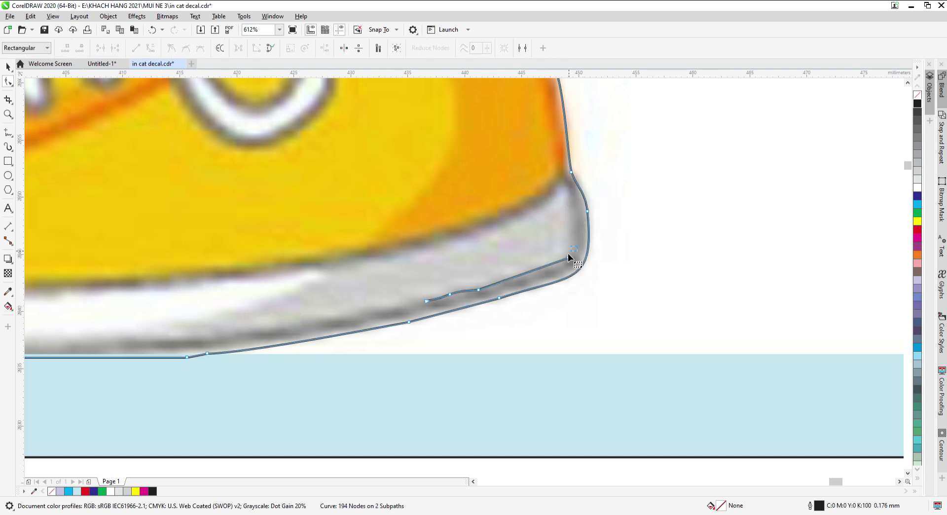
{"action": "left_click", "coordinate": [524, 279]}
{"action": "key", "text": "Delete"}
{"action": "left_click_drag", "start_coordinate": [385, 263], "coordinate": [421, 280]}
{"action": "left_click_drag", "start_coordinate": [493, 303], "coordinate": [490, 306]}
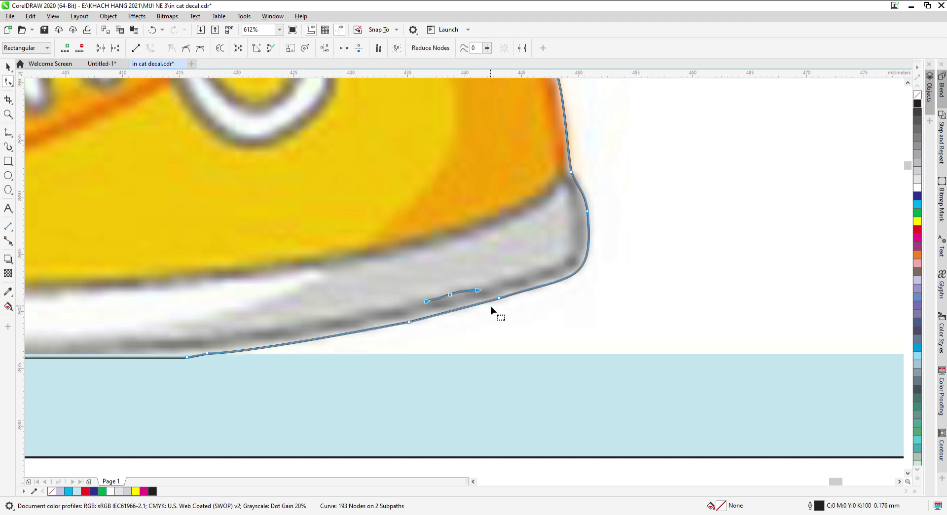
{"action": "key", "text": "Delete"}
{"action": "key", "text": "space"}
Fill the girl's outline with black to check the silhouette, and undo the fill.
{"action": "scroll", "coordinate": [490, 307], "scroll_direction": "down", "scroll_amount": 5}
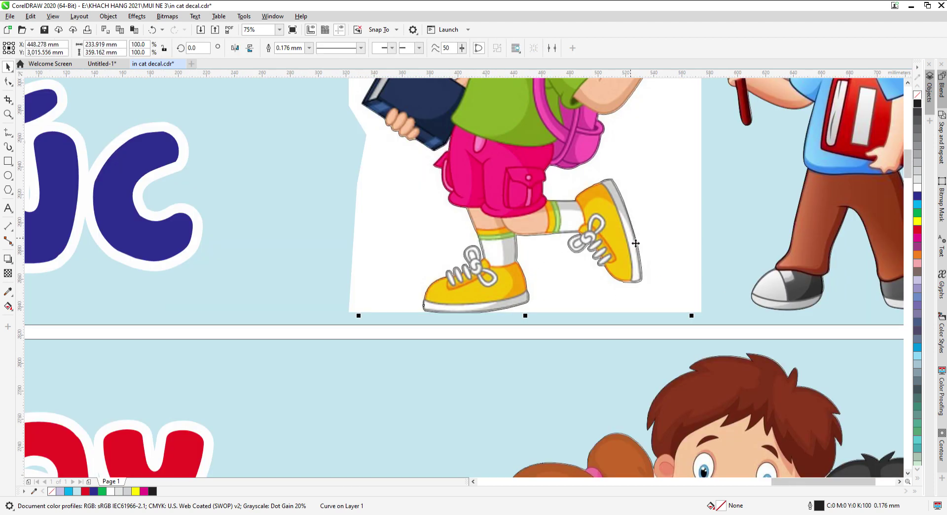
{"action": "left_click", "coordinate": [918, 104]}
{"action": "scroll", "coordinate": [331, 282], "scroll_direction": "down", "scroll_amount": 3}
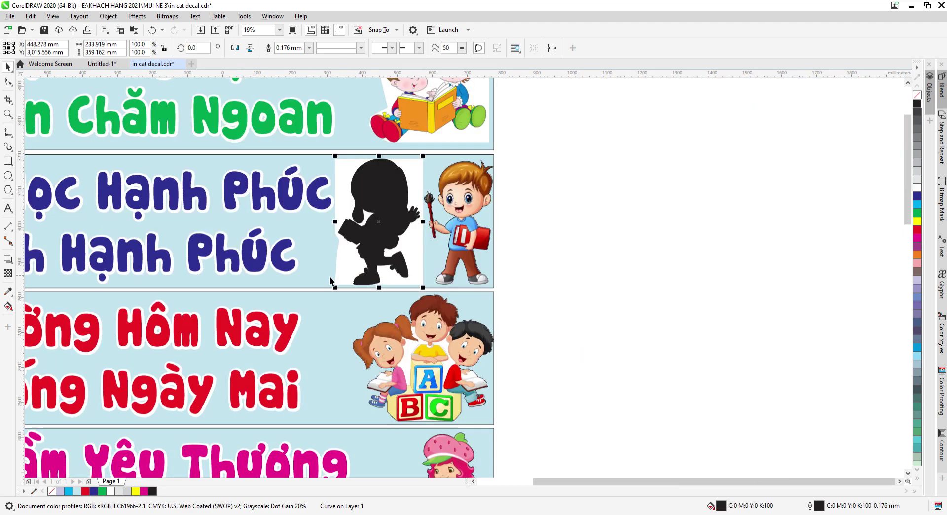
{"action": "key", "text": "ctrl+z"}
Intersect the girl's picture with her outline and delete the original picture with the white background.
{"action": "scroll", "coordinate": [424, 188], "scroll_direction": "up", "scroll_amount": 4}
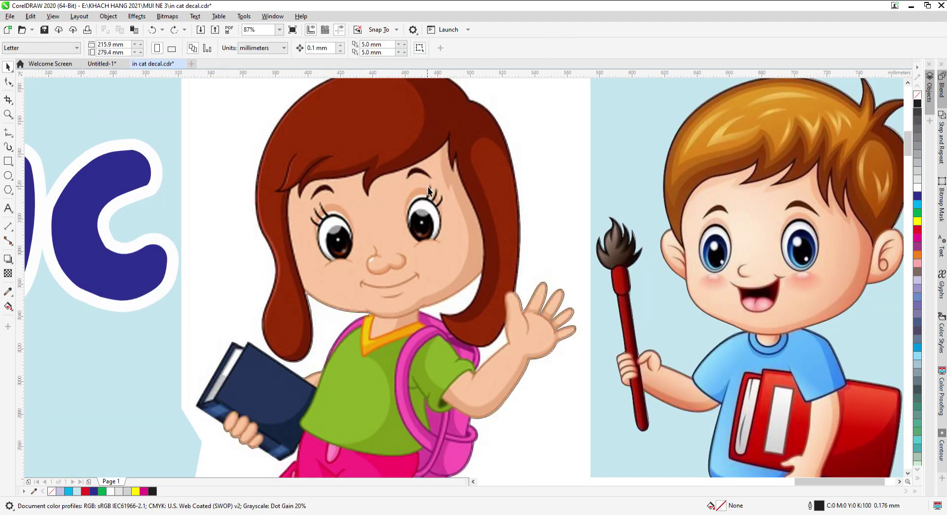
{"action": "left_click", "coordinate": [552, 213], "text": "shift"}
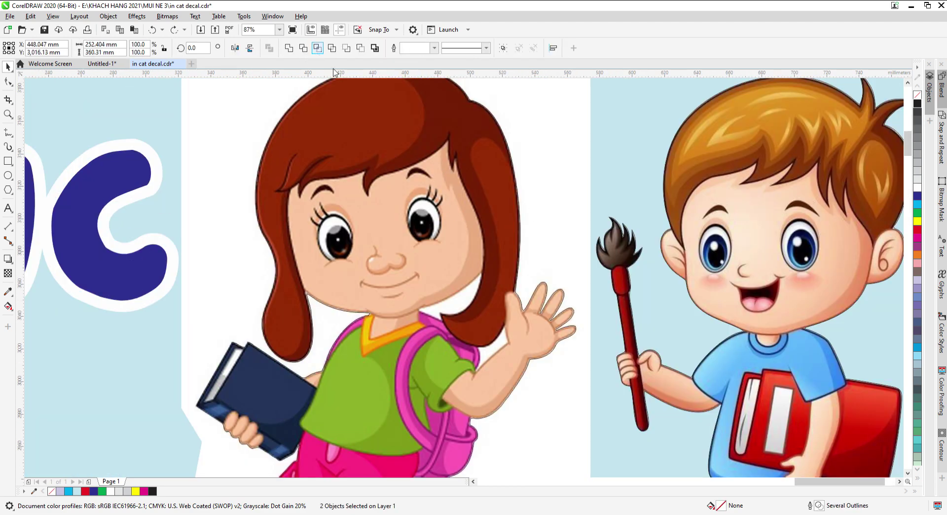
{"action": "left_click", "coordinate": [548, 173]}
{"action": "key", "text": "Delete"}
{"action": "scroll", "coordinate": [499, 205], "scroll_direction": "down", "scroll_amount": 5}
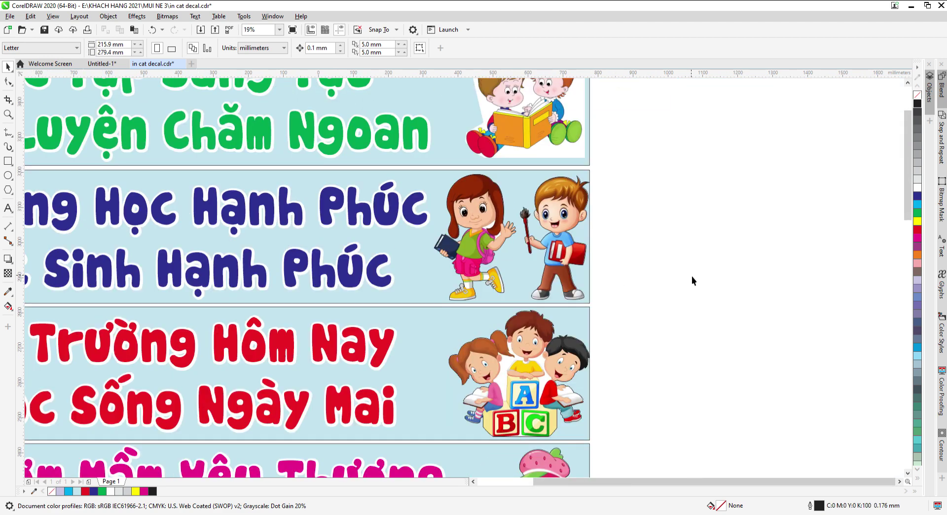
{"action": "scroll", "coordinate": [457, 220], "scroll_direction": "up", "scroll_amount": 3}
{"action": "left_click", "coordinate": [523, 200]}
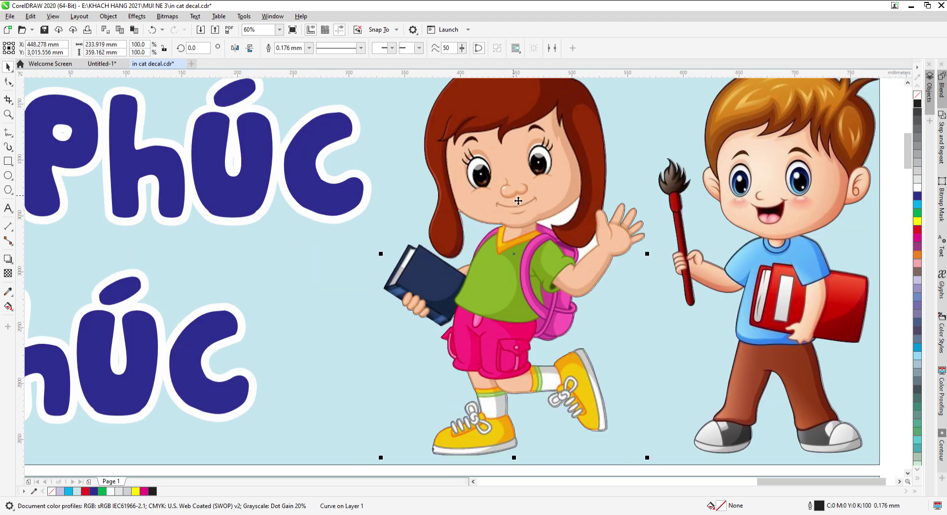
{"action": "scroll", "coordinate": [491, 351], "scroll_direction": "down", "scroll_amount": 2}
{"action": "left_click", "coordinate": [789, 295]}
{"action": "scroll", "coordinate": [647, 259], "scroll_direction": "down", "scroll_amount": 2}
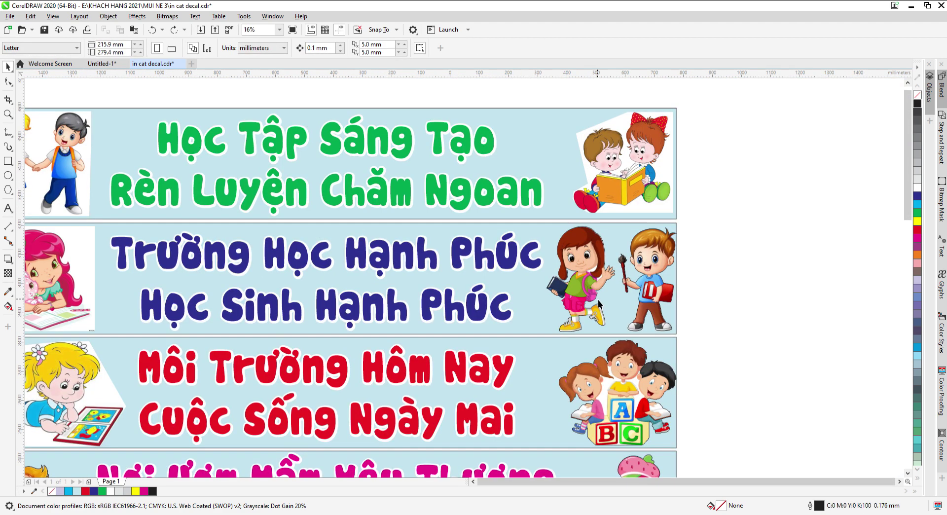
Place a copy of the lying blonde girl's bitmap on the empty area beside the third banner.
{"action": "scroll", "coordinate": [580, 260], "scroll_direction": "down", "scroll_amount": 1}
{"action": "key", "text": "F2"}
{"action": "left_click_drag", "start_coordinate": [298, 379], "coordinate": [508, 266]}
{"action": "key", "text": "F2"}
{"action": "left_click_drag", "start_coordinate": [194, 419], "coordinate": [660, 142]}
{"action": "left_click", "coordinate": [513, 244]}
{"action": "scroll", "coordinate": [611, 230], "scroll_direction": "down", "scroll_amount": 2}
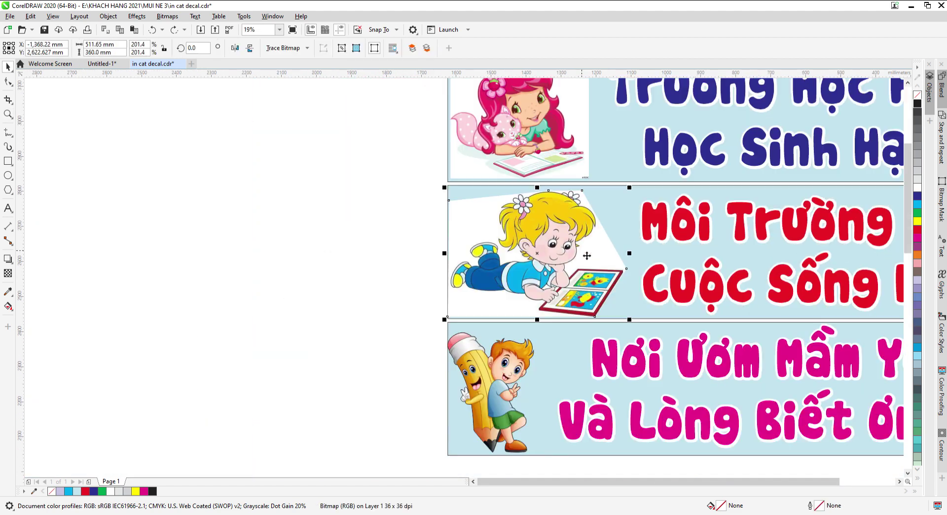
{"action": "left_click_drag", "start_coordinate": [564, 256], "coordinate": [379, 254]}
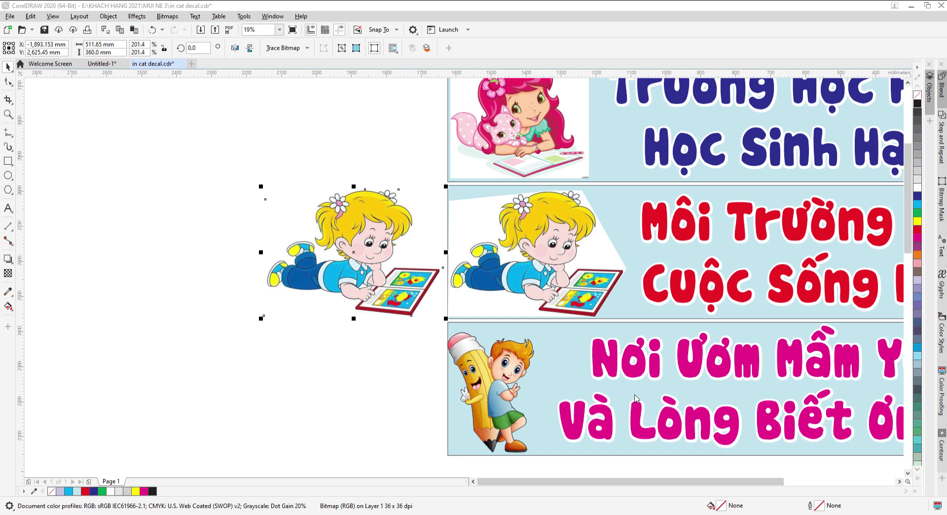
Trace the copied bitmap into vector objects, move the traced group aside and delete the copied bitmap.
{"action": "left_click", "coordinate": [635, 398]}
{"action": "mouse_move", "coordinate": [341, 251]}
{"action": "left_mouse_down"}
{"action": "mouse_move", "coordinate": [256, 360]}
{"action": "mouse_move", "coordinate": [344, 253]}
{"action": "left_mouse_up"}
{"action": "left_click", "coordinate": [379, 246]}
{"action": "key", "text": "Delete"}
Ungroup the traced blonde girl, create a boundary around all her objects and move that outline clear of the tracing.
{"action": "key", "text": "F2"}
{"action": "left_click_drag", "start_coordinate": [208, 347], "coordinate": [558, 151]}
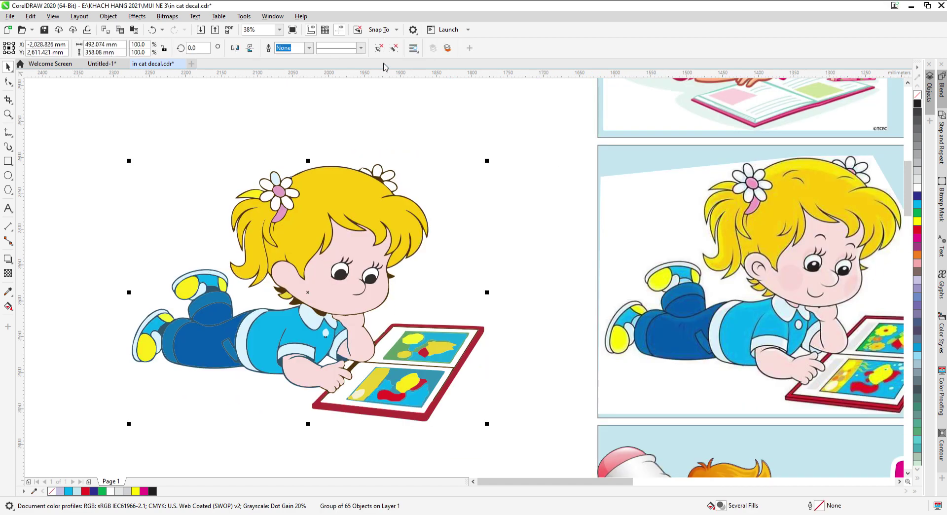
{"action": "left_click", "coordinate": [393, 47]}
{"action": "left_click", "coordinate": [375, 48]}
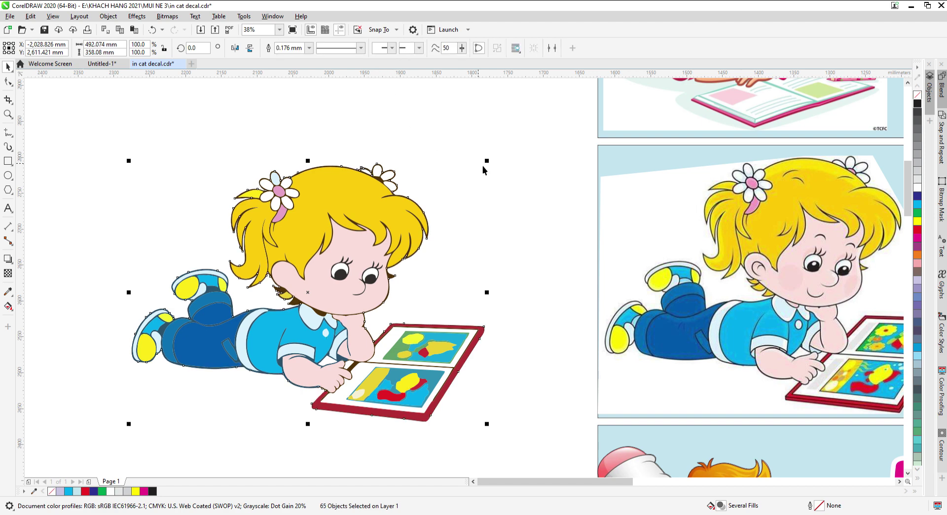
{"action": "left_click_drag", "start_coordinate": [343, 220], "coordinate": [170, 390]}
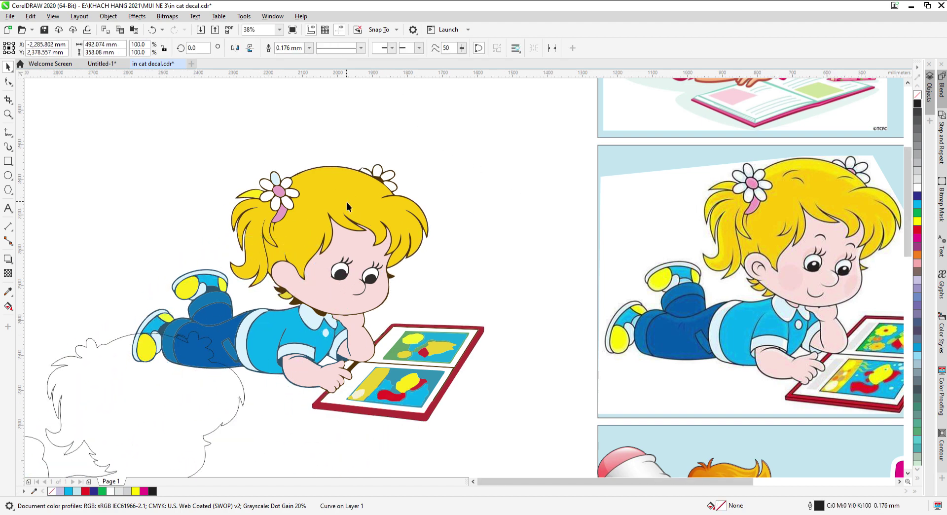
Delete all the traced colour objects of the blonde girl, keeping only the boundary outline.
{"action": "scroll", "coordinate": [347, 202], "scroll_direction": "down", "scroll_amount": 2}
{"action": "left_click_drag", "start_coordinate": [200, 175], "coordinate": [420, 375]}
{"action": "key", "text": "Delete"}
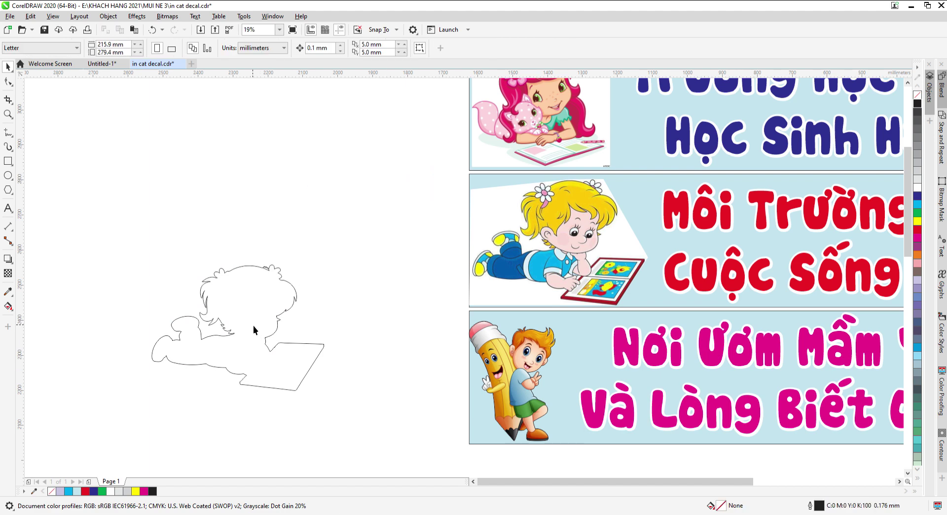
Compare the boundary outline with the blonde girl's picture in the banner and move the outline back onto the empty area.
{"action": "left_click_drag", "start_coordinate": [255, 328], "coordinate": [573, 237]}
{"action": "key", "text": "F2"}
{"action": "left_click_drag", "start_coordinate": [624, 179], "coordinate": [548, 204]}
{"action": "left_click_drag", "start_coordinate": [531, 278], "coordinate": [534, 273]}
{"action": "scroll", "coordinate": [613, 222], "scroll_direction": "down", "scroll_amount": 3}
{"action": "left_click_drag", "start_coordinate": [614, 235], "coordinate": [349, 268]}
Break the boundary outline at the two corner nodes by the second hair flower and join the outer ends into one continuous edge.
{"action": "key", "text": "z"}
{"action": "left_click_drag", "start_coordinate": [284, 266], "coordinate": [398, 222]}
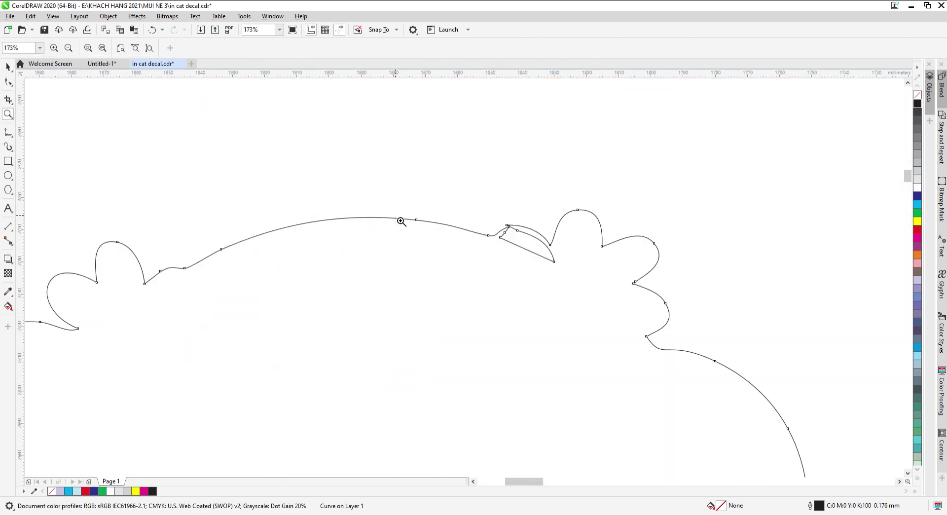
{"action": "key", "text": "F2"}
{"action": "left_click_drag", "start_coordinate": [378, 299], "coordinate": [620, 199]}
{"action": "left_click_drag", "start_coordinate": [408, 255], "coordinate": [570, 171]}
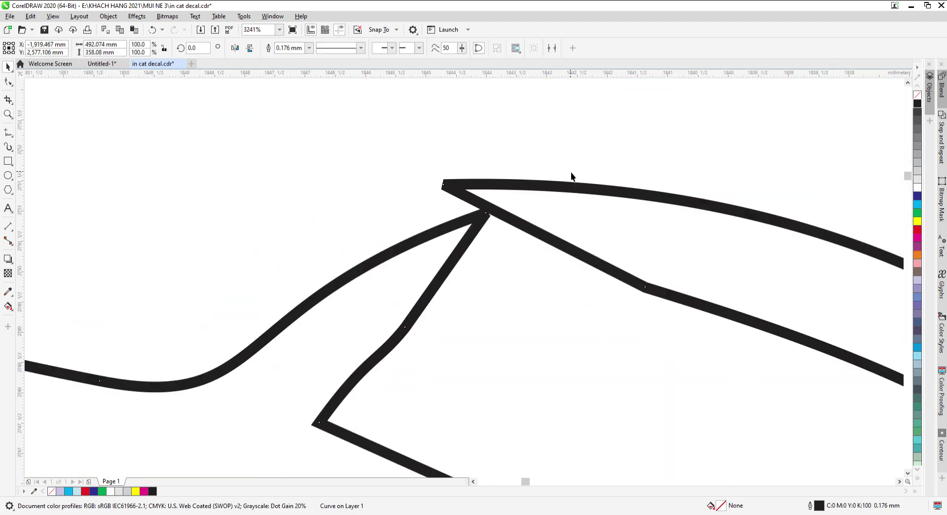
{"action": "key", "text": "F10"}
{"action": "left_click", "coordinate": [444, 186]}
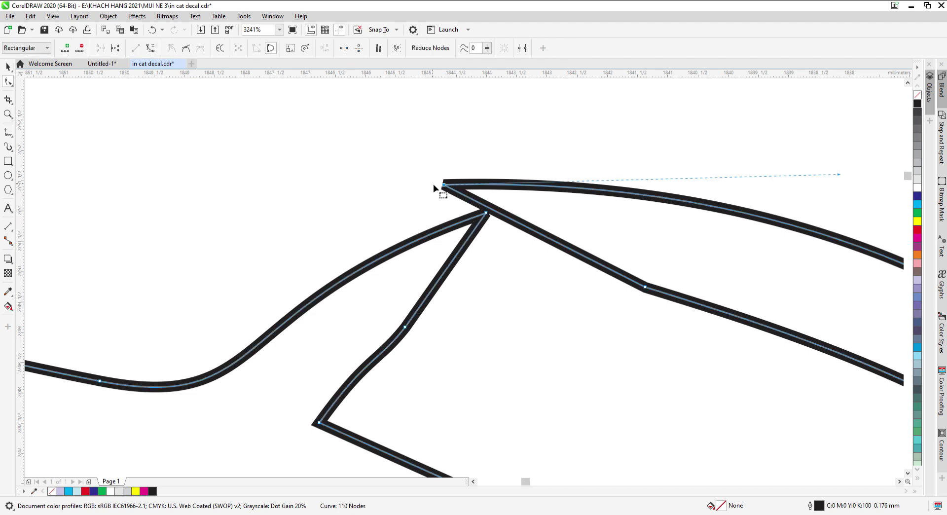
{"action": "left_click", "coordinate": [115, 48]}
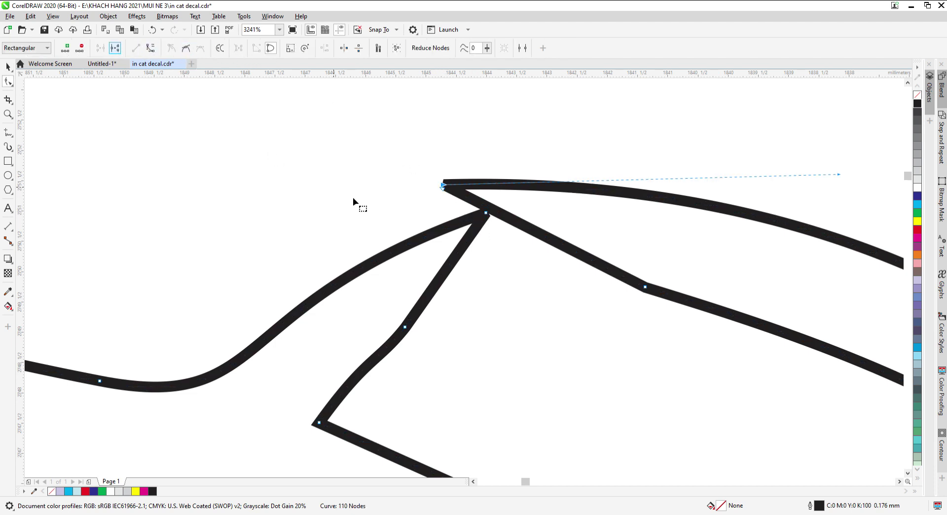
{"action": "left_click", "coordinate": [486, 215]}
{"action": "left_click", "coordinate": [115, 48]}
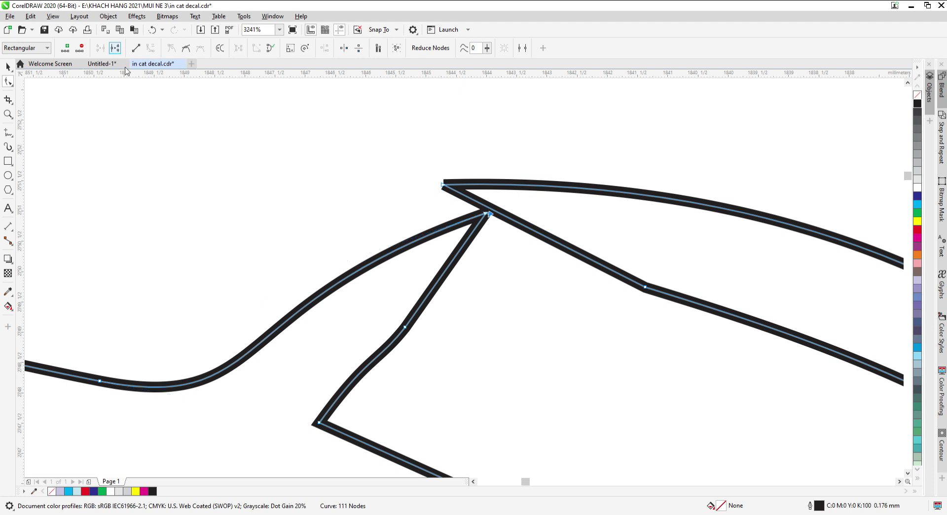
{"action": "left_click_drag", "start_coordinate": [490, 214], "coordinate": [444, 186]}
{"action": "key", "text": "space"}
{"action": "scroll", "coordinate": [619, 298], "scroll_direction": "down", "scroll_amount": 4}
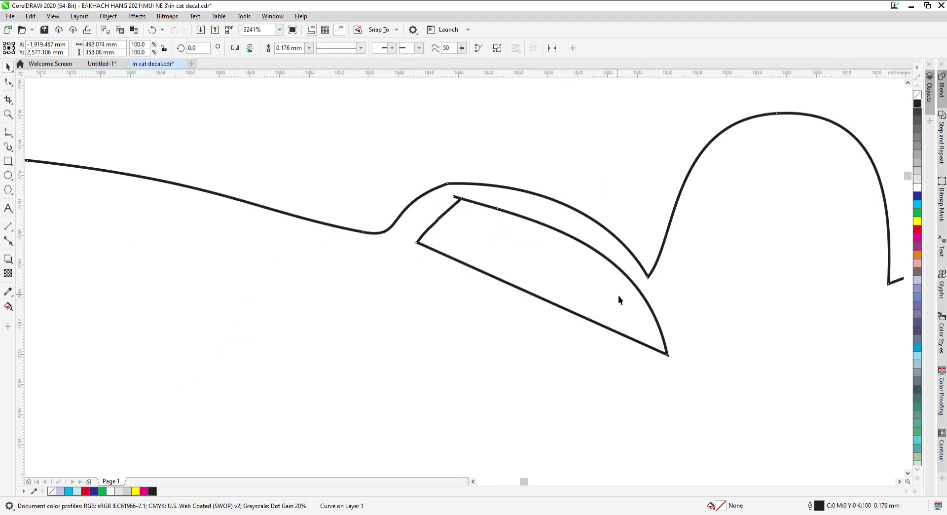
Delete the leftover inner line fragments beside that hair flower, keeping only the outer outline.
{"action": "scroll", "coordinate": [628, 291], "scroll_direction": "up", "scroll_amount": 2}
{"action": "key", "text": "space"}
{"action": "left_click_drag", "start_coordinate": [274, 198], "coordinate": [322, 172]}
{"action": "key", "text": "Delete"}
{"action": "mouse_move", "coordinate": [205, 297]}
{"action": "left_mouse_down"}
{"action": "mouse_move", "coordinate": [354, 231]}
{"action": "mouse_move", "coordinate": [393, 189]}
{"action": "left_mouse_up"}
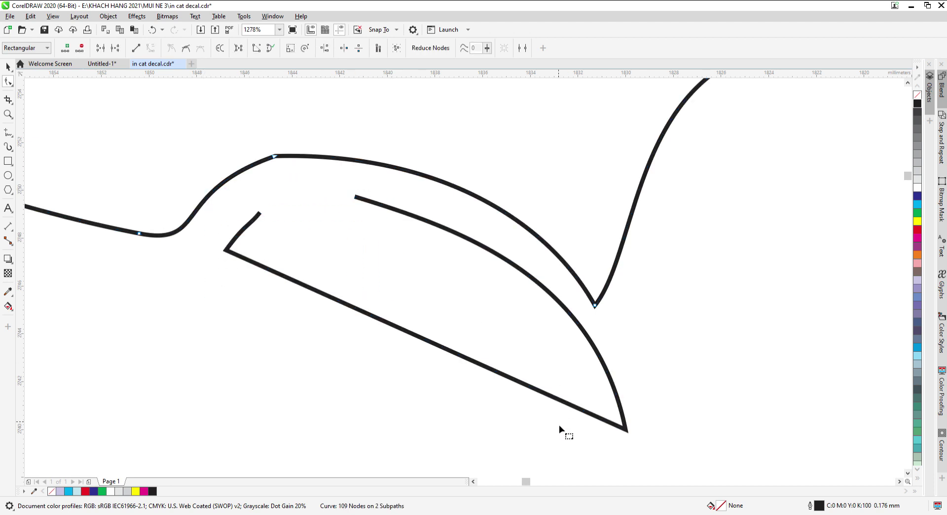
{"action": "key", "text": "Delete"}
{"action": "left_click_drag", "start_coordinate": [557, 437], "coordinate": [649, 416]}
{"action": "key", "text": "space"}
Test the closed outline with a black fill, and leave it unfilled with a red outline.
{"action": "key", "text": "F4"}
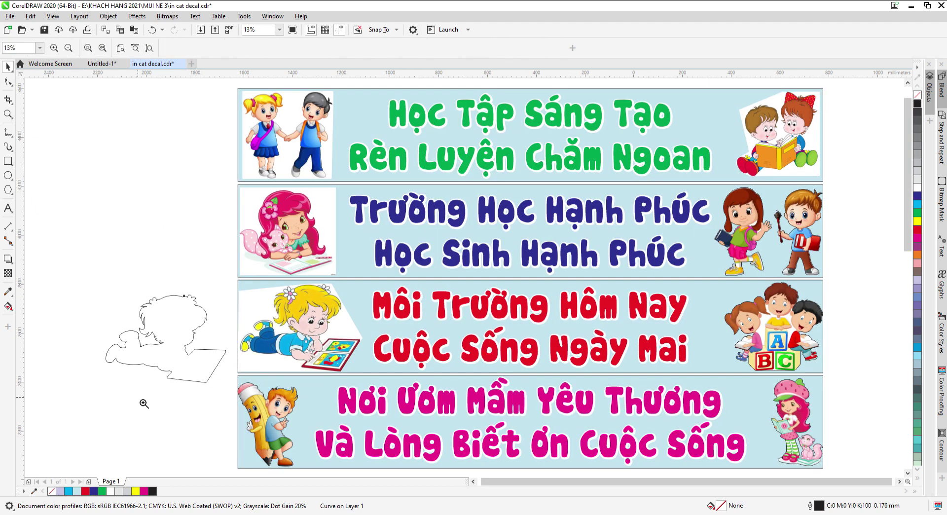
{"action": "scroll", "coordinate": [201, 356], "scroll_direction": "up", "scroll_amount": 3}
{"action": "left_click", "coordinate": [918, 105]}
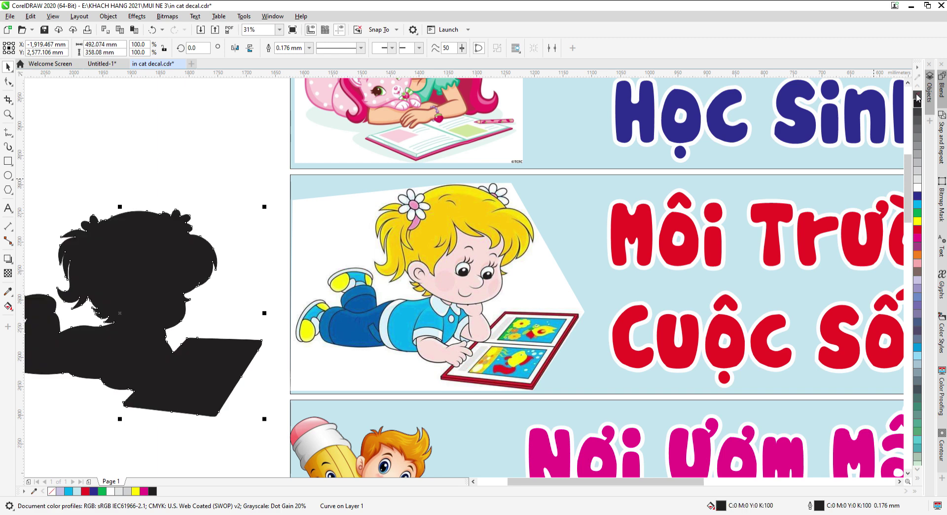
{"action": "right_click", "coordinate": [918, 94]}
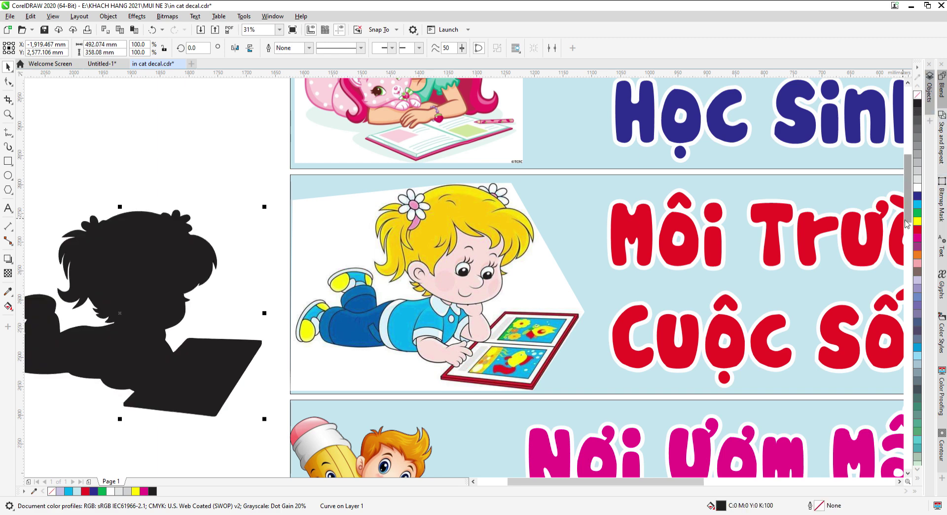
{"action": "right_click", "coordinate": [917, 230]}
{"action": "left_click", "coordinate": [919, 96]}
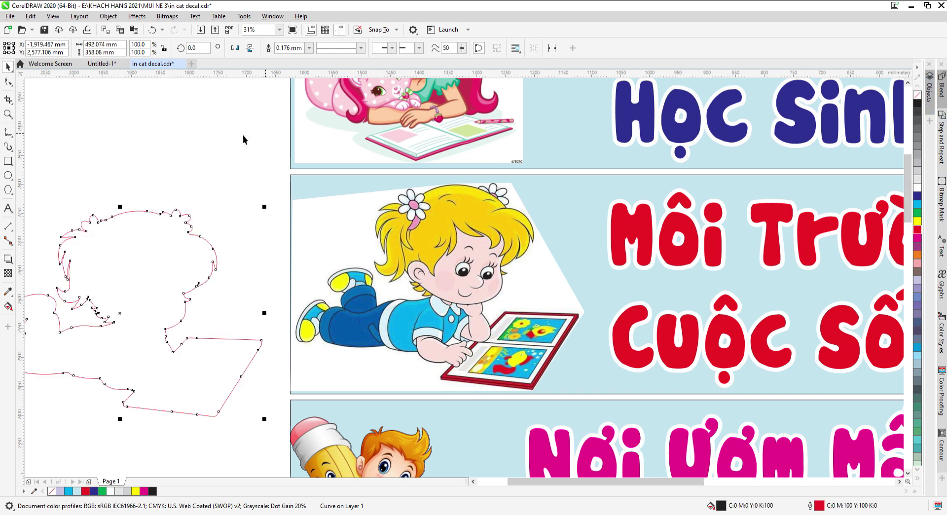
Move the red outline onto the blonde girl's picture in the third banner and nudge it to match her contour.
{"action": "left_click_drag", "start_coordinate": [143, 265], "coordinate": [474, 225]}
{"action": "scroll", "coordinate": [466, 229], "scroll_direction": "up", "scroll_amount": 10}
{"action": "scroll", "coordinate": [474, 222], "scroll_direction": "down", "scroll_amount": 3}
{"action": "scroll", "coordinate": [473, 220], "scroll_direction": "down", "scroll_amount": 3}
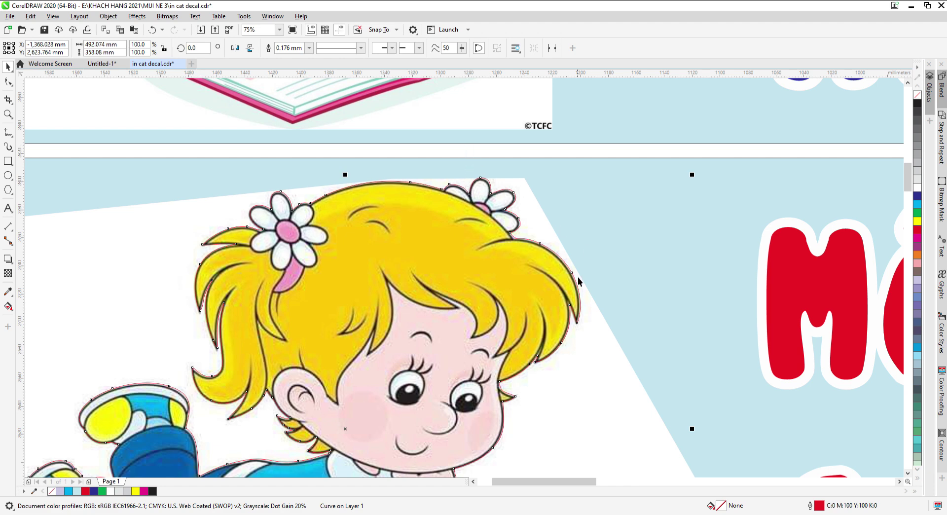
{"action": "key", "text": "z"}
{"action": "left_click_drag", "start_coordinate": [496, 346], "coordinate": [528, 301]}
{"action": "left_click_drag", "start_coordinate": [573, 203], "coordinate": [573, 203]}
{"action": "left_click_drag", "start_coordinate": [312, 240], "coordinate": [522, 144]}
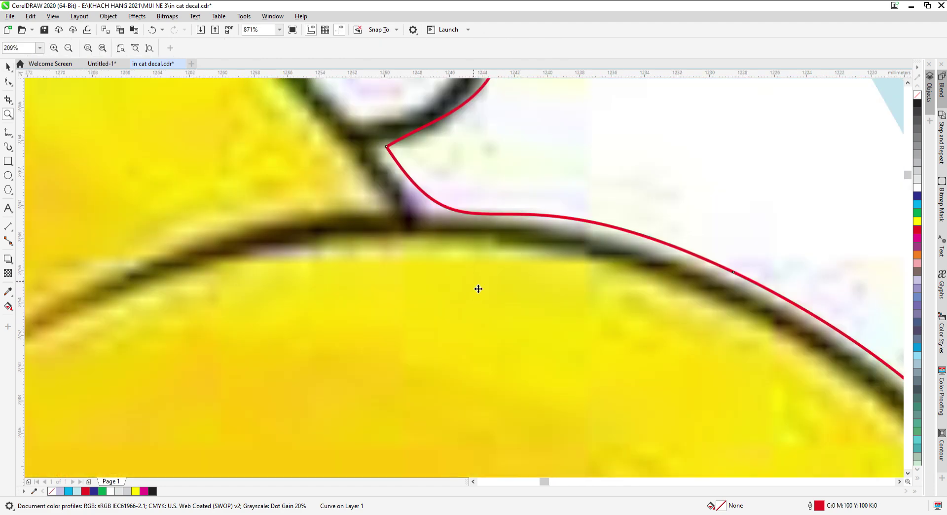
{"action": "key", "text": "space"}
{"action": "key", "text": "Down"}
{"action": "key", "text": "Down"}
{"action": "key", "text": "Left"}
{"action": "scroll", "coordinate": [465, 334], "scroll_direction": "down", "scroll_amount": 10}
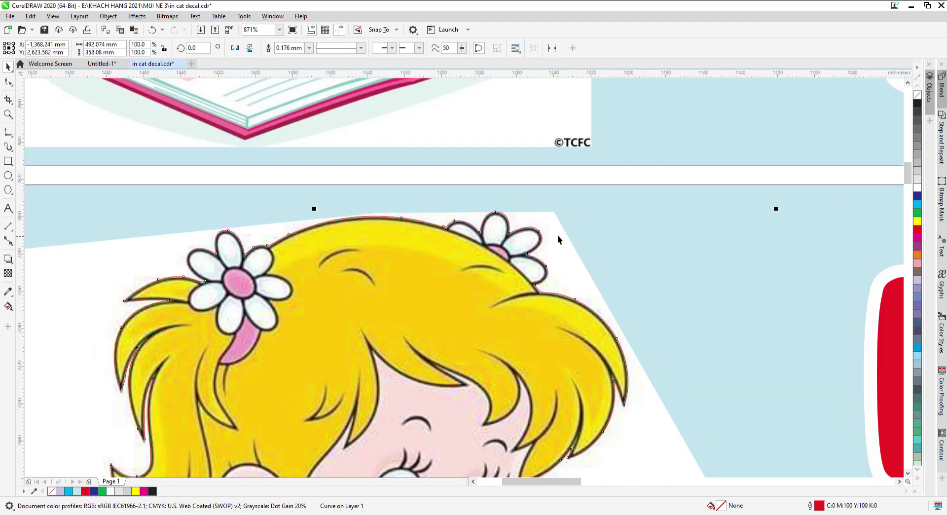
Check the outline's fit, intersect the blonde girl's picture with it and delete the leftover original with its white background.
{"action": "key", "text": "z"}
{"action": "left_click_drag", "start_coordinate": [228, 376], "coordinate": [365, 349]}
{"action": "key", "text": "space"}
{"action": "scroll", "coordinate": [184, 223], "scroll_direction": "down", "scroll_amount": 6}
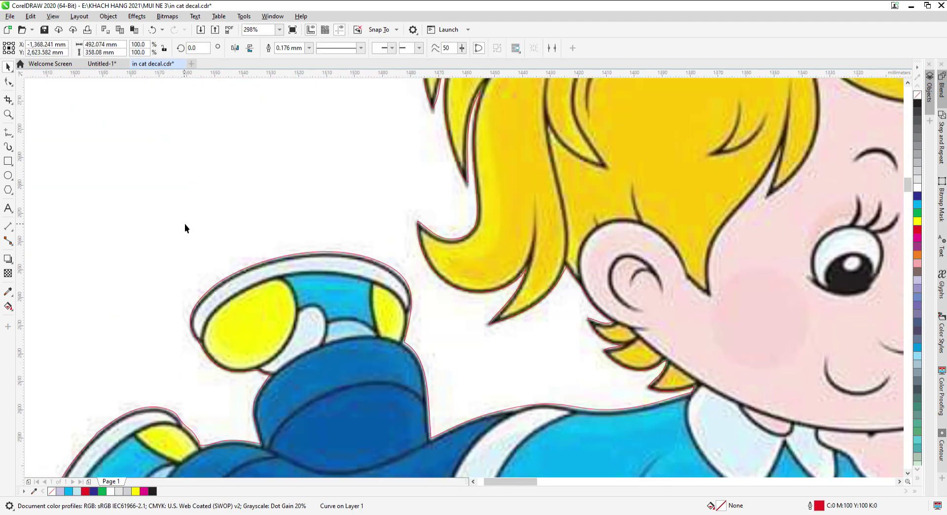
{"action": "scroll", "coordinate": [694, 300], "scroll_direction": "up", "scroll_amount": 2}
{"action": "left_click", "coordinate": [694, 300], "text": "shift"}
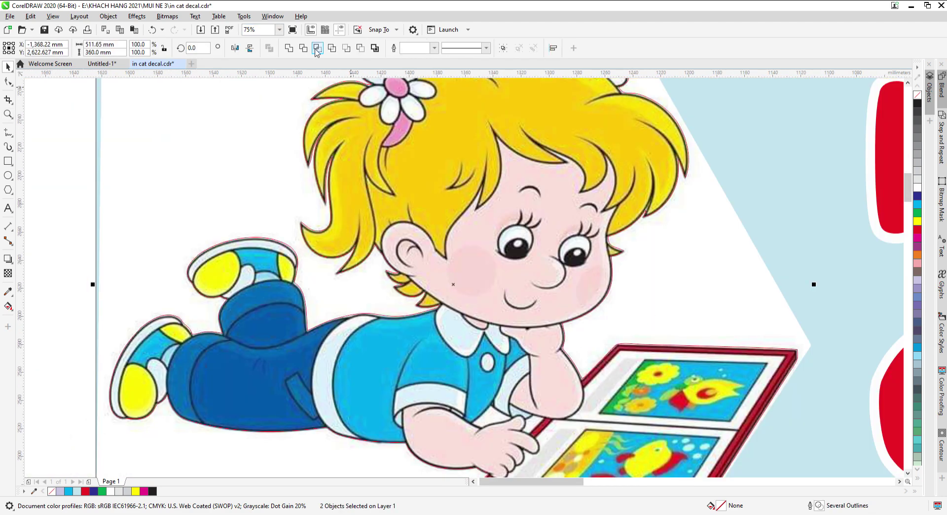
{"action": "key", "text": "Delete"}
{"action": "scroll", "coordinate": [641, 287], "scroll_direction": "down", "scroll_amount": 6}
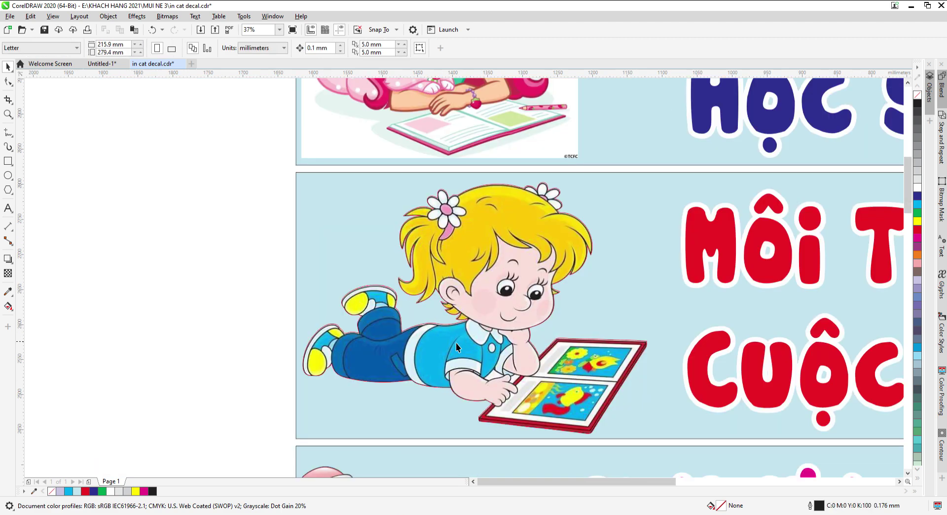
Copy the pink-haired girl's bitmap from the second banner to the empty area beside it.
{"action": "left_click_drag", "start_coordinate": [473, 321], "coordinate": [586, 122]}
{"action": "key", "text": "ctrl+z"}
{"action": "key", "text": "z"}
{"action": "key", "text": "space"}
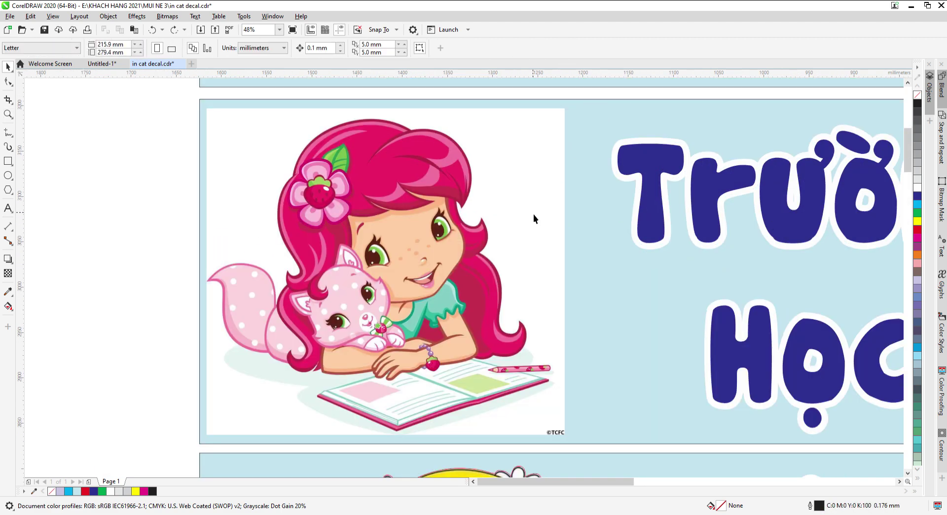
{"action": "left_click", "coordinate": [481, 270]}
{"action": "scroll", "coordinate": [570, 261], "scroll_direction": "down", "scroll_amount": 3}
{"action": "left_click_drag", "start_coordinate": [523, 264], "coordinate": [321, 261]}
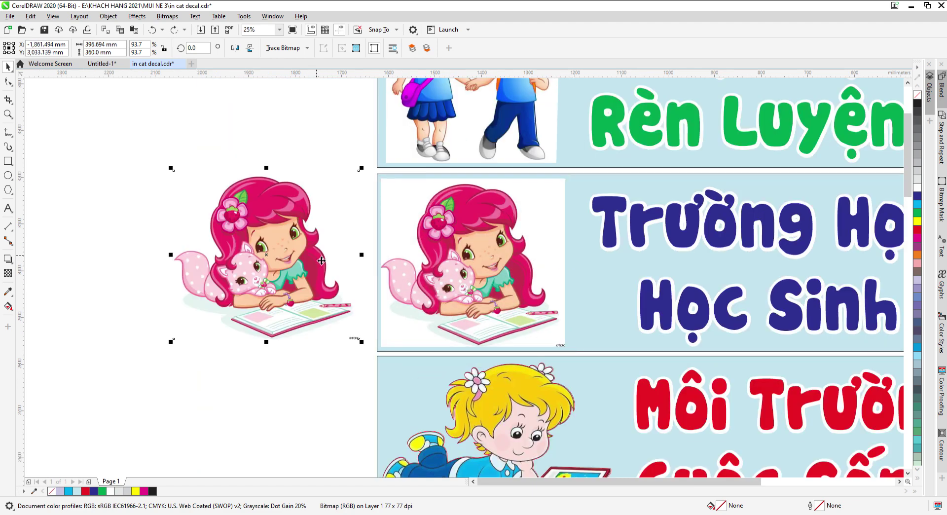
Trace the copied pink-haired girl bitmap into vector objects, move the traced group aside and delete the copied bitmap.
{"action": "scroll", "coordinate": [291, 228], "scroll_direction": "up", "scroll_amount": 3}
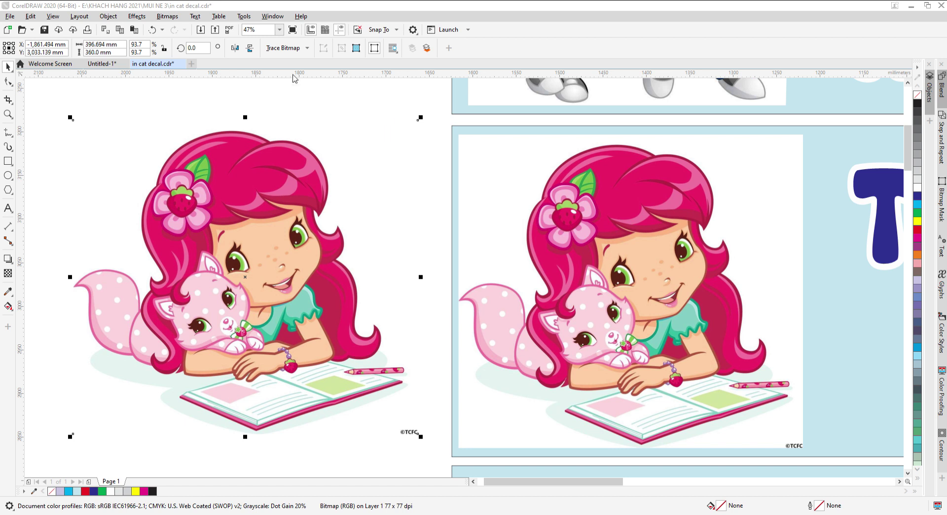
{"action": "scroll", "coordinate": [415, 212], "scroll_direction": "down", "scroll_amount": 3}
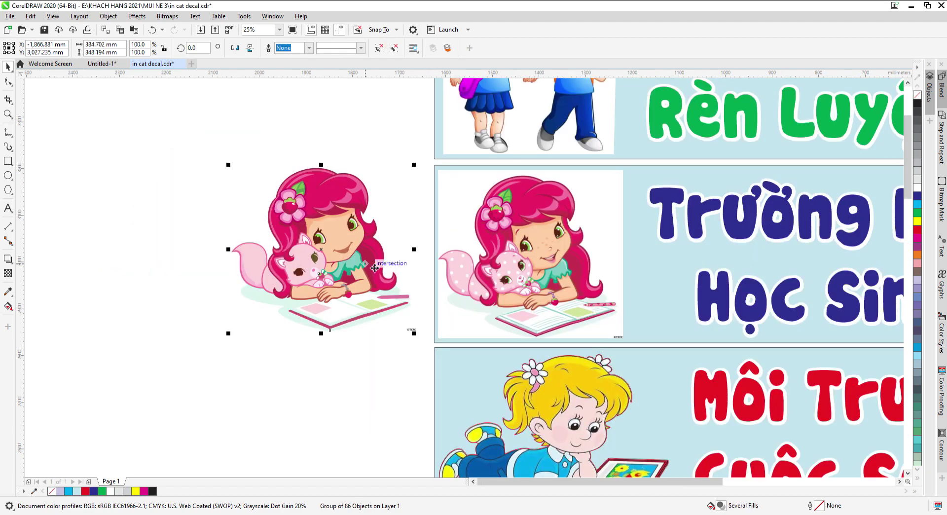
{"action": "mouse_move", "coordinate": [367, 269]}
{"action": "left_mouse_down"}
{"action": "mouse_move", "coordinate": [216, 360]}
{"action": "mouse_move", "coordinate": [359, 218]}
{"action": "left_mouse_up"}
{"action": "key", "text": "Delete"}
{"action": "left_click_drag", "start_coordinate": [190, 340], "coordinate": [307, 247]}
{"action": "key", "text": "z"}
{"action": "mouse_move", "coordinate": [166, 366]}
{"action": "left_mouse_down"}
{"action": "mouse_move", "coordinate": [495, 209]}
{"action": "mouse_move", "coordinate": [507, 188]}
{"action": "left_mouse_up"}
{"action": "key", "text": "space"}
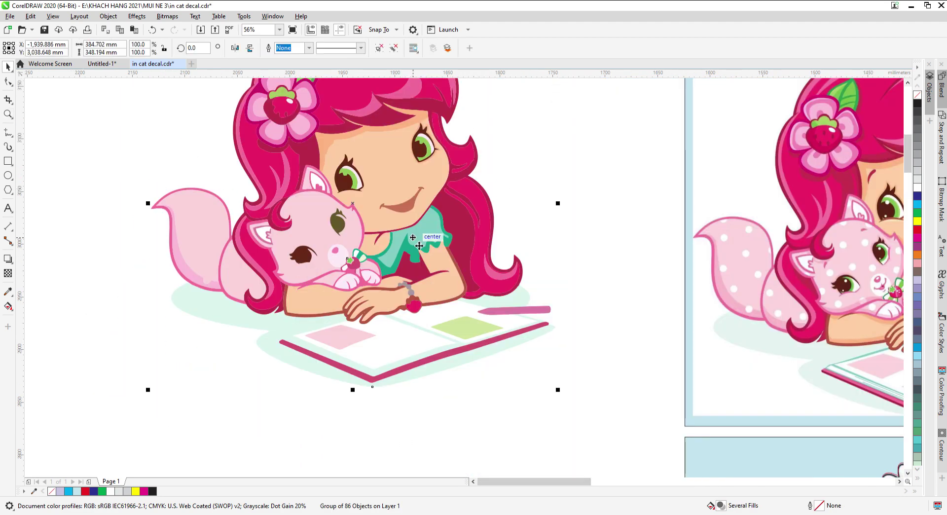
Ungroup the traced pink-haired girl and weld her objects into a single curve, broken apart into separate pieces.
{"action": "left_click", "coordinate": [390, 49]}
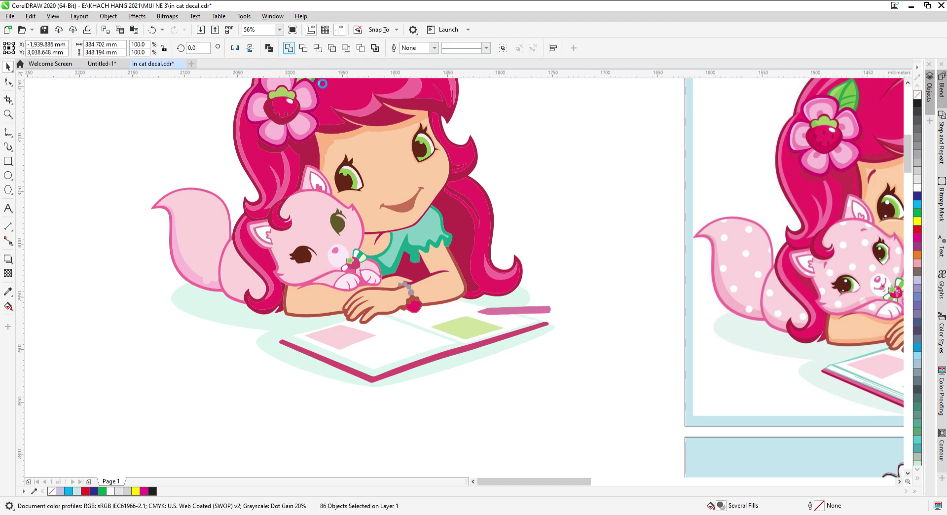
{"action": "left_click", "coordinate": [287, 49]}
{"action": "scroll", "coordinate": [485, 212], "scroll_direction": "down", "scroll_amount": 2}
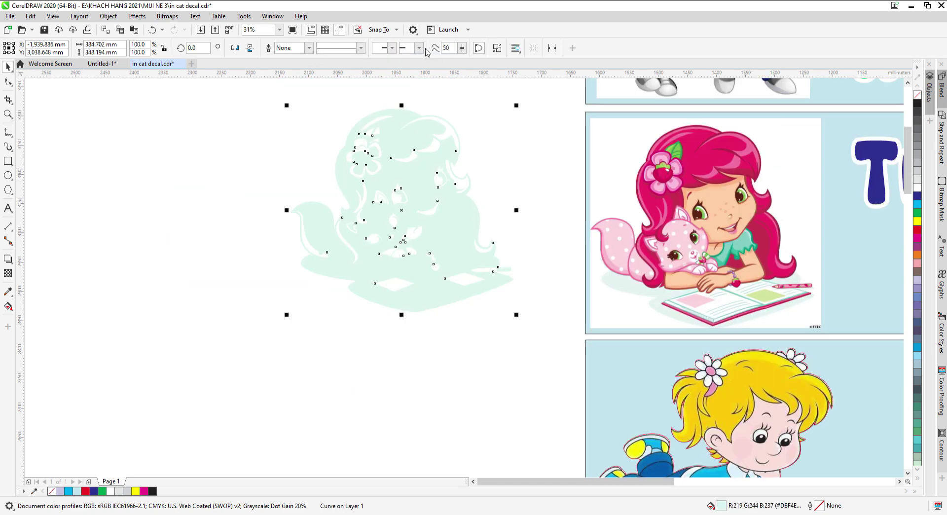
{"action": "key", "text": "ctrl+k"}
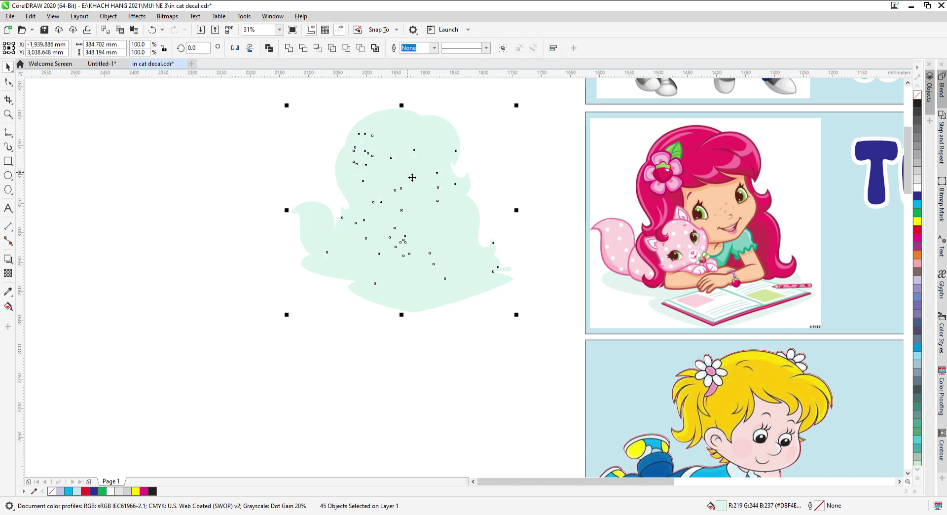
Move the outer silhouette clear of the inner fragments and delete those fragments.
{"action": "left_click", "coordinate": [540, 142]}
{"action": "left_click_drag", "start_coordinate": [456, 149], "coordinate": [291, 304]}
{"action": "left_click", "coordinate": [250, 108]}
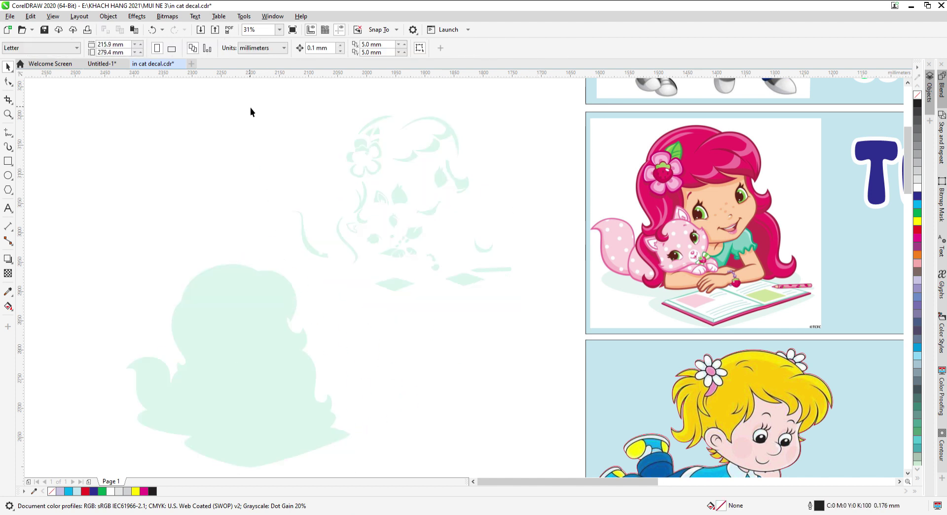
{"action": "key", "text": "Delete"}
Move the silhouette back toward the second banner and give it a black outline with no fill.
{"action": "left_click_drag", "start_coordinate": [277, 363], "coordinate": [486, 261]}
{"action": "scroll", "coordinate": [867, 159], "scroll_direction": "up", "scroll_amount": 2}
{"action": "right_click", "coordinate": [918, 107]}
{"action": "left_click", "coordinate": [918, 95]}
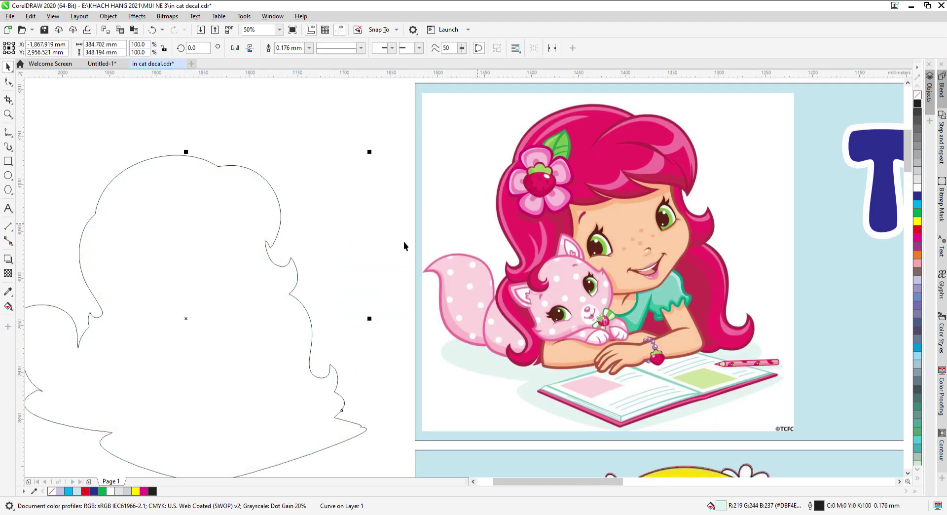
Place the silhouette outline over the pink-haired girl's picture in the banner and nudge it to match her contour.
{"action": "left_click_drag", "start_coordinate": [241, 278], "coordinate": [656, 240]}
{"action": "key", "text": "z"}
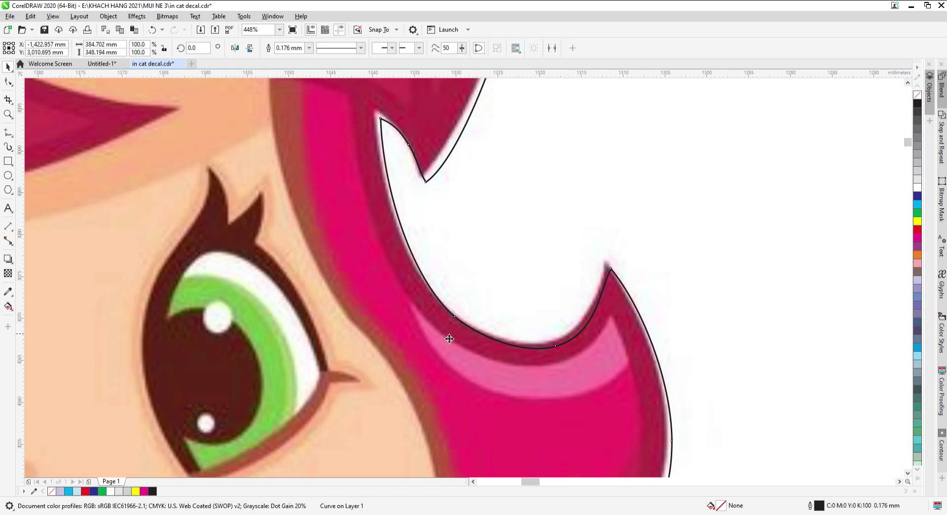
{"action": "key", "text": "Up"}
{"action": "key", "text": "Up"}
{"action": "key", "text": "Up"}
{"action": "key", "text": "Left"}
{"action": "key", "text": "Left"}
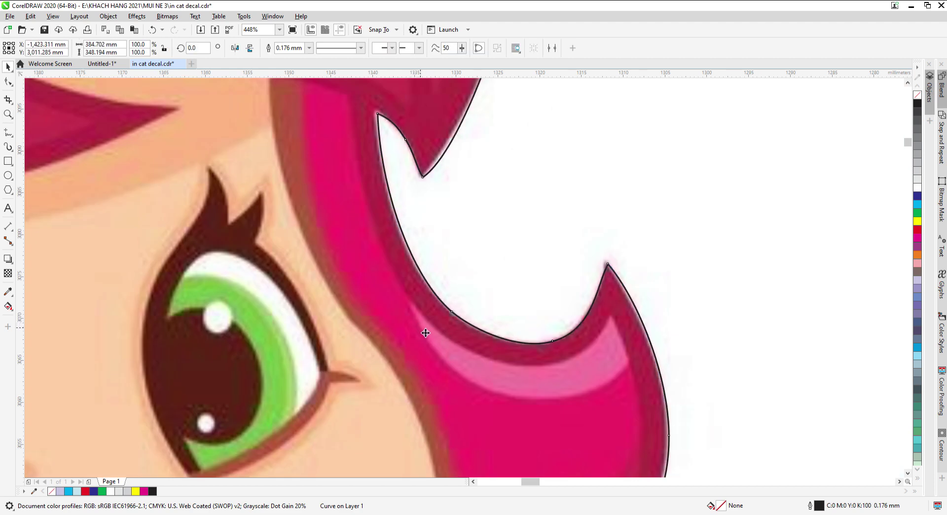
Intersect the pink-haired girl's picture with the outline and delete the original bitmap with its white background.
{"action": "scroll", "coordinate": [480, 285], "scroll_direction": "down", "scroll_amount": 8}
{"action": "scroll", "coordinate": [462, 212], "scroll_direction": "down", "scroll_amount": 1}
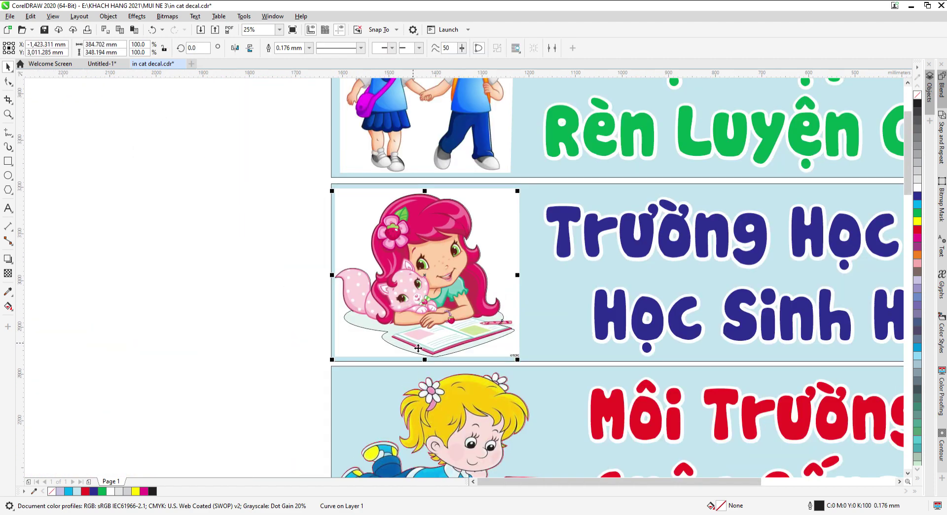
{"action": "scroll", "coordinate": [562, 303], "scroll_direction": "up", "scroll_amount": 4}
{"action": "left_click", "coordinate": [573, 325], "text": "shift"}
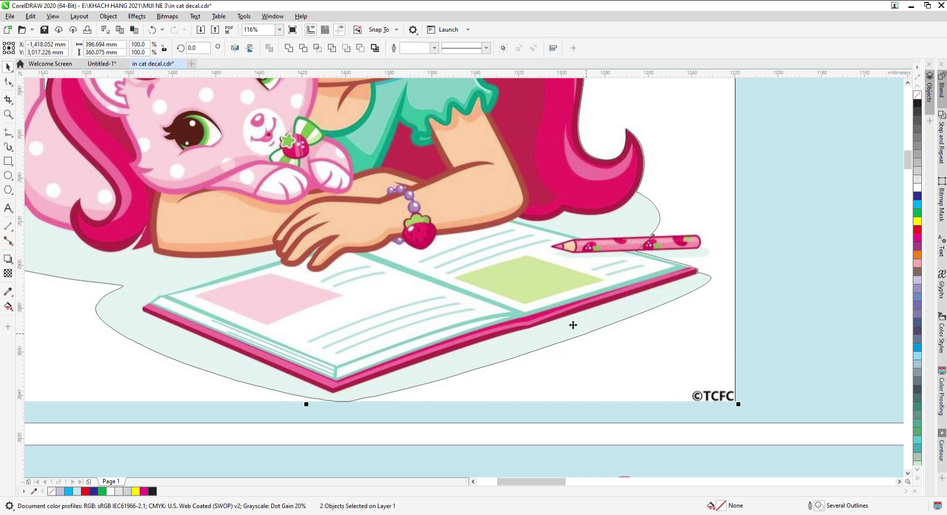
{"action": "left_click", "coordinate": [320, 51]}
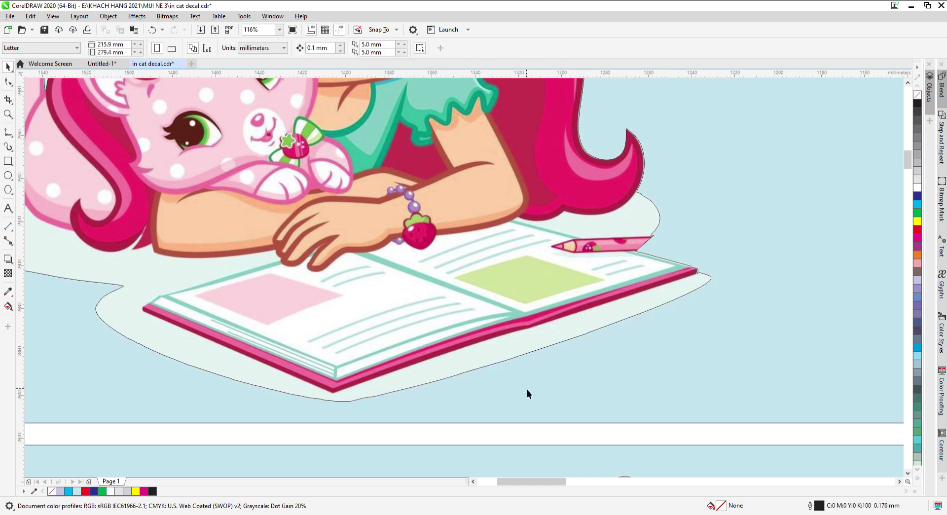
Copy the bitmap of the schoolgirl and schoolboy holding hands from the first banner to the empty area beside it.
{"action": "scroll", "coordinate": [313, 377], "scroll_direction": "down", "scroll_amount": 5}
{"action": "left_click_drag", "start_coordinate": [231, 368], "coordinate": [623, 126]}
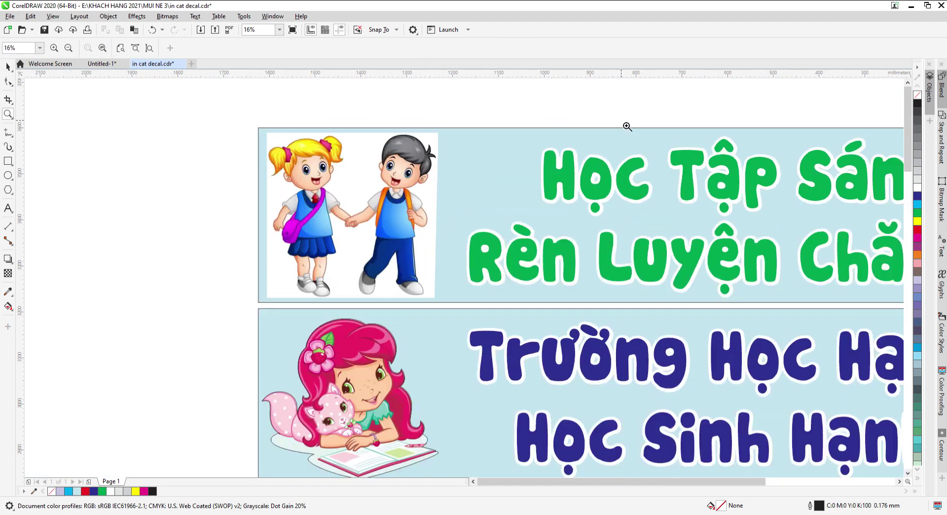
{"action": "left_click_drag", "start_coordinate": [373, 222], "coordinate": [165, 243]}
{"action": "right_click", "coordinate": [165, 243]}
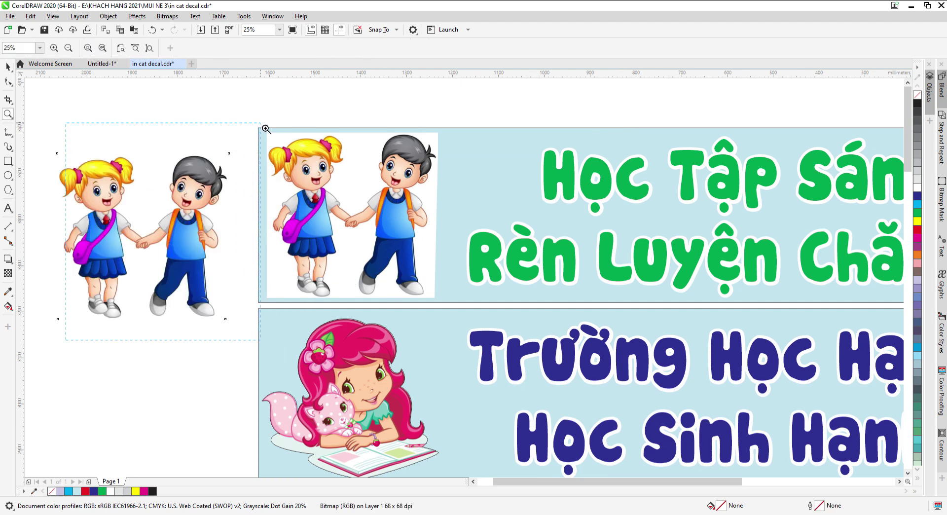
{"action": "scroll", "coordinate": [266, 129], "scroll_direction": "up", "scroll_amount": 1}
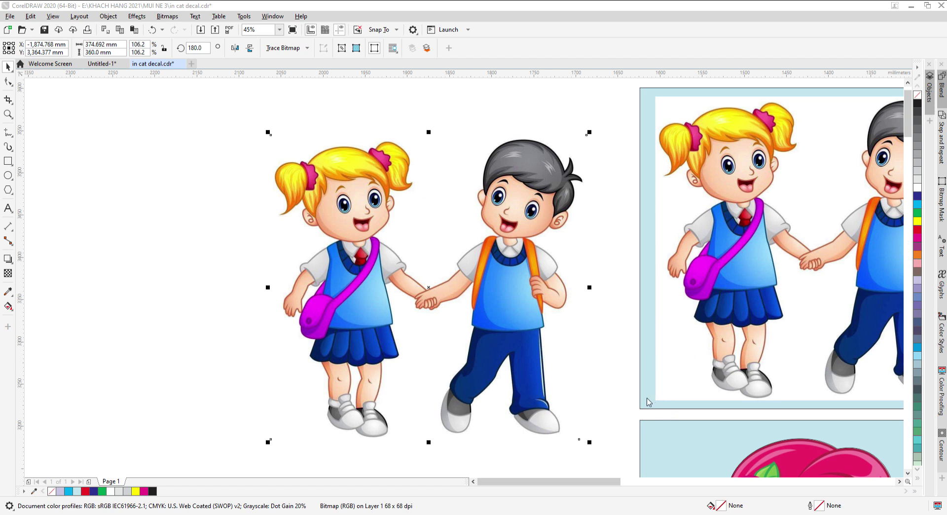
Replace the copied schoolgirl and schoolboy bitmap with its colour tracing and give the traced shapes a black outline.
{"action": "mouse_move", "coordinate": [527, 293]}
{"action": "left_mouse_down"}
{"action": "mouse_move", "coordinate": [237, 320]}
{"action": "mouse_move", "coordinate": [206, 304]}
{"action": "mouse_move", "coordinate": [521, 298]}
{"action": "left_mouse_up"}
{"action": "left_click", "coordinate": [529, 296]}
{"action": "key", "text": "Delete"}
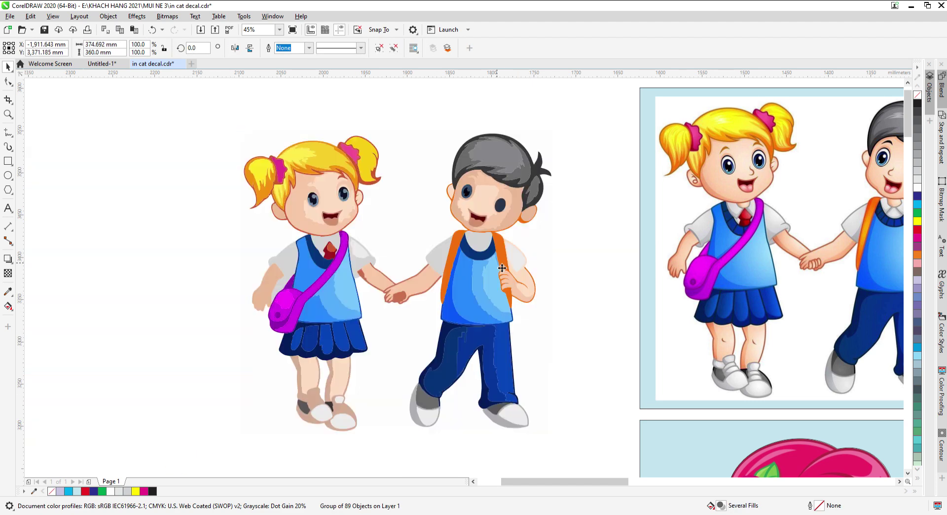
{"action": "right_click", "coordinate": [918, 103]}
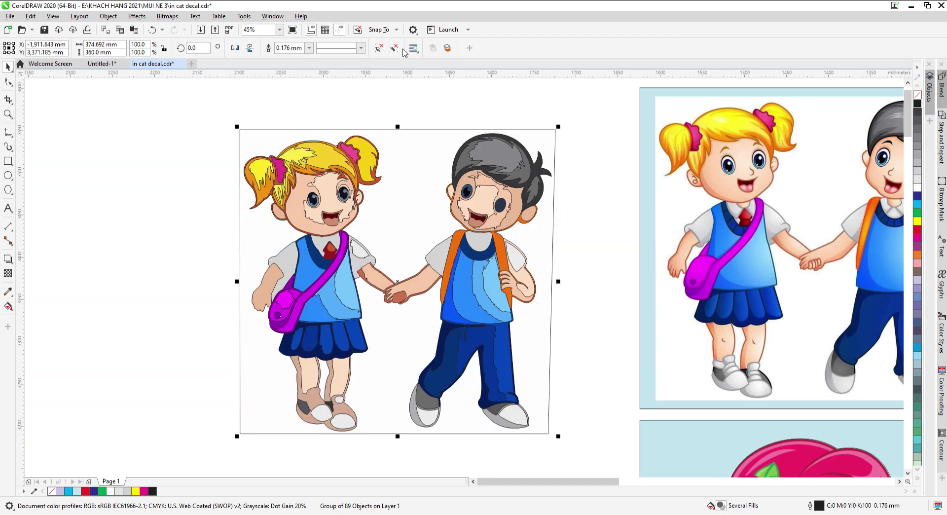
{"action": "key", "text": "Escape"}
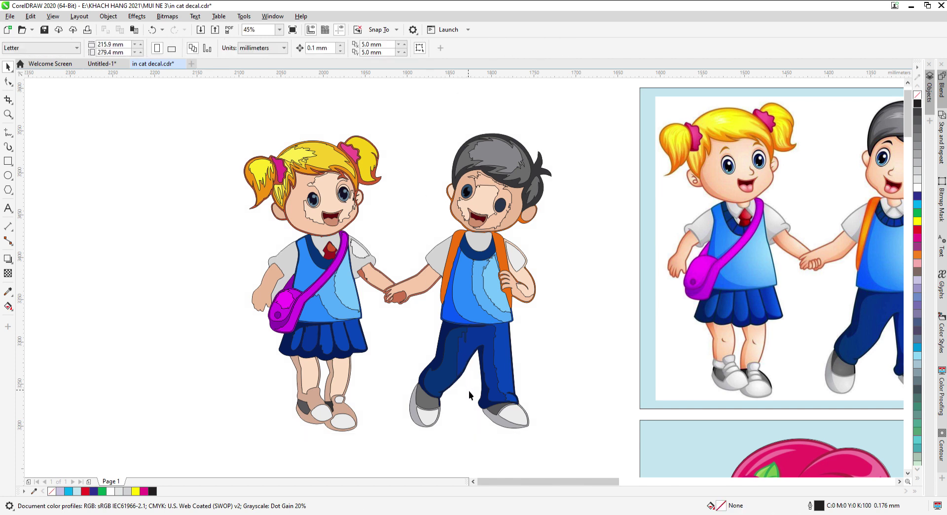
Combine the traced shapes of the schoolgirl and schoolboy into one curve and break it apart into filled silhouettes.
{"action": "left_click_drag", "start_coordinate": [532, 175], "coordinate": [563, 84]}
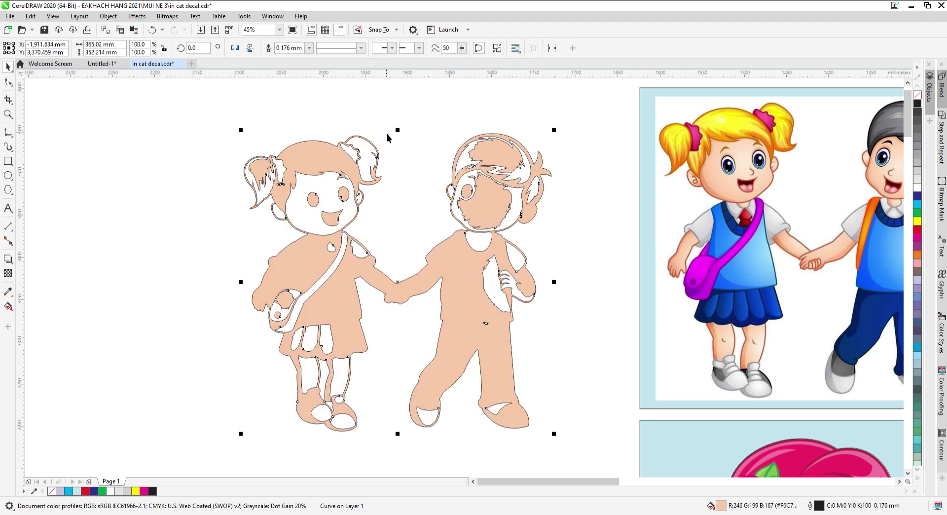
{"action": "key", "text": "ctrl+k"}
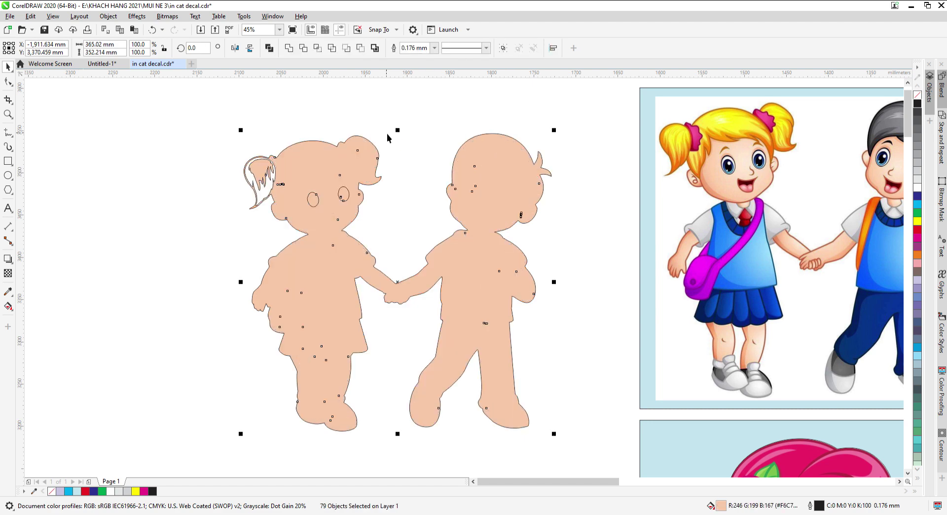
{"action": "key", "text": "ctrl+z"}
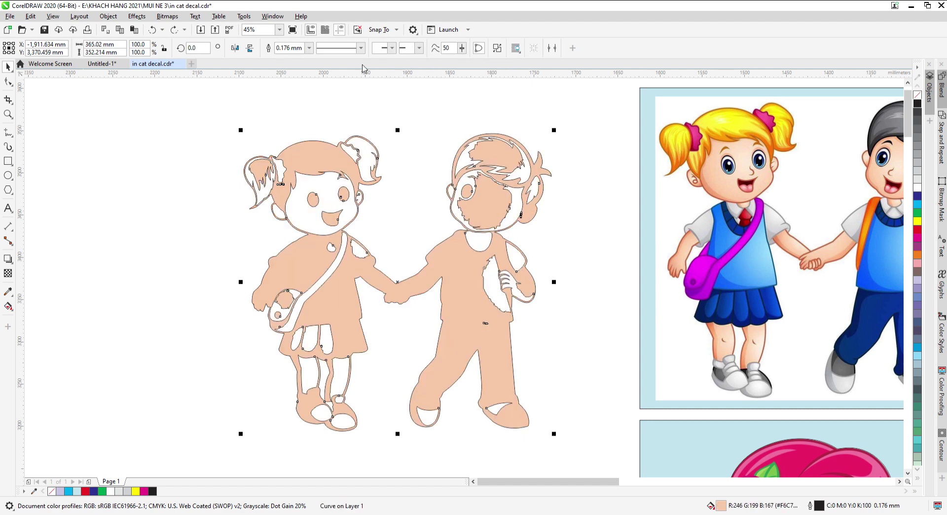
{"action": "key", "text": "ctrl+k"}
{"action": "key", "text": "Escape"}
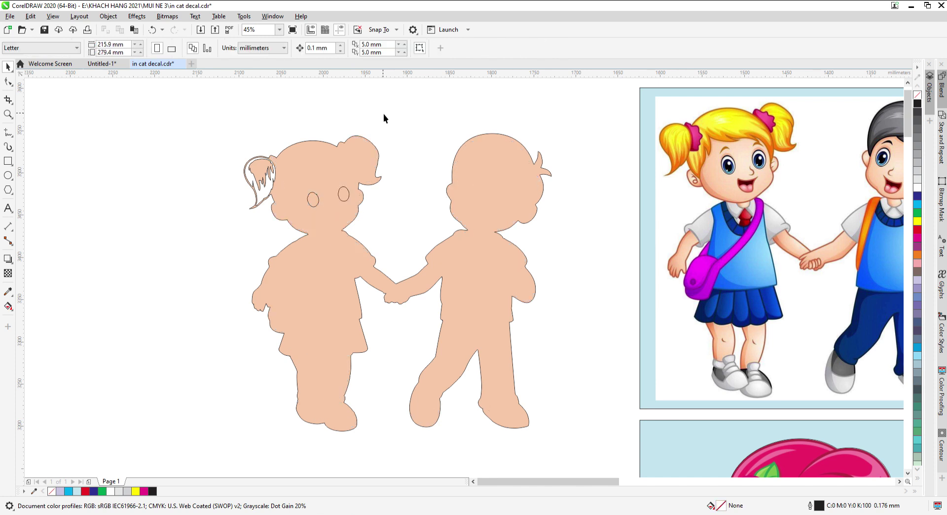
Delete one of the girl's eye shapes and the inner ponytail pieces from the silhouettes.
{"action": "left_click_drag", "start_coordinate": [609, 425], "coordinate": [594, 449]}
{"action": "left_click_drag", "start_coordinate": [339, 345], "coordinate": [339, 345]}
{"action": "key", "text": "Delete"}
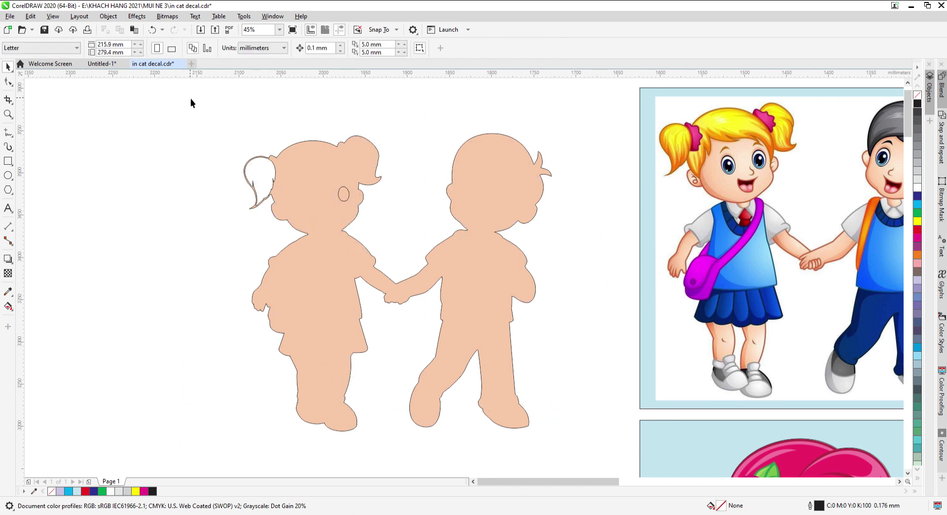
Create a boundary curve around all the silhouette pieces and move that outline clear of them.
{"action": "left_click_drag", "start_coordinate": [592, 475], "coordinate": [591, 474]}
{"action": "left_click", "coordinate": [374, 48]}
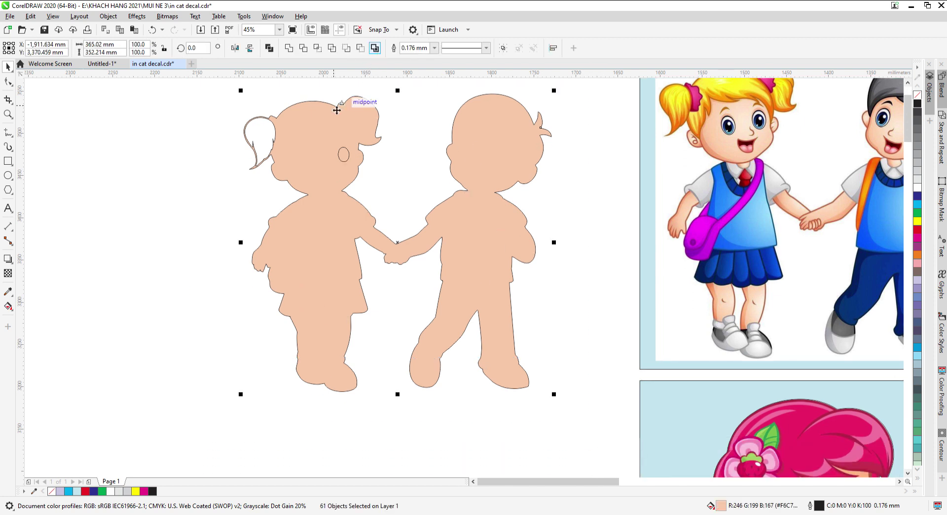
{"action": "key", "text": "Escape"}
{"action": "left_click_drag", "start_coordinate": [519, 134], "coordinate": [227, 272]}
{"action": "key", "text": "ctrl+z"}
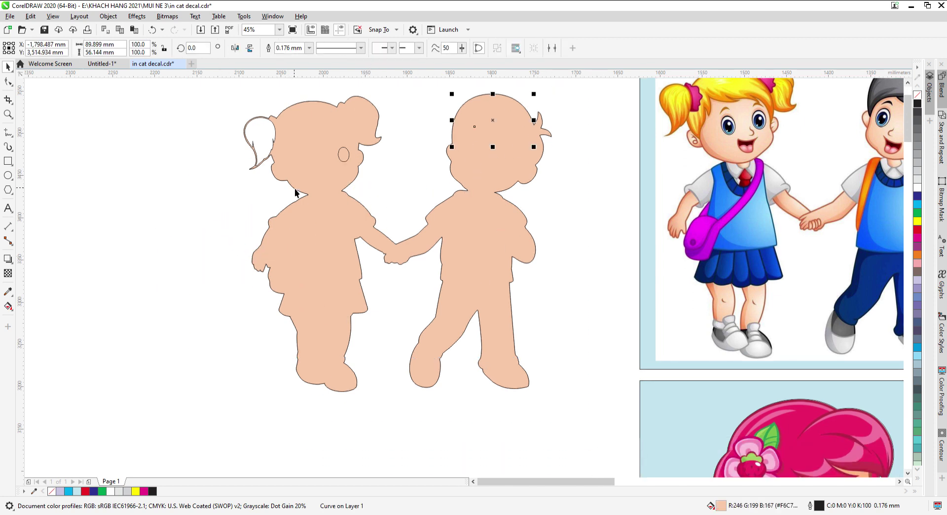
{"action": "left_click", "coordinate": [313, 151]}
{"action": "left_click", "coordinate": [316, 157]}
{"action": "left_click_drag", "start_coordinate": [97, 290], "coordinate": [98, 291]}
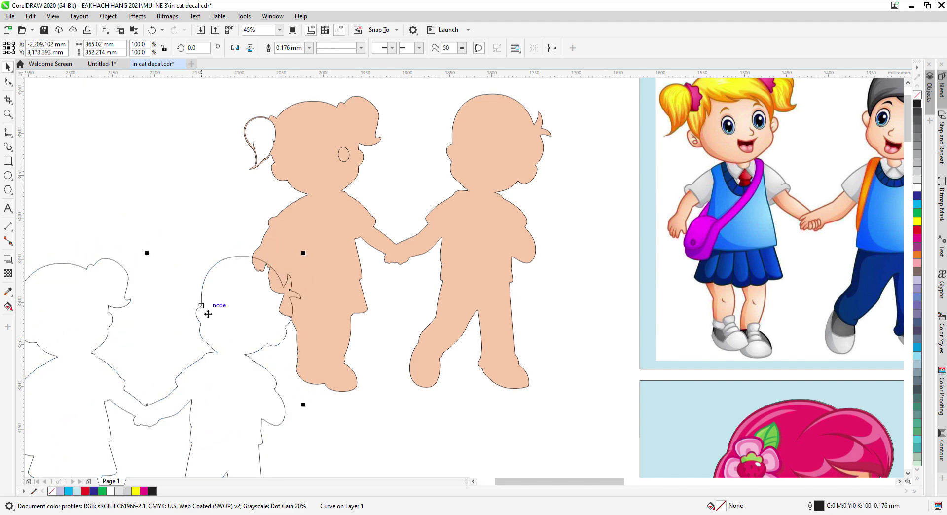
Delete the filled silhouette pieces of the two schoolchildren, keeping only the boundary outline.
{"action": "scroll", "coordinate": [340, 295], "scroll_direction": "down", "scroll_amount": 3}
{"action": "left_click", "coordinate": [262, 166]}
{"action": "left_click_drag", "start_coordinate": [470, 420], "coordinate": [470, 420]}
{"action": "key", "text": "Delete"}
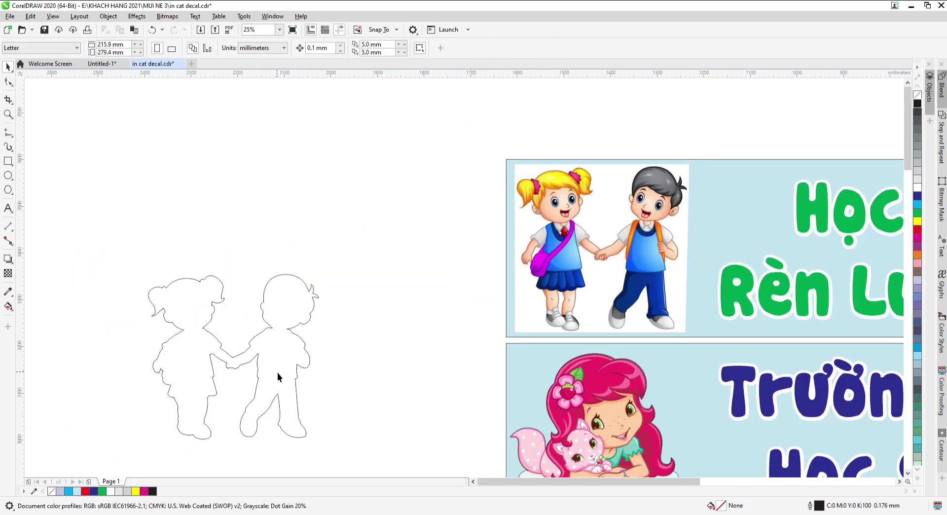
Place the outline over the schoolgirl and schoolboy's picture in the first banner and nudge it to match their contours.
{"action": "left_click_drag", "start_coordinate": [278, 371], "coordinate": [646, 262]}
{"action": "scroll", "coordinate": [735, 167], "scroll_direction": "up", "scroll_amount": 4}
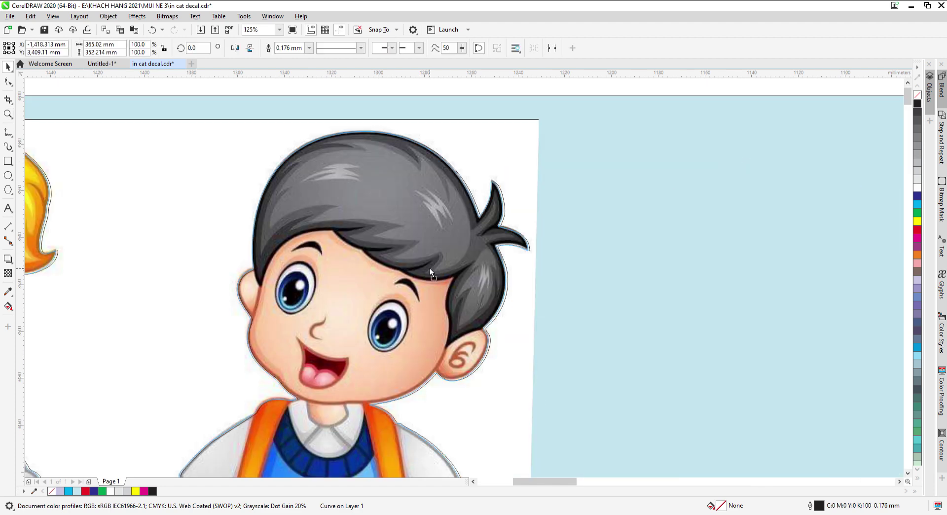
{"action": "scroll", "coordinate": [579, 220], "scroll_direction": "down", "scroll_amount": 3}
{"action": "scroll", "coordinate": [579, 220], "scroll_direction": "down", "scroll_amount": 3}
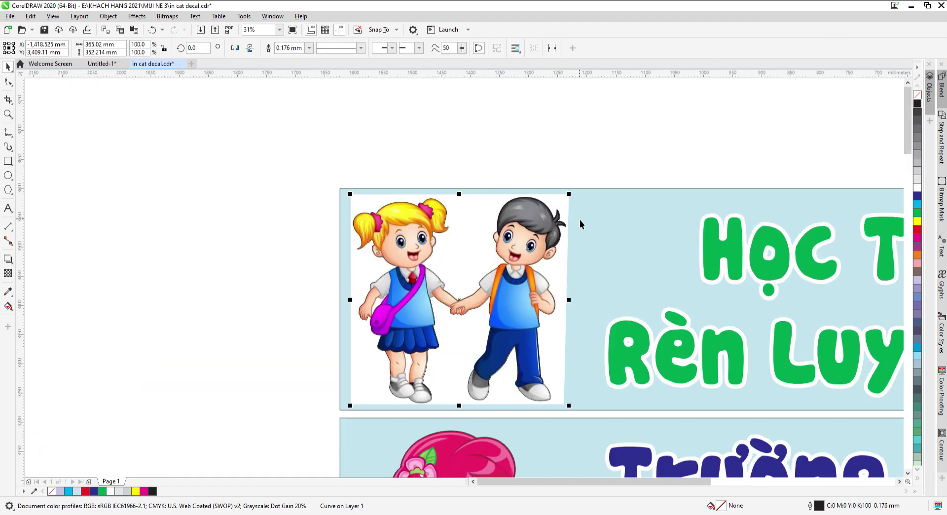
{"action": "scroll", "coordinate": [449, 365], "scroll_direction": "up", "scroll_amount": 9}
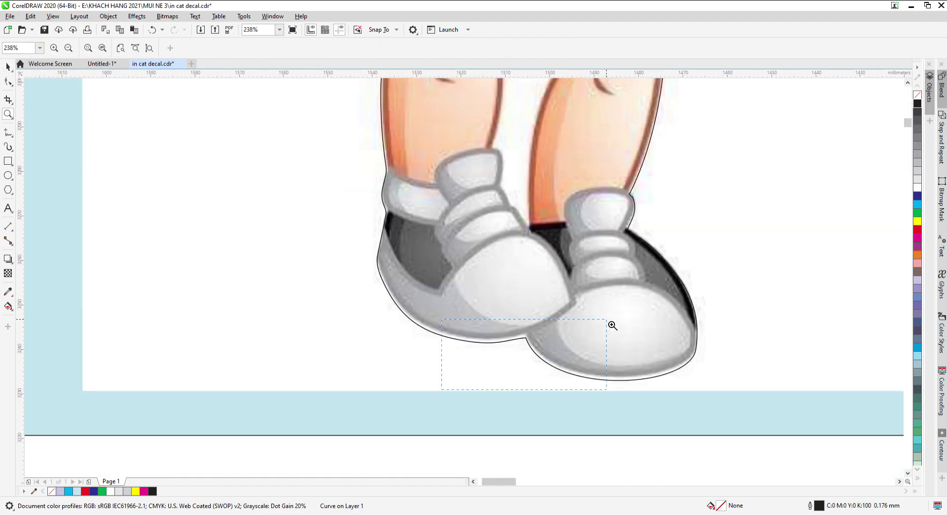
{"action": "scroll", "coordinate": [613, 323], "scroll_direction": "up", "scroll_amount": 8}
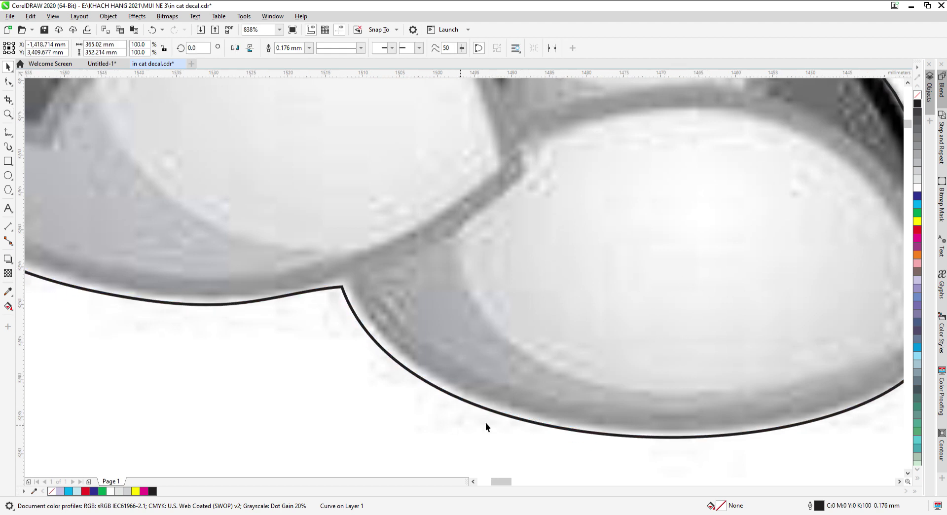
{"action": "scroll", "coordinate": [484, 416], "scroll_direction": "down", "scroll_amount": 3}
Intersect the schoolgirl and schoolboy's picture with the outline and delete the original bitmap with its white background.
{"action": "left_click", "coordinate": [361, 314], "text": "shift"}
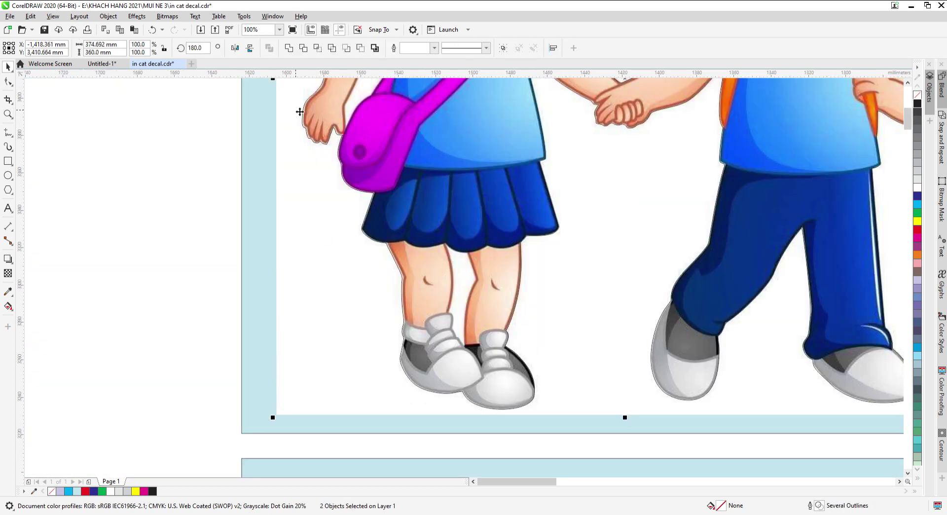
{"action": "left_click", "coordinate": [317, 48]}
{"action": "left_click", "coordinate": [165, 193]}
{"action": "left_click", "coordinate": [307, 285]}
{"action": "key", "text": "Delete"}
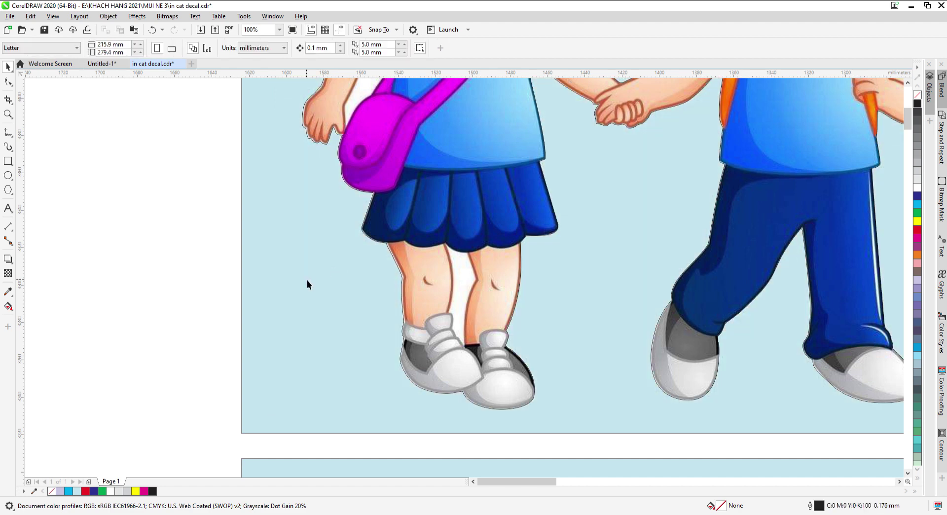
Copy the bitmap of the two children reading a book from the first banner to the empty area beside it.
{"action": "scroll", "coordinate": [139, 389], "scroll_direction": "down", "scroll_amount": 3}
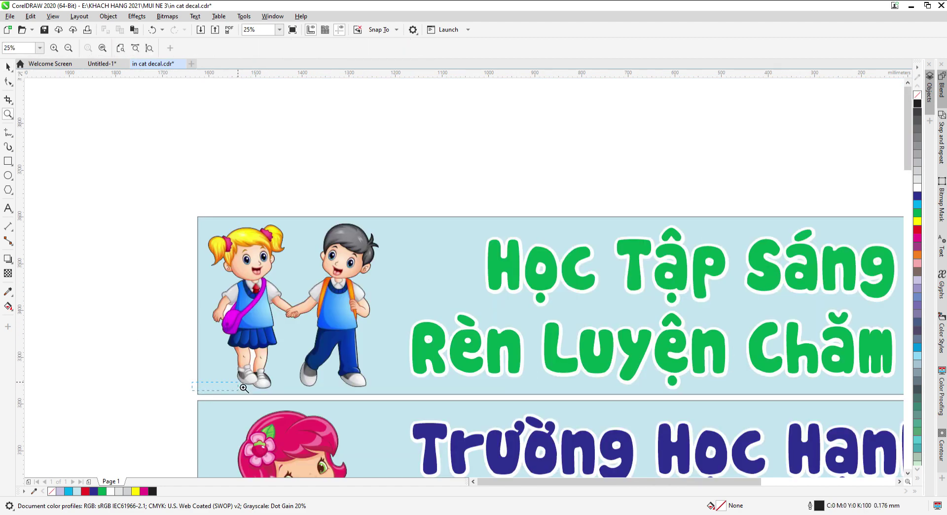
{"action": "scroll", "coordinate": [419, 328], "scroll_direction": "up", "scroll_amount": 3}
{"action": "scroll", "coordinate": [285, 303], "scroll_direction": "down", "scroll_amount": 3}
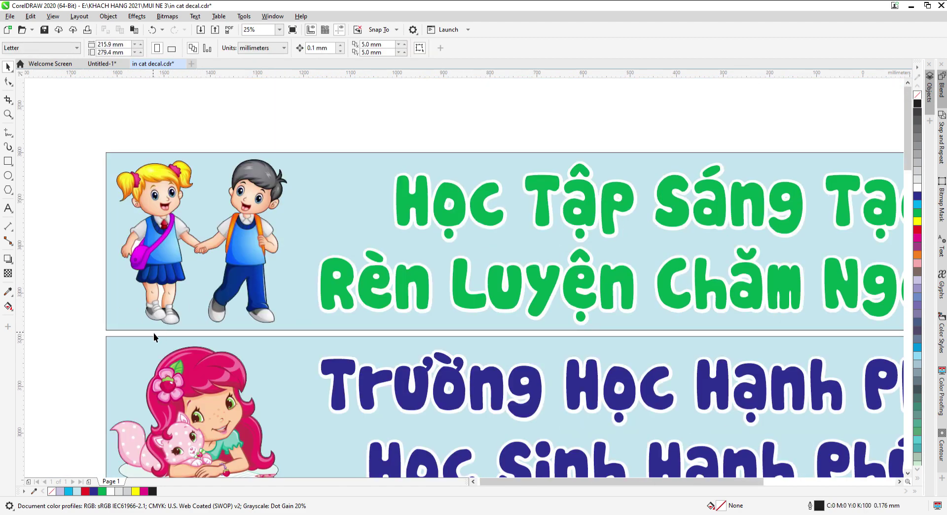
{"action": "scroll", "coordinate": [125, 338], "scroll_direction": "down", "scroll_amount": 1}
{"action": "key", "text": "z"}
{"action": "left_click_drag", "start_coordinate": [108, 408], "coordinate": [755, 206]}
{"action": "left_click_drag", "start_coordinate": [803, 152], "coordinate": [569, 339]}
{"action": "key", "text": "space"}
{"action": "left_click_drag", "start_coordinate": [476, 255], "coordinate": [722, 269]}
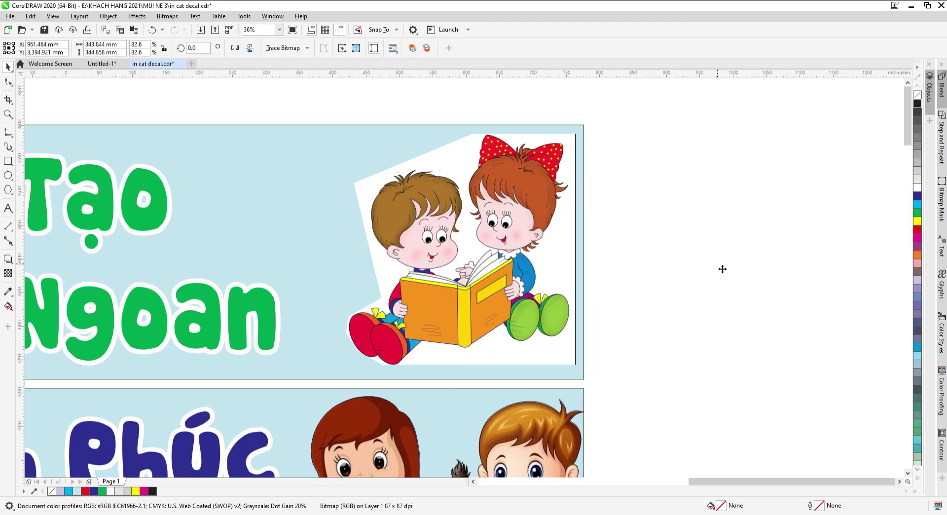
{"action": "right_click", "coordinate": [722, 269]}
{"action": "key", "text": "z"}
{"action": "left_click_drag", "start_coordinate": [344, 383], "coordinate": [893, 125]}
{"action": "key", "text": "space"}
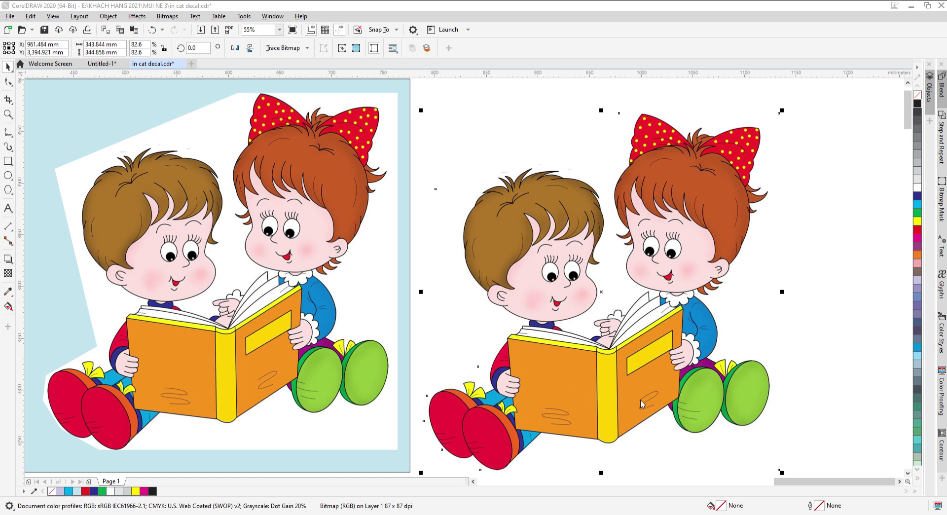
Replace the copied bitmap of the reading children with its colour tracing, placed beside the first banner.
{"action": "scroll", "coordinate": [472, 223], "scroll_direction": "down", "scroll_amount": 2}
{"action": "mouse_move", "coordinate": [586, 254]}
{"action": "left_mouse_down"}
{"action": "mouse_move", "coordinate": [699, 331]}
{"action": "mouse_move", "coordinate": [770, 285]}
{"action": "left_mouse_up"}
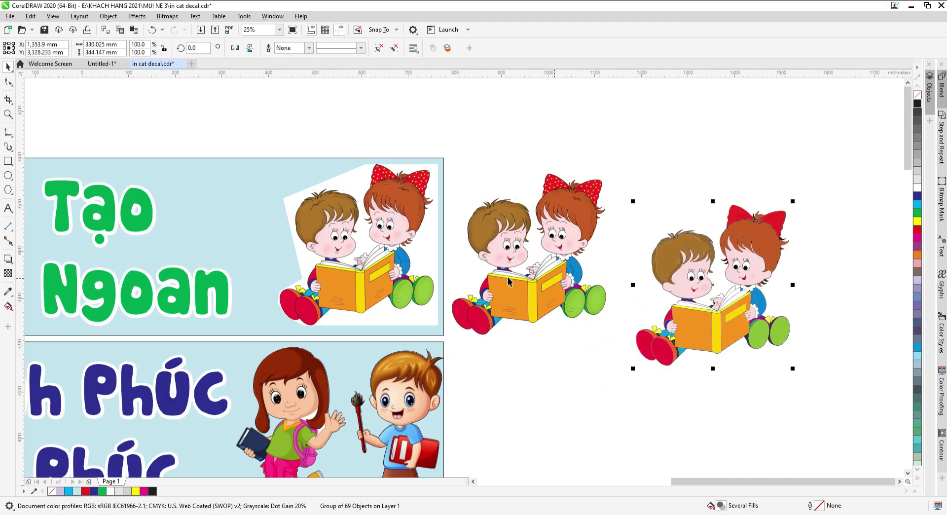
{"action": "left_click", "coordinate": [508, 281]}
{"action": "key", "text": "Delete"}
{"action": "left_click_drag", "start_coordinate": [710, 316], "coordinate": [564, 272]}
Ungroup the tracing of the reading children and give all its shapes a black outline.
{"action": "key", "text": "z"}
{"action": "left_click_drag", "start_coordinate": [334, 324], "coordinate": [467, 279]}
{"action": "key", "text": "space"}
{"action": "key", "text": "ctrl+u"}
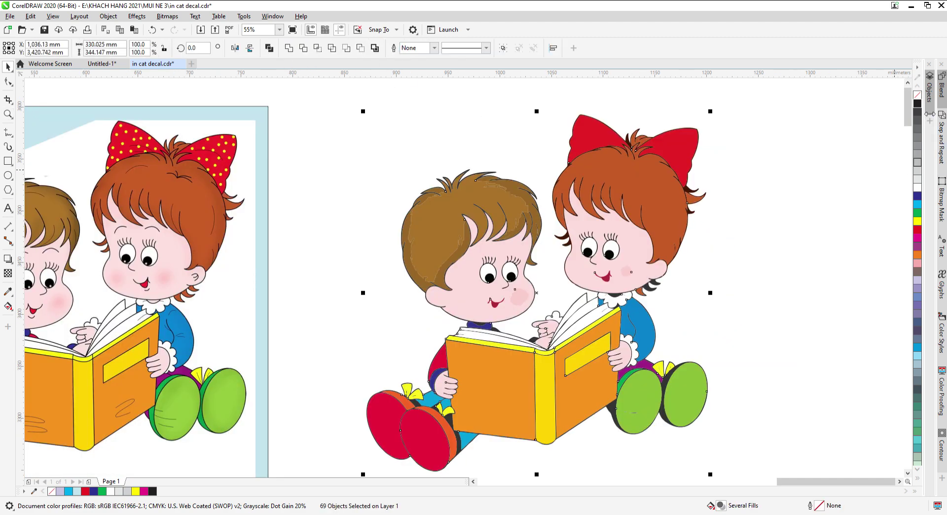
{"action": "right_click", "coordinate": [913, 114]}
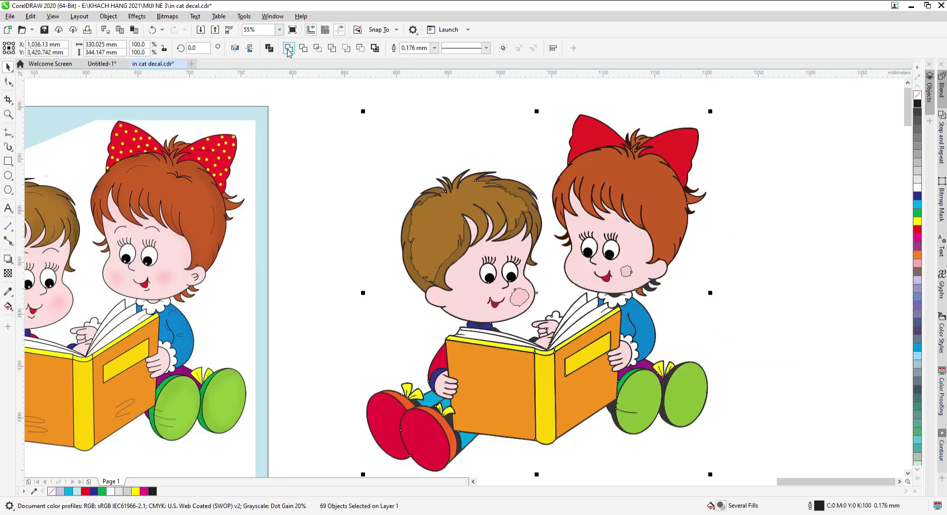
Combine the reading children's traced shapes into one curve and break it apart.
{"action": "key", "text": "ctrl+l"}
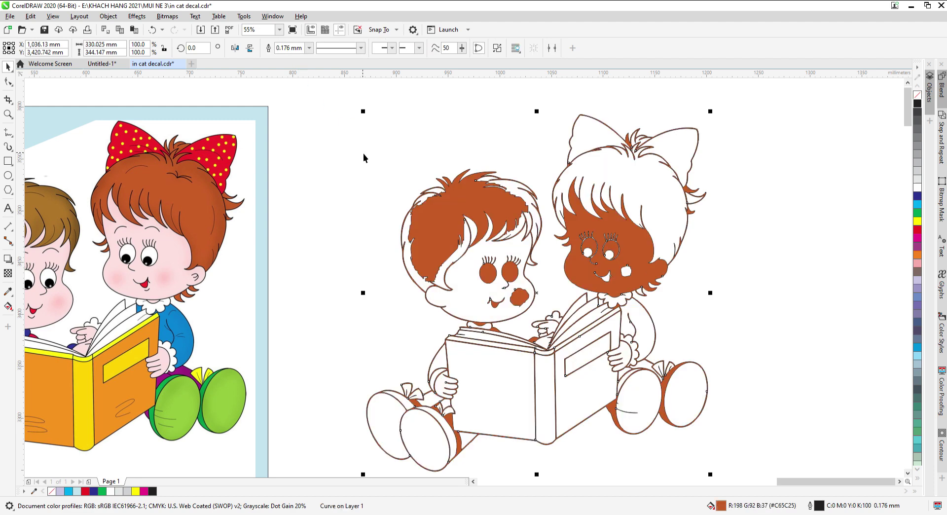
{"action": "key", "text": "ctrl+k"}
{"action": "left_click", "coordinate": [514, 230]}
{"action": "scroll", "coordinate": [490, 273], "scroll_direction": "down", "scroll_amount": 3}
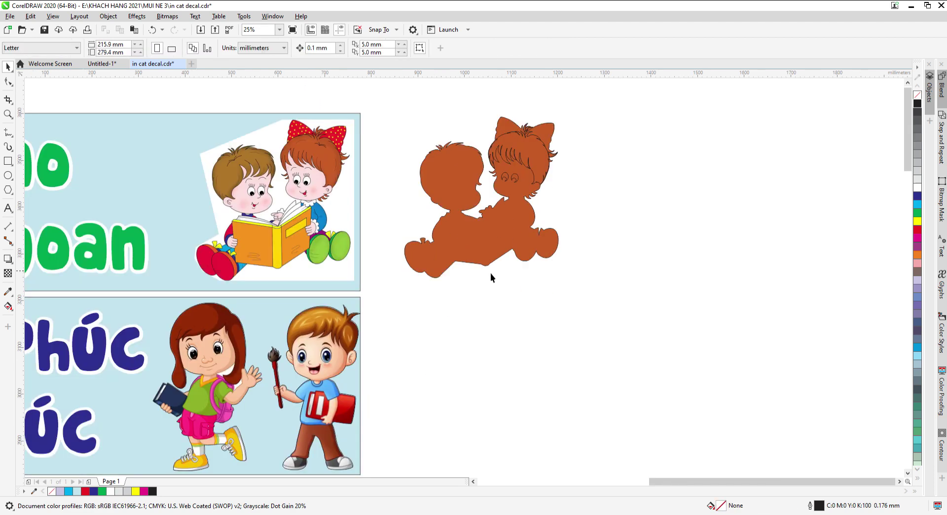
Move the reading children's outer silhouette away from the inner pieces and delete the pieces left behind.
{"action": "mouse_move", "coordinate": [490, 273]}
{"action": "left_mouse_down"}
{"action": "mouse_move", "coordinate": [528, 318]}
{"action": "mouse_move", "coordinate": [644, 369]}
{"action": "left_mouse_up"}
{"action": "left_click", "coordinate": [632, 97]}
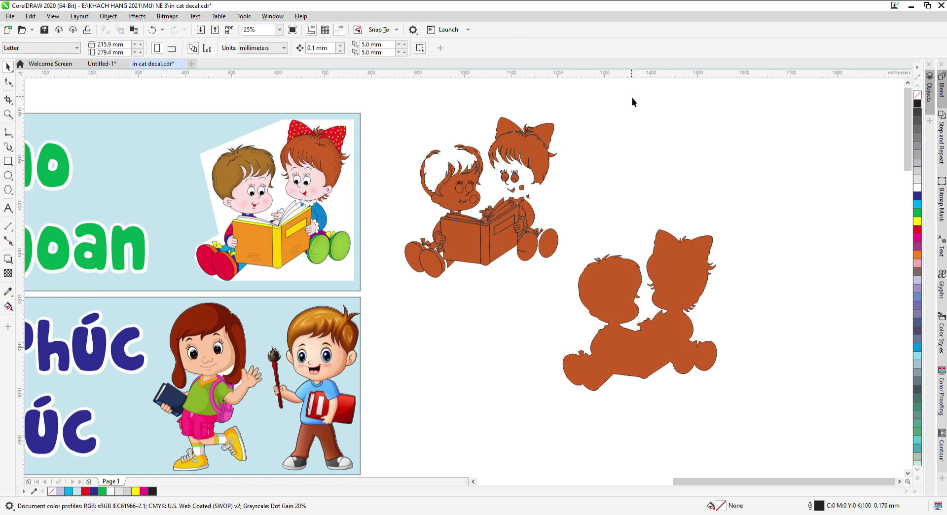
{"action": "left_click_drag", "start_coordinate": [632, 96], "coordinate": [396, 318]}
{"action": "left_click", "coordinate": [546, 325]}
Remove the silhouette's fill and align its outline with the reading children's picture in the first banner.
{"action": "left_click", "coordinate": [697, 304]}
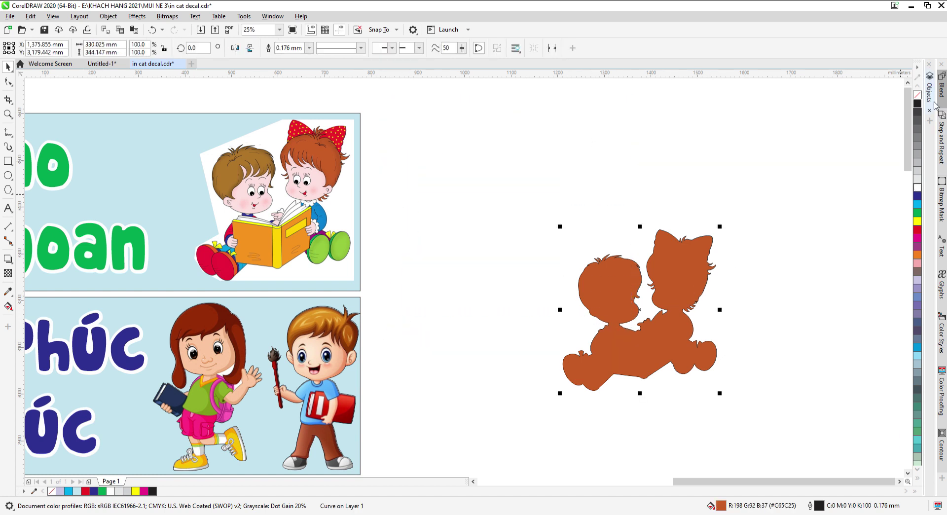
{"action": "left_click", "coordinate": [918, 94]}
{"action": "left_click_drag", "start_coordinate": [697, 303], "coordinate": [331, 194]}
{"action": "key", "text": "z"}
{"action": "left_click_drag", "start_coordinate": [267, 105], "coordinate": [396, 164]}
{"action": "left_click_drag", "start_coordinate": [512, 280], "coordinate": [505, 282]}
{"action": "scroll", "coordinate": [448, 157], "scroll_direction": "down", "scroll_amount": 2}
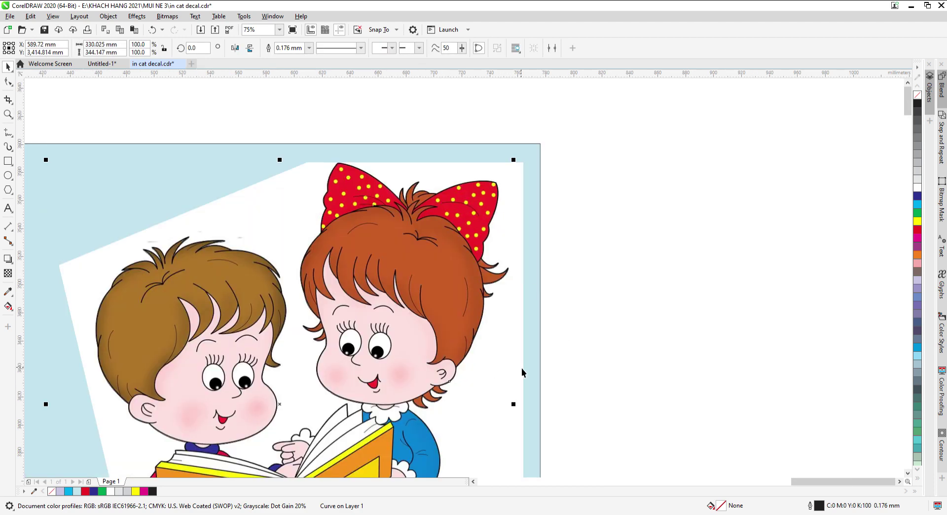
{"action": "key", "text": "z"}
{"action": "left_click_drag", "start_coordinate": [317, 414], "coordinate": [500, 351]}
{"action": "scroll", "coordinate": [522, 261], "scroll_direction": "down", "scroll_amount": 3}
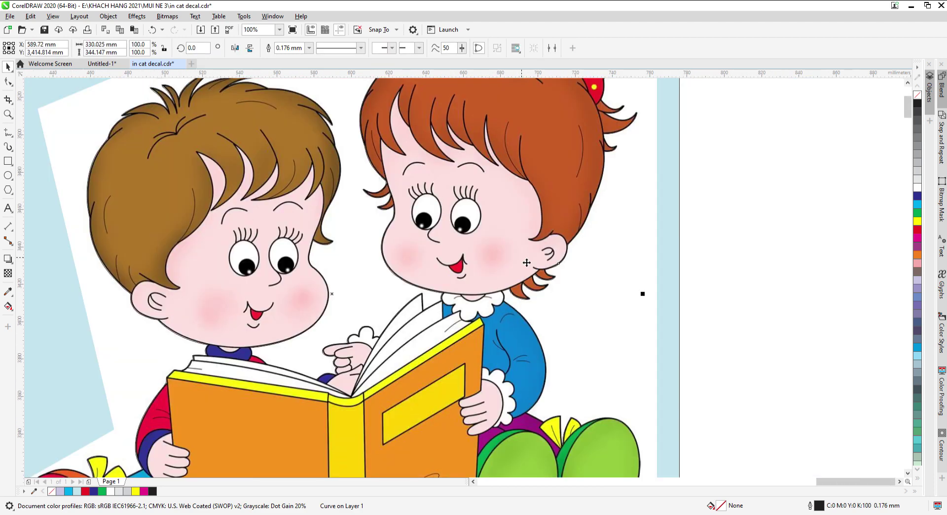
Intersect the reading children's picture with the outline and delete the original bitmap with its white background.
{"action": "left_click", "coordinate": [577, 304], "text": "shift"}
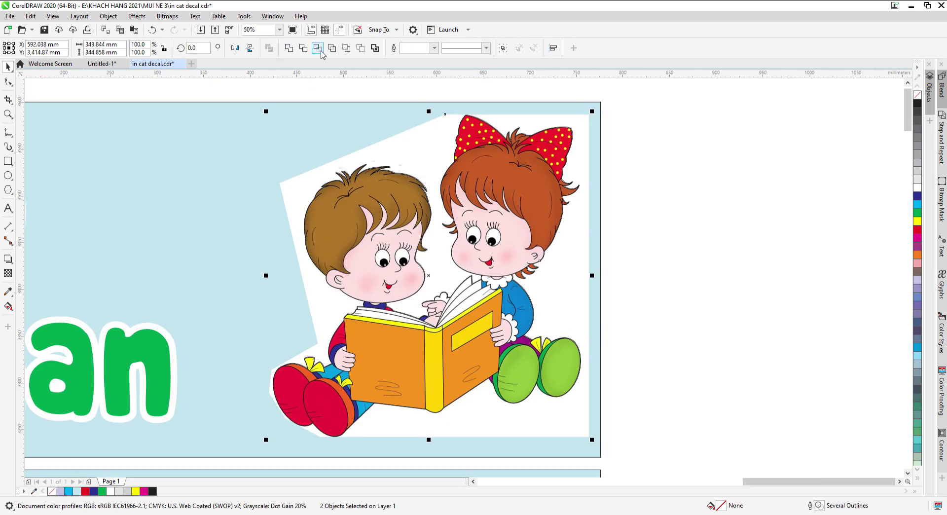
{"action": "key", "text": "Escape"}
{"action": "left_click", "coordinate": [566, 293]}
{"action": "key", "text": "Delete"}
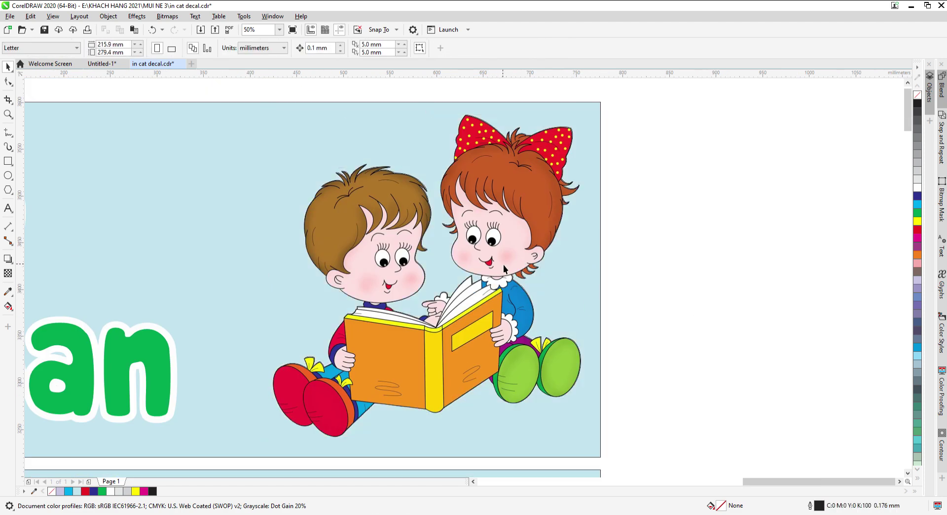
{"action": "key", "text": "F4"}
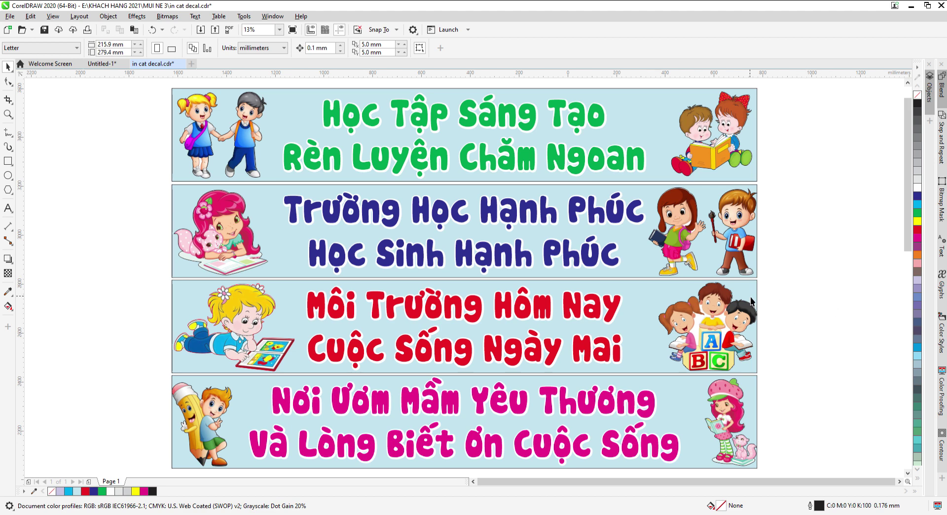
{"action": "scroll", "coordinate": [683, 304], "scroll_direction": "down", "scroll_amount": 2}
{"action": "key", "text": "F2"}
{"action": "left_click_drag", "start_coordinate": [397, 276], "coordinate": [742, 170]}
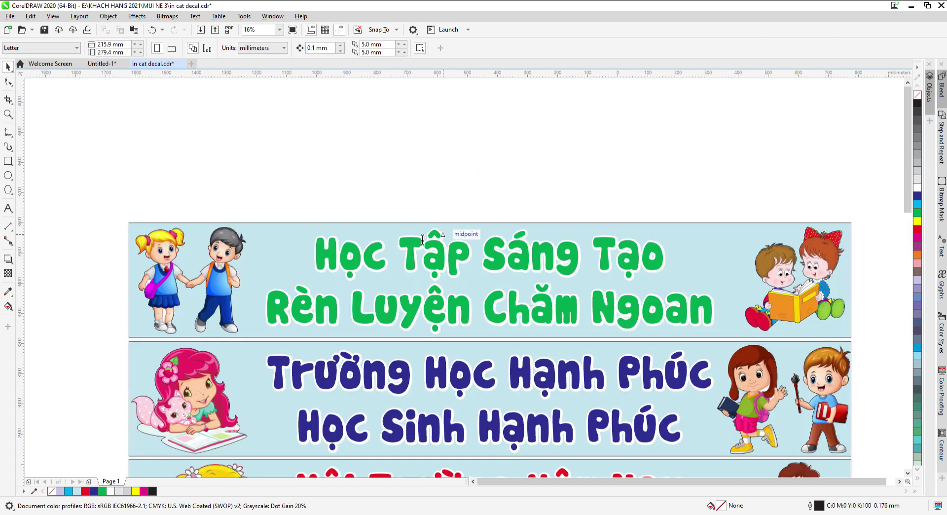
Place a short placeholder text above the first banner and enlarge it to about 202 pt.
{"action": "key", "text": "F8"}
{"action": "left_click", "coordinate": [371, 206]}
{"action": "type", "text": "aaa"}
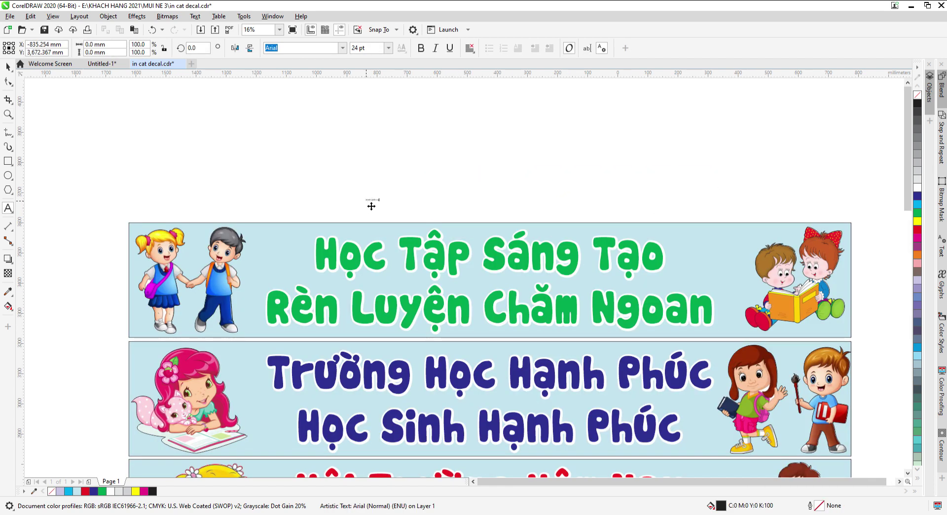
{"action": "key", "text": "ctrl+space"}
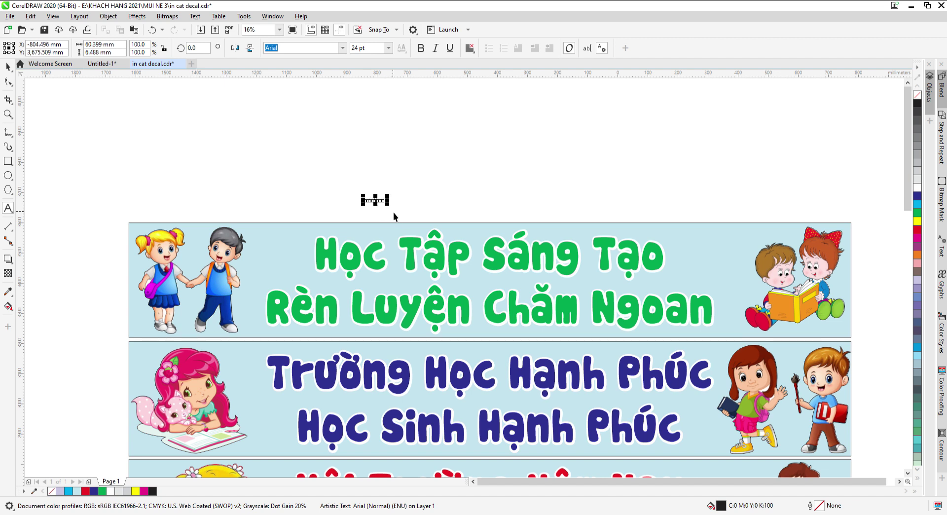
{"action": "left_click_drag", "start_coordinate": [388, 196], "coordinate": [539, 166]}
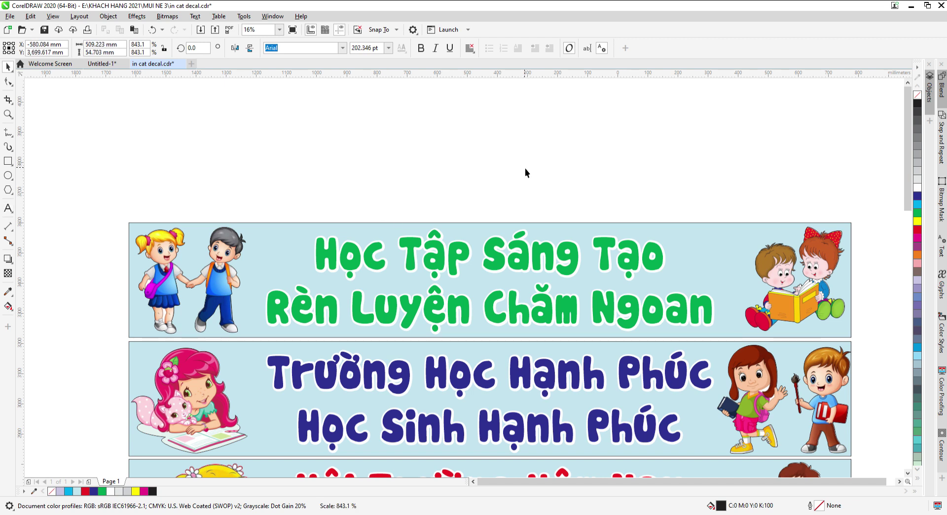
Replace the placeholder text above the banners with "hình ảnh và chữ làm như thế để in xong và cắt rời nền".
{"action": "key", "text": "ctrl+space"}
{"action": "key", "text": "BackSpace"}
{"action": "type", "text": "uwx"}
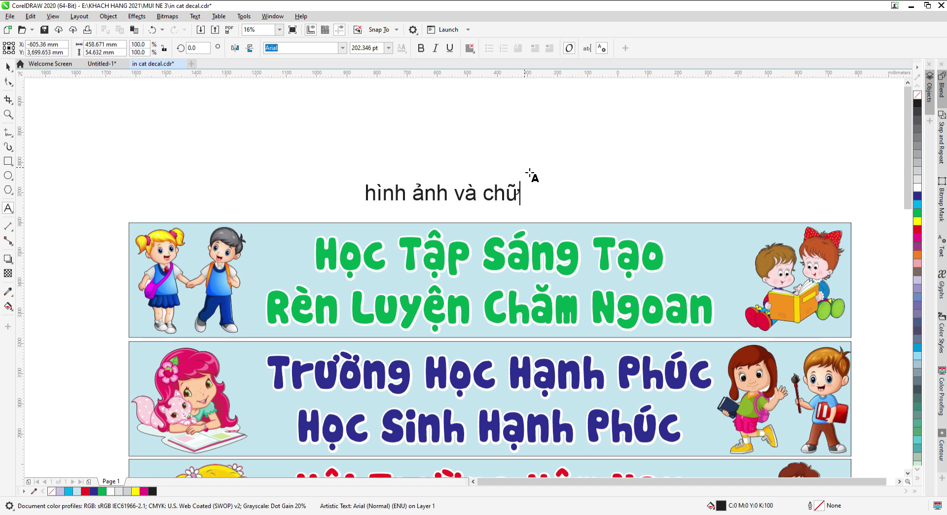
{"action": "type", "text": " laf c at"}
{"action": "key", "text": "BackSpace"}
{"action": "key", "text": "BackSpace"}
{"action": "key", "text": "BackSpace"}
{"action": "key", "text": "BackSpace"}
{"action": "key", "text": "BackSpace"}
{"action": "type", "text": "m nhuw thees dde"}
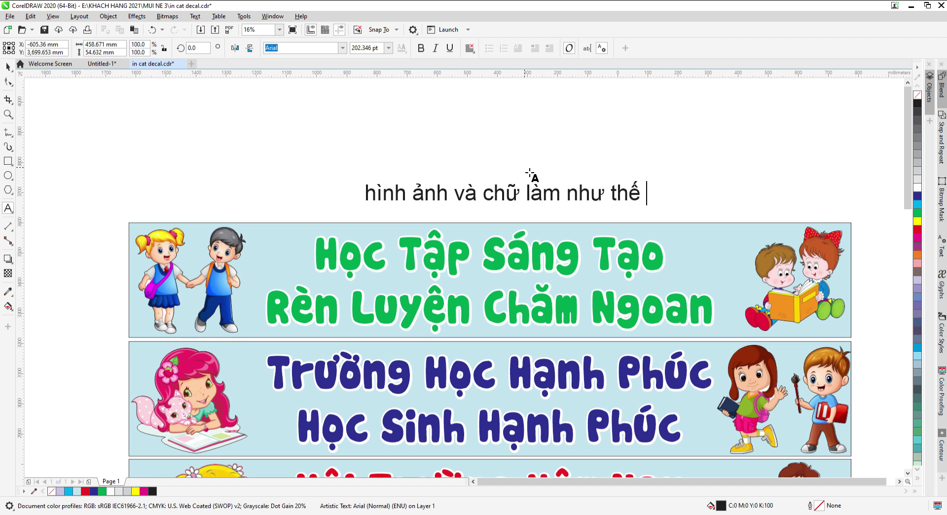
{"action": "type", "text": "r in xong v"}
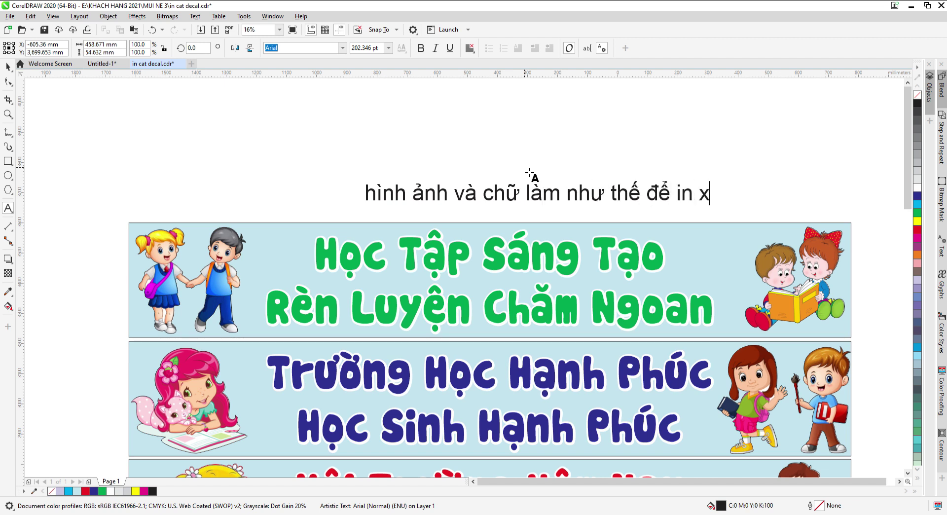
{"action": "type", "text": "af cawst"}
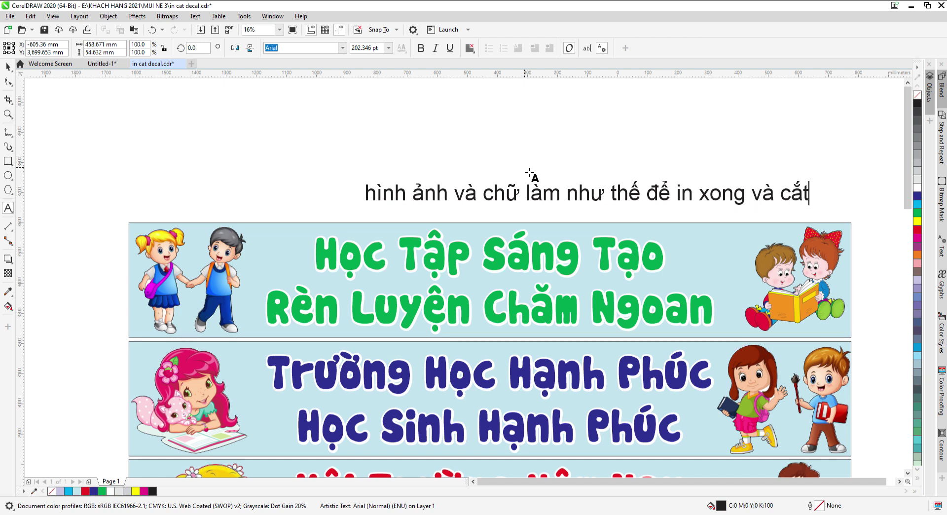
{"action": "type", "text": " rowif neenf"}
{"action": "key", "text": "ctrl+space"}
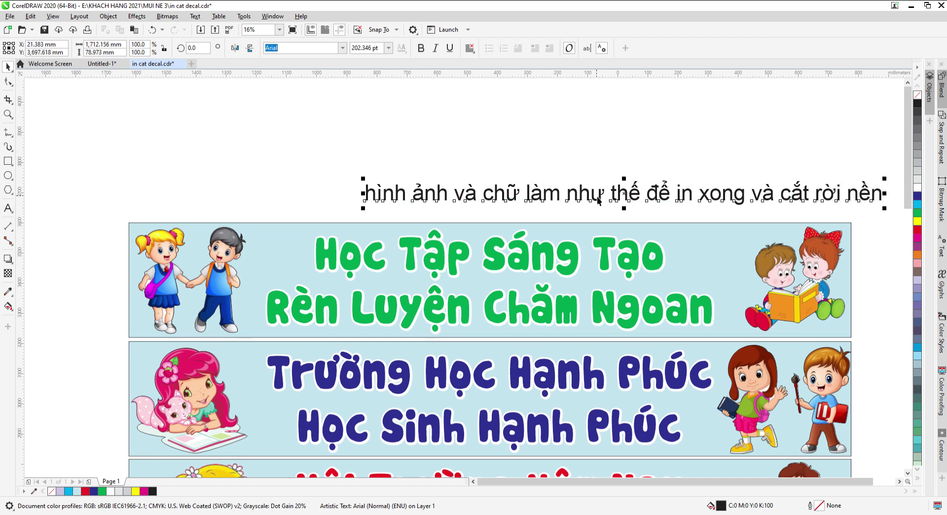
Shift the note line so it starts above the first banner's schoolchildren, and delete it.
{"action": "left_click_drag", "start_coordinate": [628, 199], "coordinate": [402, 202]}
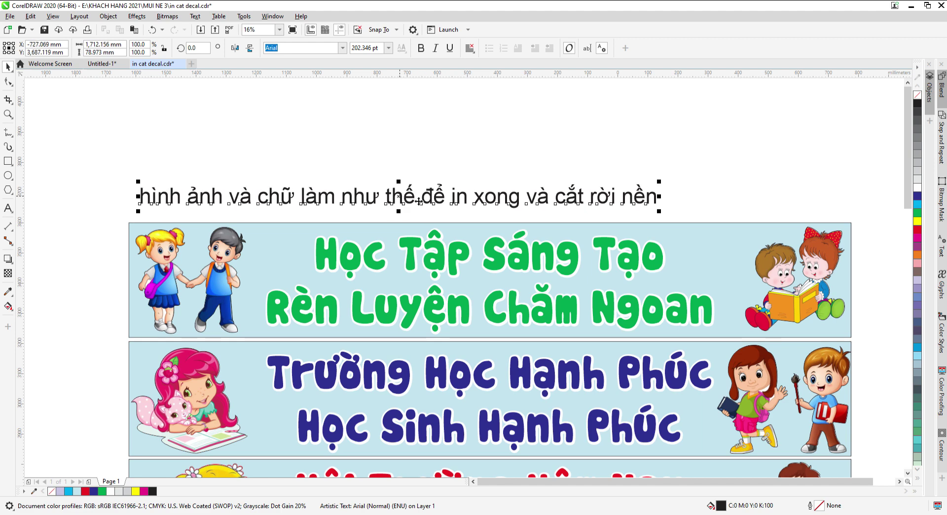
{"action": "left_click", "coordinate": [709, 167]}
{"action": "left_click", "coordinate": [567, 201]}
{"action": "key", "text": "F4"}
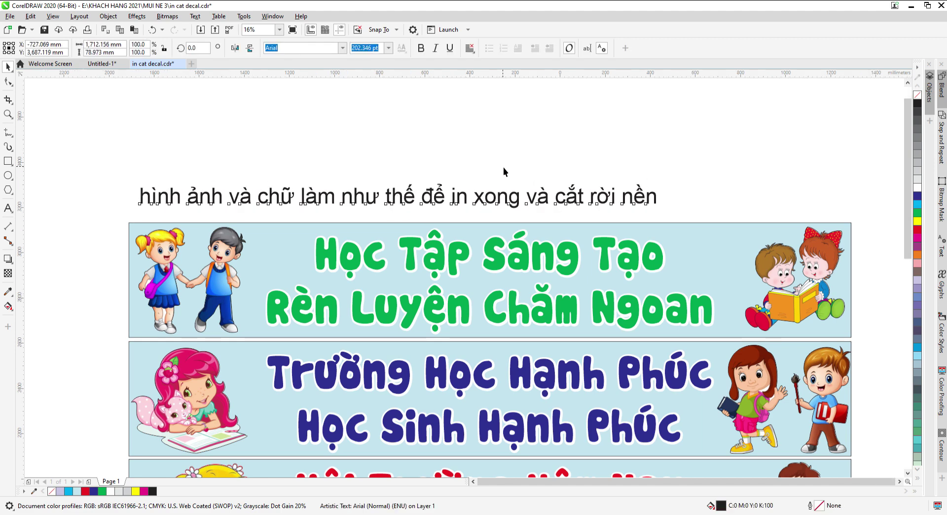
{"action": "left_click", "coordinate": [759, 161]}
{"action": "left_click", "coordinate": [523, 102]}
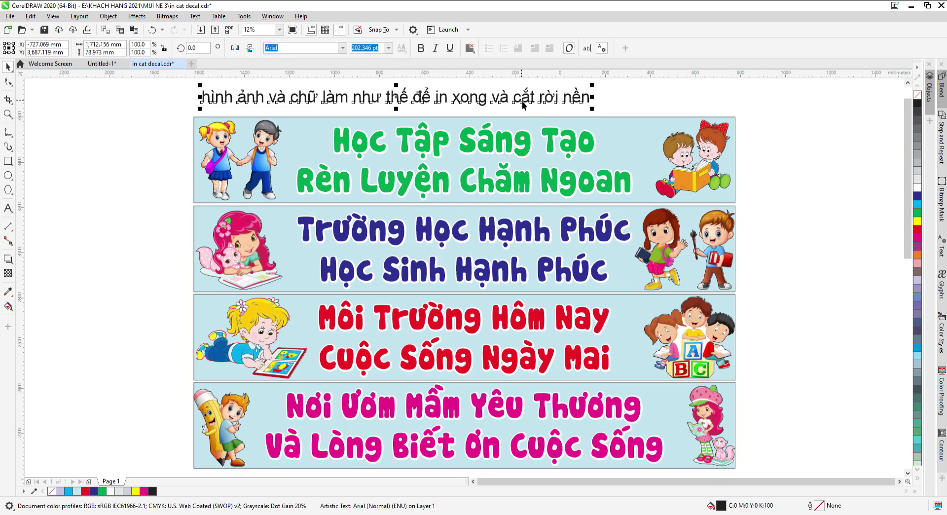
{"action": "key", "text": "Delete"}
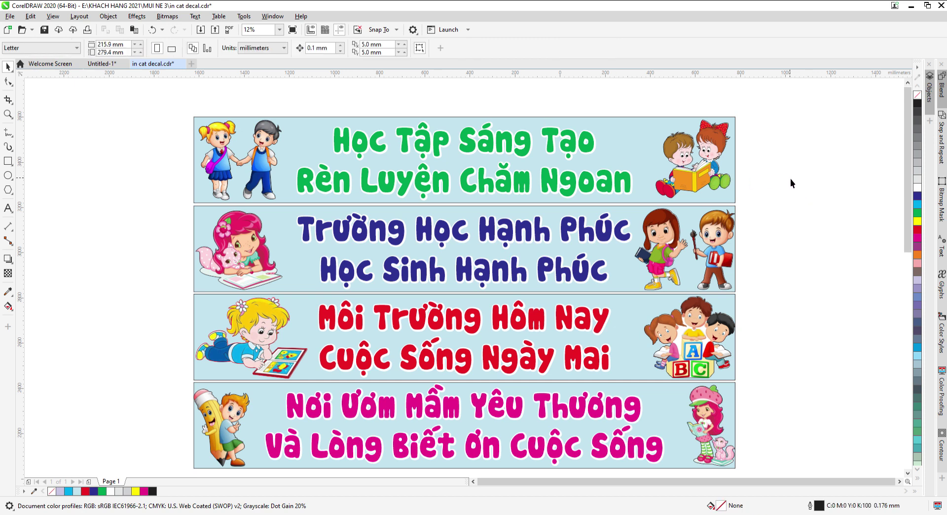
Frame all four banners and save the drawing.
{"action": "scroll", "coordinate": [457, 233], "scroll_direction": "down", "scroll_amount": 2}
{"action": "left_click_drag", "start_coordinate": [438, 334], "coordinate": [715, 147]}
{"action": "key", "text": "shift+F2"}
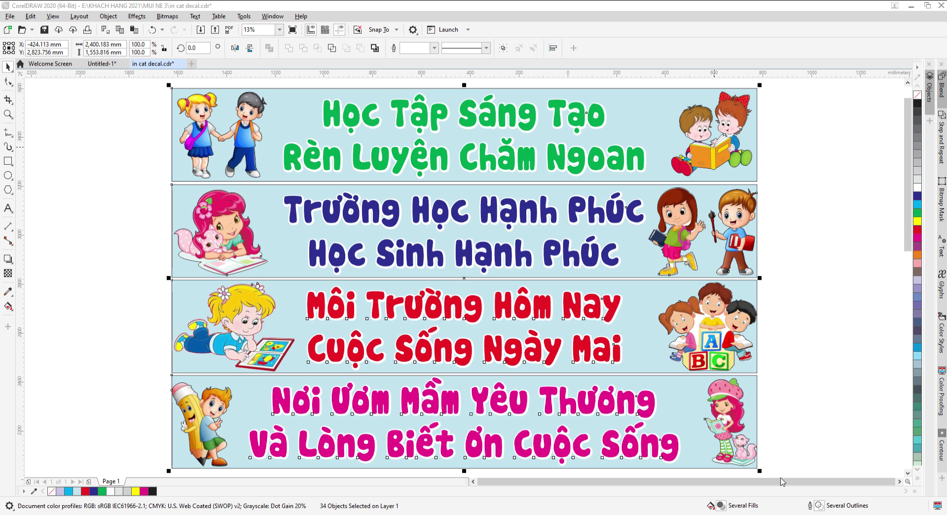
{"action": "left_click", "coordinate": [805, 291]}
Examine the lettering and the cut-out children's pictures across the four banners.
{"action": "key", "text": "z"}
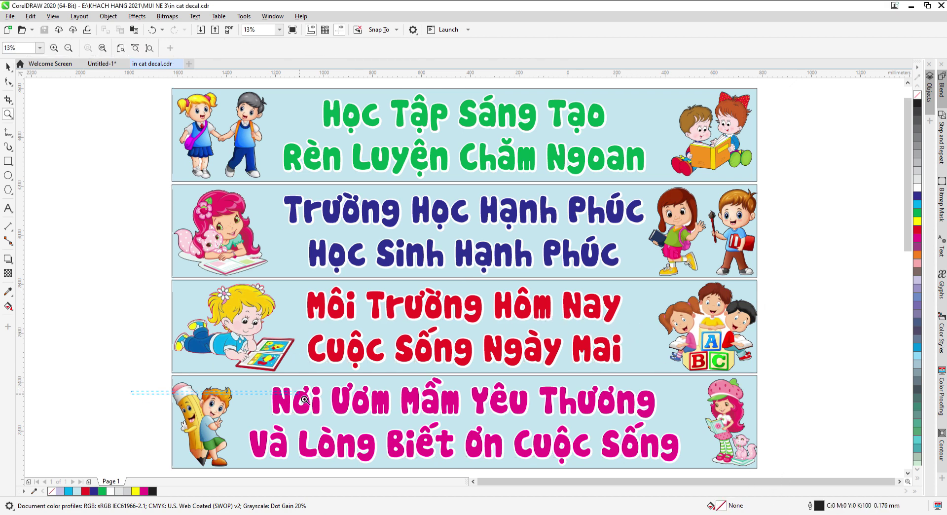
{"action": "left_click_drag", "start_coordinate": [132, 375], "coordinate": [821, 162]}
{"action": "key", "text": "space"}
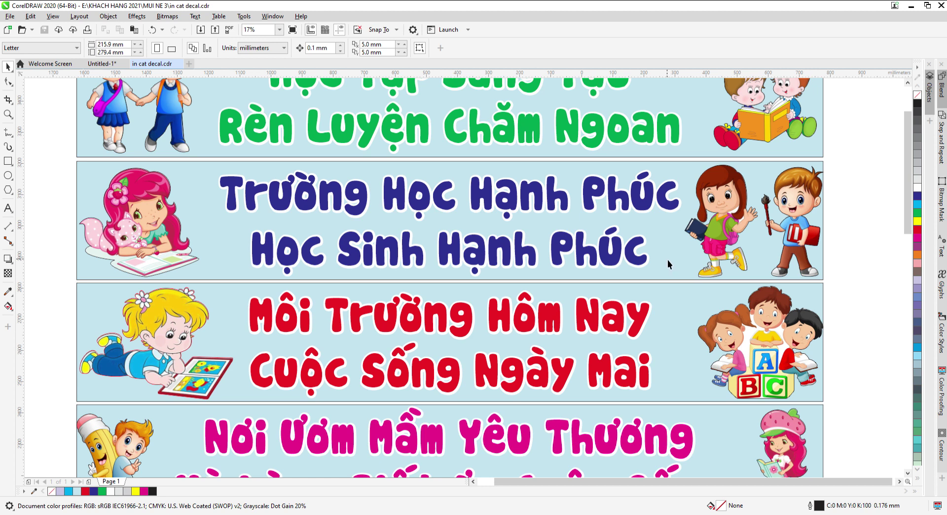
{"action": "key", "text": "F3"}
{"action": "key", "text": "z"}
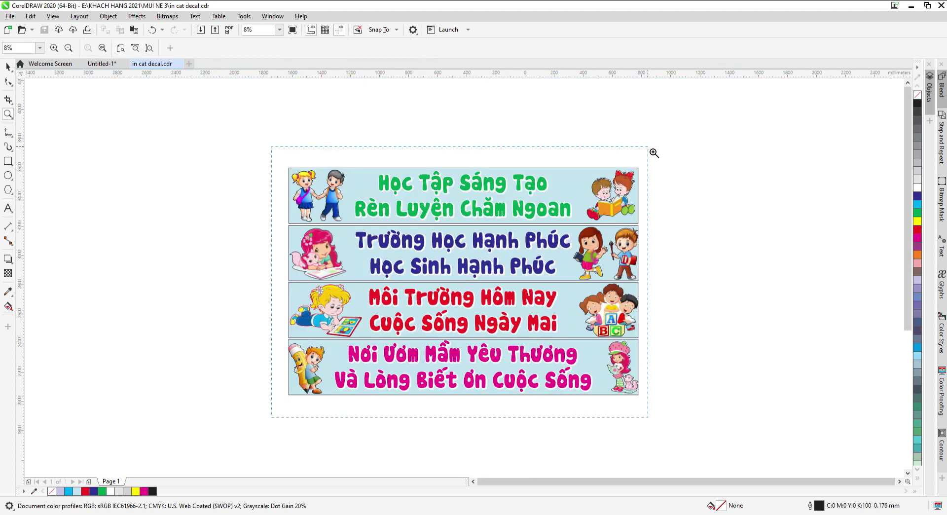
{"action": "left_click_drag", "start_coordinate": [647, 146], "coordinate": [658, 141]}
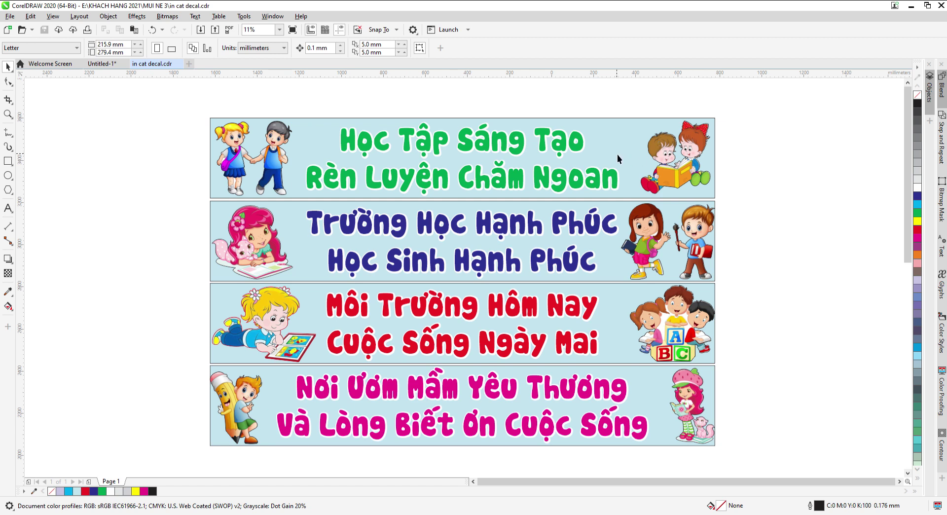
{"action": "left_click_drag", "start_coordinate": [301, 215], "coordinate": [303, 212]}
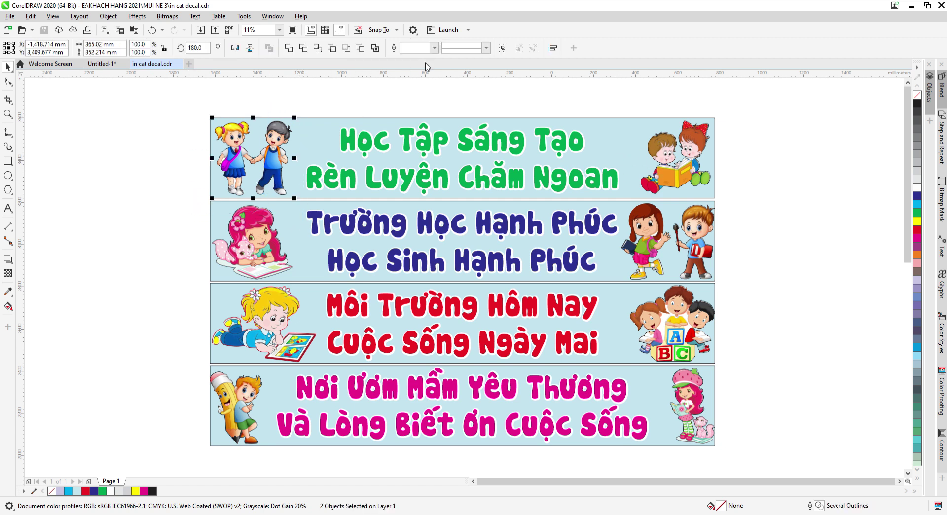
{"action": "left_click", "coordinate": [356, 101]}
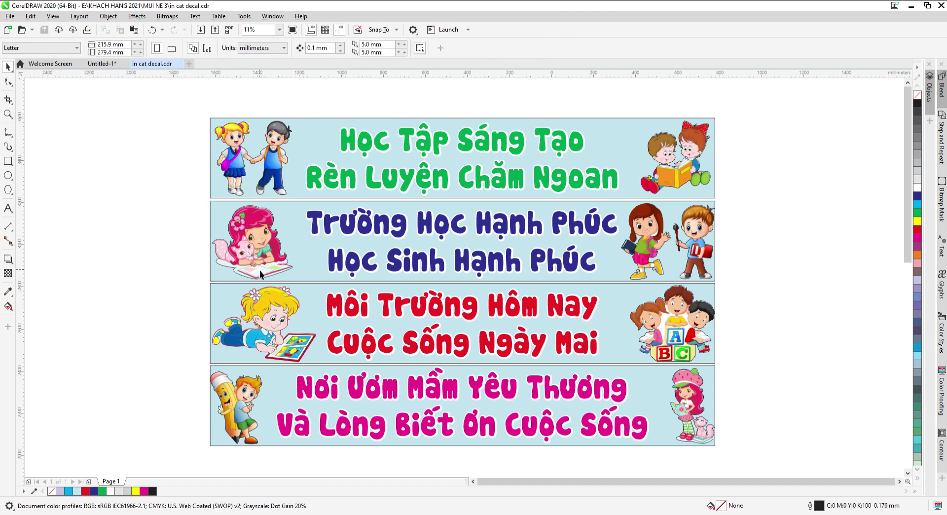
Duplicate the complete set of four banners into the empty area beside the originals.
{"action": "scroll", "coordinate": [255, 419], "scroll_direction": "down", "scroll_amount": 1}
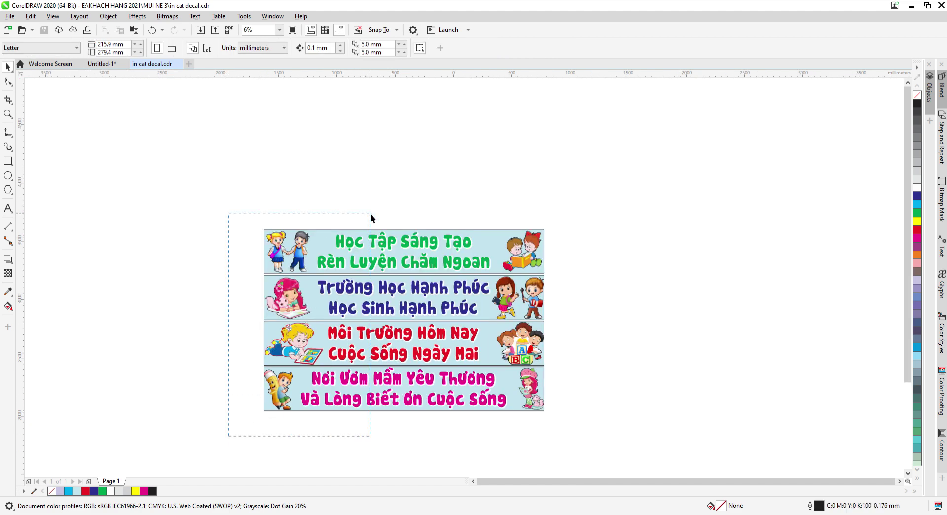
{"action": "left_click_drag", "start_coordinate": [370, 214], "coordinate": [604, 177]}
{"action": "left_click_drag", "start_coordinate": [487, 321], "coordinate": [789, 278]}
{"action": "right_click", "coordinate": [790, 278]}
{"action": "left_click", "coordinate": [495, 171]}
Break the white contour apart from the green lettering in the copied first banner and delete the contour.
{"action": "key", "text": "F2"}
{"action": "mouse_move", "coordinate": [550, 394]}
{"action": "left_mouse_down"}
{"action": "mouse_move", "coordinate": [874, 179]}
{"action": "mouse_move", "coordinate": [892, 150]}
{"action": "left_mouse_up"}
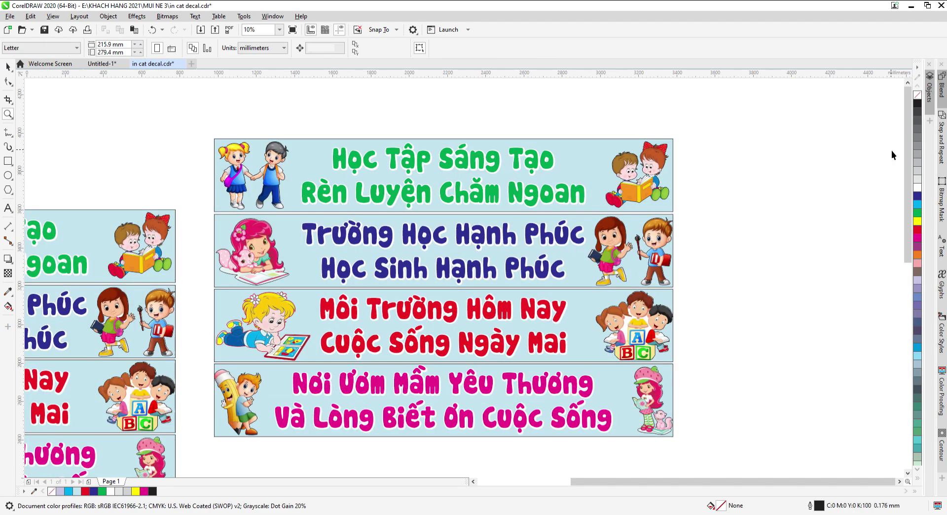
{"action": "key", "text": "space"}
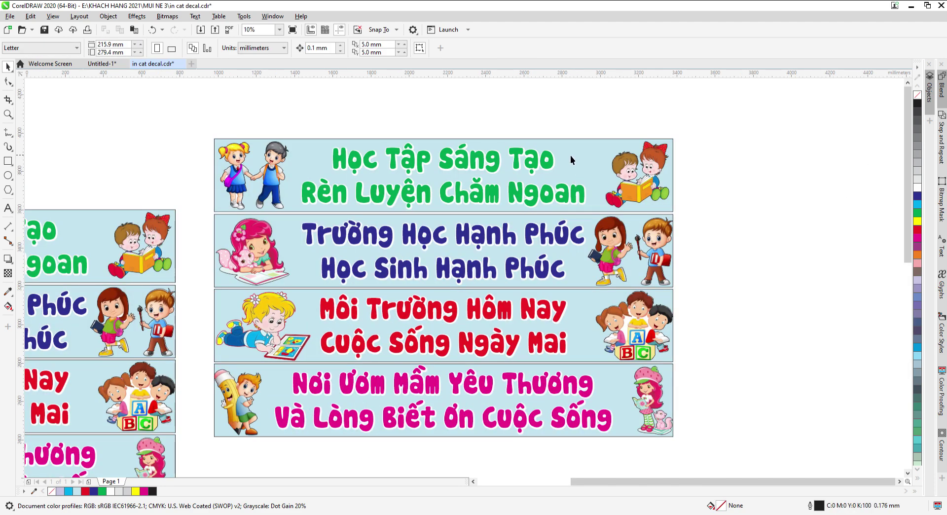
{"action": "left_click", "coordinate": [538, 168]}
{"action": "key", "text": "ctrl+u"}
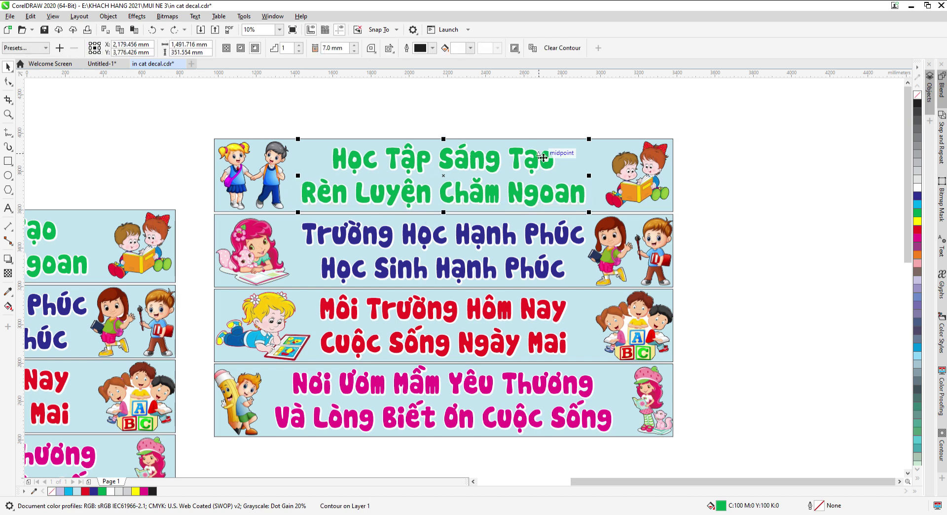
{"action": "key", "text": "ctrl+k"}
{"action": "left_click", "coordinate": [535, 114]}
{"action": "key", "text": "z"}
{"action": "left_click_drag", "start_coordinate": [590, 137], "coordinate": [491, 205]}
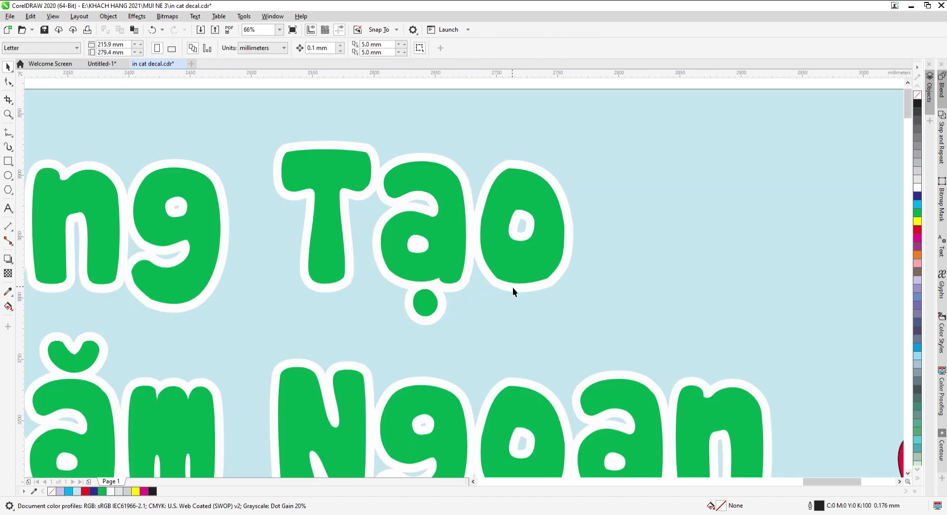
{"action": "key", "text": "space"}
{"action": "left_click", "coordinate": [504, 255]}
Separate the white contour from the blue lettering in the copied second banner and delete the contour.
{"action": "scroll", "coordinate": [499, 189], "scroll_direction": "down", "scroll_amount": 3}
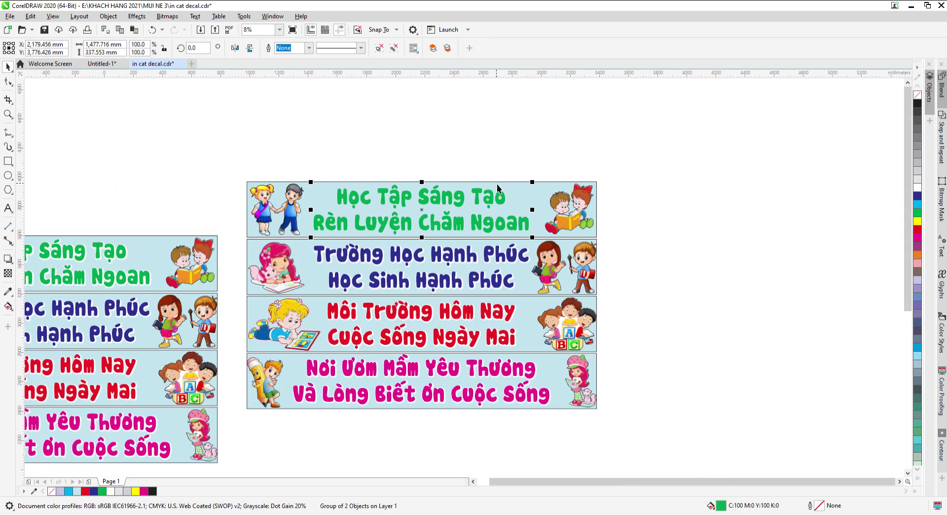
{"action": "key", "text": "z"}
{"action": "left_click_drag", "start_coordinate": [446, 291], "coordinate": [542, 248]}
{"action": "key", "text": "space"}
{"action": "left_click", "coordinate": [603, 265]}
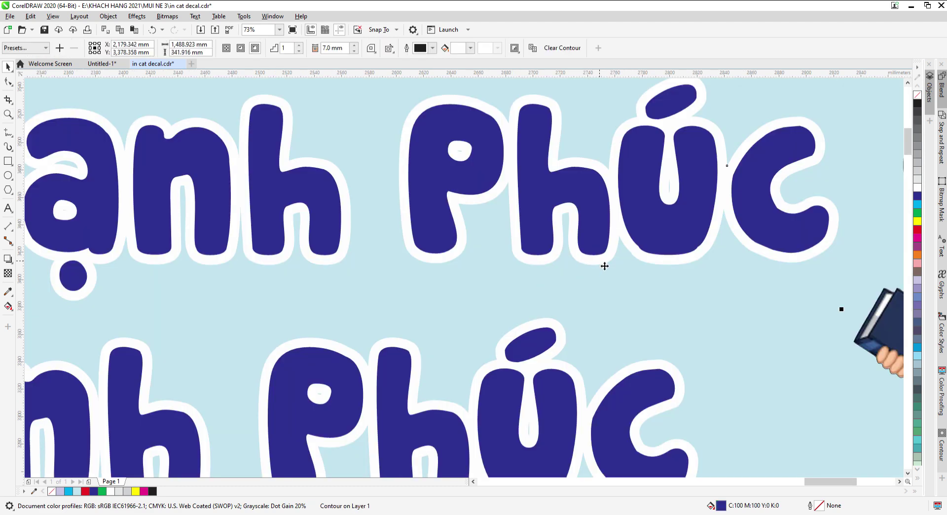
{"action": "key", "text": "ctrl+k"}
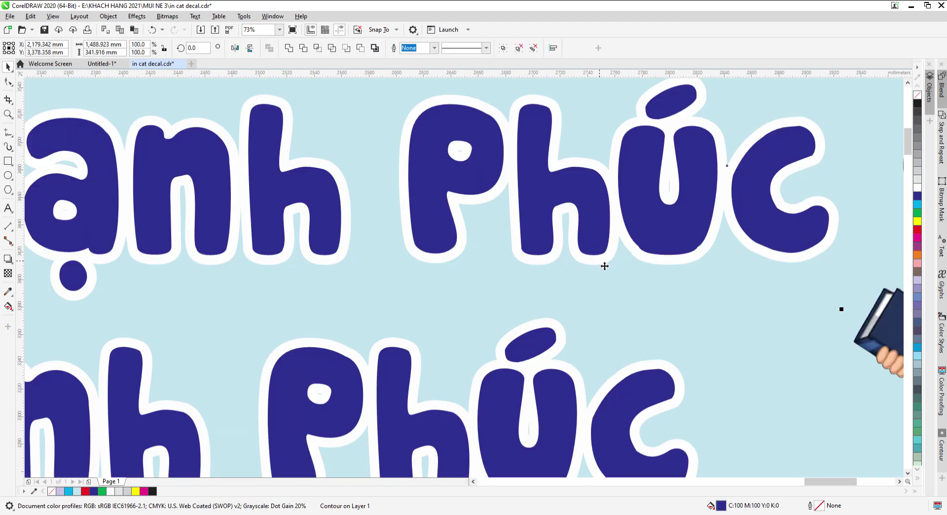
{"action": "left_click", "coordinate": [615, 299]}
{"action": "key", "text": "Delete"}
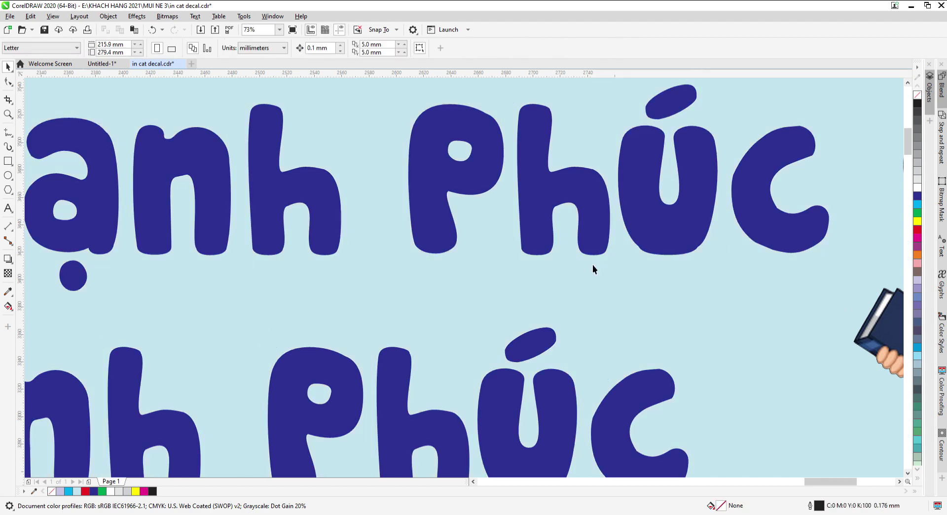
Break the white contour apart from the red line "Môi Trường Hôm Nay" in the copied third banner and delete it.
{"action": "scroll", "coordinate": [515, 215], "scroll_direction": "down", "scroll_amount": 4}
{"action": "key", "text": "z"}
{"action": "left_click_drag", "start_coordinate": [387, 413], "coordinate": [619, 282]}
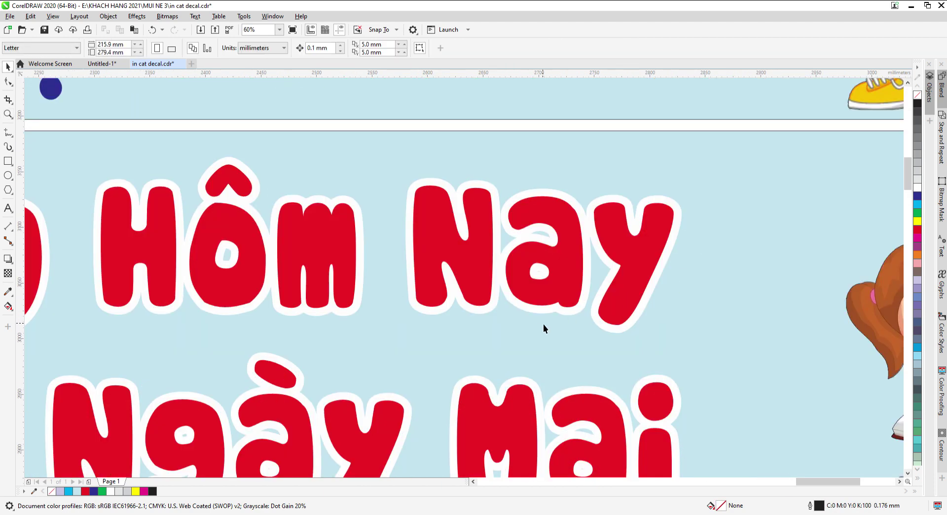
{"action": "left_click", "coordinate": [538, 311]}
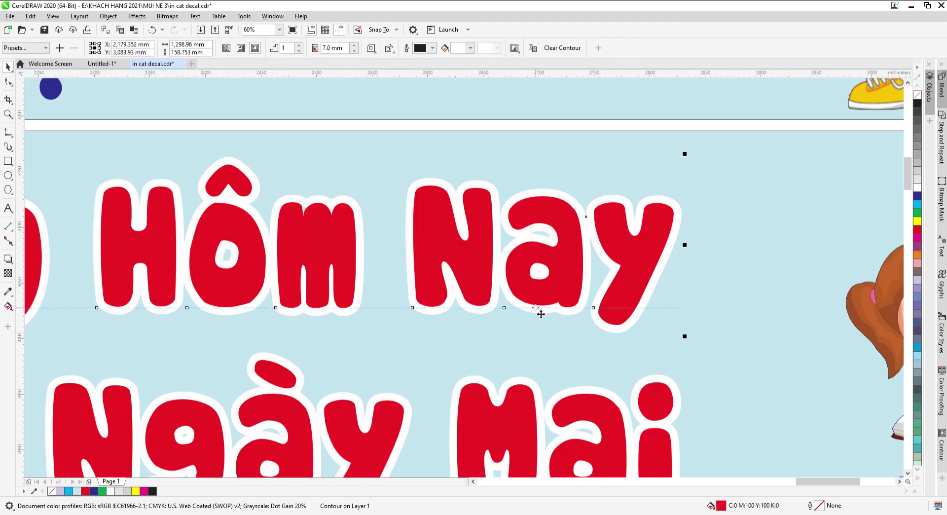
{"action": "key", "text": "ctrl+k"}
{"action": "left_click", "coordinate": [722, 260]}
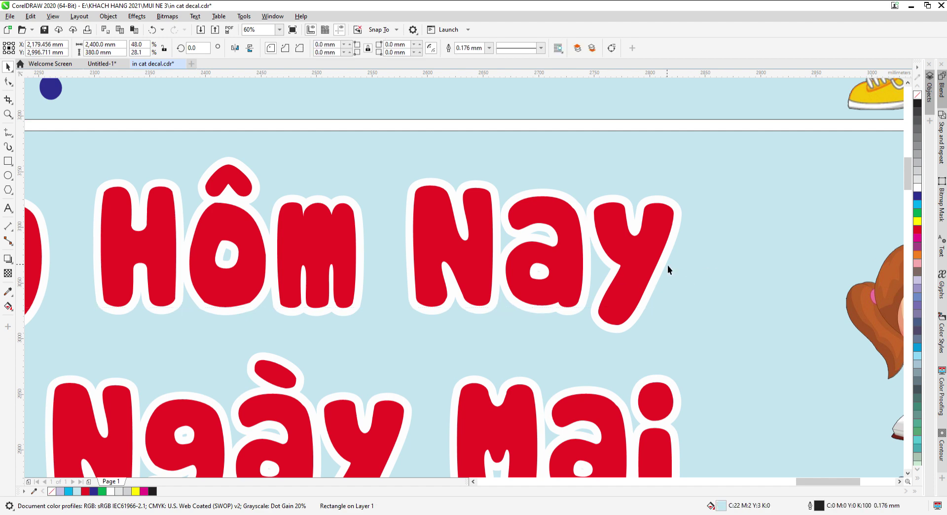
{"action": "left_click", "coordinate": [668, 265]}
{"action": "key", "text": "Delete"}
Break the white contour apart from the red line "Cuộc Sống Ngày Mai" in the copied third banner and delete it.
{"action": "scroll", "coordinate": [546, 207], "scroll_direction": "down", "scroll_amount": 4}
{"action": "key", "text": "F2"}
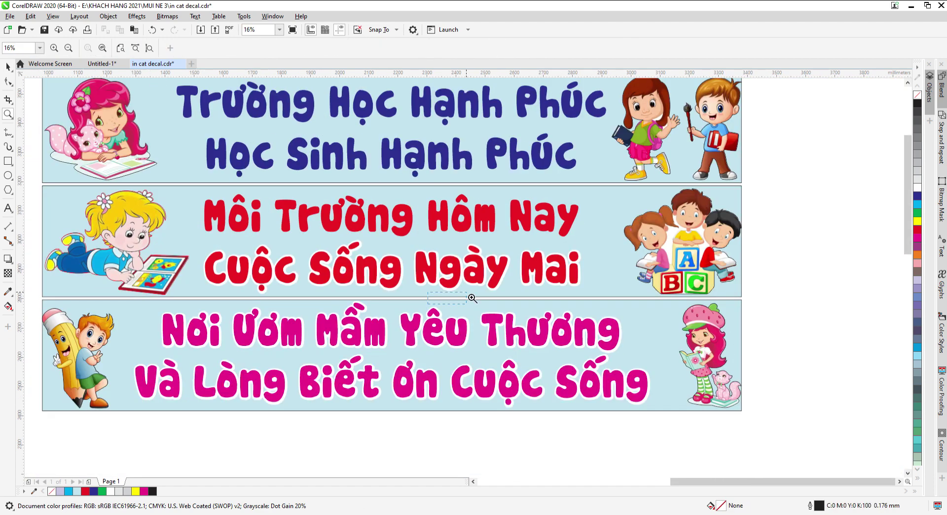
{"action": "left_click_drag", "start_coordinate": [434, 330], "coordinate": [617, 239]}
{"action": "left_click", "coordinate": [617, 307]}
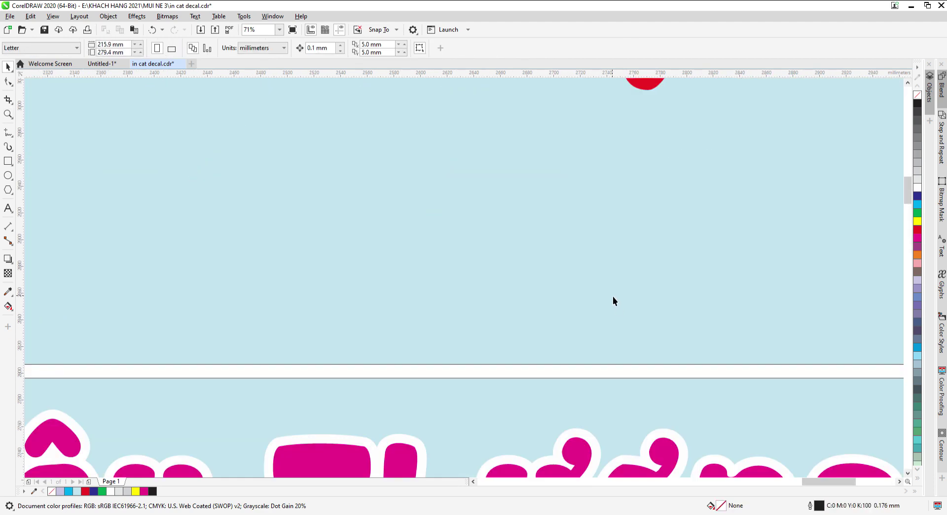
{"action": "key", "text": "ctrl+k"}
{"action": "left_click", "coordinate": [721, 262]}
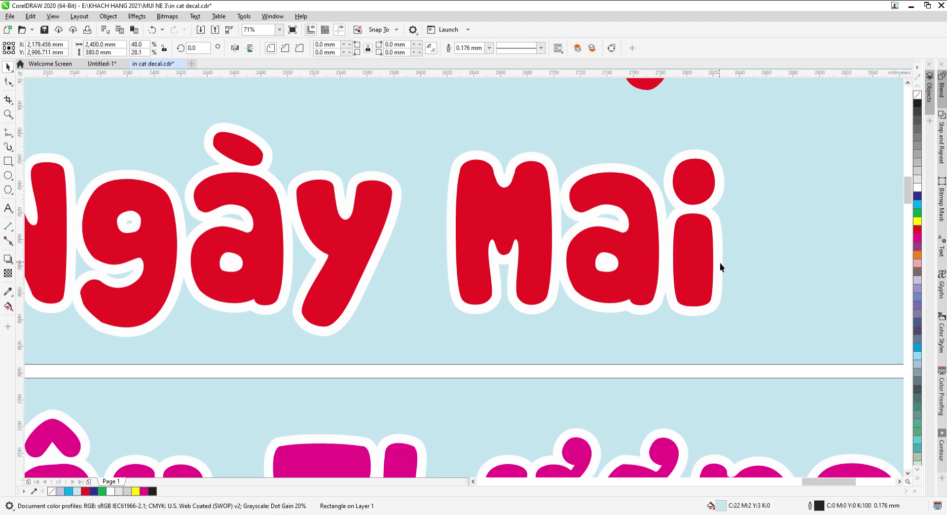
{"action": "left_click", "coordinate": [724, 267]}
{"action": "key", "text": "Delete"}
{"action": "scroll", "coordinate": [705, 267], "scroll_direction": "down", "scroll_amount": 5}
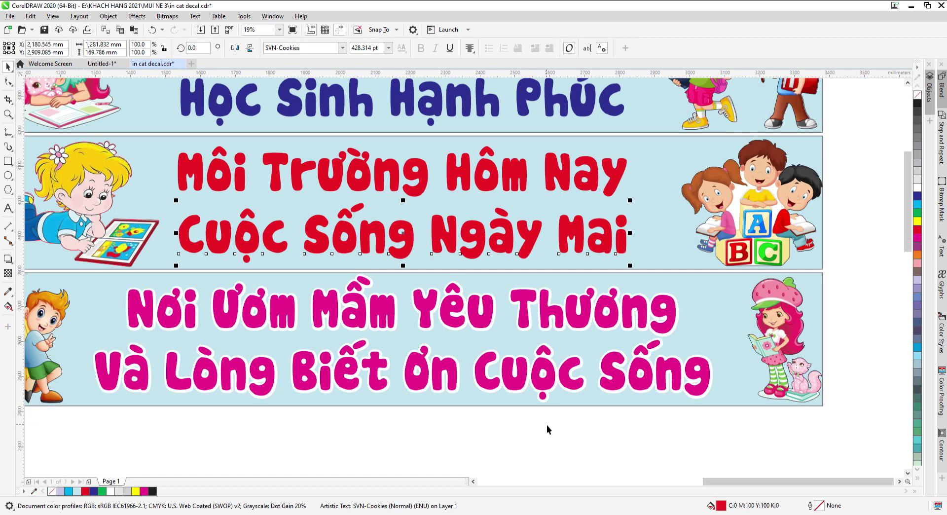
Break the white contour apart from the magenta line "Nơi Ươm Mầm Yêu Thương" in the copied fourth banner and delete it.
{"action": "left_click", "coordinate": [529, 402]}
{"action": "scroll", "coordinate": [577, 336], "scroll_direction": "up", "scroll_amount": 5}
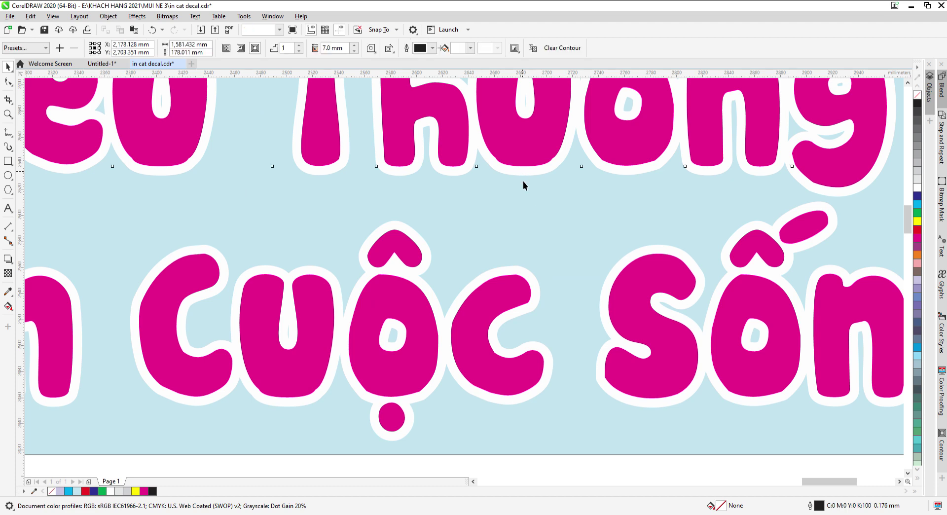
{"action": "key", "text": "ctrl+k"}
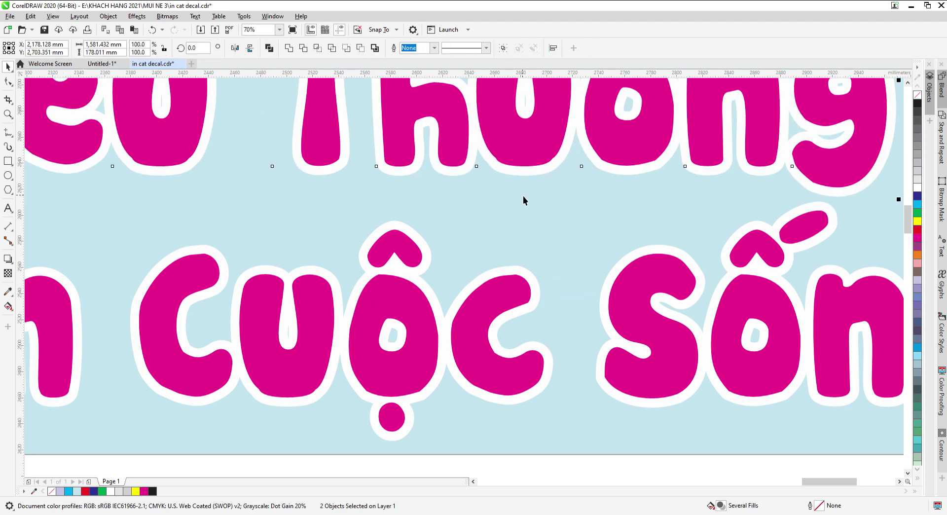
{"action": "left_click", "coordinate": [522, 200]}
{"action": "left_click", "coordinate": [532, 175]}
{"action": "key", "text": "Delete"}
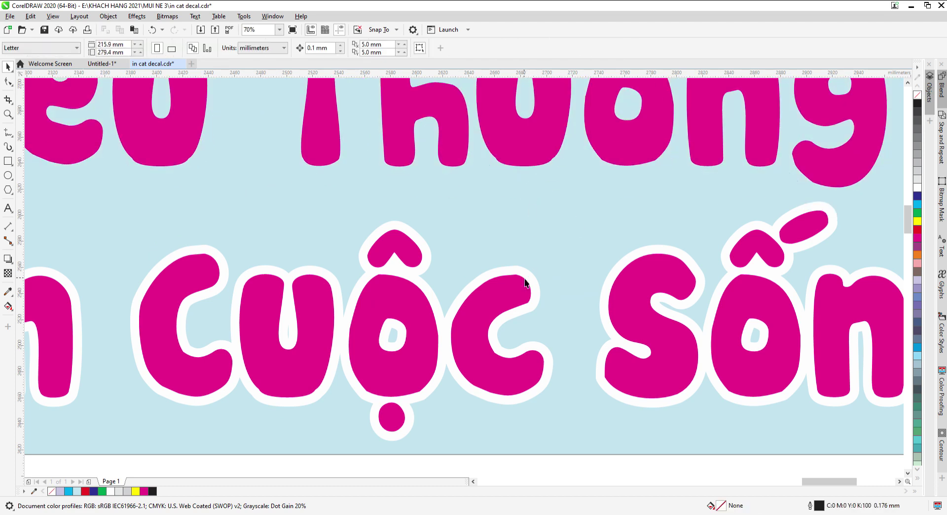
Break the white contour apart from the magenta line "Và Lòng Biết Ơn Cuộc Sống" in the copied fourth banner and delete it.
{"action": "left_click", "coordinate": [532, 280]}
{"action": "key", "text": "ctrl+k"}
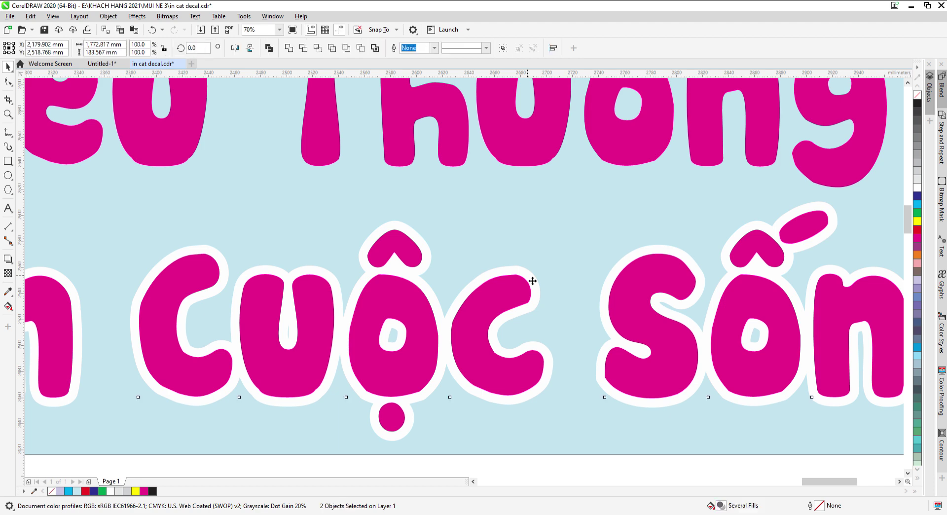
{"action": "left_click", "coordinate": [546, 233]}
{"action": "left_click", "coordinate": [527, 273]}
{"action": "key", "text": "Delete"}
{"action": "left_click", "coordinate": [487, 312]}
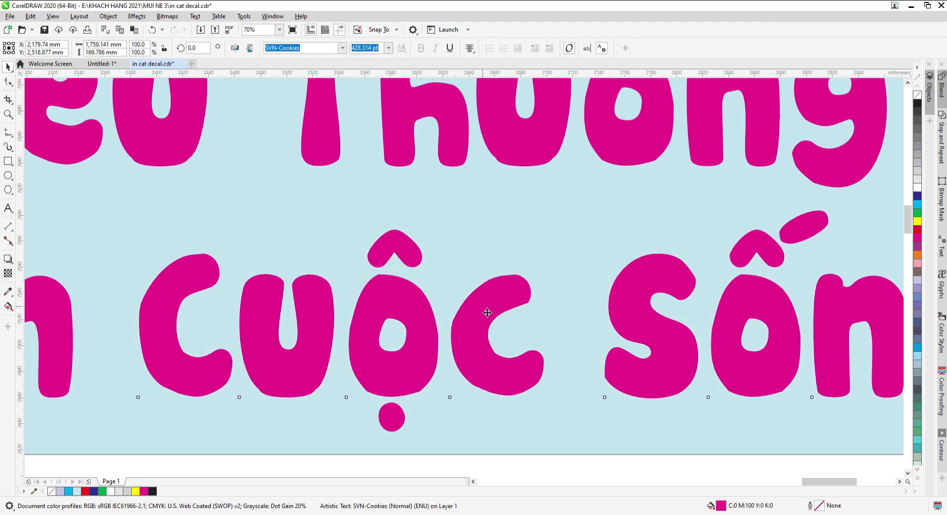
{"action": "scroll", "coordinate": [485, 345], "scroll_direction": "down", "scroll_amount": 3}
{"action": "left_click", "coordinate": [495, 360]}
{"action": "scroll", "coordinate": [362, 401], "scroll_direction": "down", "scroll_amount": 1}
{"action": "scroll", "coordinate": [661, 214], "scroll_direction": "up", "scroll_amount": 1}
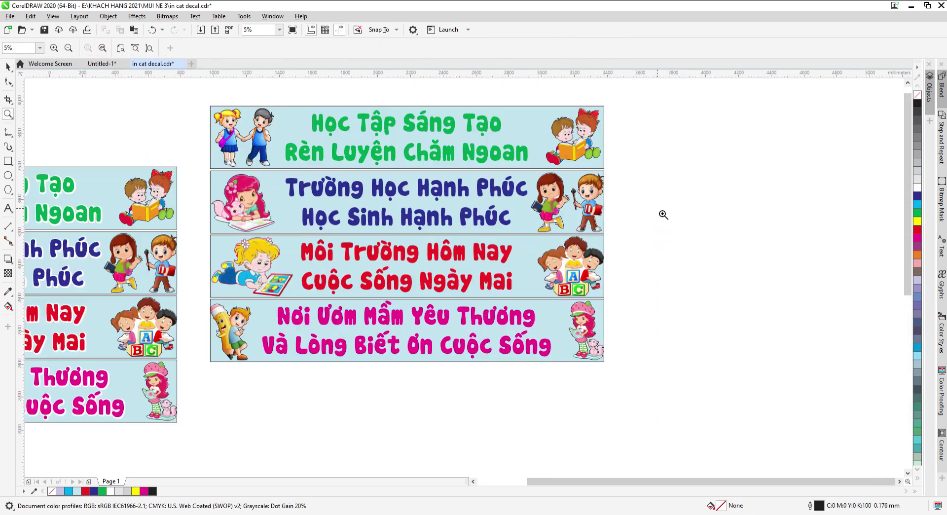
Draw an upright rectangle in the empty area beside the copied banners and set its size to 550 × 850 mm.
{"action": "key", "text": "F6"}
{"action": "left_click_drag", "start_coordinate": [626, 182], "coordinate": [753, 411]}
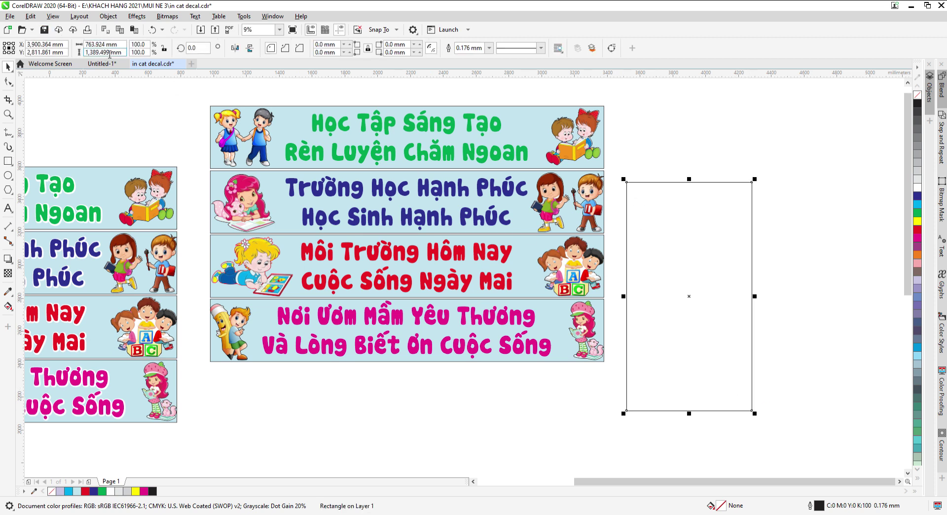
{"action": "left_click", "coordinate": [124, 46]}
{"action": "type", "text": "550"}
{"action": "key", "text": "Tab"}
{"action": "type", "text": "85"}
{"action": "key", "text": "Return"}
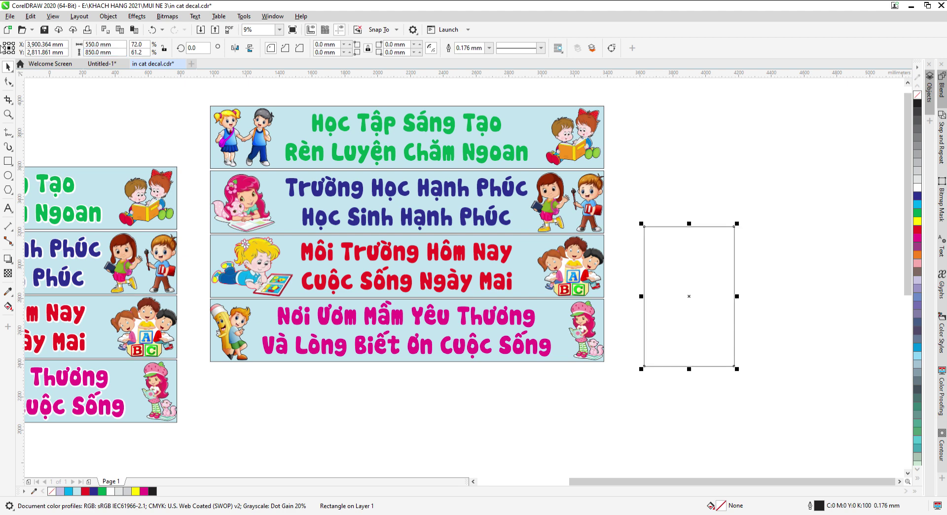
Move the picture of the two children reading from the copied first banner into the upper left of the 550 × 850 mm rectangle.
{"action": "key", "text": "z"}
{"action": "left_click_drag", "start_coordinate": [192, 390], "coordinate": [839, 99]}
{"action": "left_click_drag", "start_coordinate": [632, 97], "coordinate": [495, 191]}
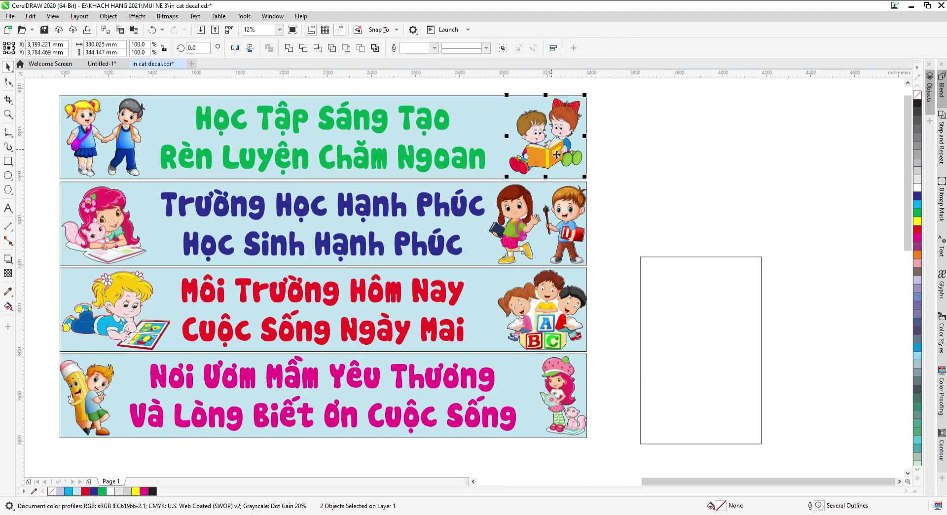
{"action": "left_click_drag", "start_coordinate": [571, 153], "coordinate": [703, 313]}
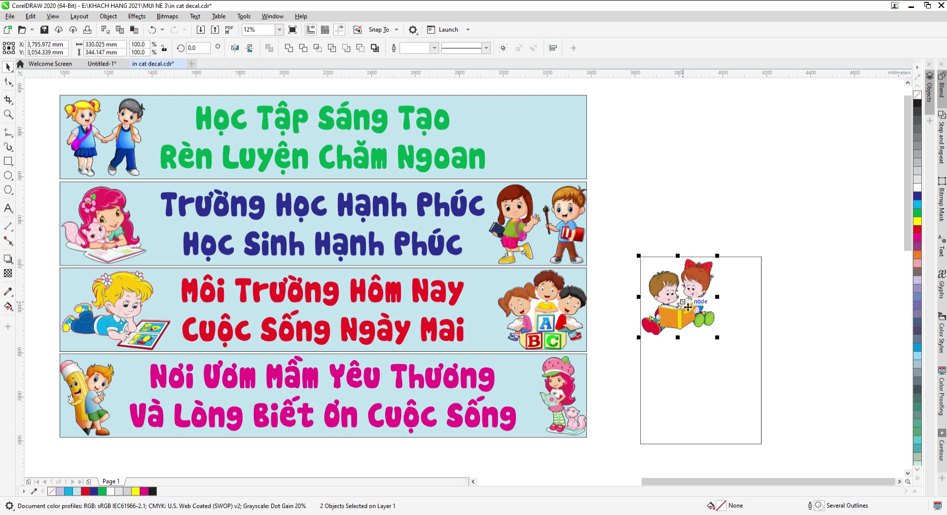
{"action": "left_click", "coordinate": [672, 294]}
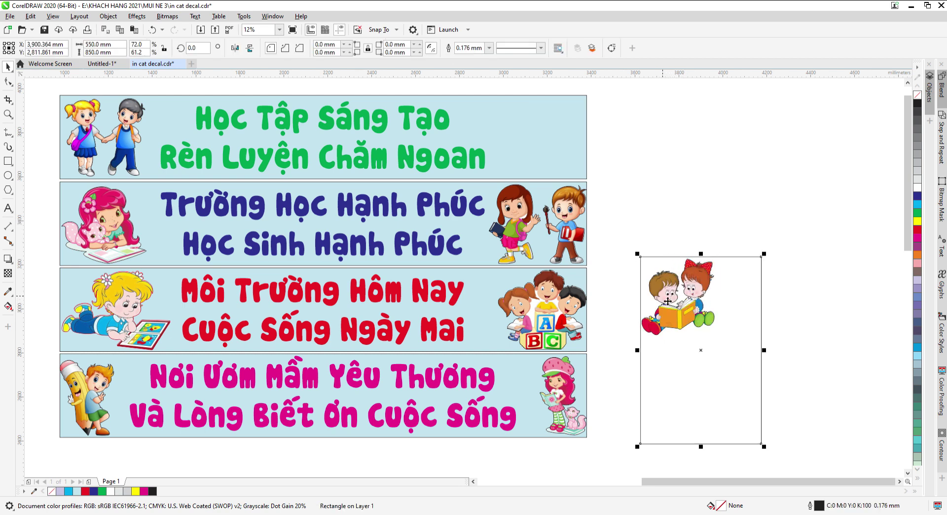
{"action": "left_click", "coordinate": [629, 238]}
{"action": "left_click", "coordinate": [716, 339]}
Move the boy with the paintbrush from the copied second banner into the rectangle, beside the two reading children.
{"action": "left_click", "coordinate": [592, 211]}
{"action": "left_click", "coordinate": [566, 217]}
{"action": "left_click", "coordinate": [618, 177]}
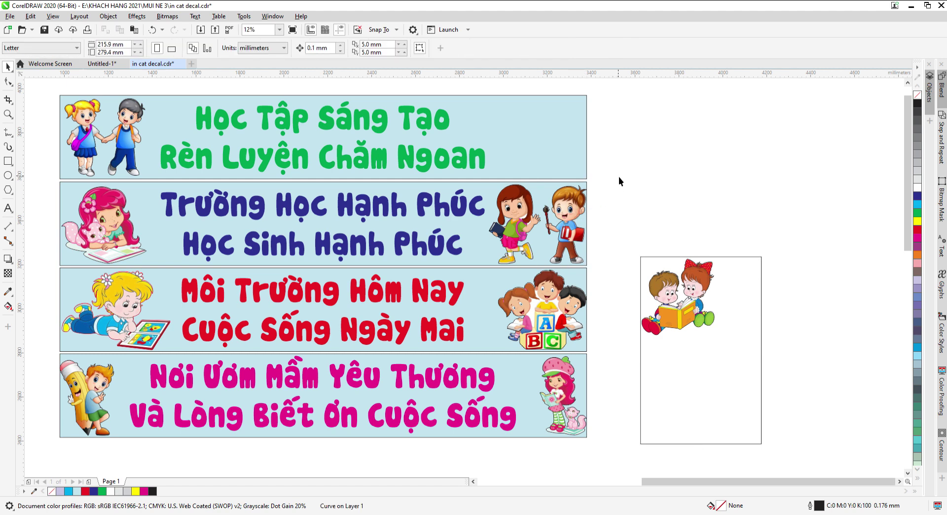
{"action": "left_click_drag", "start_coordinate": [614, 165], "coordinate": [530, 276]}
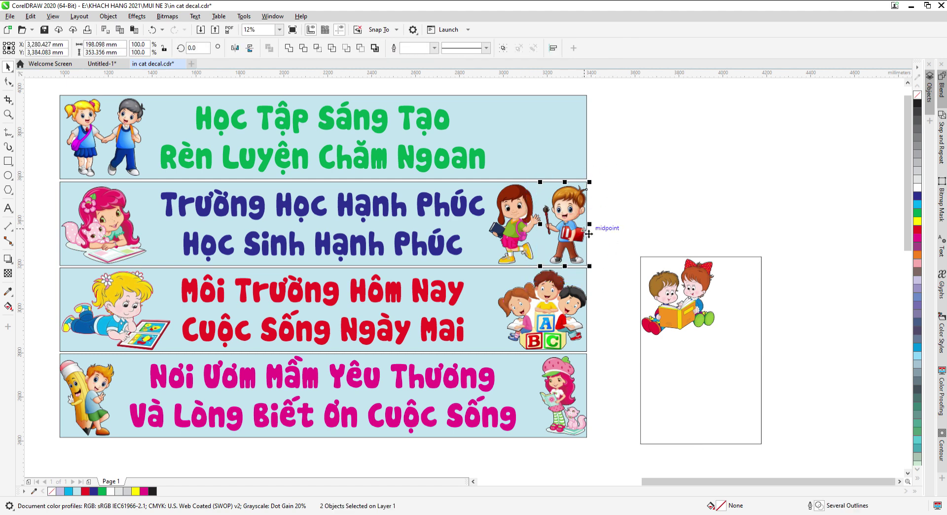
{"action": "left_click_drag", "start_coordinate": [573, 227], "coordinate": [745, 306]}
{"action": "left_click", "coordinate": [657, 227]}
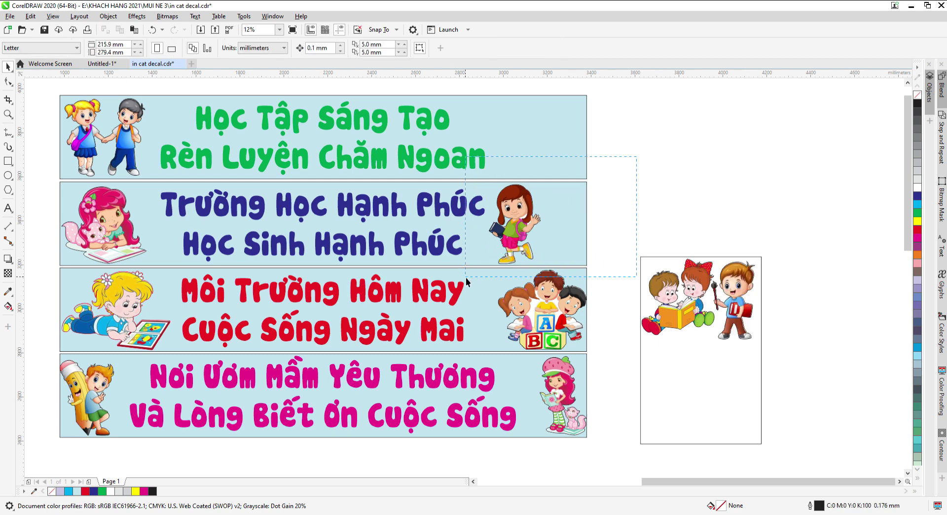
Move the second banner's girl into the rectangle below the boy, and the third banner's picture of three children with ABC blocks above the rectangle.
{"action": "left_click_drag", "start_coordinate": [466, 277], "coordinate": [466, 277]}
{"action": "left_click_drag", "start_coordinate": [536, 220], "coordinate": [754, 378]}
{"action": "left_click_drag", "start_coordinate": [483, 347], "coordinate": [475, 357]}
{"action": "left_click_drag", "start_coordinate": [560, 313], "coordinate": [673, 206]}
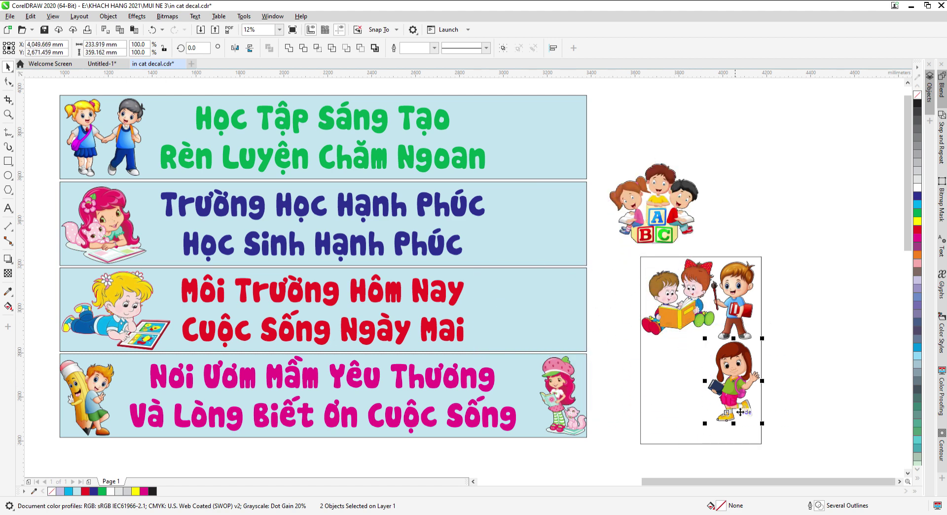
Replace the backpack girl in the small frame with the ABC-block children, rotated to 270°.
{"action": "left_click_drag", "start_coordinate": [740, 381], "coordinate": [797, 209]}
{"action": "left_click_drag", "start_coordinate": [668, 199], "coordinate": [686, 382]}
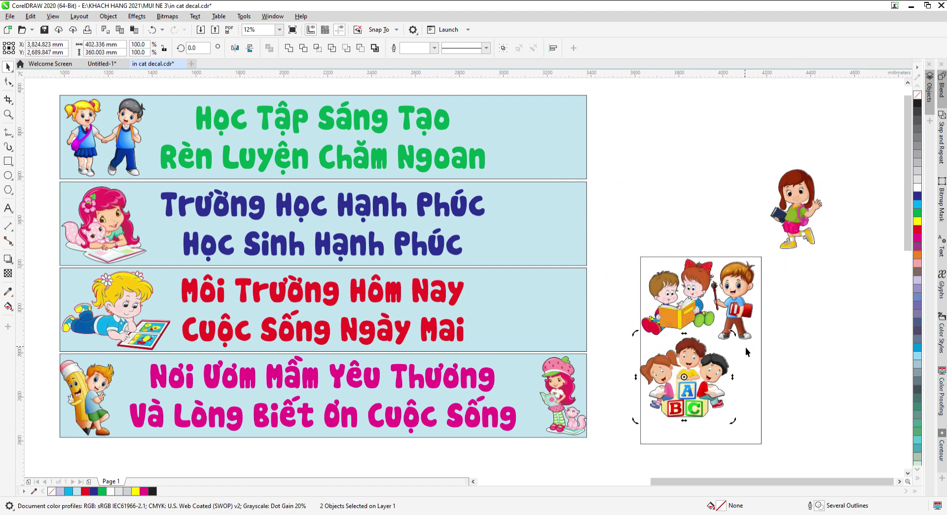
{"action": "left_click_drag", "start_coordinate": [740, 339], "coordinate": [710, 423]}
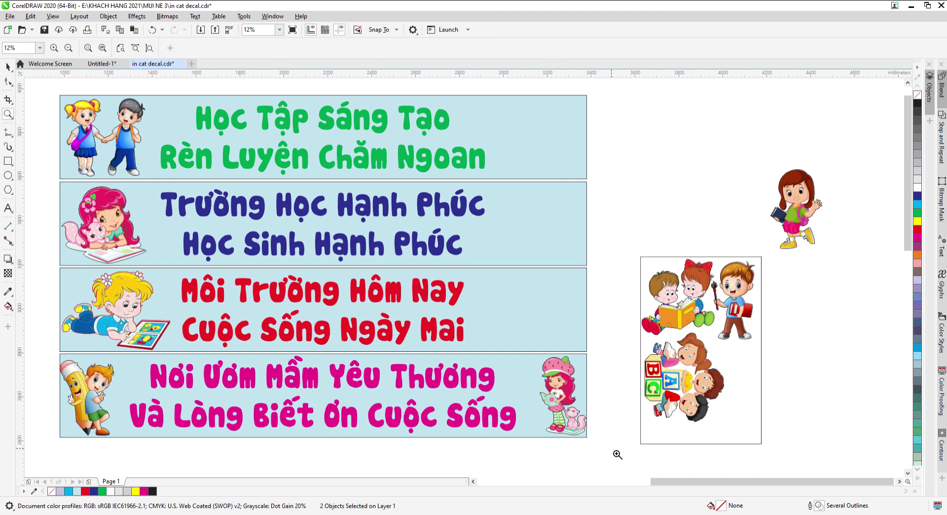
Align the rotated ABC-block children to the left edge of the small frame.
{"action": "scroll", "coordinate": [779, 316], "scroll_direction": "up", "scroll_amount": 3}
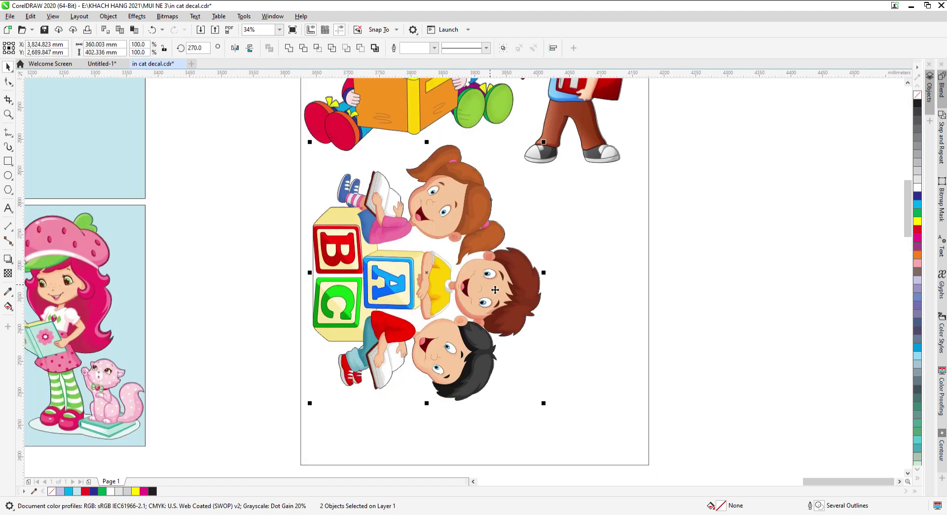
{"action": "left_click", "coordinate": [592, 317], "text": "shift"}
{"action": "key", "text": "l"}
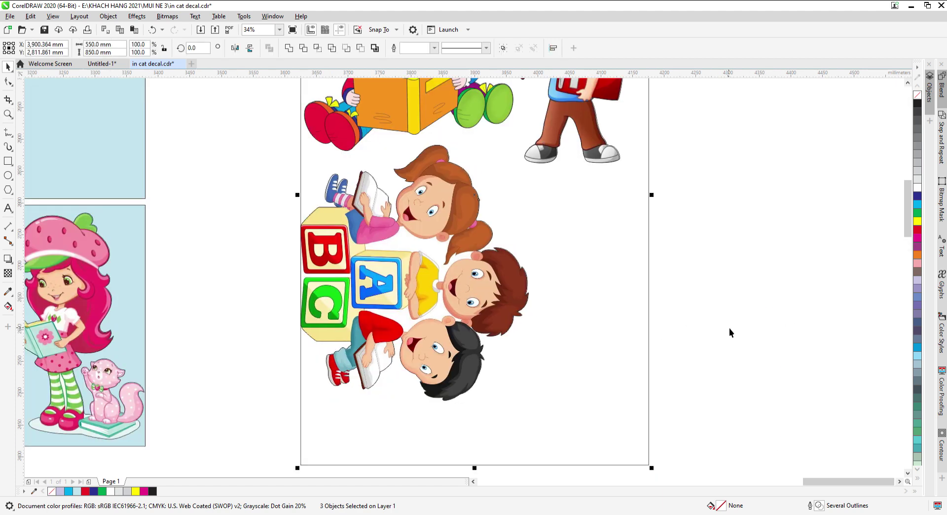
{"action": "left_click", "coordinate": [729, 328]}
{"action": "key", "text": "z"}
{"action": "left_click_drag", "start_coordinate": [267, 406], "coordinate": [694, 112]}
{"action": "scroll", "coordinate": [365, 306], "scroll_direction": "down", "scroll_amount": 2}
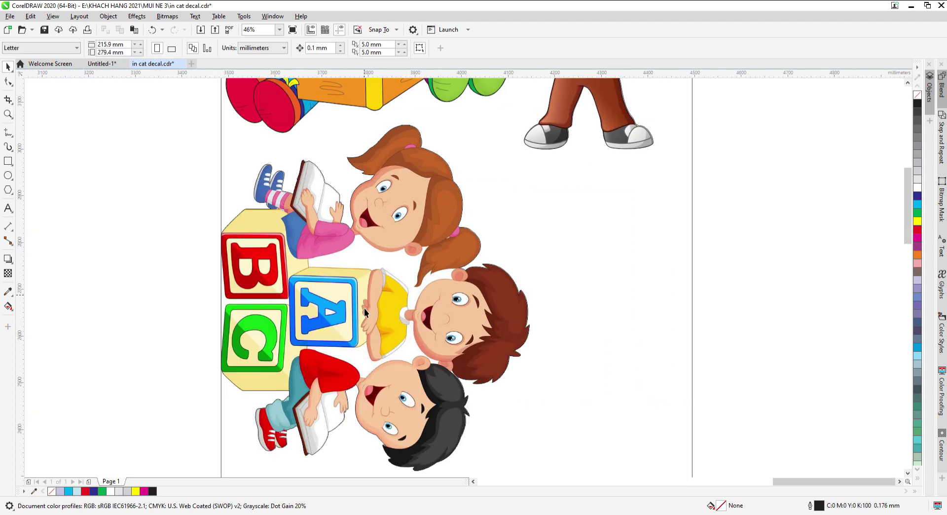
Move the ABC-block children slightly up, closer beneath the two children reading the orange book.
{"action": "left_click_drag", "start_coordinate": [255, 396], "coordinate": [531, 158]}
{"action": "scroll", "coordinate": [338, 217], "scroll_direction": "up", "scroll_amount": 3}
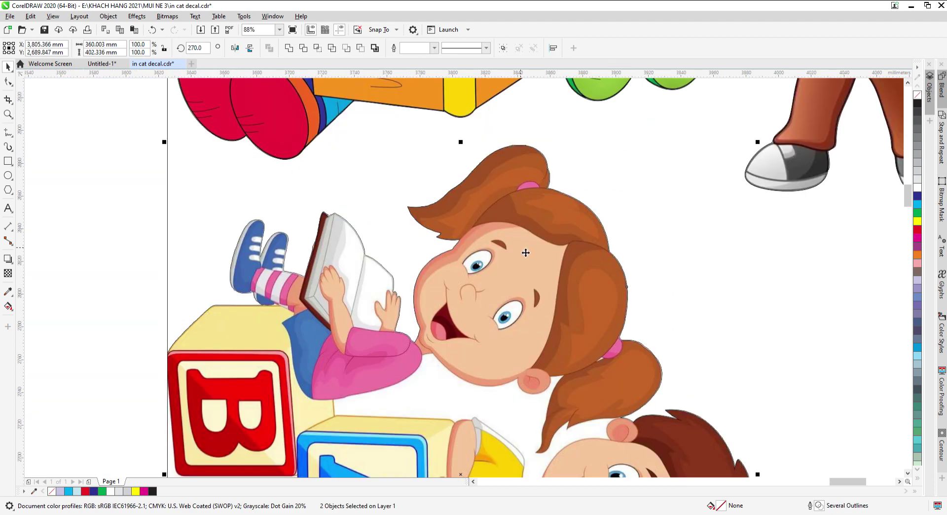
{"action": "left_click_drag", "start_coordinate": [520, 244], "coordinate": [521, 215]}
{"action": "key", "text": "F3"}
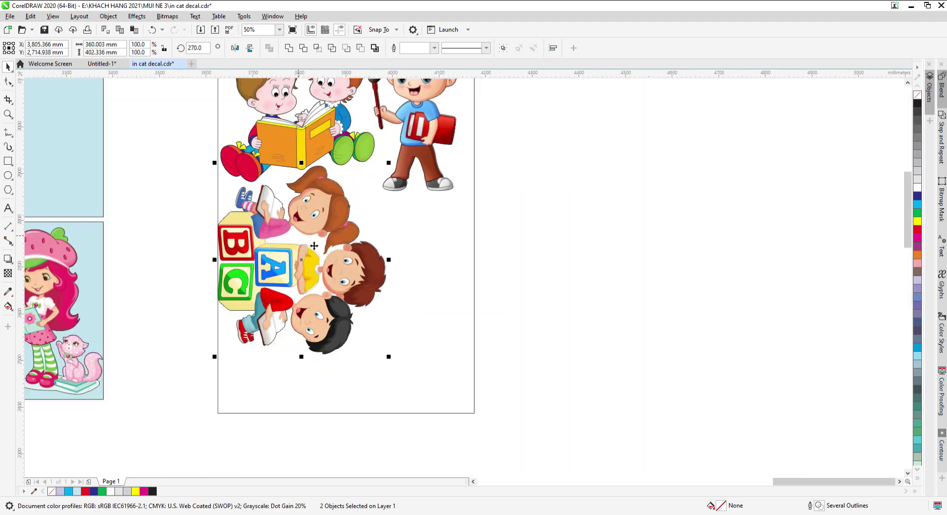
Move the backpack girl farther away from the small frame, into the empty area to its upper right.
{"action": "left_click", "coordinate": [528, 277]}
{"action": "scroll", "coordinate": [536, 275], "scroll_direction": "down", "scroll_amount": 1}
{"action": "scroll", "coordinate": [554, 223], "scroll_direction": "down", "scroll_amount": 1}
{"action": "key", "text": "F2"}
{"action": "left_click_drag", "start_coordinate": [413, 302], "coordinate": [513, 243]}
{"action": "left_click_drag", "start_coordinate": [537, 171], "coordinate": [563, 222]}
Move the boy with the pencil from the fourth banner into the small frame, beside the ABC-block children.
{"action": "scroll", "coordinate": [575, 345], "scroll_direction": "down", "scroll_amount": 2}
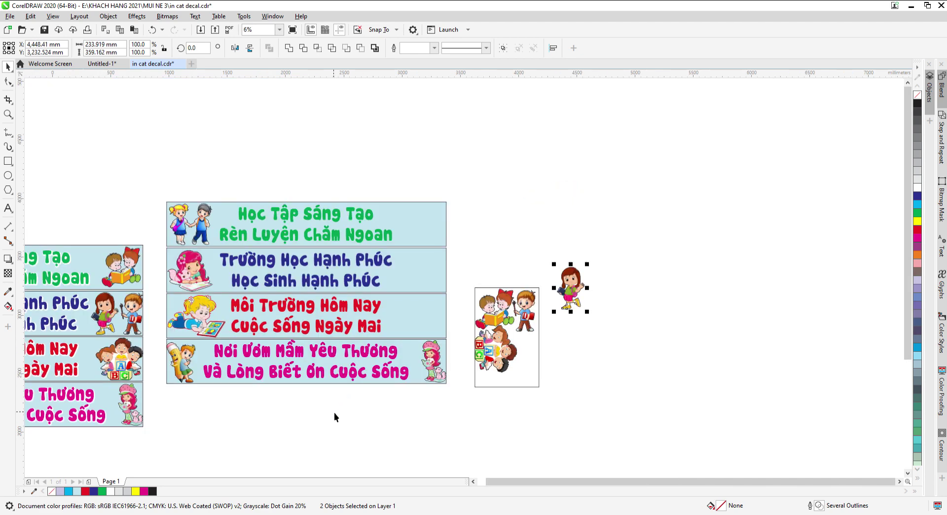
{"action": "key", "text": "z"}
{"action": "left_click_drag", "start_coordinate": [294, 393], "coordinate": [679, 287]}
{"action": "left_click_drag", "start_coordinate": [64, 351], "coordinate": [139, 215]}
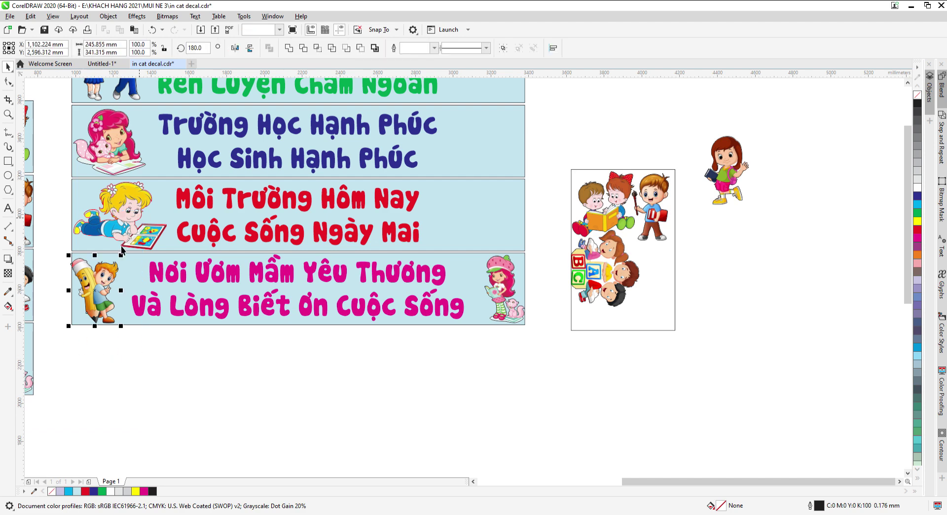
{"action": "mouse_move", "coordinate": [105, 296]}
{"action": "left_mouse_down"}
{"action": "mouse_move", "coordinate": [162, 332]}
{"action": "mouse_move", "coordinate": [665, 293]}
{"action": "left_mouse_up"}
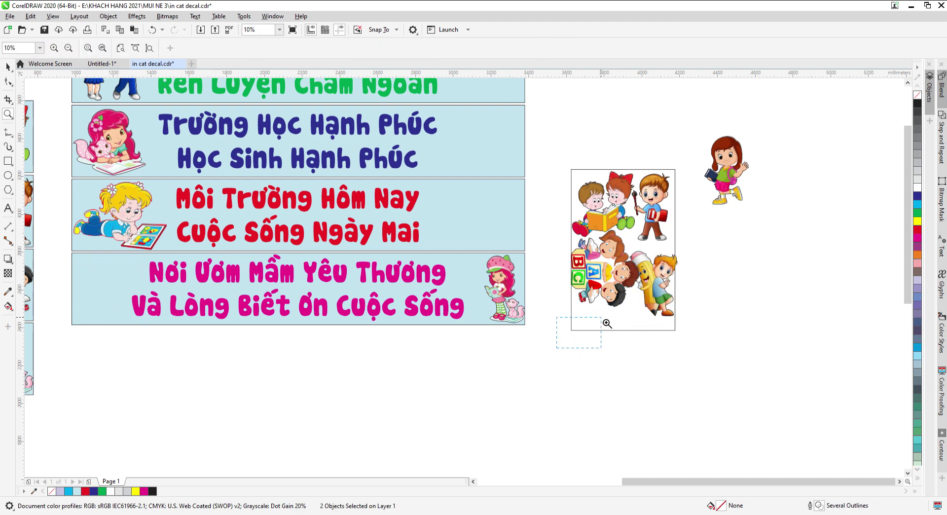
Rotate the pencil boy to 345° and fit him between the ABC-block children and the frame's right edge.
{"action": "scroll", "coordinate": [710, 296], "scroll_direction": "up", "scroll_amount": 3}
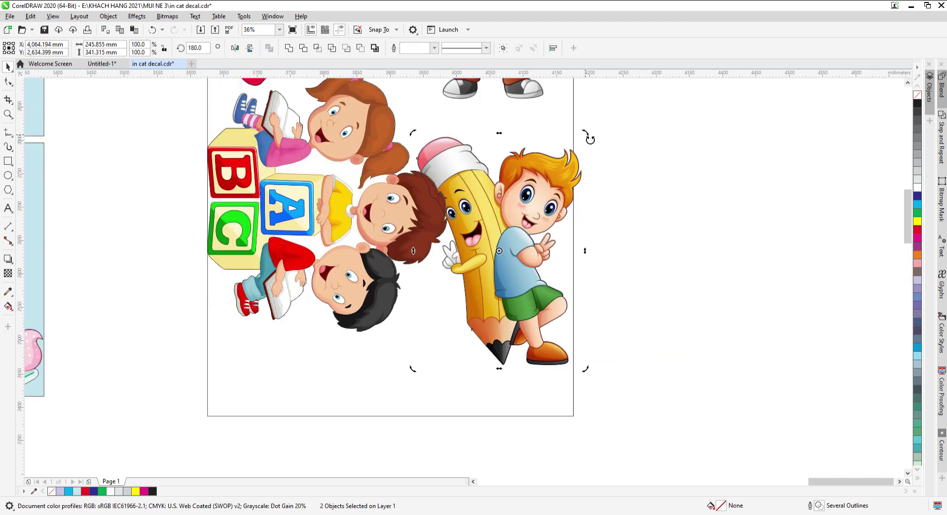
{"action": "mouse_move", "coordinate": [590, 139]}
{"action": "left_mouse_down"}
{"action": "mouse_move", "coordinate": [622, 222]}
{"action": "mouse_move", "coordinate": [533, 355]}
{"action": "mouse_move", "coordinate": [434, 316]}
{"action": "left_mouse_up"}
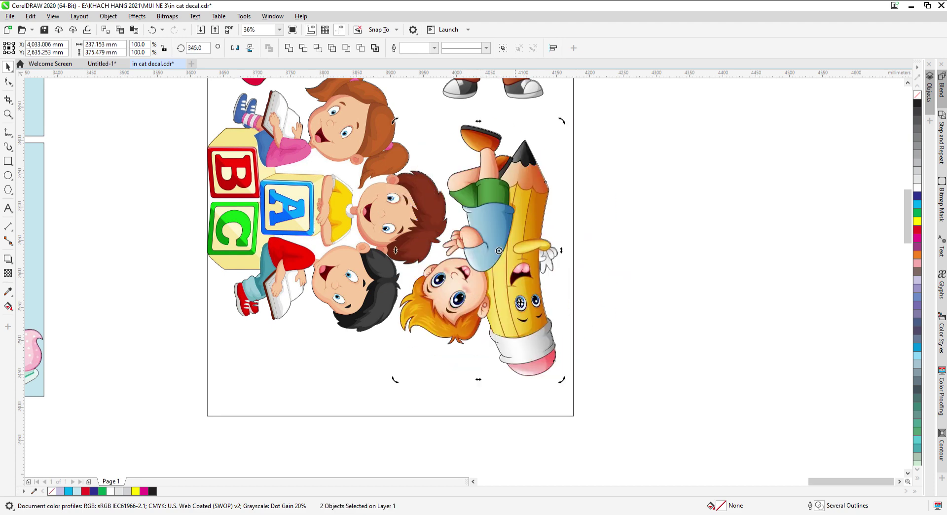
{"action": "left_click", "coordinate": [656, 127]}
{"action": "left_click_drag", "start_coordinate": [369, 391], "coordinate": [360, 421]}
{"action": "left_click_drag", "start_coordinate": [528, 296], "coordinate": [533, 276]}
{"action": "key", "text": "z"}
{"action": "left_click_drag", "start_coordinate": [618, 63], "coordinate": [626, 20]}
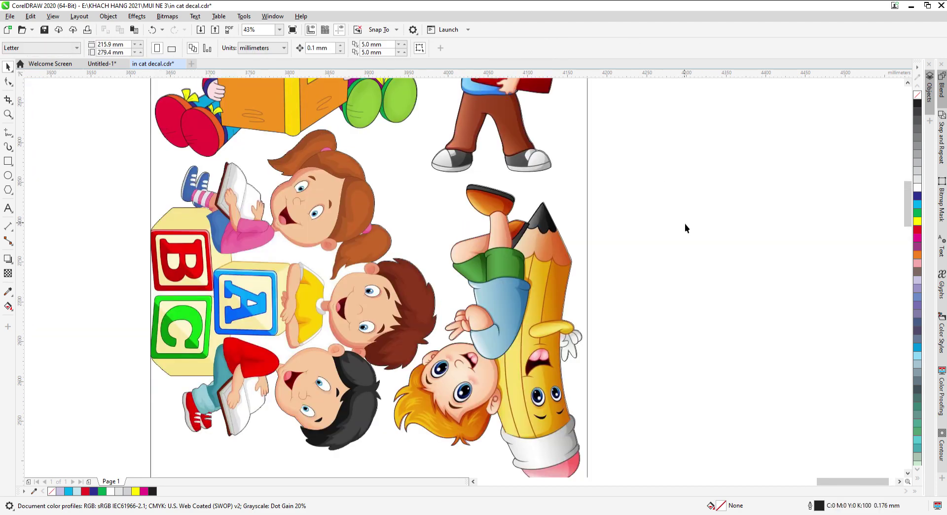
Shift the ABC-block children and the pencil boy together slightly down inside the frame.
{"action": "scroll", "coordinate": [460, 278], "scroll_direction": "down", "scroll_amount": 3}
{"action": "key", "text": "z"}
{"action": "left_click_drag", "start_coordinate": [349, 369], "coordinate": [610, 158]}
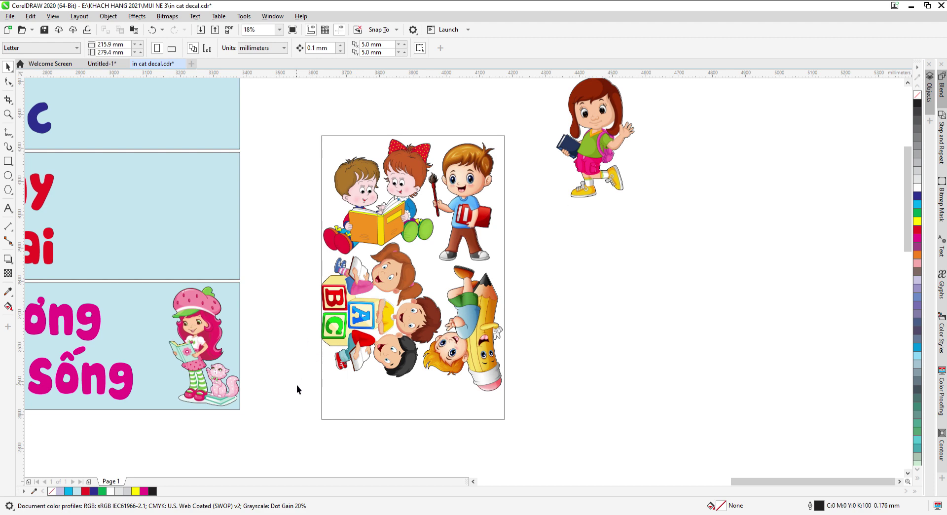
{"action": "left_click_drag", "start_coordinate": [543, 227], "coordinate": [542, 226]}
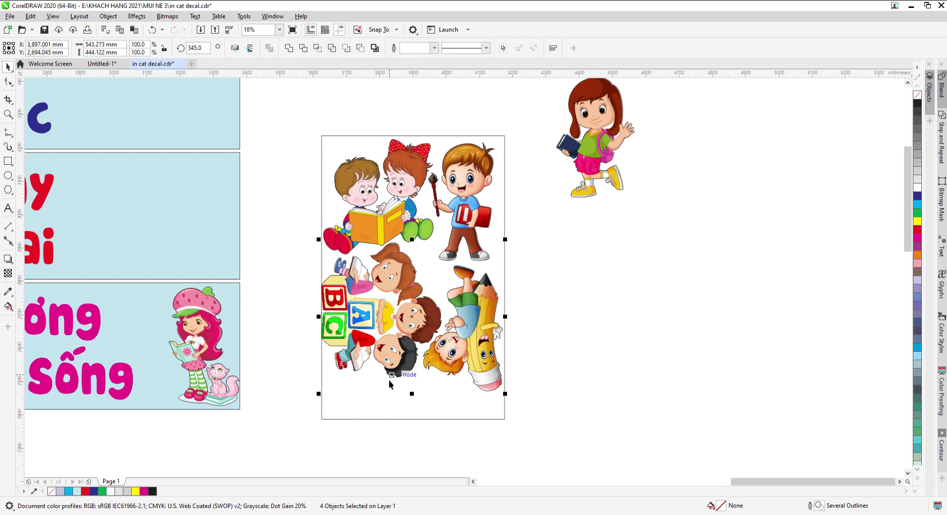
{"action": "key", "text": "F2"}
{"action": "left_click_drag", "start_coordinate": [289, 439], "coordinate": [560, 222]}
{"action": "left_click_drag", "start_coordinate": [570, 272], "coordinate": [569, 282]}
{"action": "left_click", "coordinate": [699, 310]}
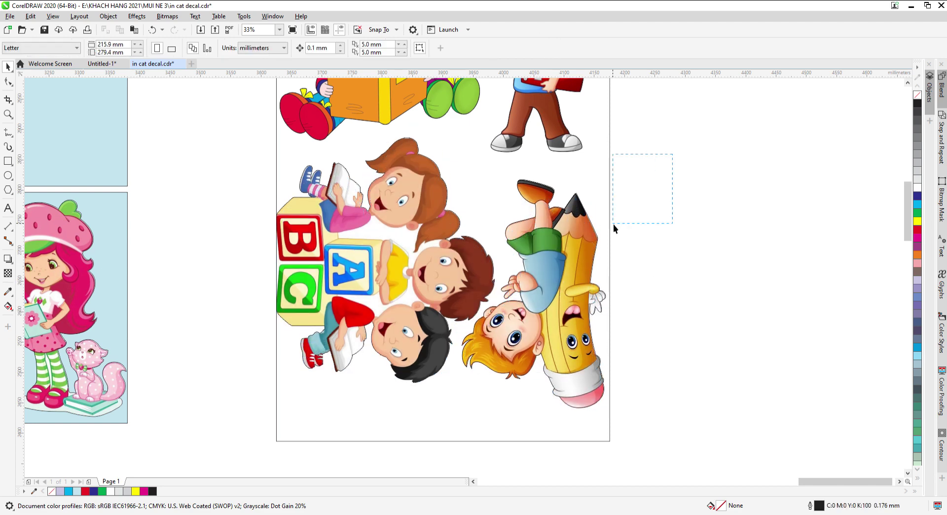
Nudge the pencil boy slightly left, away from the frame's right edge.
{"action": "left_click_drag", "start_coordinate": [614, 227], "coordinate": [424, 453]}
{"action": "scroll", "coordinate": [451, 303], "scroll_direction": "up", "scroll_amount": 4}
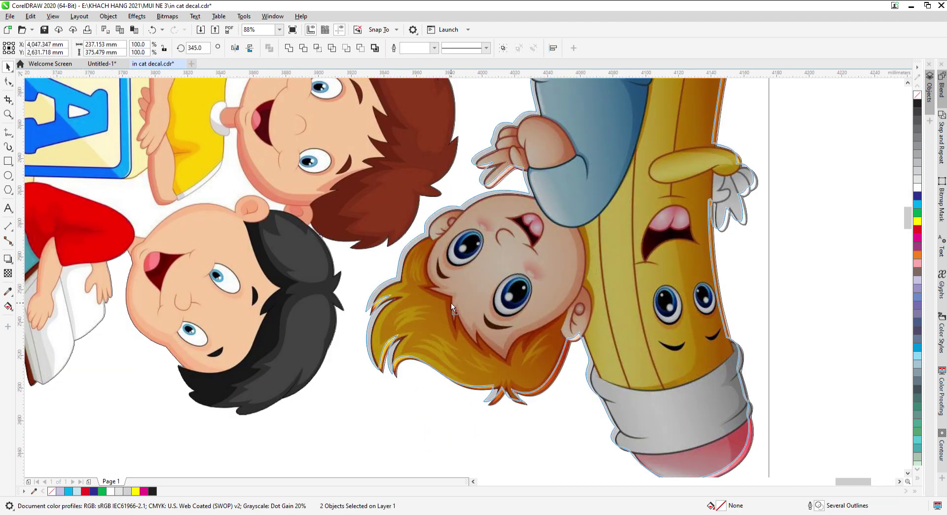
{"action": "scroll", "coordinate": [513, 358], "scroll_direction": "down", "scroll_amount": 2}
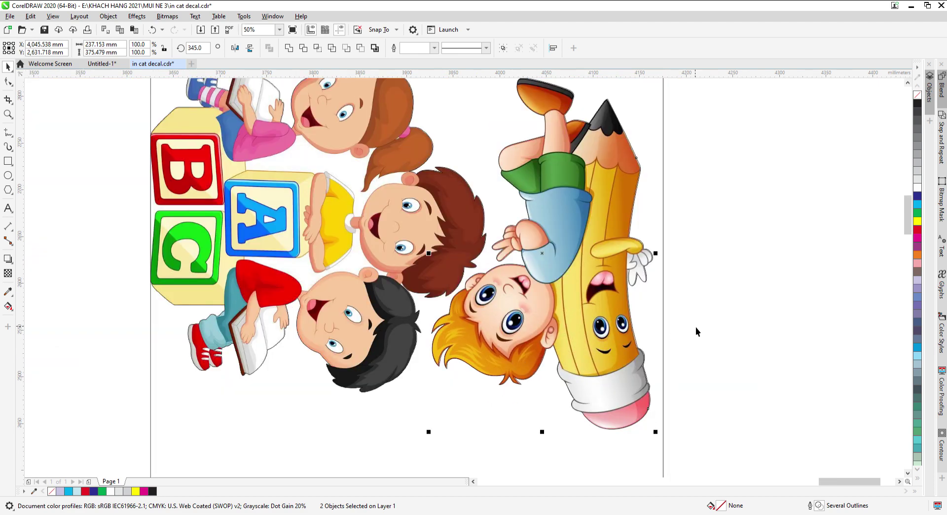
{"action": "left_click", "coordinate": [729, 310]}
Group the ABC-block children with the pencil boy and centre the group horizontally in the frame.
{"action": "scroll", "coordinate": [607, 286], "scroll_direction": "down", "scroll_amount": 2}
{"action": "left_click_drag", "start_coordinate": [326, 423], "coordinate": [735, 143]}
{"action": "key", "text": "ctrl+g"}
{"action": "left_click", "coordinate": [564, 357], "text": "shift"}
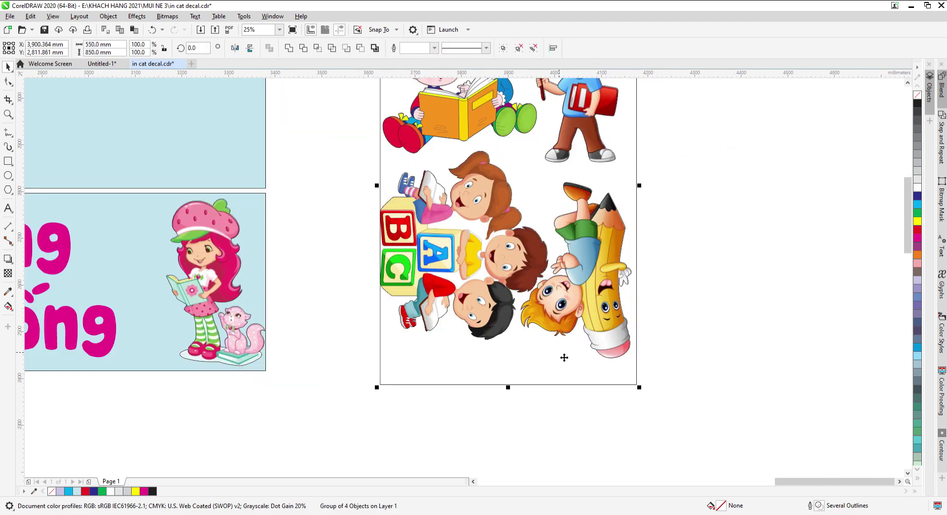
{"action": "key", "text": "c"}
{"action": "left_click", "coordinate": [702, 361]}
Group the two reading children with the boy holding the paintbrush and centre them horizontally in the frame.
{"action": "scroll", "coordinate": [369, 360], "scroll_direction": "down", "scroll_amount": 1}
{"action": "key", "text": "z"}
{"action": "left_click_drag", "start_coordinate": [344, 398], "coordinate": [604, 109]}
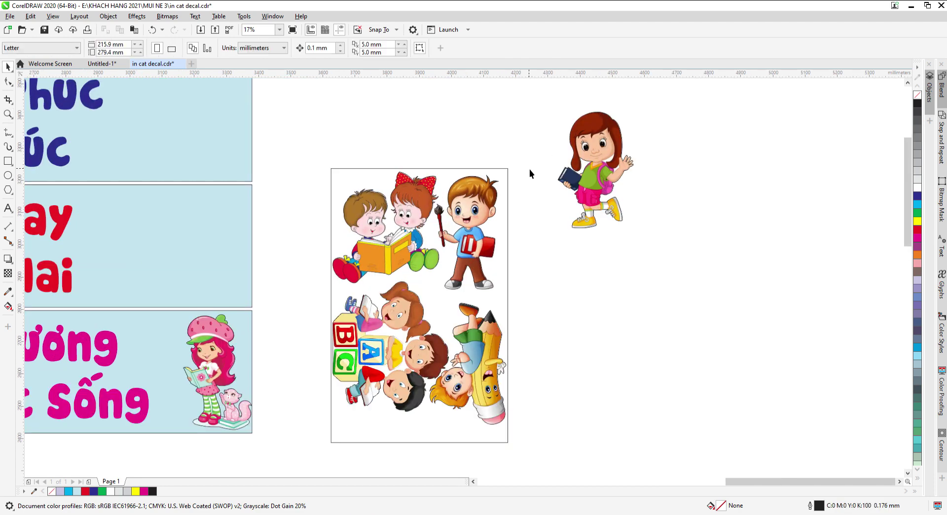
{"action": "left_click_drag", "start_coordinate": [314, 317], "coordinate": [316, 318]}
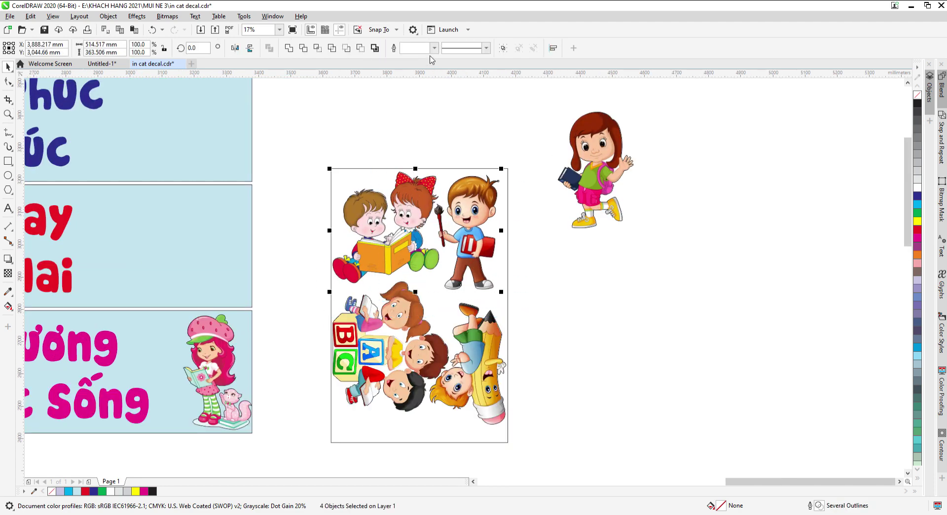
{"action": "left_click", "coordinate": [504, 48]}
{"action": "left_click", "coordinate": [523, 302]}
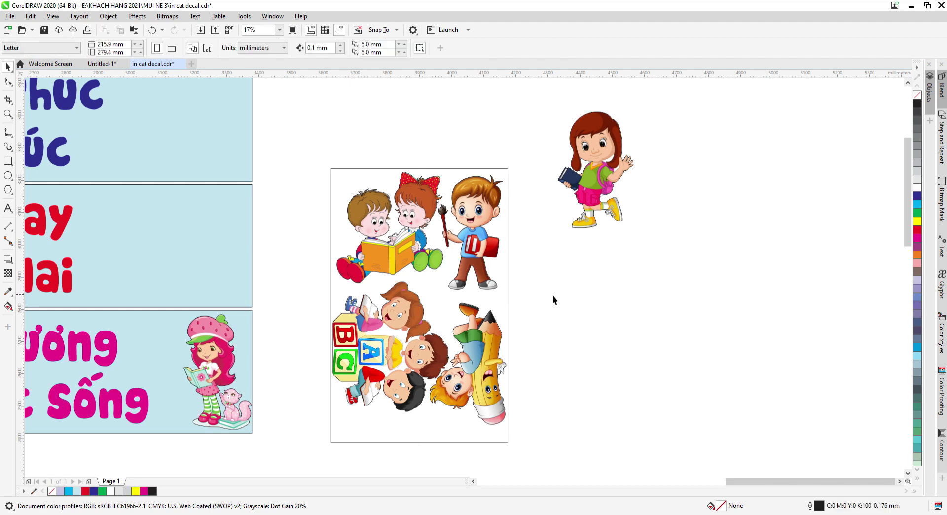
Place an empty copy of the 550 × 850 mm frame to the right of the filled one.
{"action": "scroll", "coordinate": [574, 215], "scroll_direction": "down", "scroll_amount": 2}
{"action": "left_click_drag", "start_coordinate": [486, 327], "coordinate": [648, 320]}
Group the backpack girl with her cut outline and move her into the upper-left corner of the second frame.
{"action": "left_click_drag", "start_coordinate": [590, 191], "coordinate": [579, 191]}
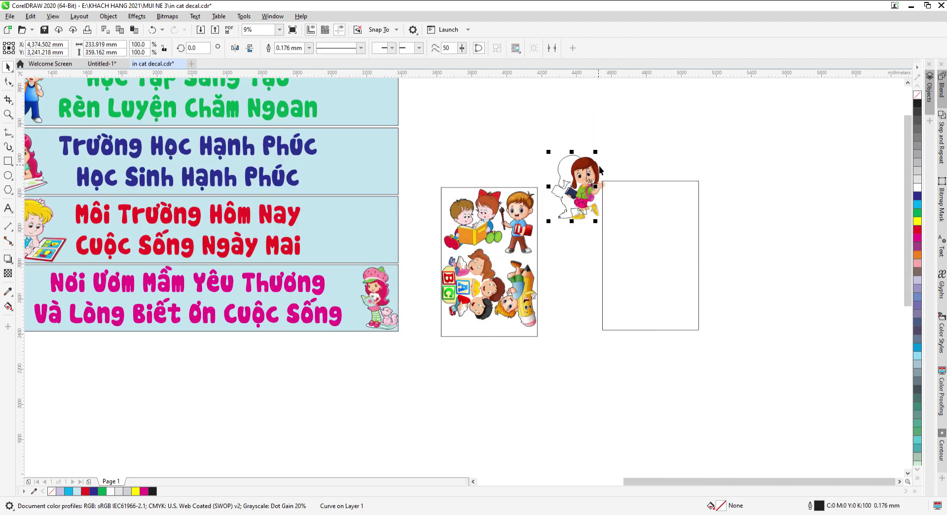
{"action": "key", "text": "ctrl+z"}
{"action": "left_click_drag", "start_coordinate": [639, 136], "coordinate": [527, 269]}
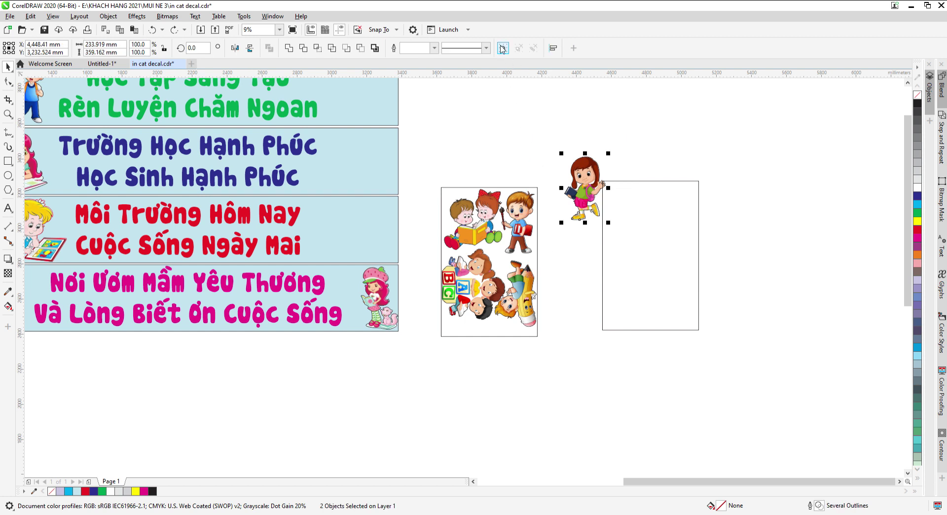
{"action": "left_click", "coordinate": [591, 120]}
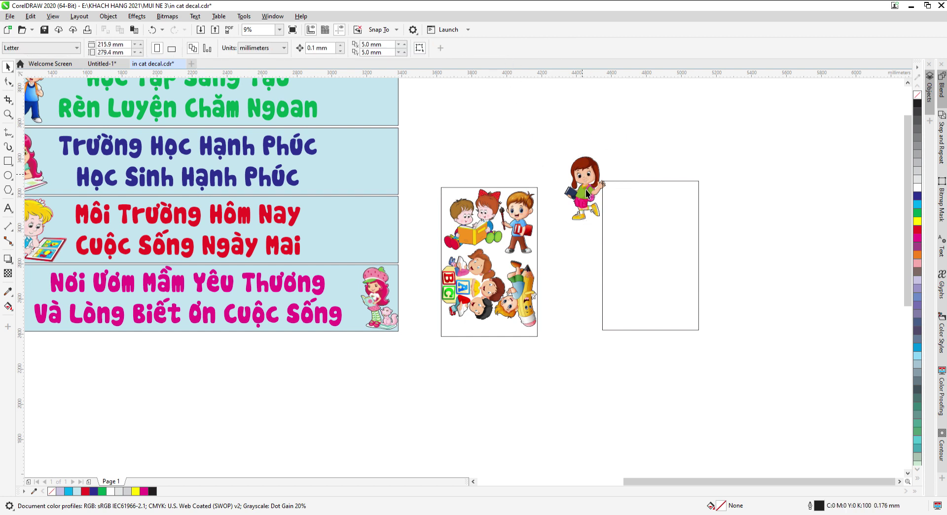
{"action": "left_click_drag", "start_coordinate": [587, 193], "coordinate": [623, 220]}
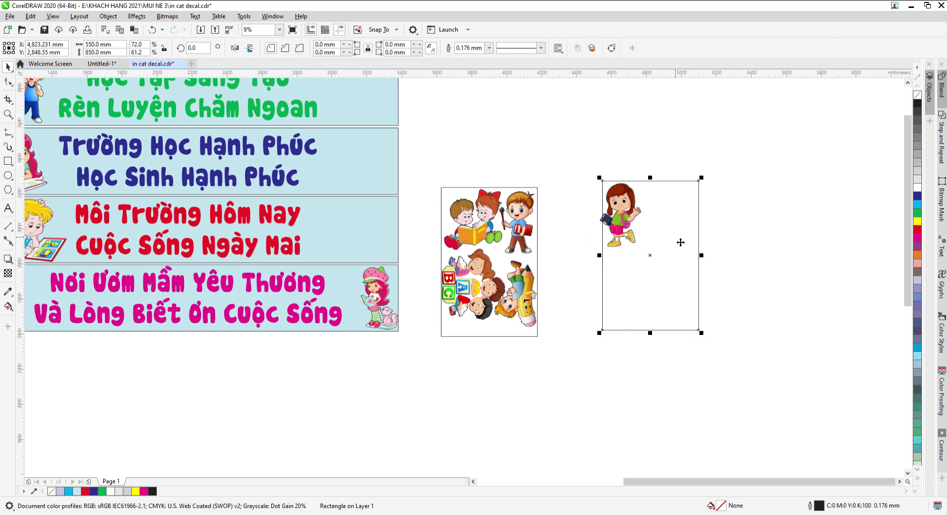
Move the standing strawberry girl from the fourth banner beside the backpack girl in the second frame and group her with her outline.
{"action": "key", "text": "z"}
{"action": "right_click", "coordinate": [705, 254]}
{"action": "left_click_drag", "start_coordinate": [305, 333], "coordinate": [710, 148]}
{"action": "key", "text": "space"}
{"action": "left_click_drag", "start_coordinate": [560, 322], "coordinate": [560, 321]}
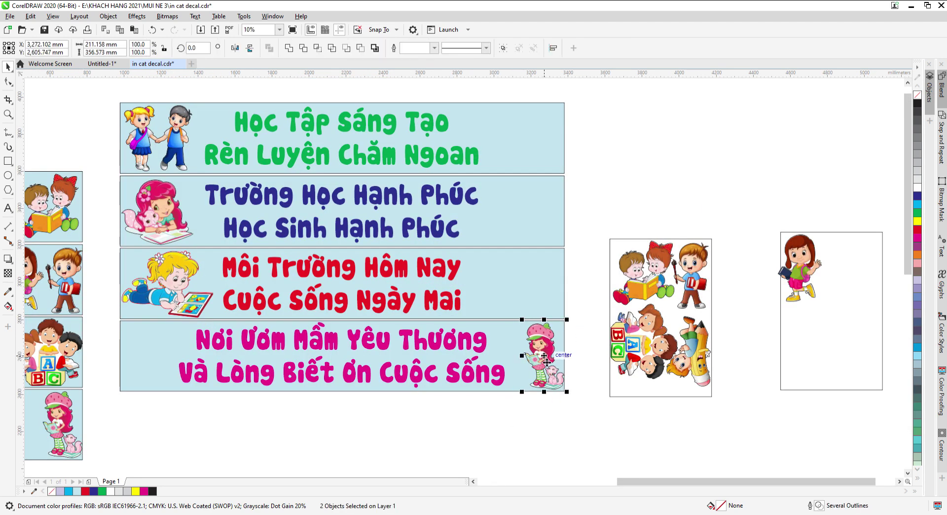
{"action": "left_click_drag", "start_coordinate": [542, 355], "coordinate": [844, 264]}
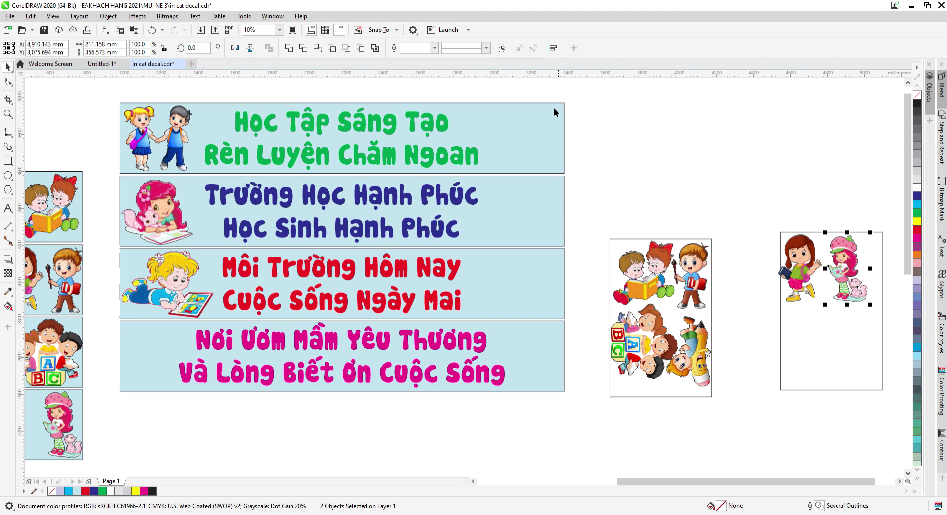
{"action": "left_click", "coordinate": [503, 48]}
Move the pair of schoolchildren holding hands from the first banner into the second frame, below the backpack girl.
{"action": "left_click_drag", "start_coordinate": [106, 93], "coordinate": [217, 180]}
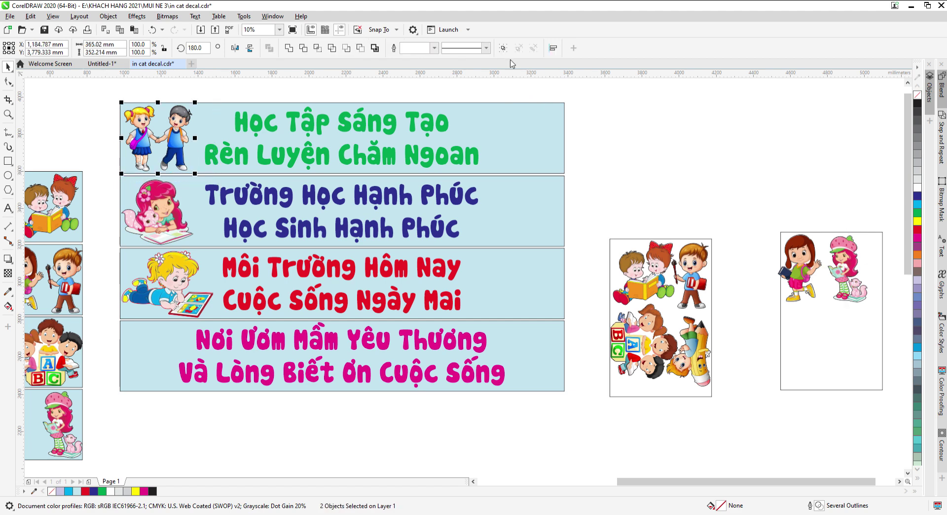
{"action": "left_click_drag", "start_coordinate": [179, 137], "coordinate": [833, 343]}
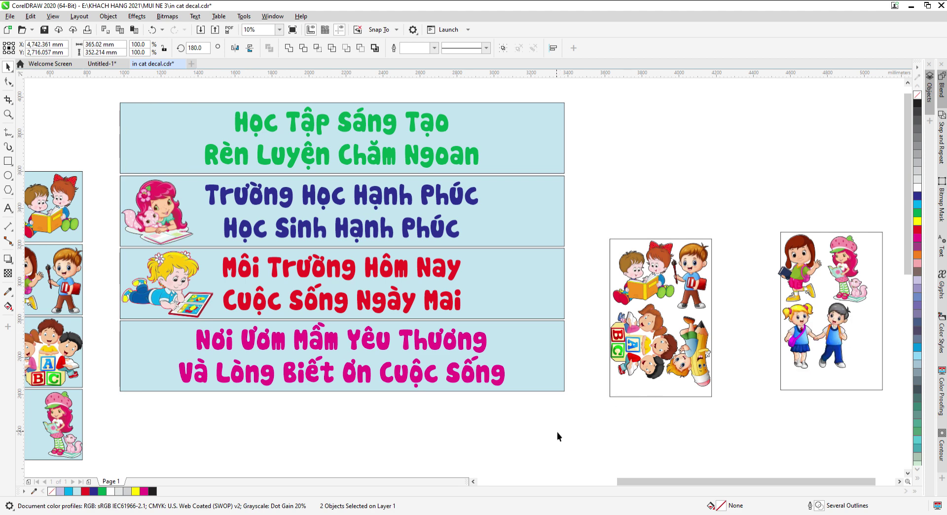
Move the grouped blonde girl above the frames and the lying strawberry girl below them, taking both off their banners.
{"action": "left_click_drag", "start_coordinate": [108, 329], "coordinate": [781, 176]}
{"action": "key", "text": "ctrl+g"}
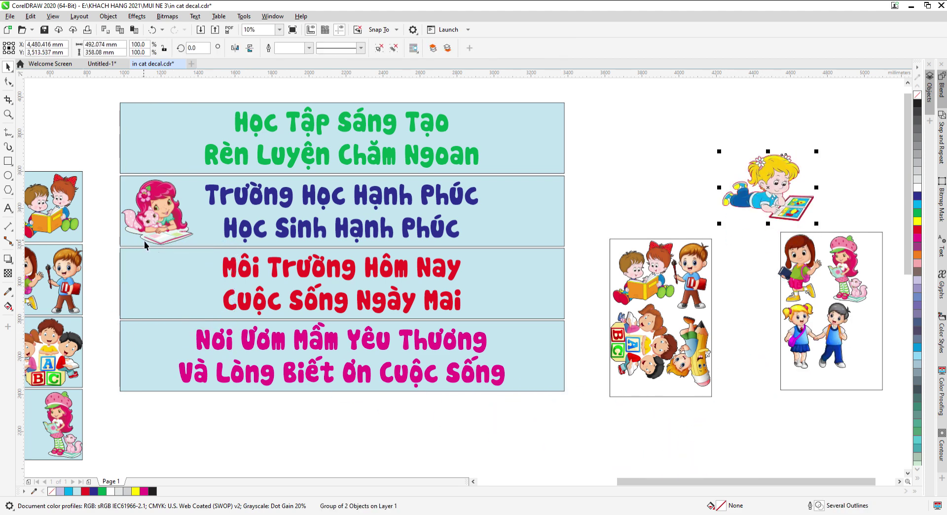
{"action": "left_click_drag", "start_coordinate": [114, 250], "coordinate": [197, 175]}
{"action": "left_click_drag", "start_coordinate": [162, 217], "coordinate": [762, 424]}
{"action": "left_click", "coordinate": [736, 338]}
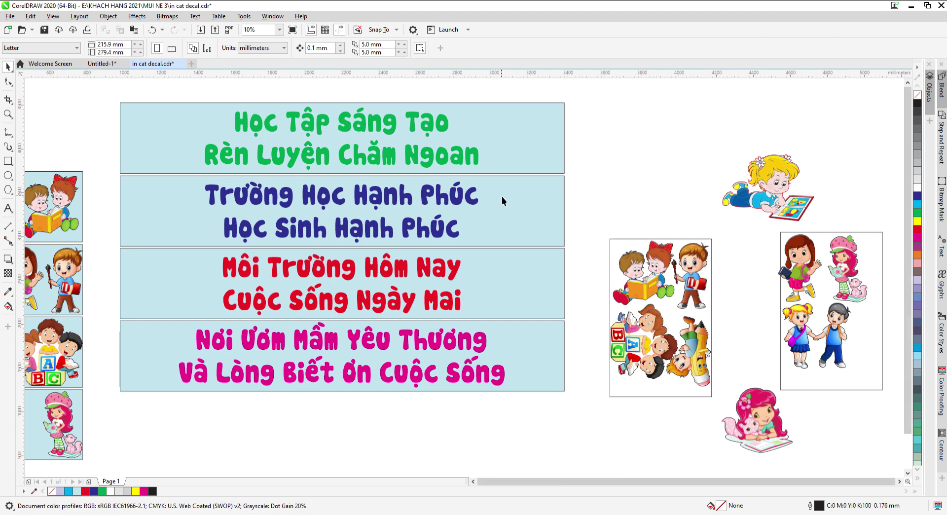
Move the lying strawberry girl with the kitten to the empty area right of the second frame.
{"action": "scroll", "coordinate": [502, 196], "scroll_direction": "down", "scroll_amount": 2}
{"action": "scroll", "coordinate": [680, 199], "scroll_direction": "up", "scroll_amount": 3}
{"action": "key", "text": "F3"}
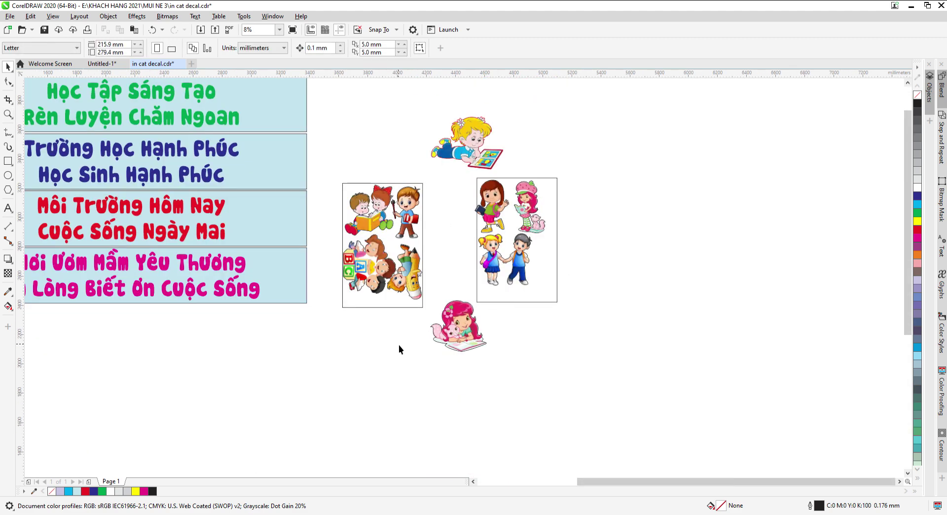
{"action": "key", "text": "F2"}
{"action": "left_click_drag", "start_coordinate": [353, 377], "coordinate": [649, 123]}
{"action": "left_click_drag", "start_coordinate": [399, 401], "coordinate": [599, 302]}
{"action": "key", "text": "z"}
{"action": "left_click_drag", "start_coordinate": [395, 384], "coordinate": [671, 157]}
{"action": "left_click", "coordinate": [671, 153]}
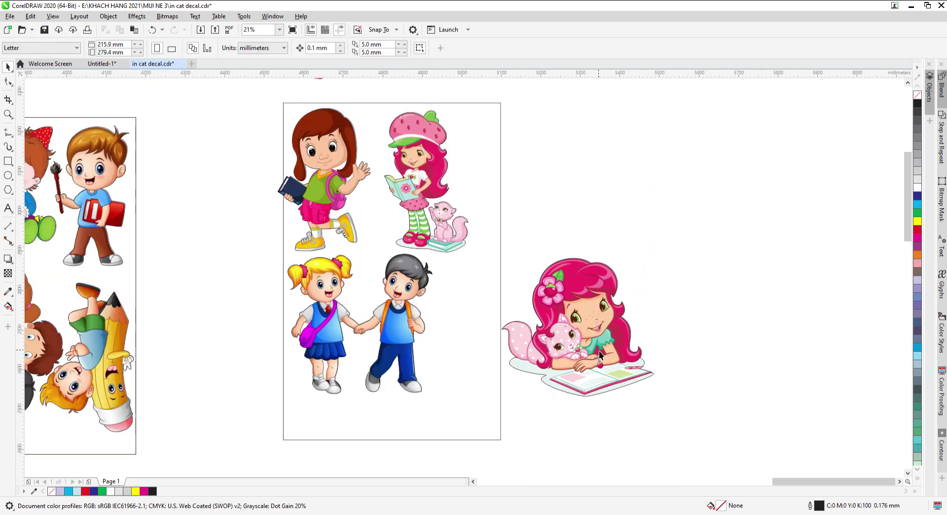
Move the lying strawberry girl over the second frame's right edge, close beside the boy of the schoolchildren pair.
{"action": "left_click_drag", "start_coordinate": [583, 321], "coordinate": [505, 341]}
{"action": "key", "text": "F2"}
{"action": "left_click_drag", "start_coordinate": [318, 423], "coordinate": [693, 271]}
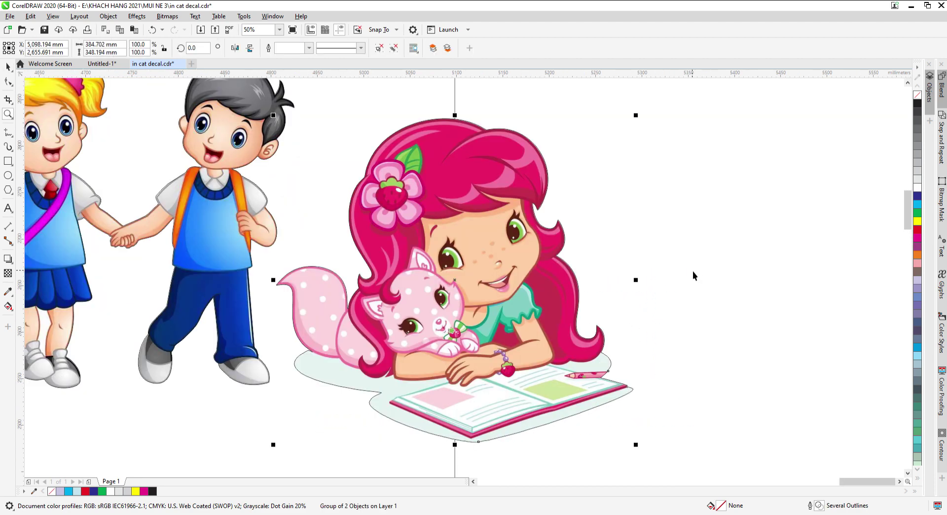
{"action": "scroll", "coordinate": [701, 283], "scroll_direction": "down", "scroll_amount": 1}
{"action": "left_click", "coordinate": [729, 306]}
{"action": "left_click", "coordinate": [572, 304]}
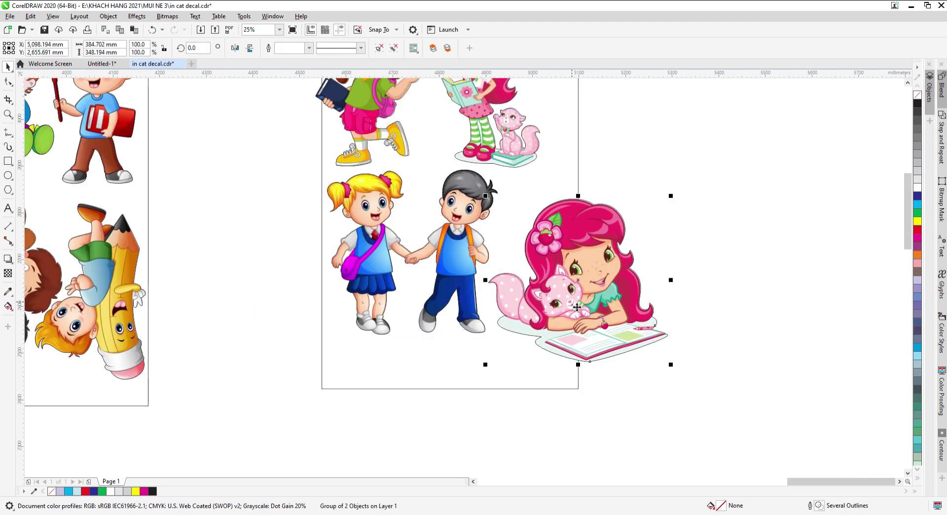
{"action": "scroll", "coordinate": [571, 304], "scroll_direction": "down", "scroll_amount": 1}
{"action": "key", "text": "F2"}
{"action": "left_click_drag", "start_coordinate": [423, 360], "coordinate": [655, 137]}
{"action": "key", "text": "Escape"}
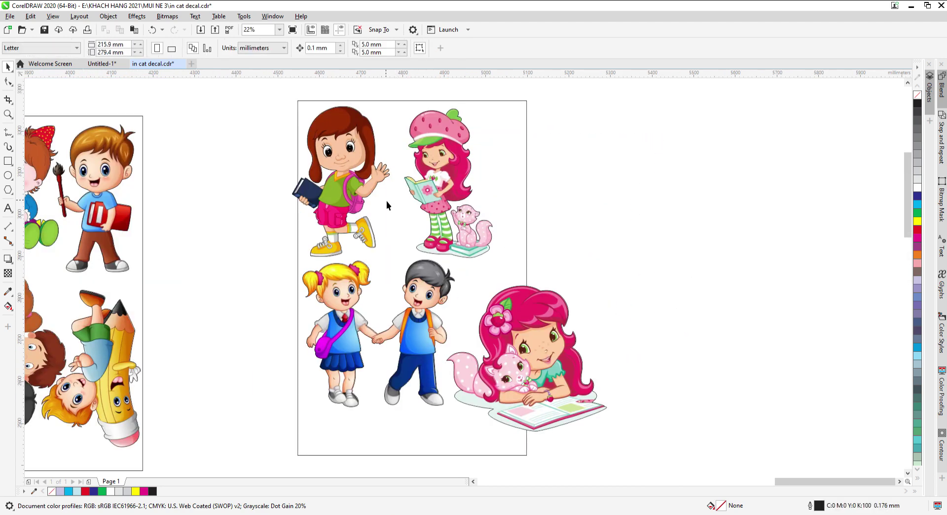
Clear the second frame's upper area by moving the standing strawberry girl and the backpack girl out beside the frame.
{"action": "left_click_drag", "start_coordinate": [442, 248], "coordinate": [615, 324]}
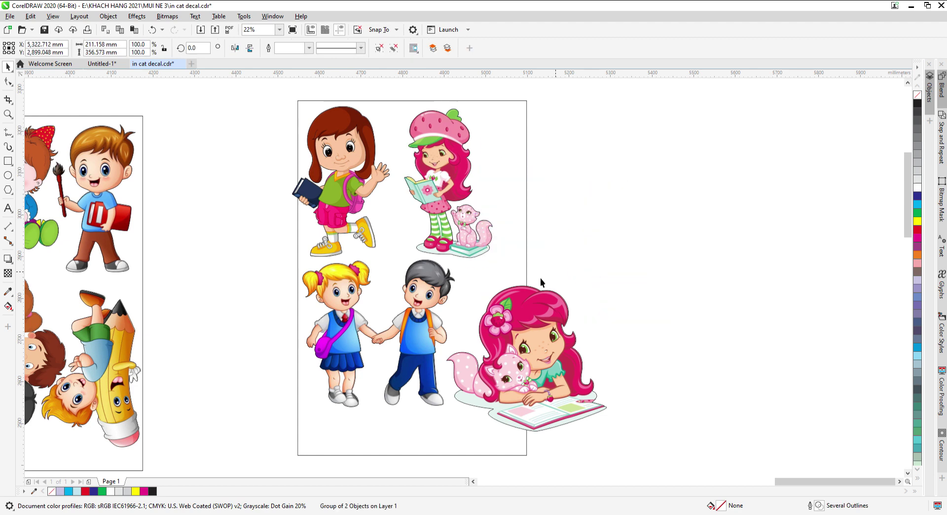
{"action": "left_click_drag", "start_coordinate": [513, 298], "coordinate": [678, 157]}
{"action": "left_click_drag", "start_coordinate": [341, 197], "coordinate": [720, 430]}
Place the lying strawberry girl in the second frame's upper left area and align her to the frame's left edge.
{"action": "left_click_drag", "start_coordinate": [714, 214], "coordinate": [417, 203]}
{"action": "left_click", "coordinate": [491, 215], "text": "shift"}
{"action": "key", "text": "l"}
{"action": "left_click", "coordinate": [610, 169]}
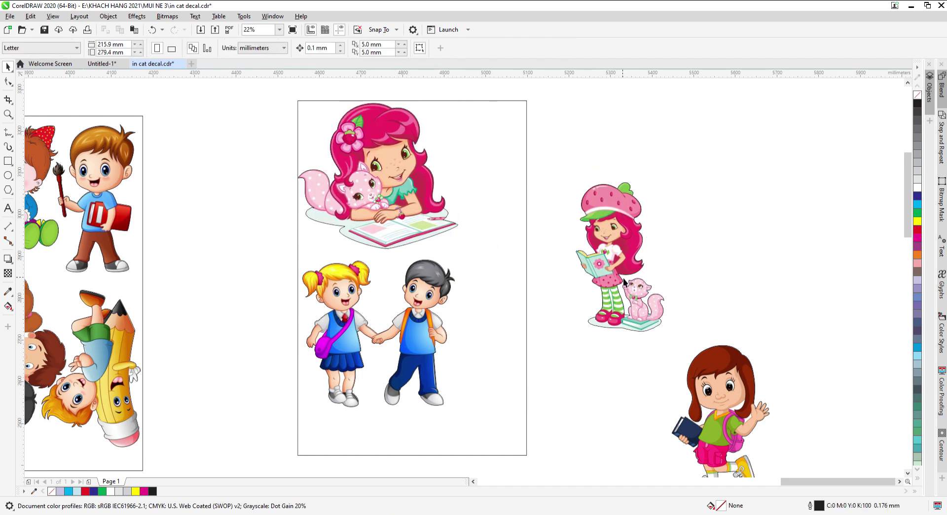
Try fitting the backpack girl beside the lying strawberry girl in the second frame, and undo that placement.
{"action": "left_click_drag", "start_coordinate": [499, 208], "coordinate": [499, 208]}
{"action": "left_click_drag", "start_coordinate": [618, 241], "coordinate": [626, 186]}
{"action": "left_click_drag", "start_coordinate": [727, 392], "coordinate": [494, 149]}
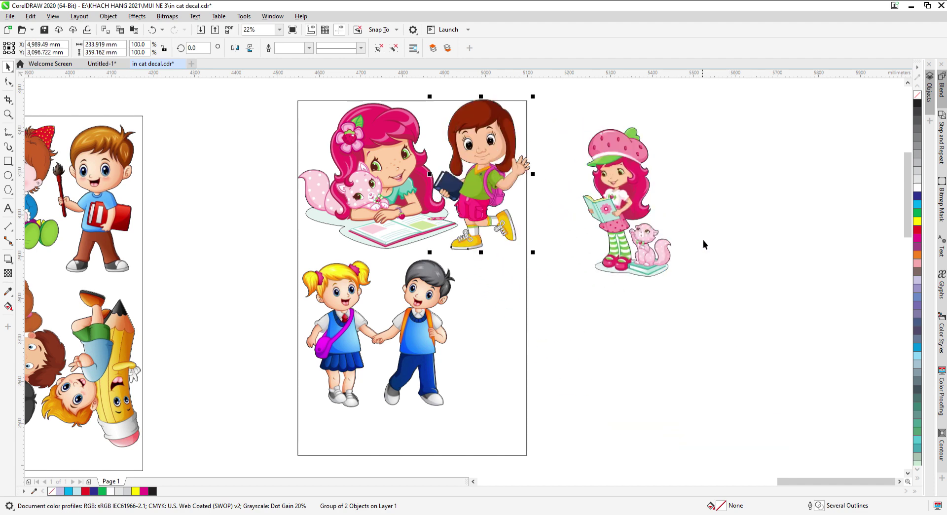
{"action": "key", "text": "ctrl+z"}
Rotate the lying strawberry girl in the second frame to 270 degrees.
{"action": "left_click", "coordinate": [441, 126]}
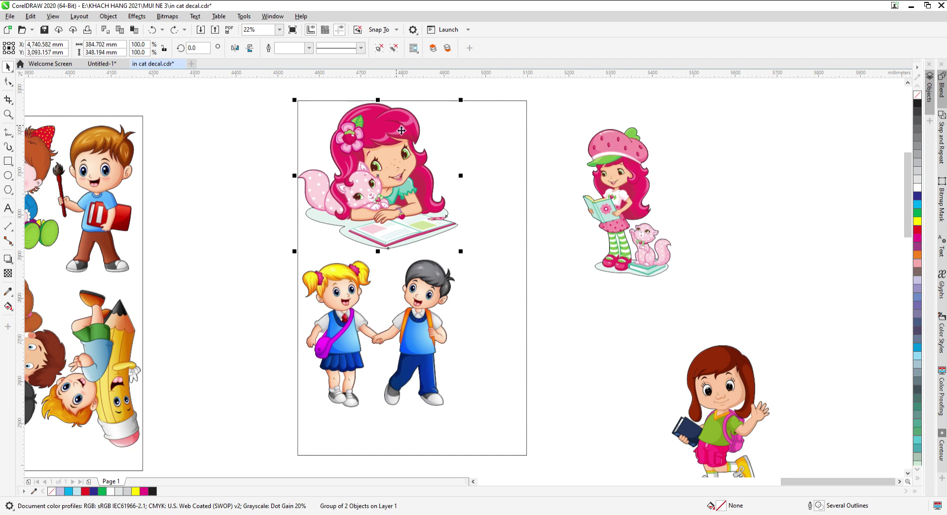
{"action": "left_click", "coordinate": [460, 125]}
{"action": "left_click_drag", "start_coordinate": [466, 105], "coordinate": [430, 221]}
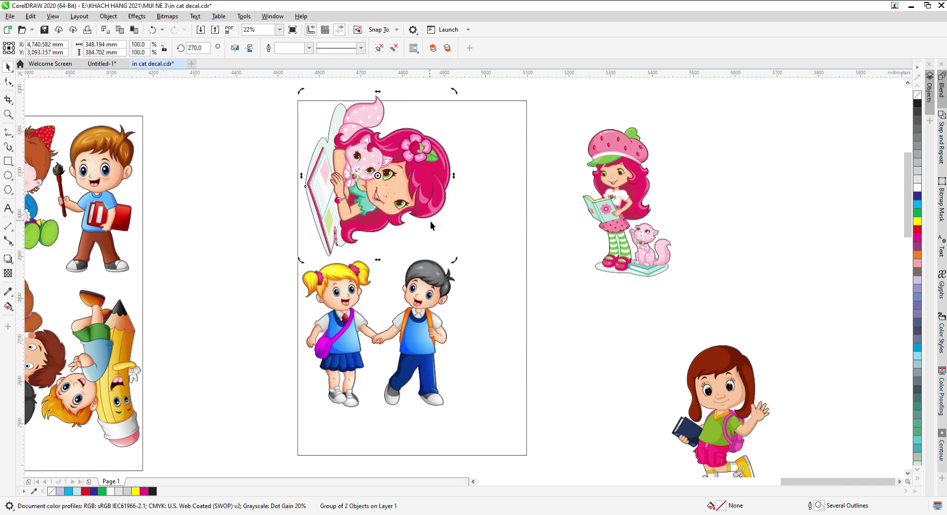
Move the backpack girl farther away and place the standing strawberry girl in the second frame beside the rotated lying girl.
{"action": "left_click_drag", "start_coordinate": [631, 221], "coordinate": [668, 235]}
{"action": "left_click_drag", "start_coordinate": [723, 407], "coordinate": [758, 295]}
{"action": "left_click_drag", "start_coordinate": [654, 271], "coordinate": [493, 213]}
{"action": "left_click", "coordinate": [580, 233]}
Align the rotated lying strawberry girl with the left edge of the second frame.
{"action": "scroll", "coordinate": [553, 281], "scroll_direction": "down", "scroll_amount": 2}
{"action": "key", "text": "F2"}
{"action": "left_click_drag", "start_coordinate": [393, 374], "coordinate": [660, 175]}
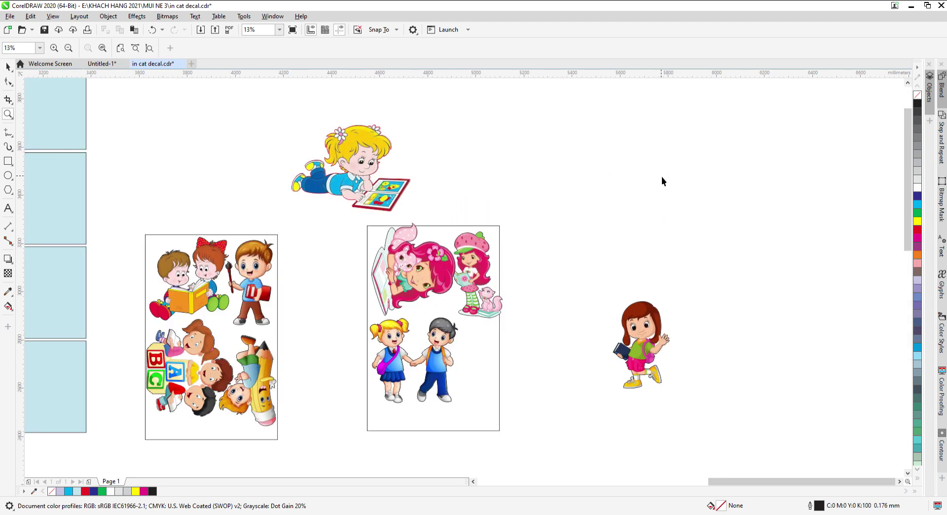
{"action": "left_click", "coordinate": [396, 292]}
{"action": "left_click", "coordinate": [490, 351], "text": "shift"}
{"action": "key", "text": "l"}
{"action": "left_click", "coordinate": [534, 294]}
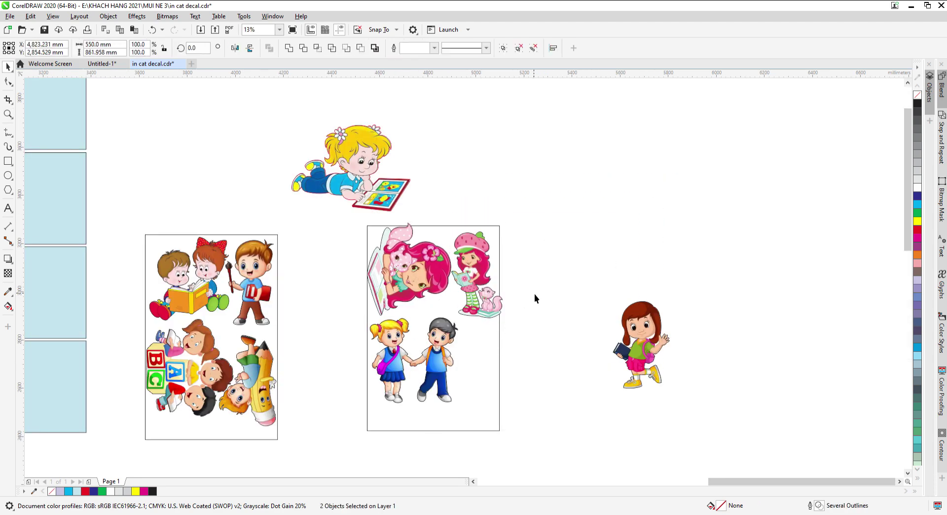
Shift the standing strawberry girl slightly lower and align her with the right edge of the second frame.
{"action": "key", "text": "F2"}
{"action": "left_click_drag", "start_coordinate": [345, 337], "coordinate": [535, 256]}
{"action": "key", "text": "space"}
{"action": "left_click", "coordinate": [543, 321]}
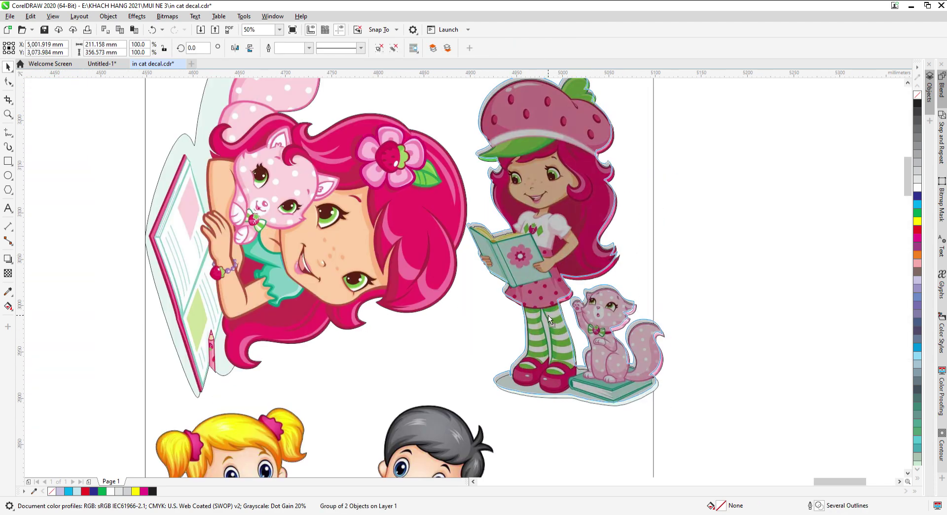
{"action": "left_click_drag", "start_coordinate": [543, 321], "coordinate": [546, 350]}
{"action": "left_click", "coordinate": [619, 455], "text": "shift"}
{"action": "key", "text": "r"}
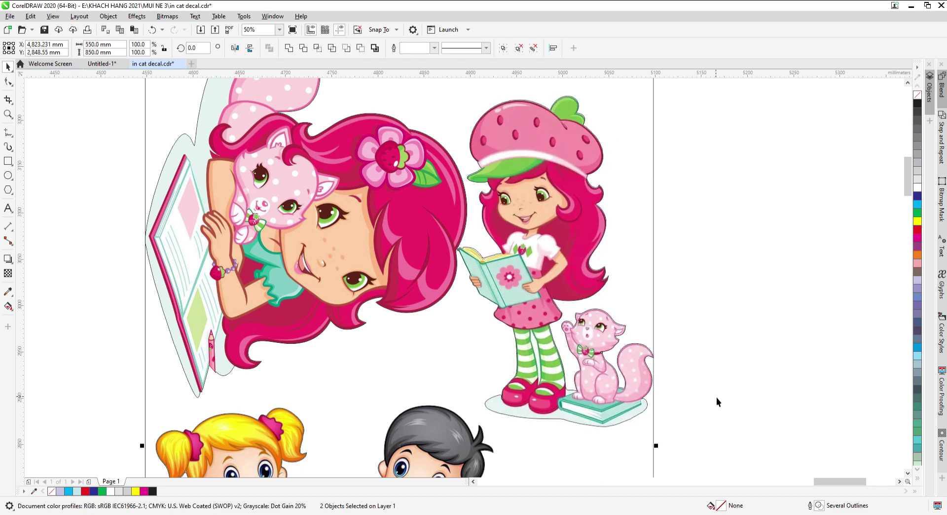
{"action": "left_click", "coordinate": [716, 398]}
Examine the clearance between the two strawberry girls' outlines and around the standing girl's kitten near the frame edge.
{"action": "key", "text": "F2"}
{"action": "left_click_drag", "start_coordinate": [393, 296], "coordinate": [536, 241]}
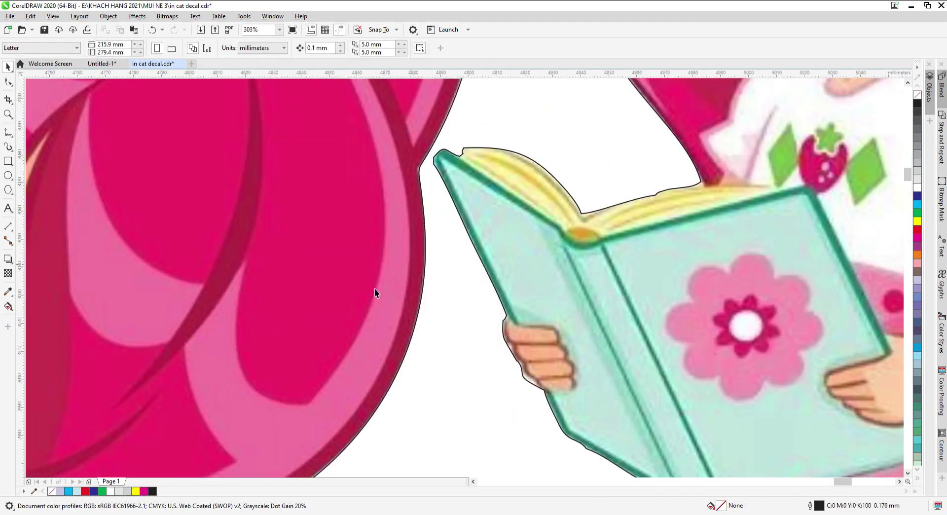
{"action": "scroll", "coordinate": [375, 289], "scroll_direction": "down", "scroll_amount": 3}
{"action": "left_click", "coordinate": [439, 367]}
{"action": "key", "text": "F2"}
{"action": "left_click_drag", "start_coordinate": [295, 428], "coordinate": [620, 275]}
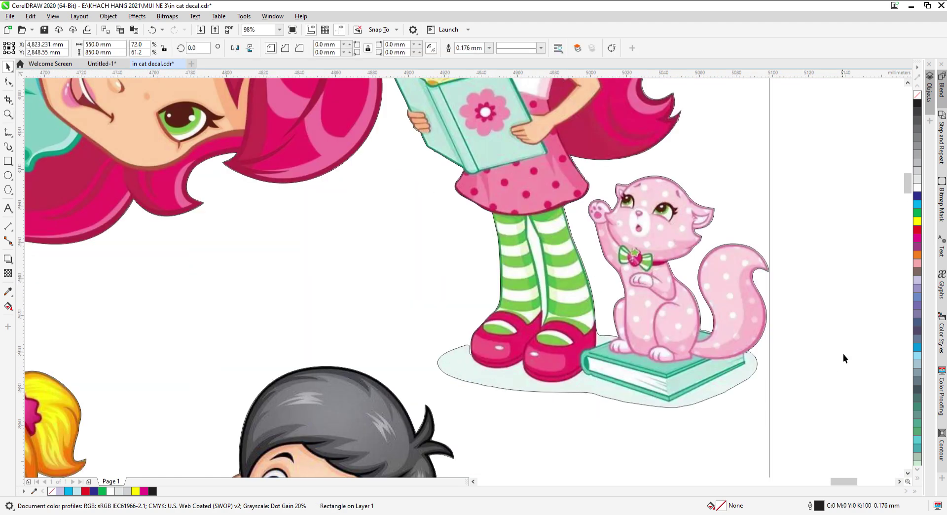
{"action": "left_click", "coordinate": [843, 354]}
Try shifting the standing strawberry girl farther down in the second frame and undo the moves.
{"action": "left_click", "coordinate": [606, 329]}
{"action": "left_click_drag", "start_coordinate": [606, 330], "coordinate": [605, 345]}
{"action": "key", "text": "ctrl+z"}
{"action": "left_click_drag", "start_coordinate": [650, 322], "coordinate": [650, 349]}
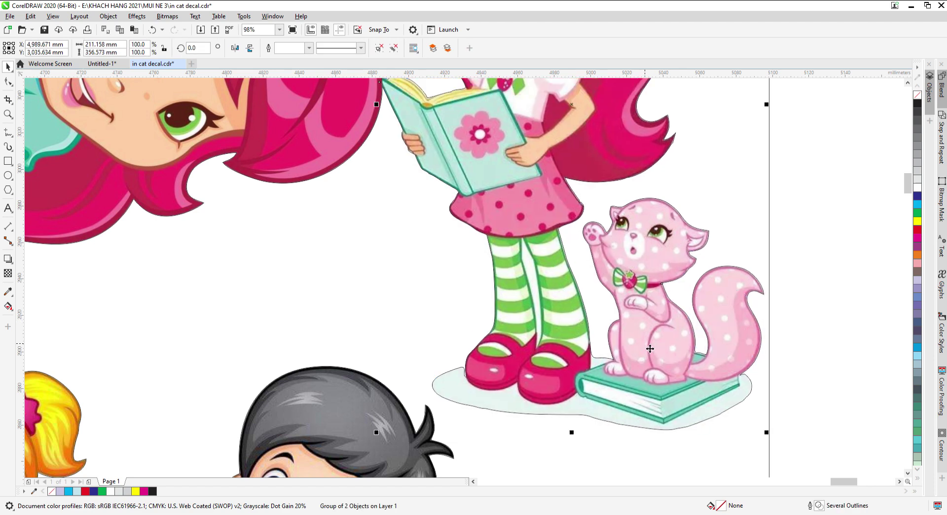
{"action": "scroll", "coordinate": [500, 363], "scroll_direction": "down", "scroll_amount": 1}
{"action": "key", "text": "ctrl+z"}
{"action": "left_click", "coordinate": [731, 297]}
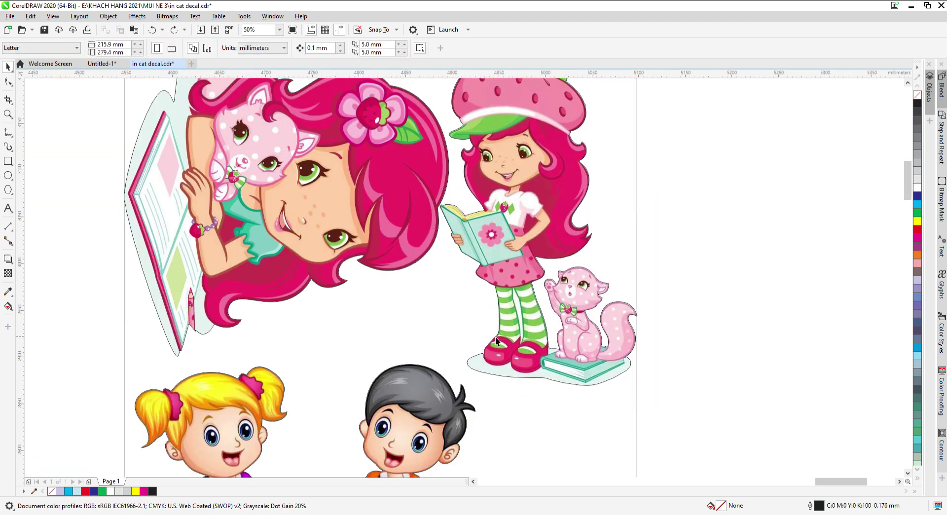
Align the rotated lying strawberry girl with the top edge of the second frame.
{"action": "scroll", "coordinate": [748, 320], "scroll_direction": "down", "scroll_amount": 3}
{"action": "key", "text": "z"}
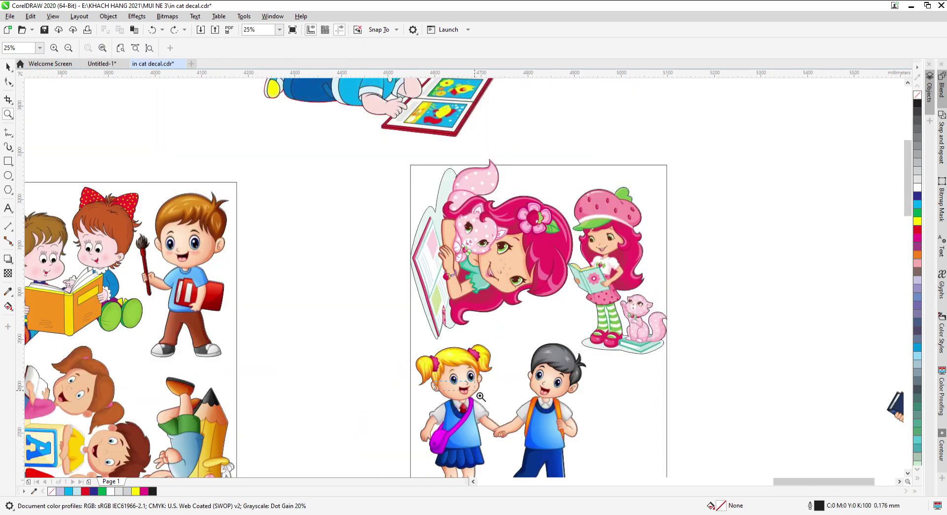
{"action": "left_click_drag", "start_coordinate": [754, 140], "coordinate": [755, 140]}
{"action": "key", "text": "space"}
{"action": "left_click", "coordinate": [311, 246]}
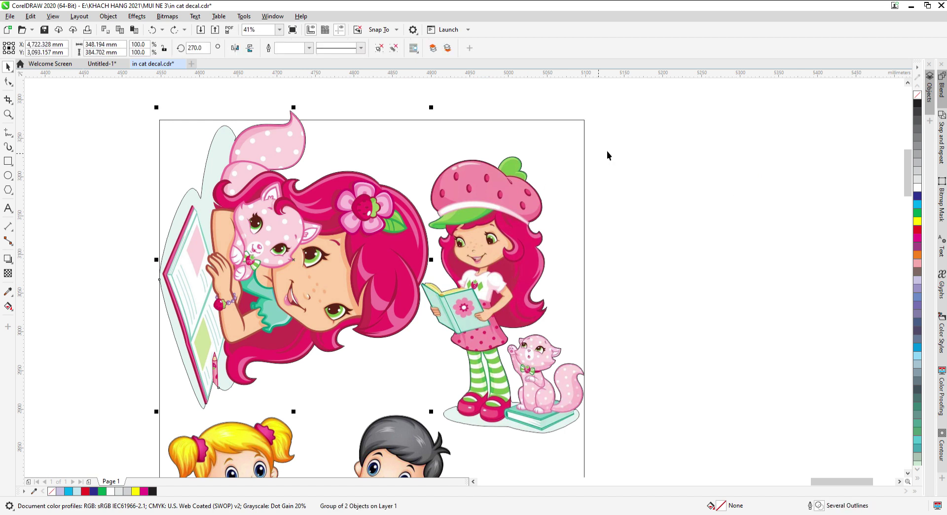
{"action": "left_click", "coordinate": [570, 141], "text": "shift"}
{"action": "key", "text": "t"}
{"action": "left_click", "coordinate": [615, 209]}
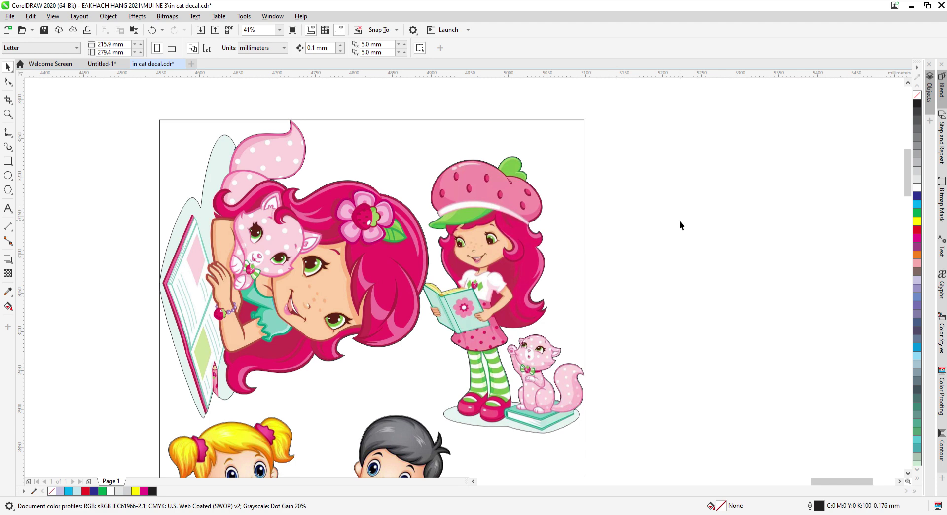
Bring the backpack girl closer to the second frame and move the standing strawberry girl out of it, below her.
{"action": "scroll", "coordinate": [594, 242], "scroll_direction": "down", "scroll_amount": 5}
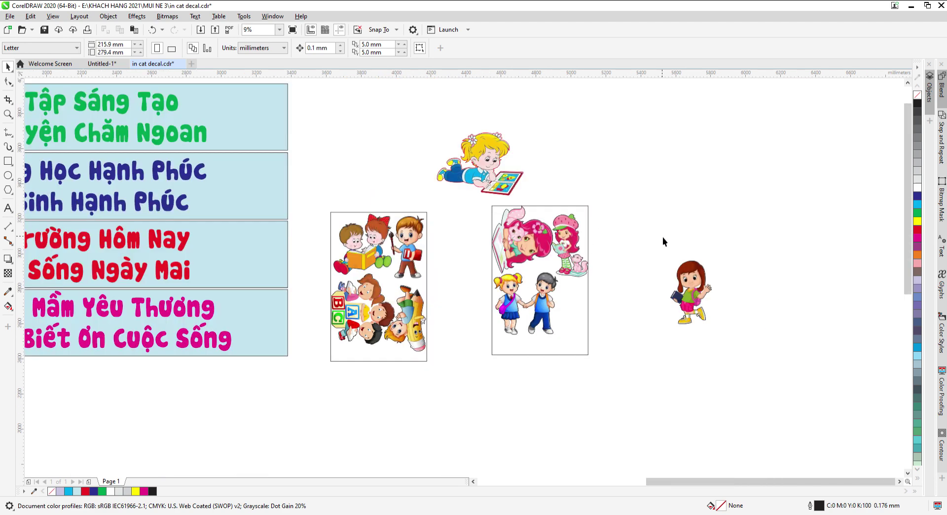
{"action": "key", "text": "z"}
{"action": "left_click_drag", "start_coordinate": [387, 401], "coordinate": [738, 161]}
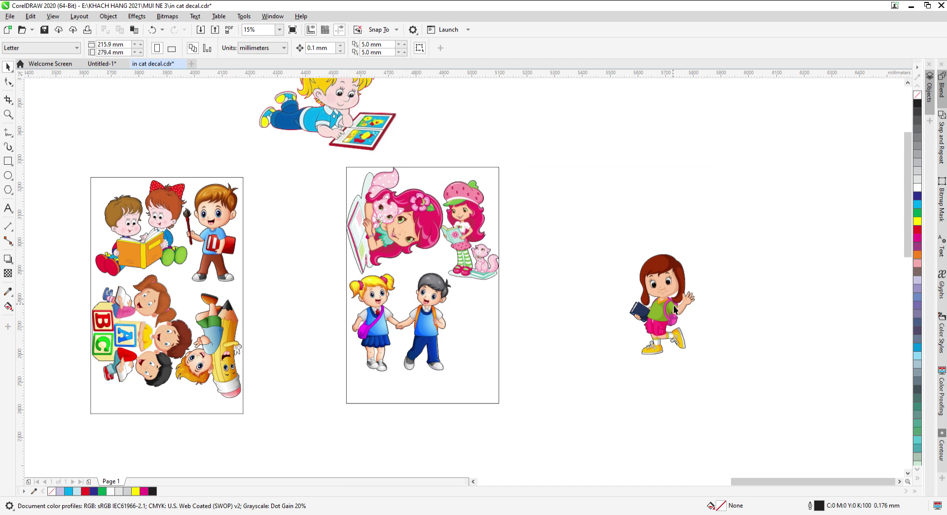
{"action": "key", "text": "space"}
{"action": "left_click_drag", "start_coordinate": [674, 306], "coordinate": [607, 266]}
{"action": "left_click_drag", "start_coordinate": [472, 245], "coordinate": [692, 376]}
Try rotating only the outline curve of the schoolchildren pair and undo the rotation.
{"action": "left_click", "coordinate": [437, 313]}
{"action": "left_click", "coordinate": [438, 313]}
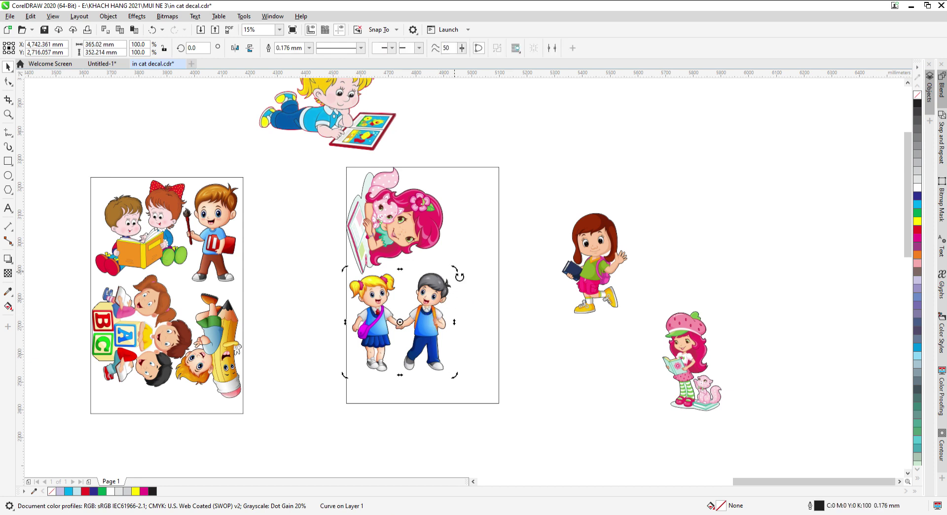
{"action": "left_click_drag", "start_coordinate": [457, 276], "coordinate": [452, 372]}
{"action": "key", "text": "ctrl+z"}
{"action": "left_click", "coordinate": [563, 354]}
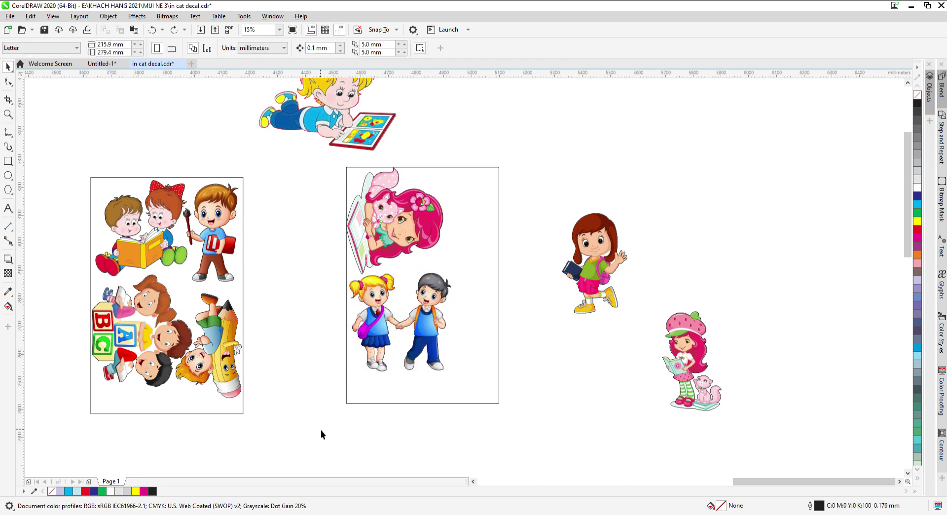
Group the schoolchildren pair with its outline and rotate the group to 270 degrees.
{"action": "left_click_drag", "start_coordinate": [495, 256], "coordinate": [451, 373]}
{"action": "key", "text": "ctrl+g"}
{"action": "left_click", "coordinate": [434, 297]}
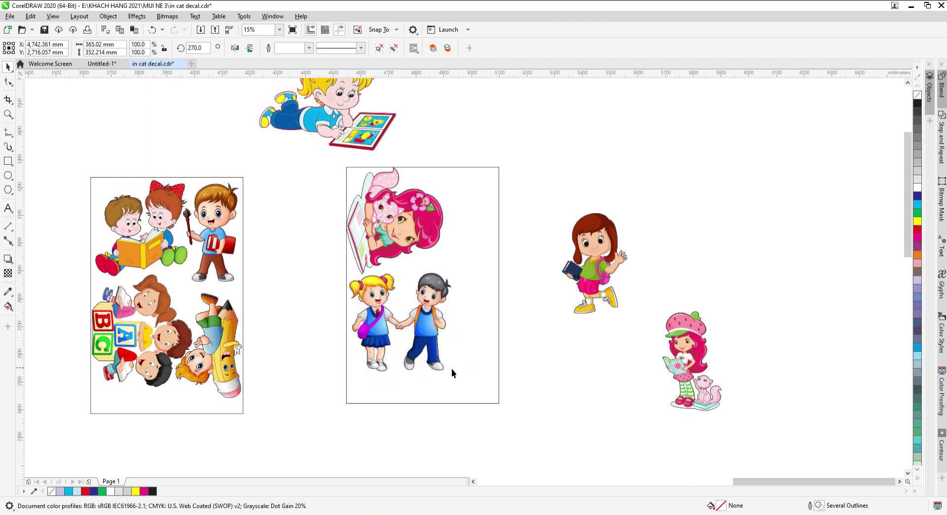
{"action": "left_click", "coordinate": [362, 402]}
{"action": "left_click_drag", "start_coordinate": [361, 402], "coordinate": [565, 186]}
Move the rotated schoolchildren pair up close to the lying strawberry girl and align it with the second frame's left edge.
{"action": "left_click", "coordinate": [429, 296]}
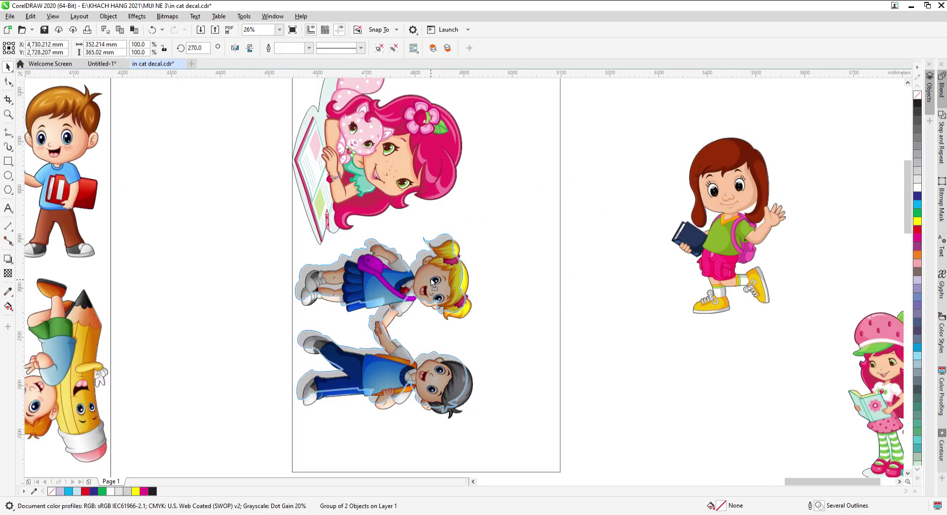
{"action": "left_click_drag", "start_coordinate": [431, 275], "coordinate": [431, 265]}
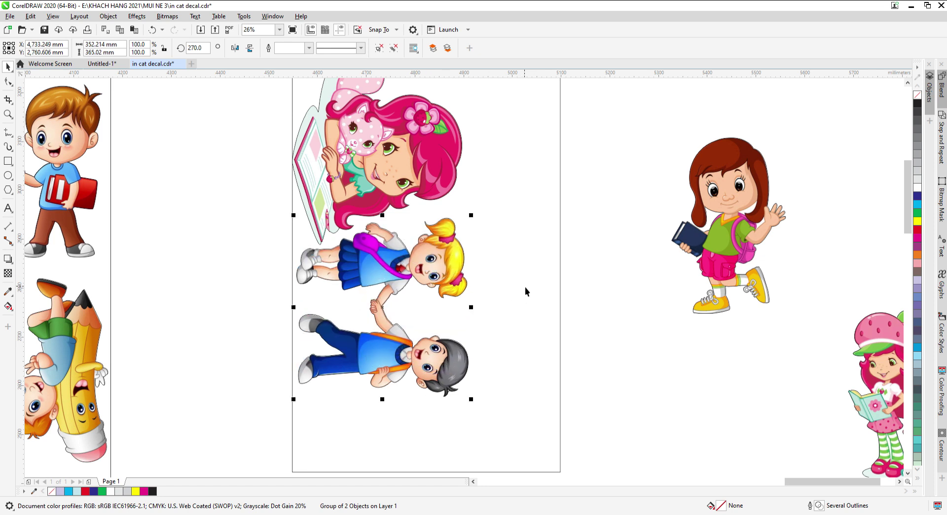
{"action": "left_click", "coordinate": [528, 289], "text": "shift"}
{"action": "key", "text": "l"}
{"action": "left_click", "coordinate": [626, 291]}
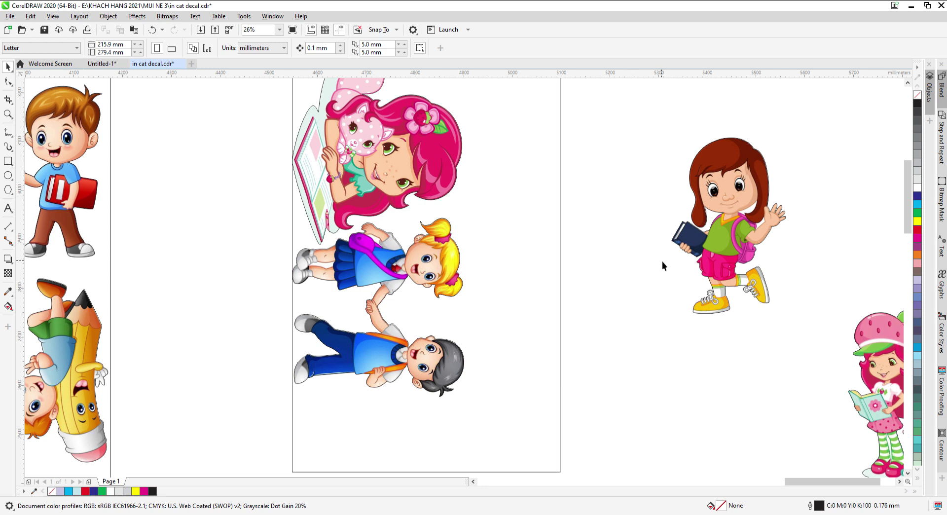
Park the standing strawberry girl outside the frame and fit the backpack girl into the second frame, aligned to its right edge.
{"action": "scroll", "coordinate": [642, 310], "scroll_direction": "down", "scroll_amount": 2}
{"action": "left_click_drag", "start_coordinate": [756, 342], "coordinate": [688, 378]}
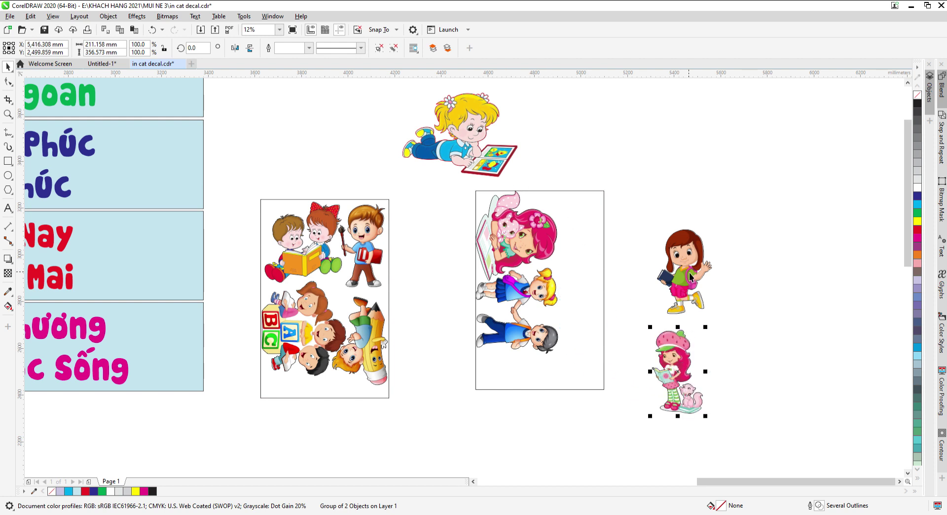
{"action": "left_click_drag", "start_coordinate": [688, 272], "coordinate": [574, 245]}
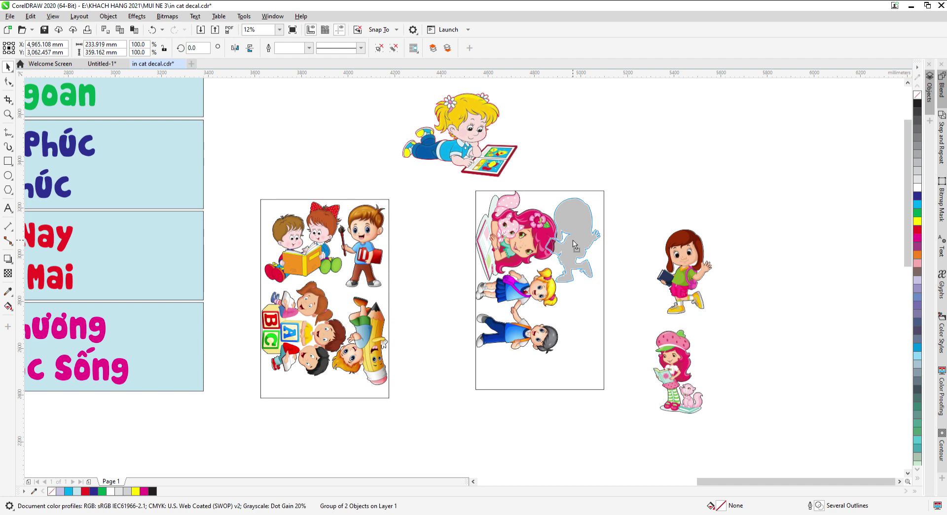
{"action": "left_click_drag", "start_coordinate": [573, 244], "coordinate": [580, 264]}
{"action": "left_click", "coordinate": [587, 330], "text": "shift"}
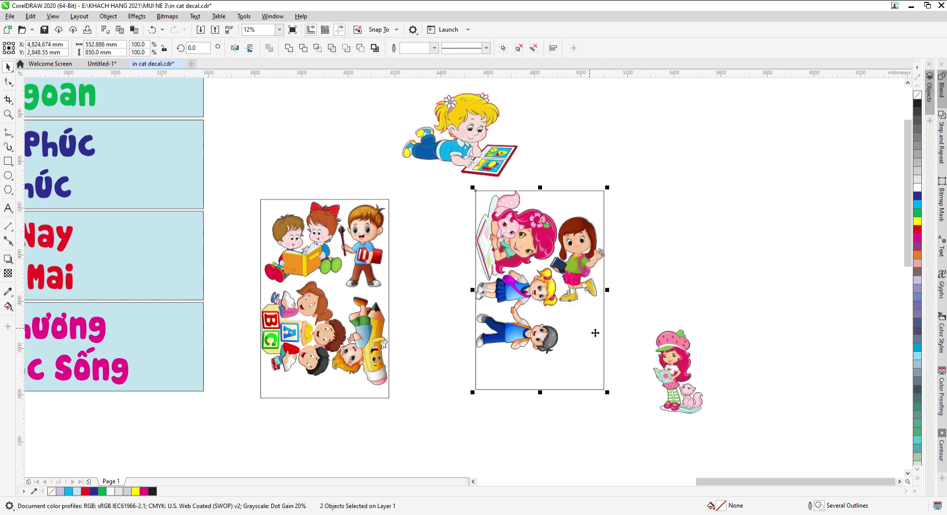
{"action": "left_click", "coordinate": [641, 282]}
Move the blonde girl lying with a book to the area outside the second frame, above the standing strawberry girl.
{"action": "key", "text": "z"}
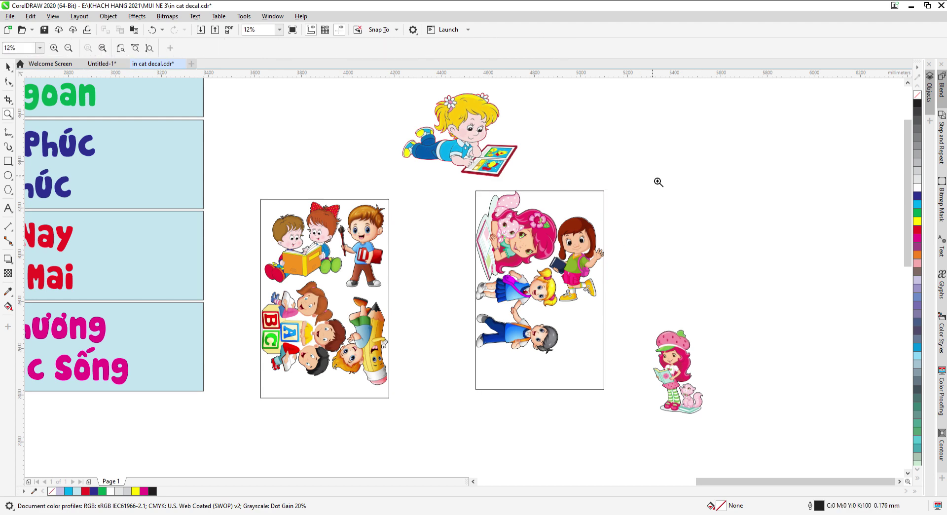
{"action": "left_click_drag", "start_coordinate": [659, 182], "coordinate": [466, 433]}
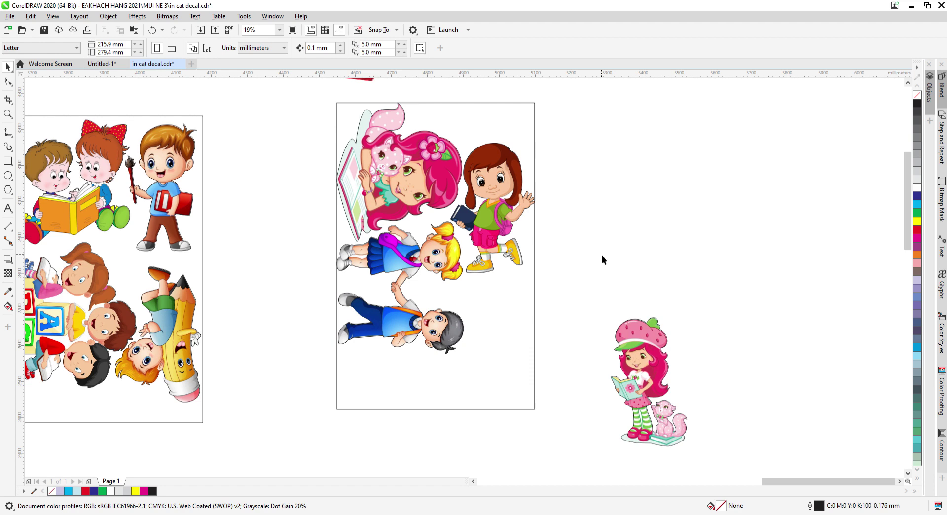
{"action": "key", "text": "F2"}
{"action": "left_click_drag", "start_coordinate": [590, 116], "coordinate": [314, 289]}
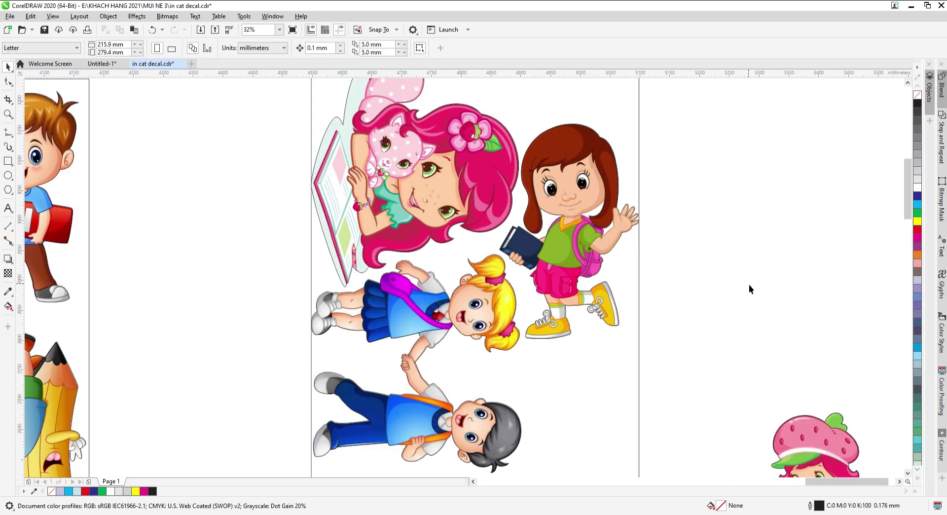
{"action": "scroll", "coordinate": [609, 232], "scroll_direction": "down", "scroll_amount": 2}
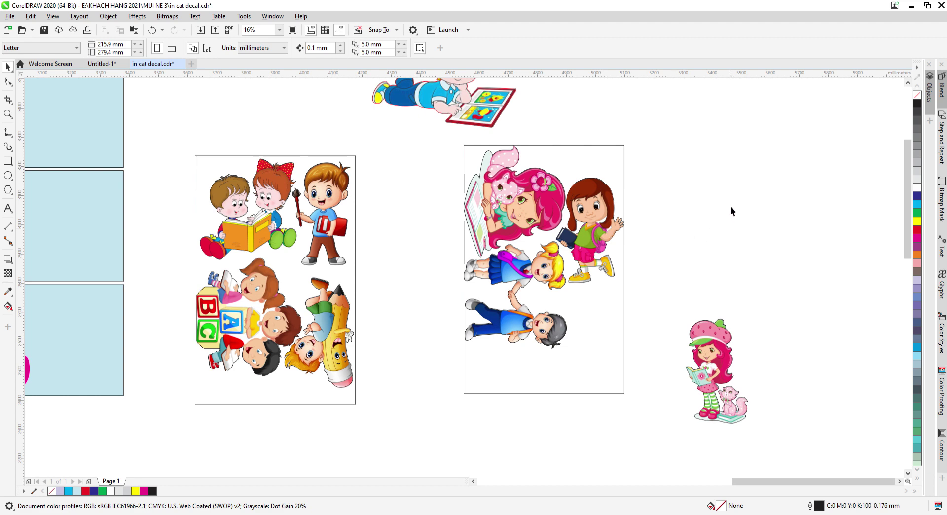
{"action": "left_click_drag", "start_coordinate": [454, 109], "coordinate": [740, 222]}
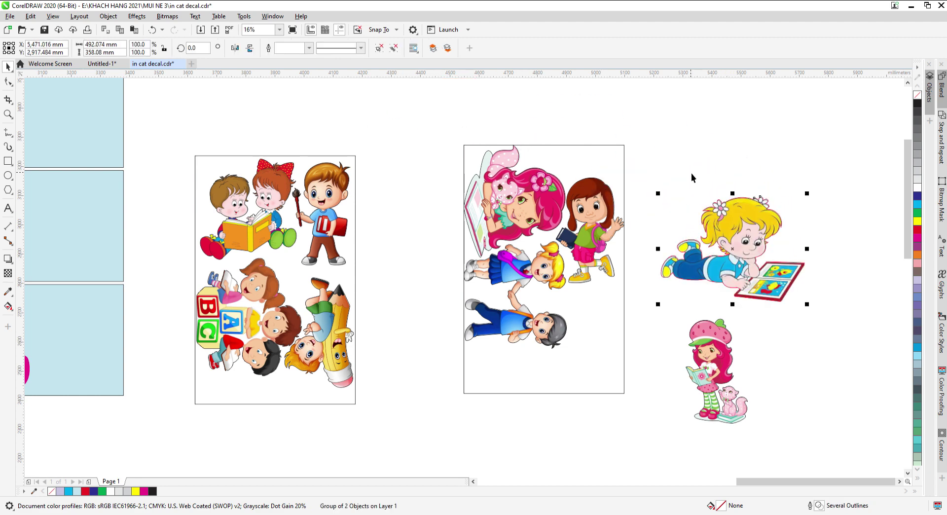
Turn the standing strawberry girl upside down and fit her into the second frame's lower-right corner, below the backpack girl.
{"action": "scroll", "coordinate": [667, 273], "scroll_direction": "down", "scroll_amount": 2}
{"action": "key", "text": "F2"}
{"action": "left_click_drag", "start_coordinate": [497, 355], "coordinate": [753, 213]}
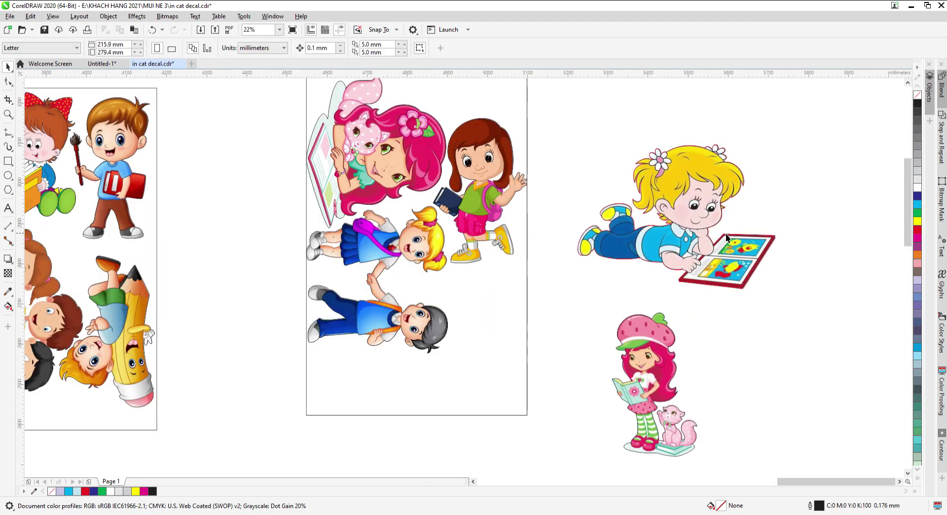
{"action": "left_click_drag", "start_coordinate": [656, 365], "coordinate": [489, 317]}
{"action": "left_click", "coordinate": [489, 316]}
{"action": "left_click_drag", "start_coordinate": [536, 262], "coordinate": [767, 105]}
{"action": "left_click", "coordinate": [592, 370]}
{"action": "scroll", "coordinate": [422, 401], "scroll_direction": "up", "scroll_amount": 3}
{"action": "left_click", "coordinate": [697, 350]}
{"action": "scroll", "coordinate": [626, 360], "scroll_direction": "down", "scroll_amount": 4}
Examine the arrangement in the second frame, especially the backpack girl's raised hand at the frame's right edge.
{"action": "key", "text": "F2"}
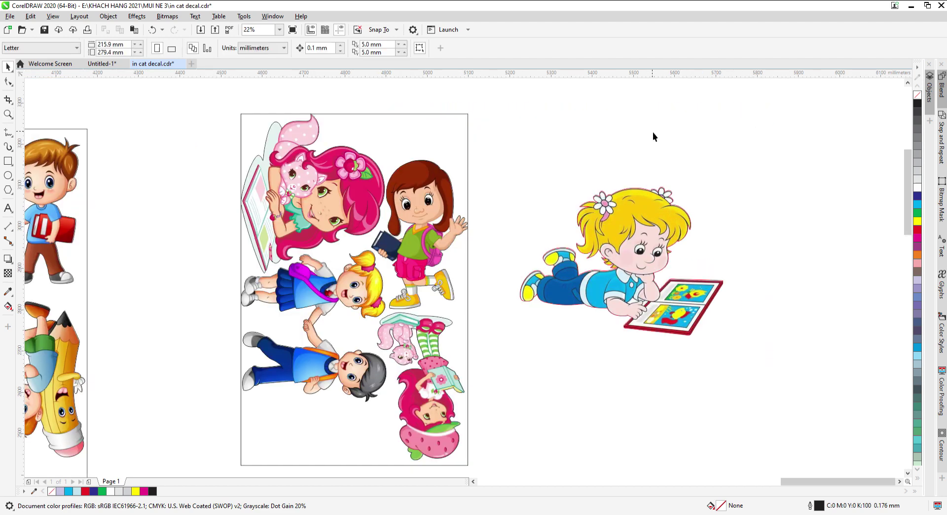
{"action": "left_click_drag", "start_coordinate": [628, 262], "coordinate": [635, 310]}
{"action": "left_click", "coordinate": [652, 187]}
{"action": "scroll", "coordinate": [652, 186], "scroll_direction": "down", "scroll_amount": 2}
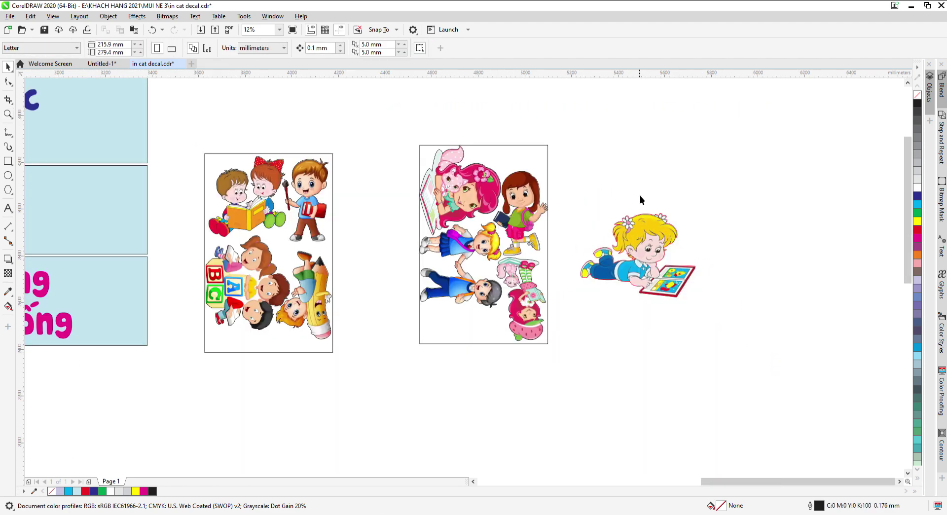
{"action": "scroll", "coordinate": [561, 190], "scroll_direction": "up", "scroll_amount": 5}
{"action": "scroll", "coordinate": [685, 281], "scroll_direction": "down", "scroll_amount": 4}
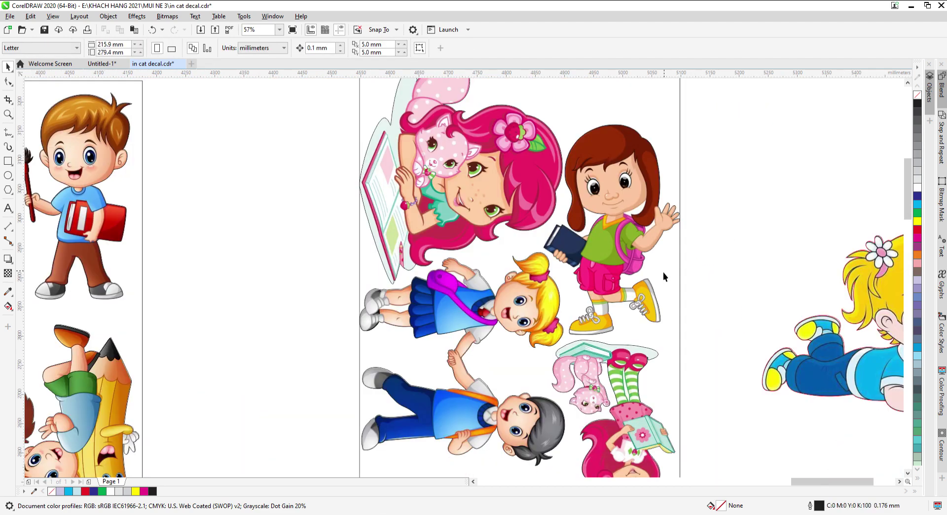
{"action": "key", "text": "z"}
{"action": "scroll", "coordinate": [697, 224], "scroll_direction": "up", "scroll_amount": 7}
{"action": "key", "text": "space"}
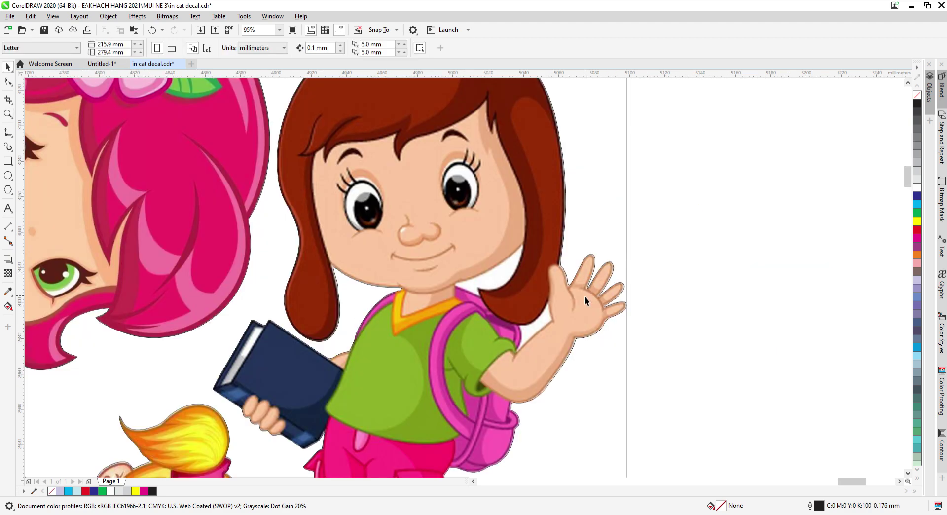
Try to shift the backpack girl slightly inward from the second frame's right edge.
{"action": "scroll", "coordinate": [627, 233], "scroll_direction": "down", "scroll_amount": 2}
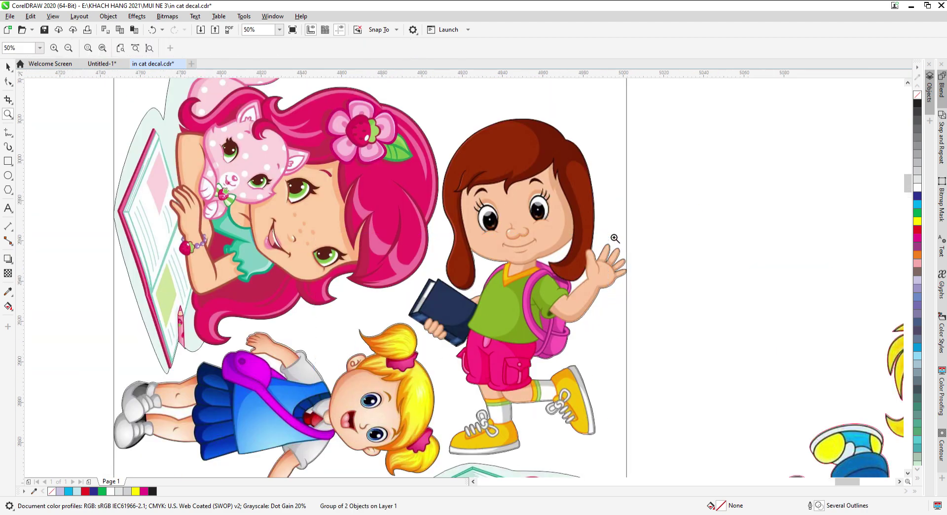
{"action": "scroll", "coordinate": [613, 238], "scroll_direction": "up", "scroll_amount": 3}
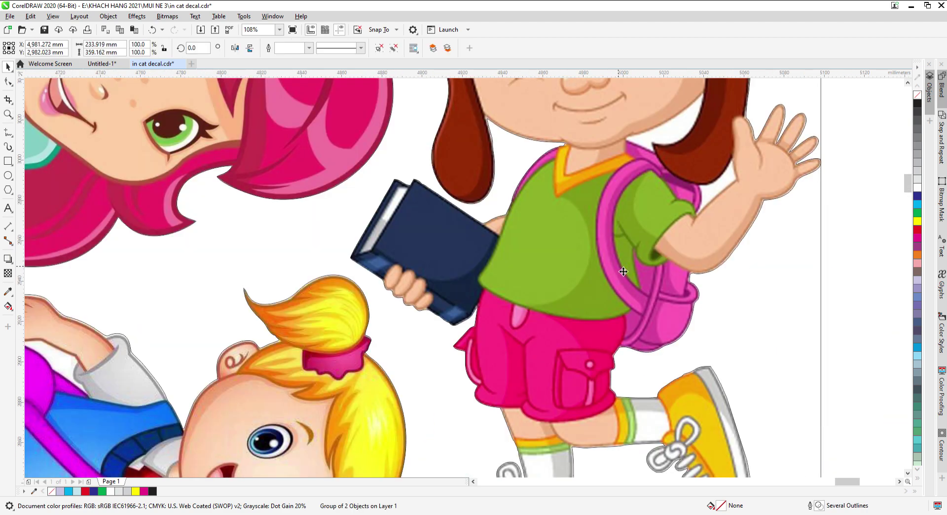
{"action": "left_click_drag", "start_coordinate": [624, 272], "coordinate": [601, 265]}
{"action": "scroll", "coordinate": [626, 310], "scroll_direction": "down", "scroll_amount": 3}
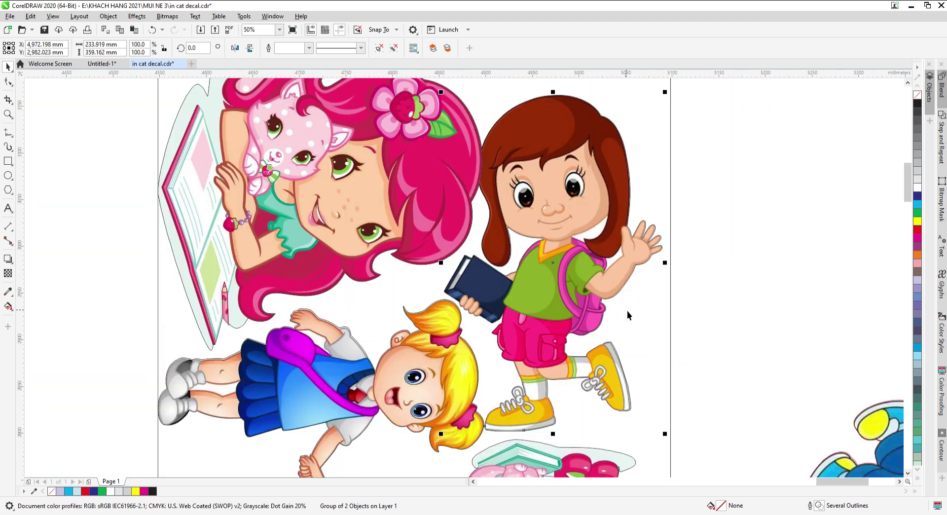
{"action": "key", "text": "ctrl+z"}
{"action": "left_click", "coordinate": [746, 289]}
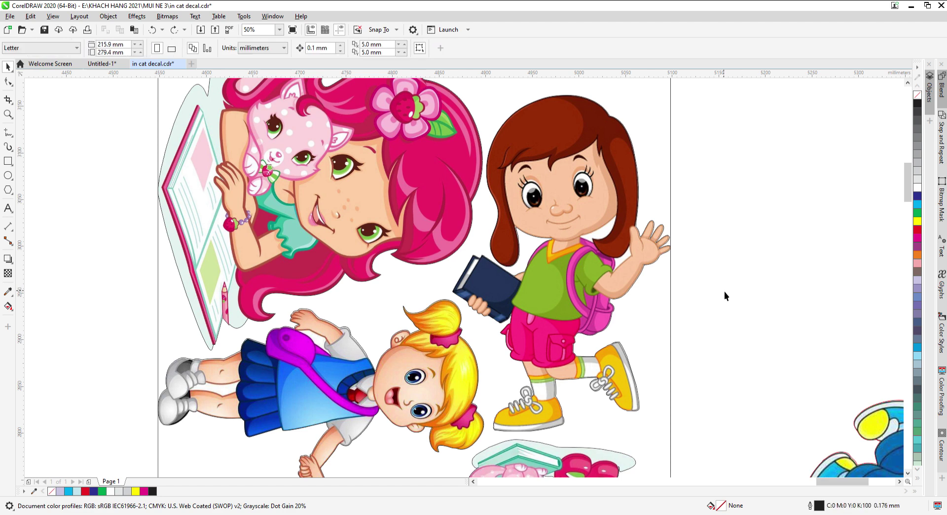
Move the blonde girl lying with a book up until she is level with the second frame's upper edge.
{"action": "scroll", "coordinate": [650, 296], "scroll_direction": "down", "scroll_amount": 1}
{"action": "scroll", "coordinate": [650, 199], "scroll_direction": "down", "scroll_amount": 1}
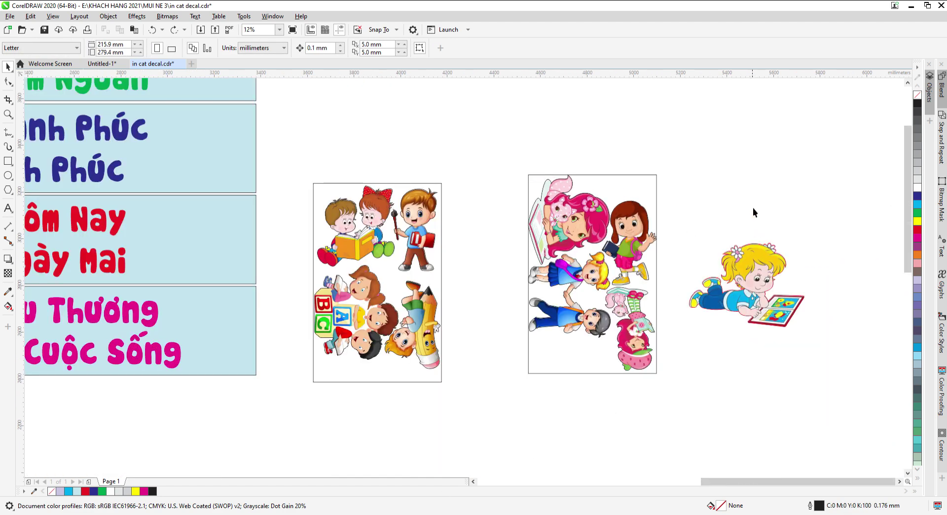
{"action": "key", "text": "z"}
{"action": "left_click_drag", "start_coordinate": [332, 398], "coordinate": [803, 155]}
{"action": "left_click_drag", "start_coordinate": [728, 320], "coordinate": [693, 211]}
{"action": "left_click", "coordinate": [595, 207]}
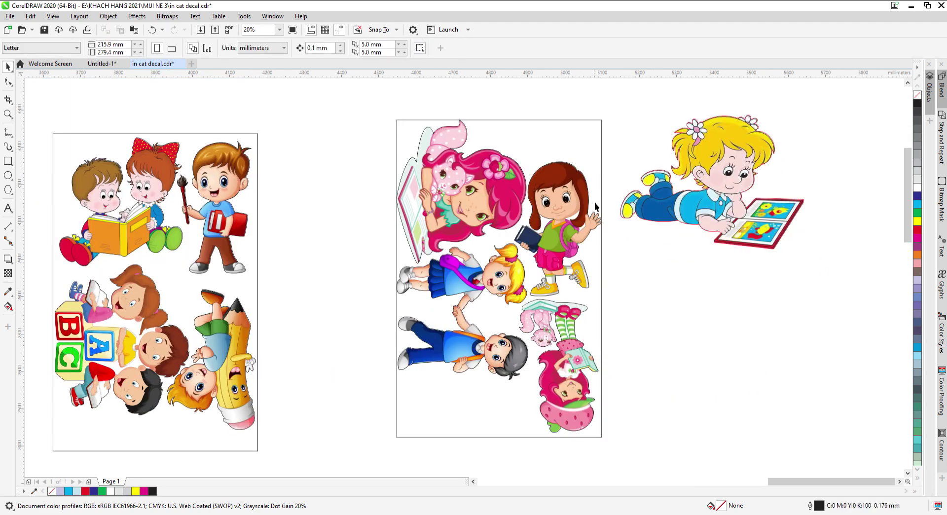
Move the filled second frame up beside the first one and place an empty 550 × 850 mm copy of the frame below the blonde girl.
{"action": "left_click", "coordinate": [585, 159]}
{"action": "scroll", "coordinate": [421, 180], "scroll_direction": "down", "scroll_amount": 2}
{"action": "left_click_drag", "start_coordinate": [379, 333], "coordinate": [562, 222]}
{"action": "left_click", "coordinate": [469, 113]}
{"action": "right_click", "coordinate": [563, 222]}
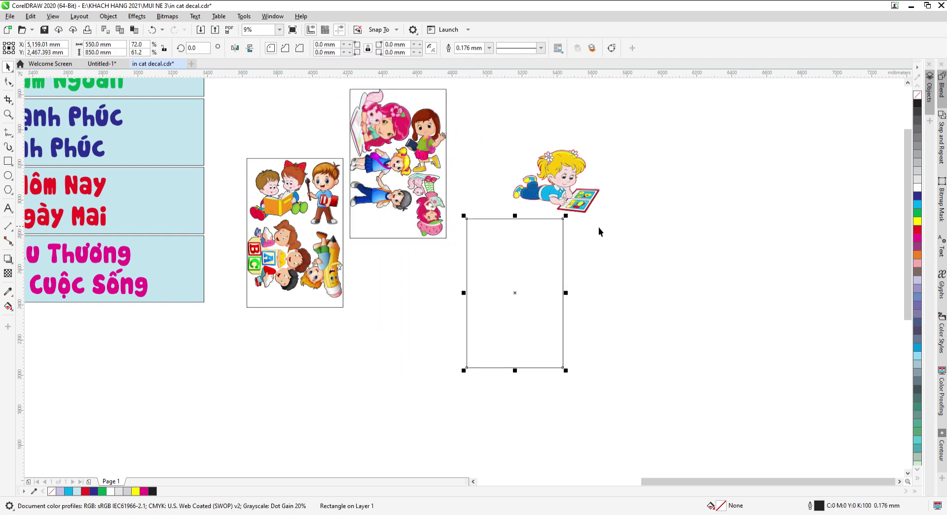
Move the blonde girl into the upper part of the empty third frame and centre her horizontally on it.
{"action": "left_click_drag", "start_coordinate": [556, 168], "coordinate": [514, 240]}
{"action": "key", "text": "F2"}
{"action": "left_click_drag", "start_coordinate": [442, 306], "coordinate": [577, 197]}
{"action": "left_click", "coordinate": [657, 212], "text": "shift"}
{"action": "key", "text": "c"}
{"action": "left_click", "coordinate": [702, 223]}
Send the third frame to the back, behind the blonde girl.
{"action": "left_click", "coordinate": [537, 207]}
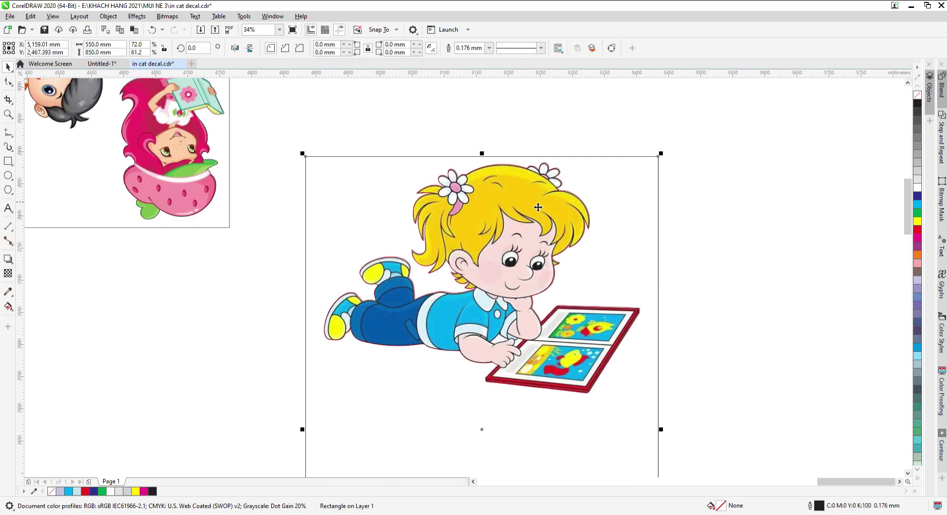
{"action": "left_click", "coordinate": [517, 208]}
{"action": "left_click", "coordinate": [717, 222]}
{"action": "left_click", "coordinate": [483, 227]}
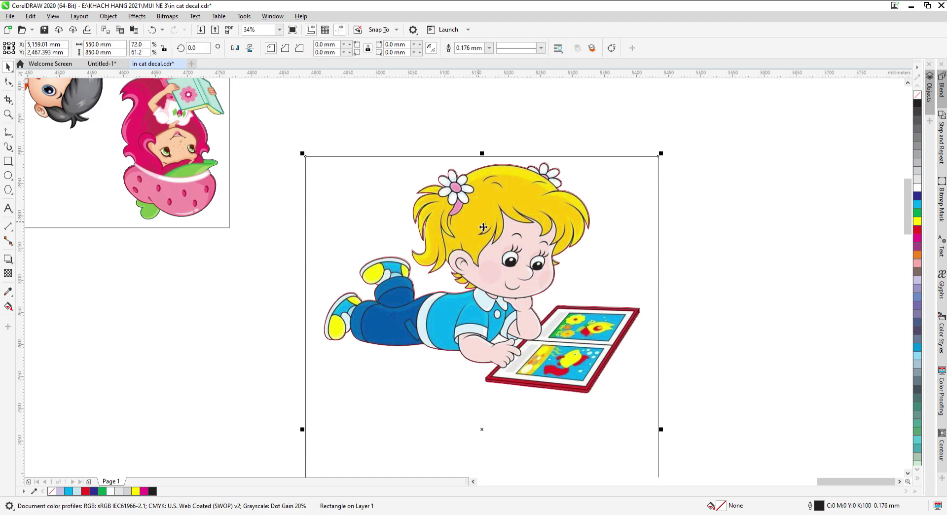
{"action": "key", "text": "shift+Page_Down"}
{"action": "left_click", "coordinate": [706, 224]}
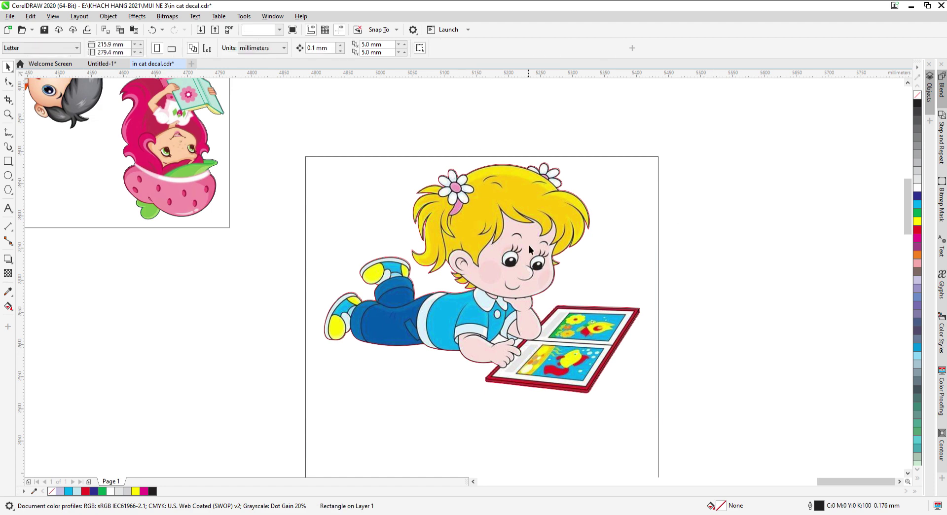
{"action": "left_click", "coordinate": [480, 240]}
{"action": "left_click", "coordinate": [744, 232]}
Move the green "Học Tập Sáng Tạo / Rèn Luyện Chăm Ngoan" slogan off its banner onto the third frame, below the blonde girl.
{"action": "key", "text": "F4"}
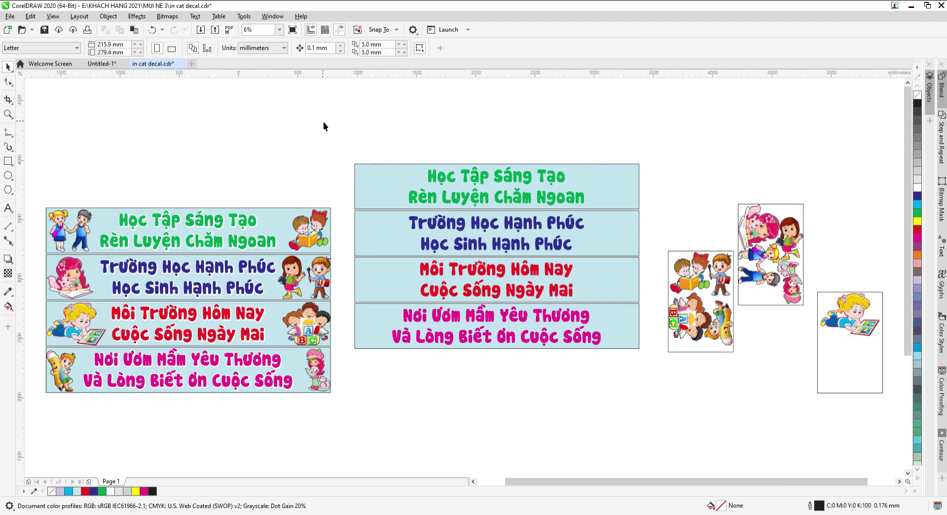
{"action": "key", "text": "F2"}
{"action": "left_click_drag", "start_coordinate": [639, 419], "coordinate": [903, 166]}
{"action": "key", "text": "F4"}
{"action": "key", "text": "z"}
{"action": "left_click_drag", "start_coordinate": [376, 388], "coordinate": [882, 153]}
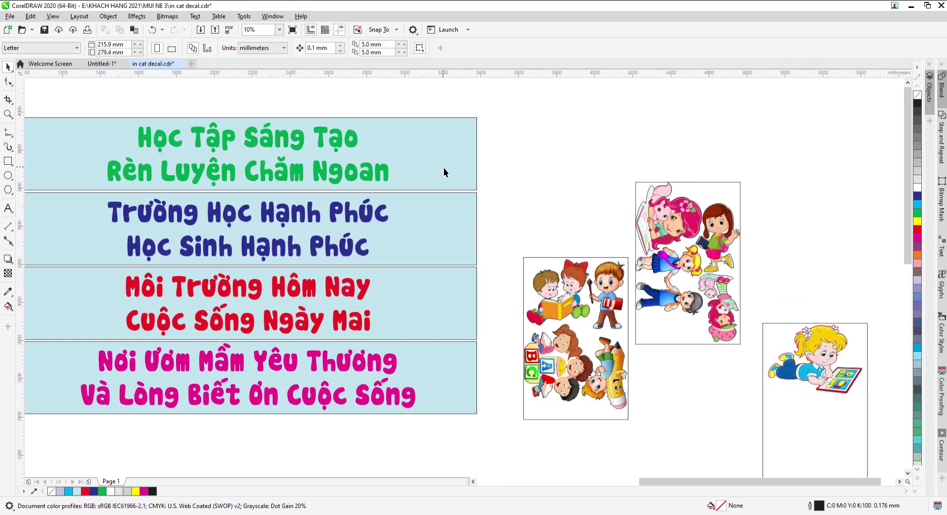
{"action": "left_click", "coordinate": [282, 143]}
{"action": "mouse_move", "coordinate": [282, 143]}
{"action": "left_mouse_down"}
{"action": "mouse_move", "coordinate": [689, 410]}
{"action": "mouse_move", "coordinate": [776, 427]}
{"action": "left_mouse_up"}
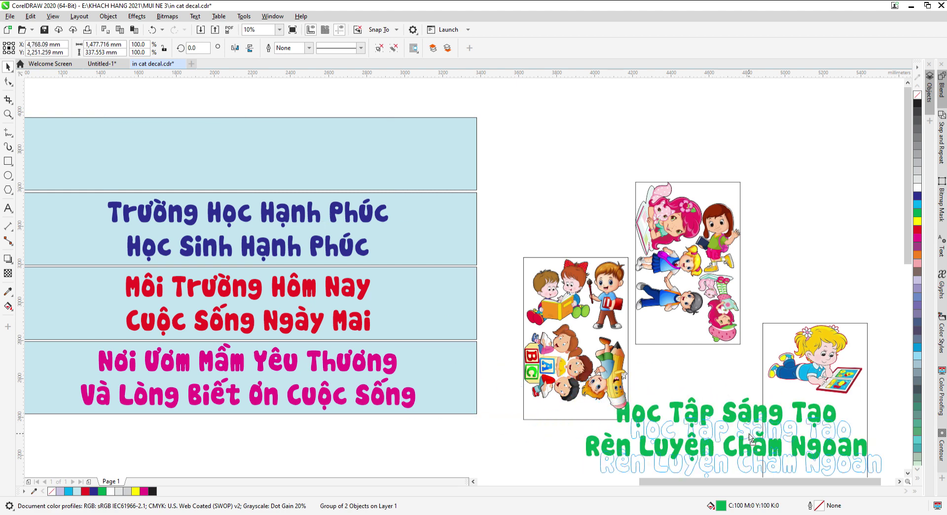
{"action": "left_click", "coordinate": [771, 268]}
{"action": "scroll", "coordinate": [771, 268], "scroll_direction": "down", "scroll_amount": 2}
{"action": "scroll", "coordinate": [848, 285], "scroll_direction": "up", "scroll_amount": 4}
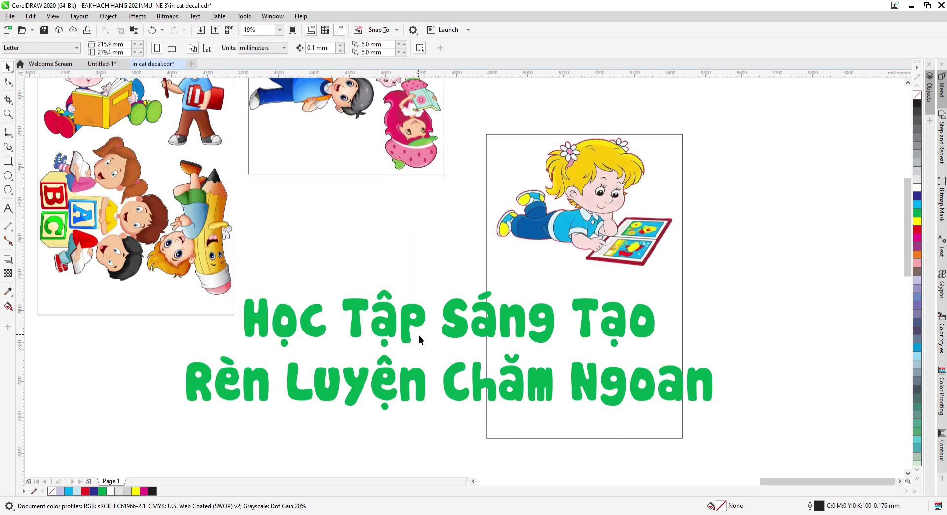
Ungroup the green slogan and move the "Rèn Luyện Chăm Ngoan" line below the third frame.
{"action": "left_click", "coordinate": [410, 325]}
{"action": "key", "text": "F2"}
{"action": "left_click_drag", "start_coordinate": [207, 432], "coordinate": [843, 264]}
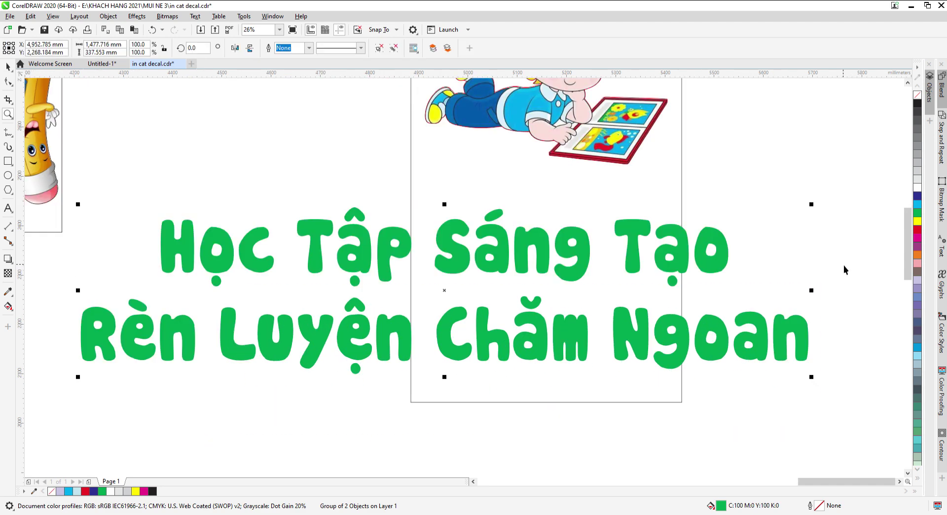
{"action": "left_click", "coordinate": [393, 48]}
{"action": "left_click", "coordinate": [393, 248]}
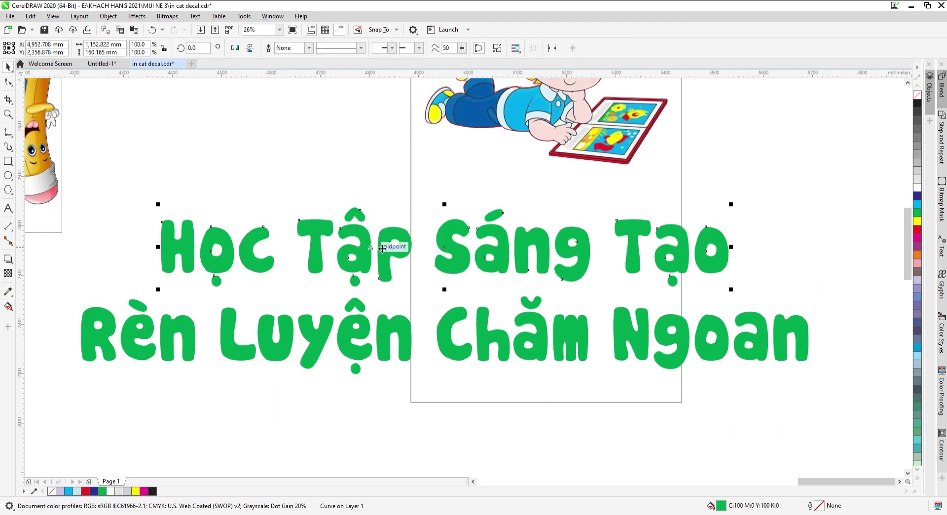
{"action": "scroll", "coordinate": [429, 211], "scroll_direction": "down", "scroll_amount": 2}
{"action": "left_click_drag", "start_coordinate": [466, 277], "coordinate": [468, 351]}
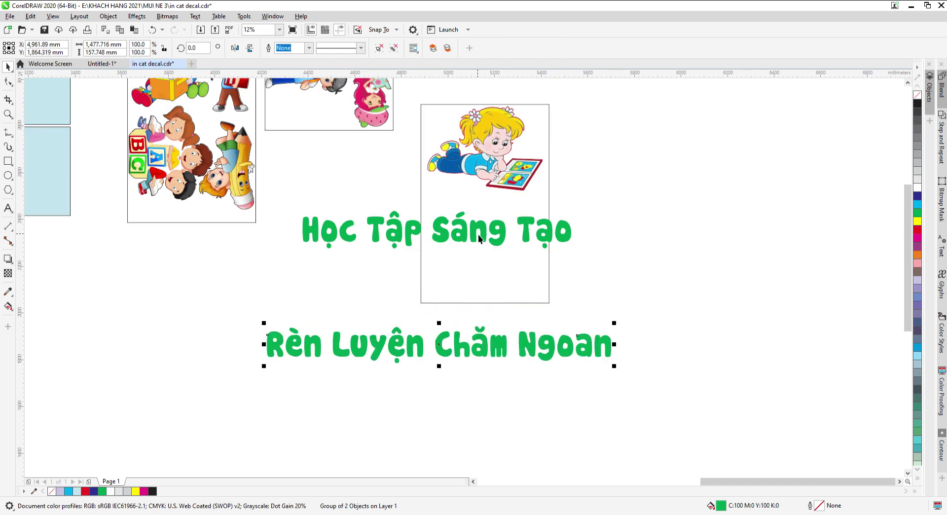
Shift the "Học Tập Sáng Tạo" line sideways to start inside the third frame and break it apart into separate curves.
{"action": "left_click_drag", "start_coordinate": [485, 230], "coordinate": [616, 211]}
{"action": "key", "text": "F2"}
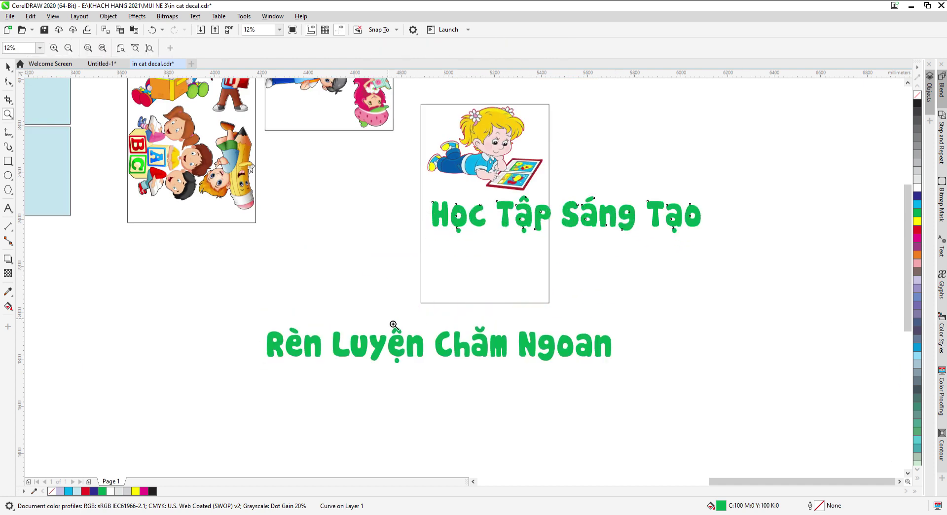
{"action": "left_click_drag", "start_coordinate": [407, 317], "coordinate": [779, 137]}
{"action": "key", "text": "alt+Tab"}
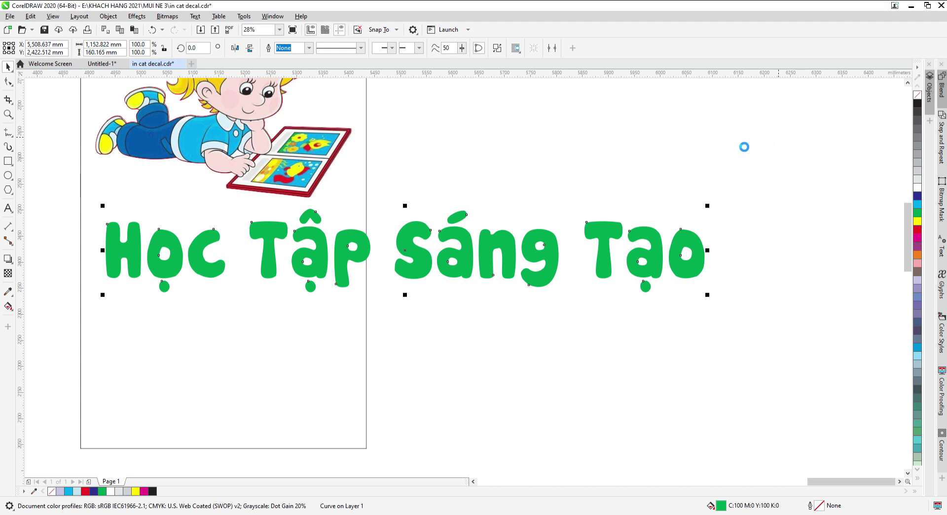
{"action": "key", "text": "ctrl+k"}
{"action": "left_click", "coordinate": [485, 126]}
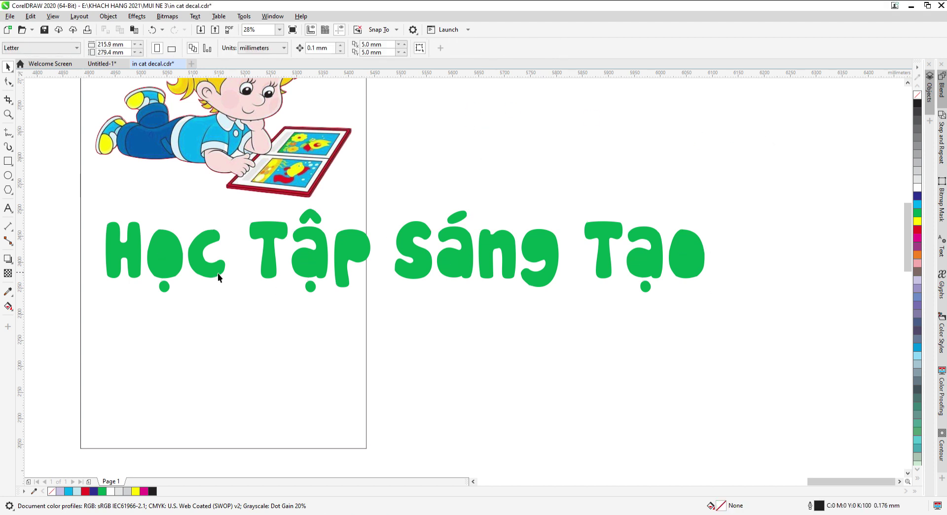
Move the three dots, the acute accent and the circumflex off the "Học Tập Sáng Tạo" letters to the empty area outside the frame.
{"action": "left_click_drag", "start_coordinate": [163, 290], "coordinate": [466, 189]}
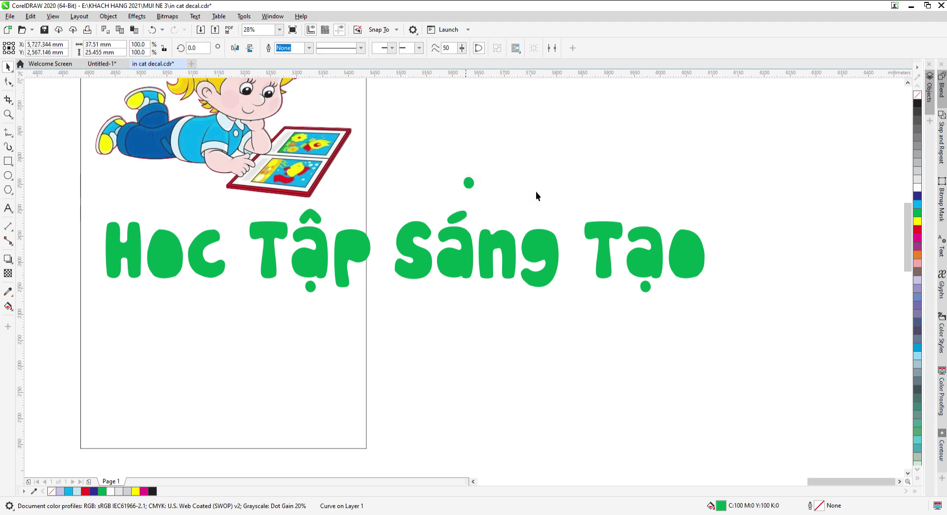
{"action": "left_click_drag", "start_coordinate": [650, 288], "coordinate": [542, 171]}
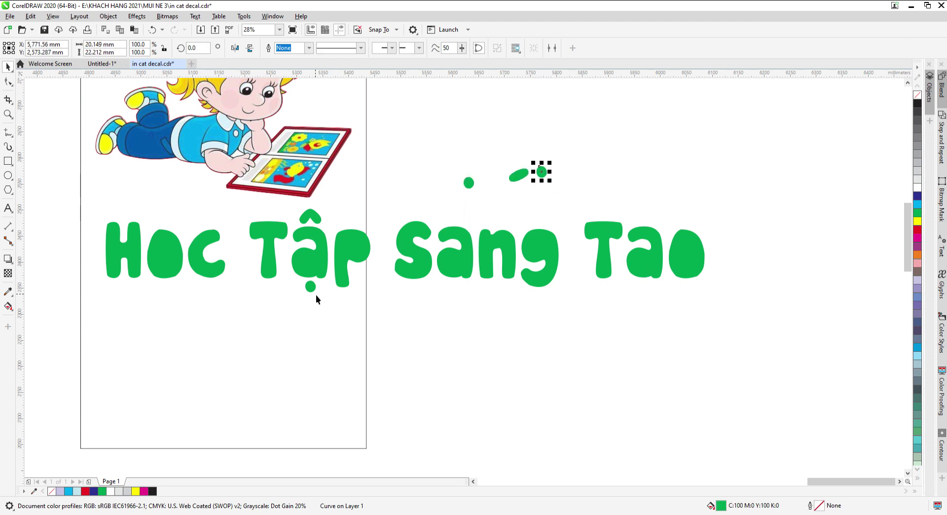
{"action": "left_click", "coordinate": [469, 180]}
{"action": "left_click_drag", "start_coordinate": [310, 285], "coordinate": [478, 166]}
{"action": "left_click_drag", "start_coordinate": [312, 217], "coordinate": [451, 162]}
{"action": "left_click", "coordinate": [510, 145]}
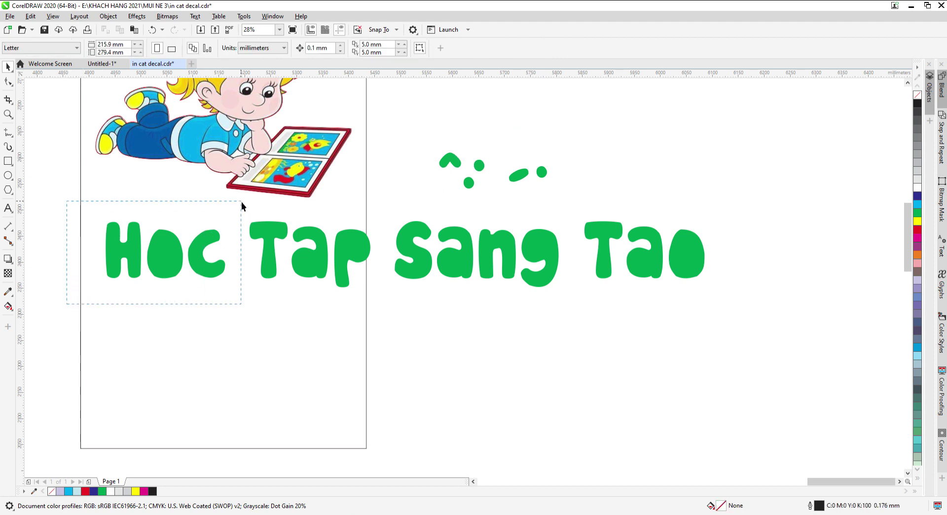
Combine the letters of "Hoc" and of "Tap" into one curve each and stack both words along the third frame's left edge.
{"action": "left_click_drag", "start_coordinate": [241, 202], "coordinate": [242, 203]}
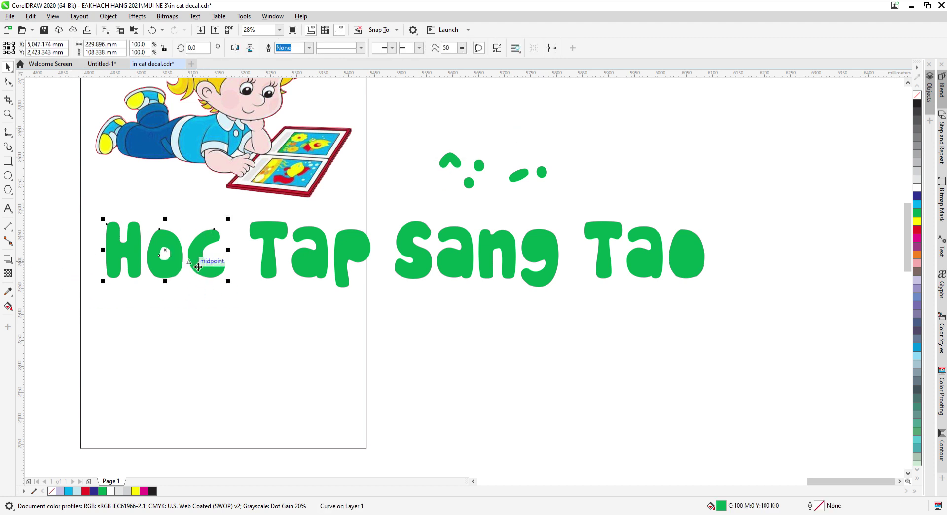
{"action": "left_click_drag", "start_coordinate": [198, 267], "coordinate": [182, 221]}
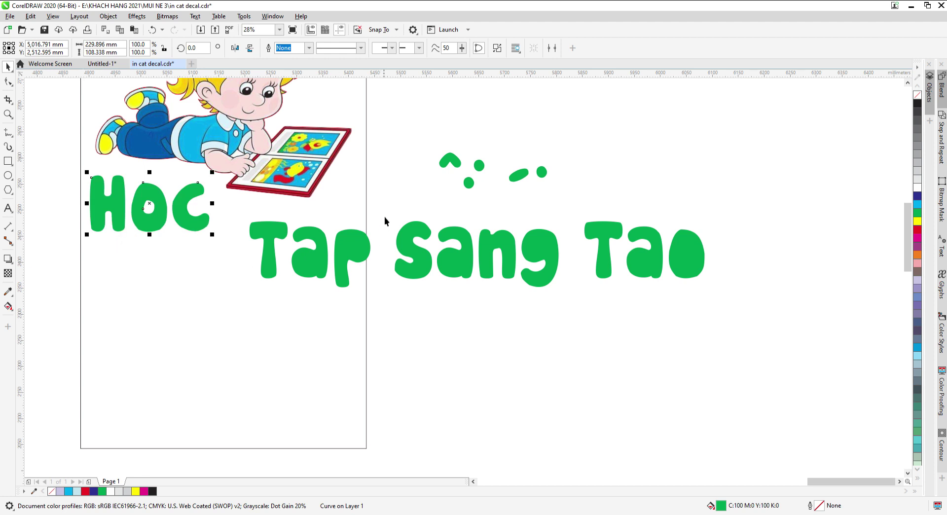
{"action": "left_click_drag", "start_coordinate": [249, 291], "coordinate": [236, 309]}
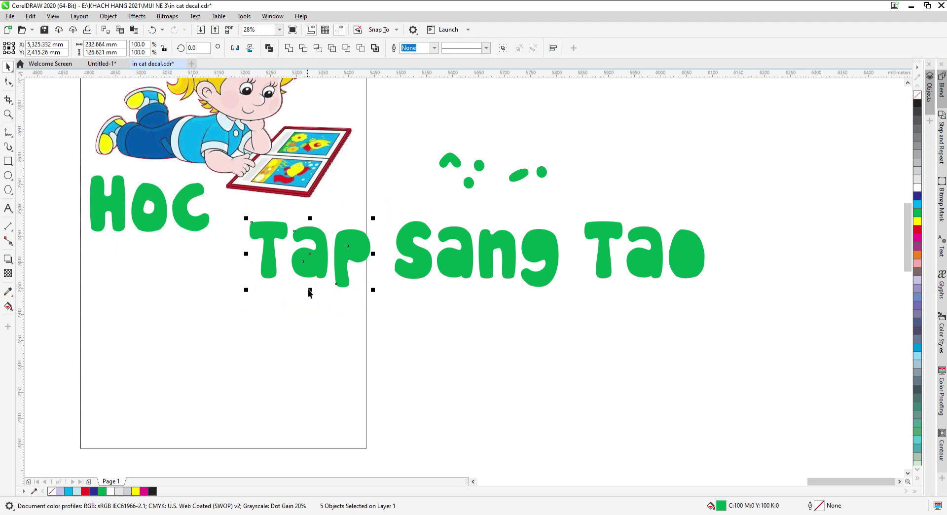
{"action": "left_click_drag", "start_coordinate": [351, 266], "coordinate": [182, 288]}
Combine the letters of "Sang" and "Tao" into one curve each, placing "Sang" below "Tap" and "Tao" under the girl's book.
{"action": "left_click_drag", "start_coordinate": [579, 218], "coordinate": [580, 215]}
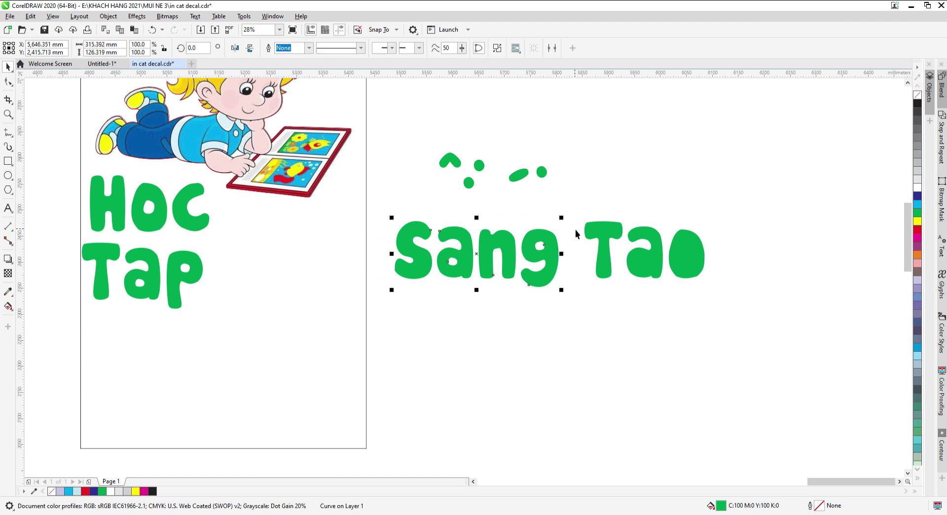
{"action": "left_click_drag", "start_coordinate": [548, 266], "coordinate": [174, 362]}
{"action": "left_click_drag", "start_coordinate": [540, 309], "coordinate": [824, 206]}
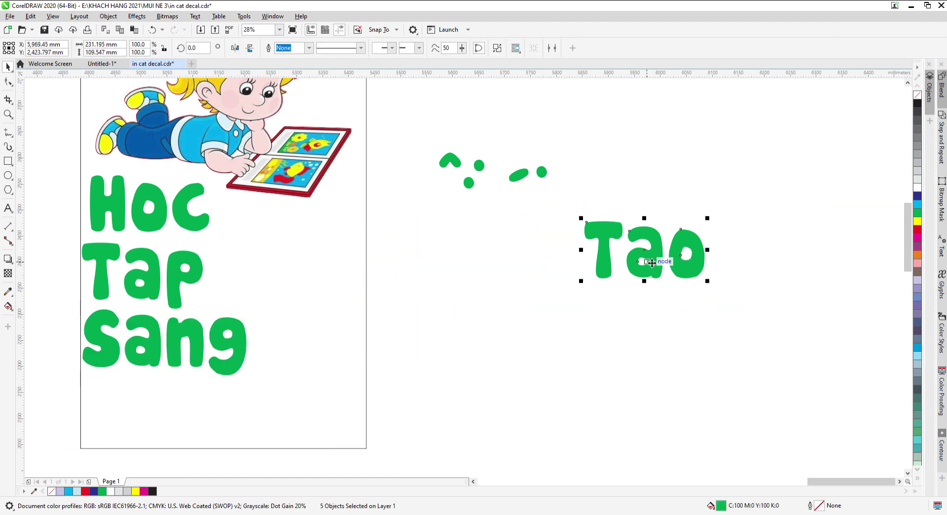
{"action": "left_click_drag", "start_coordinate": [662, 260], "coordinate": [288, 241]}
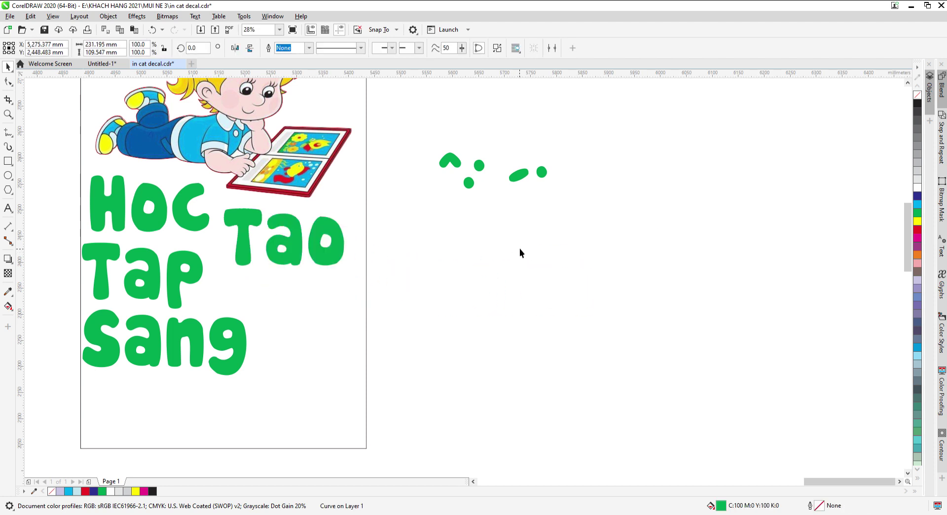
{"action": "left_click", "coordinate": [520, 251]}
{"action": "scroll", "coordinate": [682, 222], "scroll_direction": "down", "scroll_amount": 3}
{"action": "left_click_drag", "start_coordinate": [227, 401], "coordinate": [778, 173]}
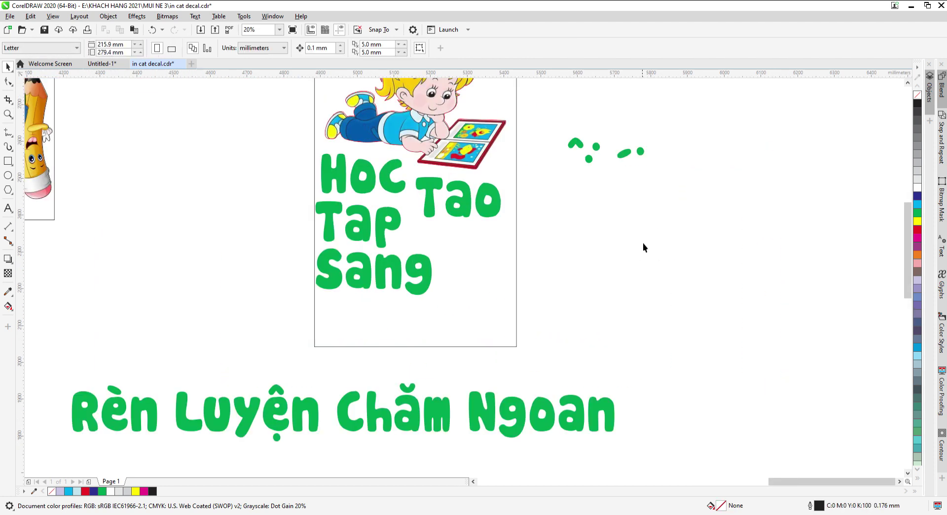
Shift the "Rèn Luyện Chăm Ngoan" line slightly up and sideways, ungroup it and break it apart into separate curves.
{"action": "left_click_drag", "start_coordinate": [410, 417], "coordinate": [442, 408]}
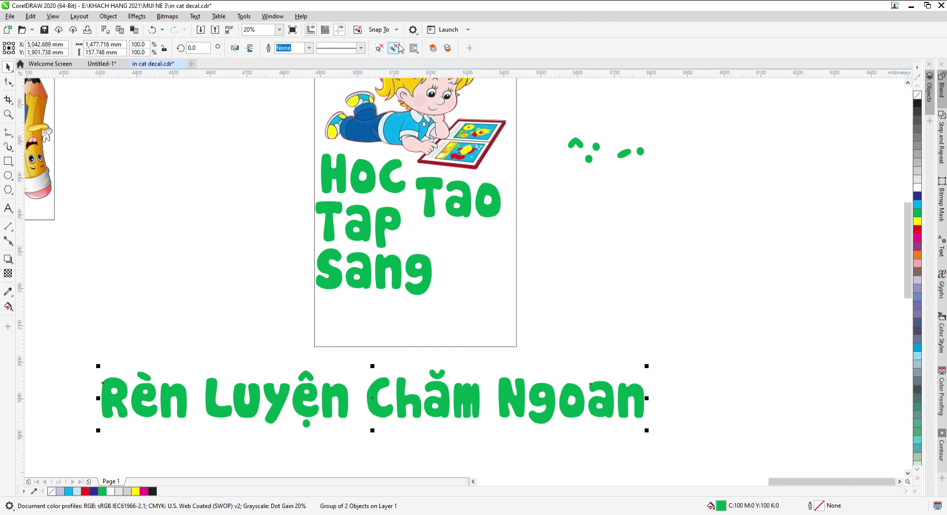
{"action": "left_click", "coordinate": [543, 406]}
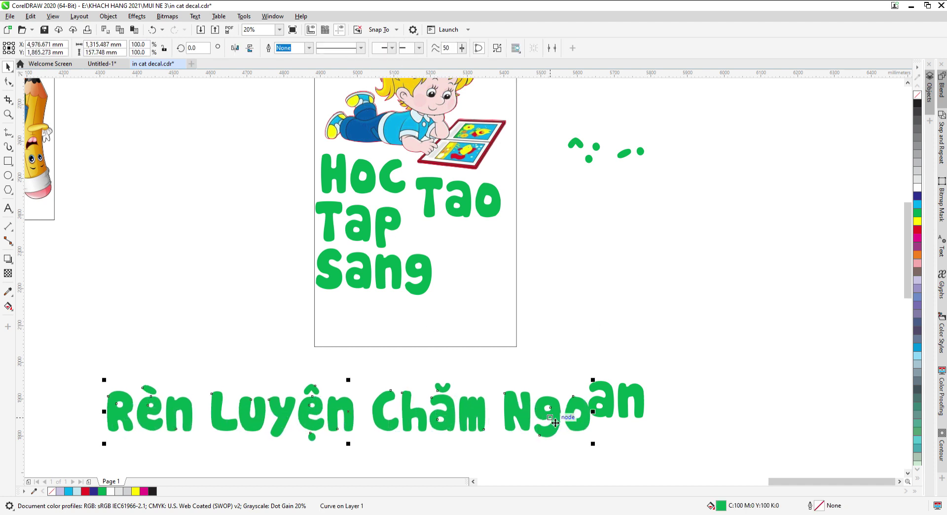
{"action": "key", "text": "ctrl+z"}
{"action": "key", "text": "ctrl+k"}
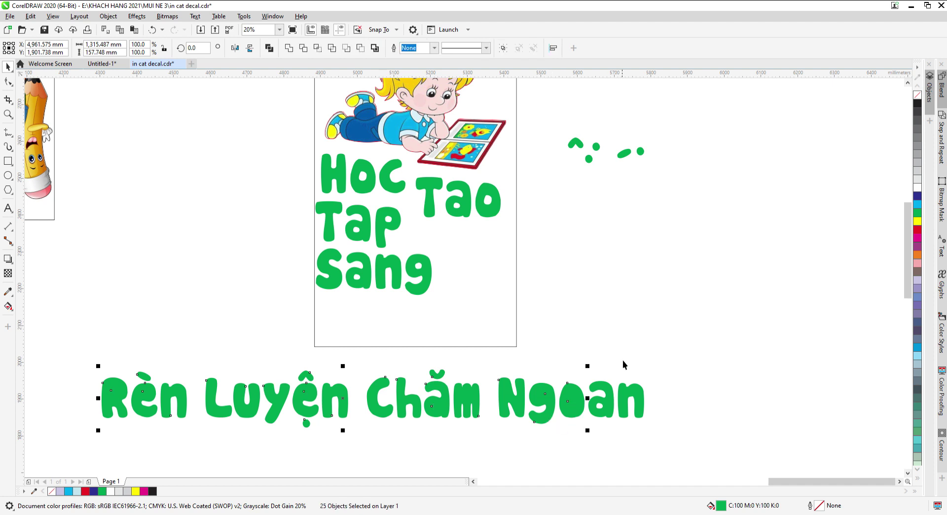
{"action": "left_click", "coordinate": [623, 362]}
Gather the accents and dots of "Rèn Luyện Chăm Ngoan" with the other loose marks, centred on one spot outside the frame.
{"action": "left_click_drag", "start_coordinate": [327, 420], "coordinate": [327, 419]}
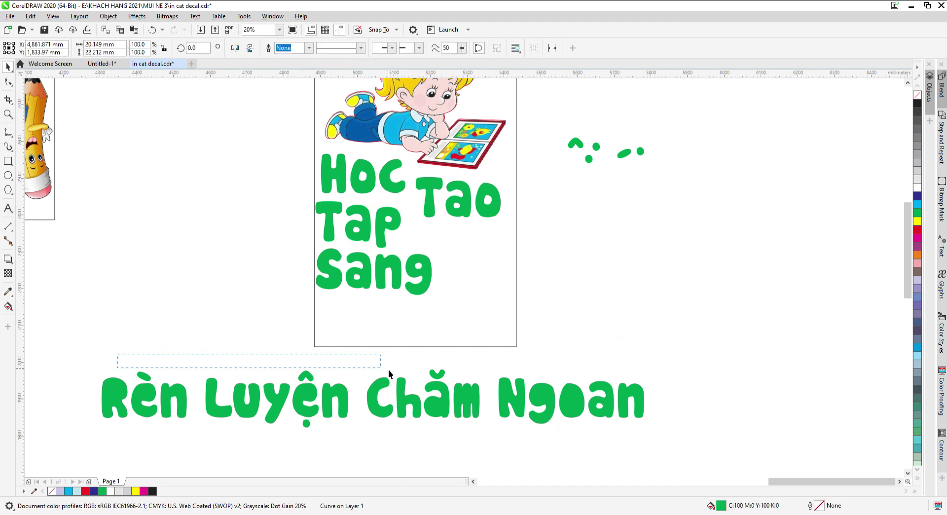
{"action": "left_click_drag", "start_coordinate": [475, 389], "coordinate": [475, 389]}
{"action": "left_click", "coordinate": [629, 158], "text": "shift"}
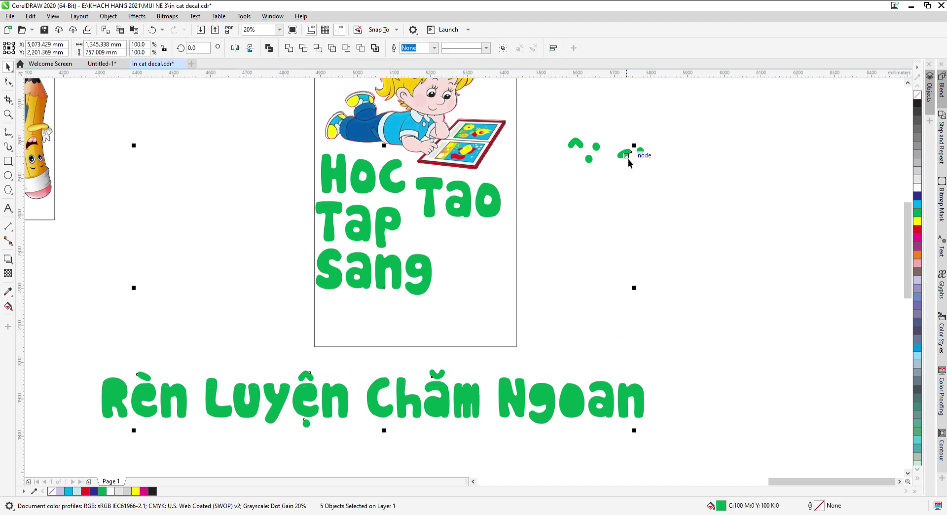
{"action": "key", "text": "e"}
{"action": "key", "text": "c"}
{"action": "left_click", "coordinate": [695, 110]}
{"action": "left_click_drag", "start_coordinate": [695, 110], "coordinate": [538, 214]}
{"action": "key", "text": "e"}
{"action": "key", "text": "c"}
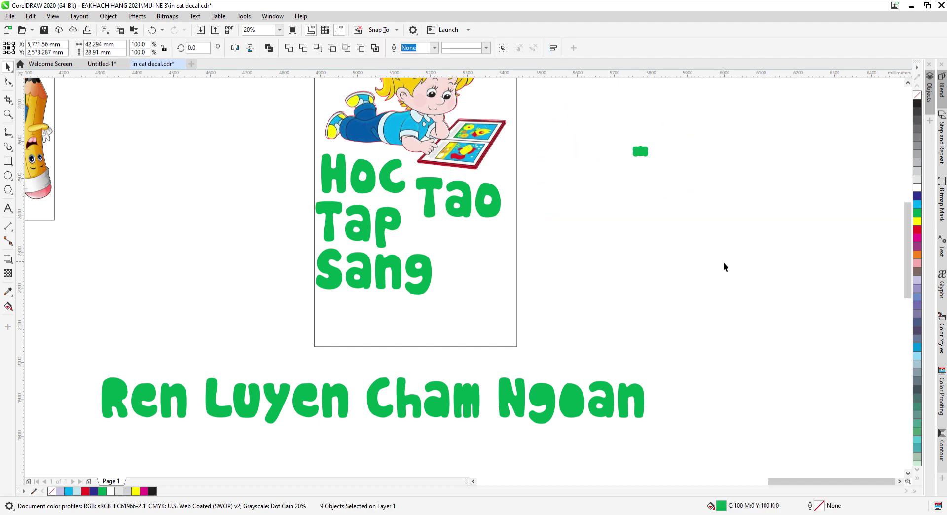
{"action": "key", "text": "Escape"}
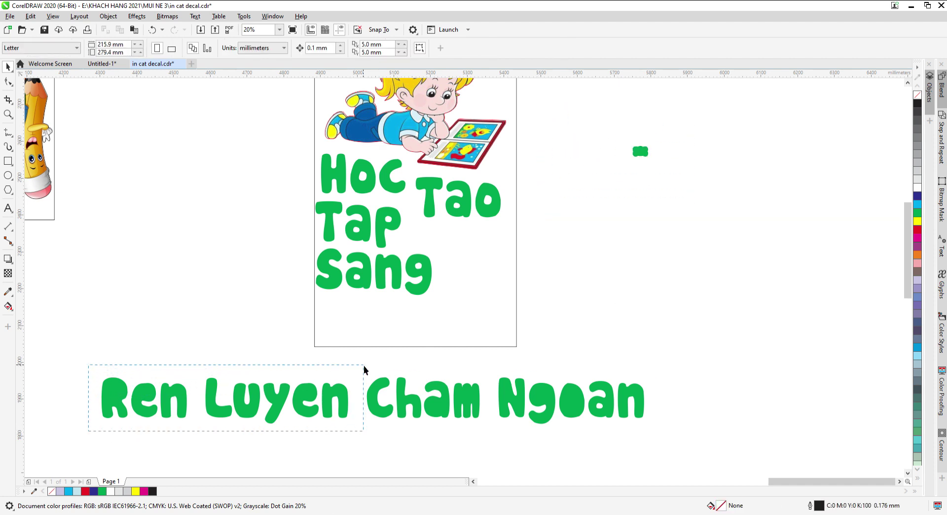
Move the "Ren Luyen Cham Ngoan" letters up to start inside the third frame's bottom and combine each word into one curve.
{"action": "left_click_drag", "start_coordinate": [383, 369], "coordinate": [674, 368]}
{"action": "left_click_drag", "start_coordinate": [560, 413], "coordinate": [777, 336]}
{"action": "key", "text": "Escape"}
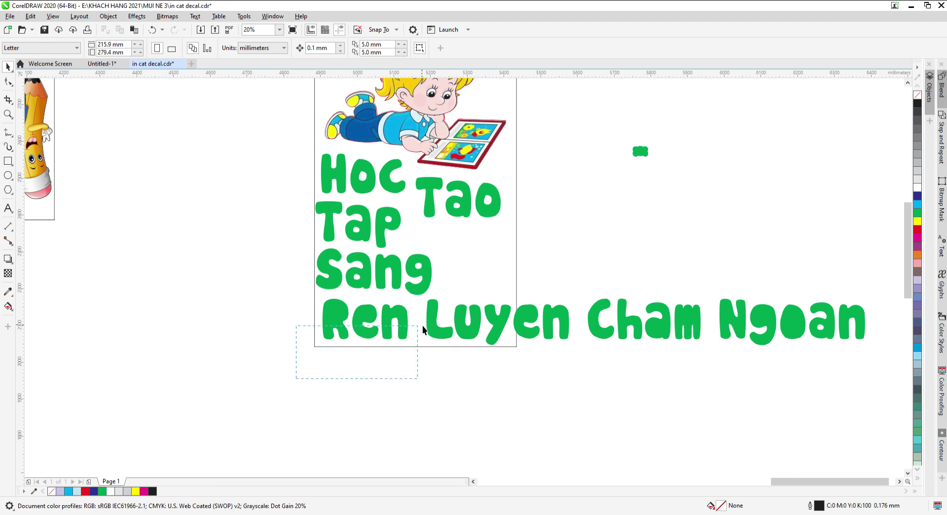
{"action": "left_click_drag", "start_coordinate": [423, 330], "coordinate": [420, 296]}
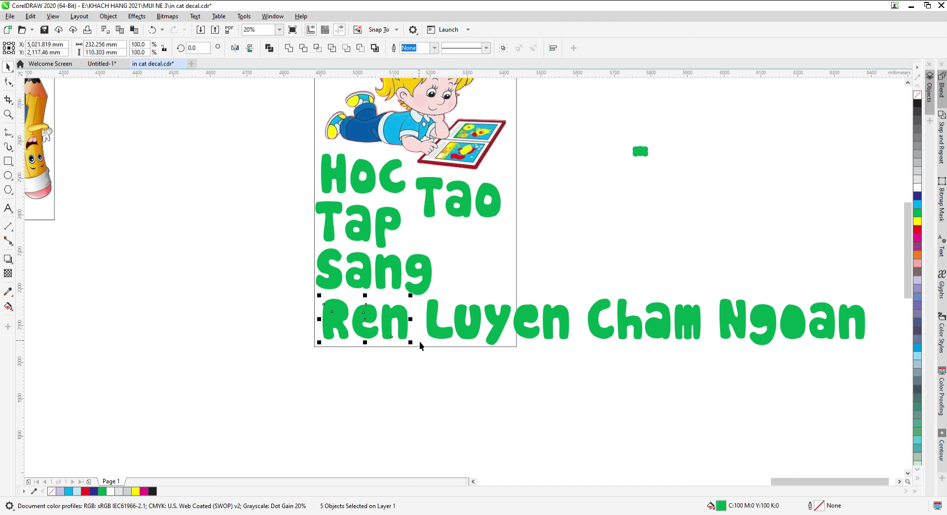
{"action": "left_click_drag", "start_coordinate": [406, 376], "coordinate": [597, 295]}
{"action": "left_click_drag", "start_coordinate": [583, 379], "coordinate": [711, 271]}
{"action": "left_click_drag", "start_coordinate": [706, 371], "coordinate": [870, 266]}
{"action": "left_click", "coordinate": [796, 264]}
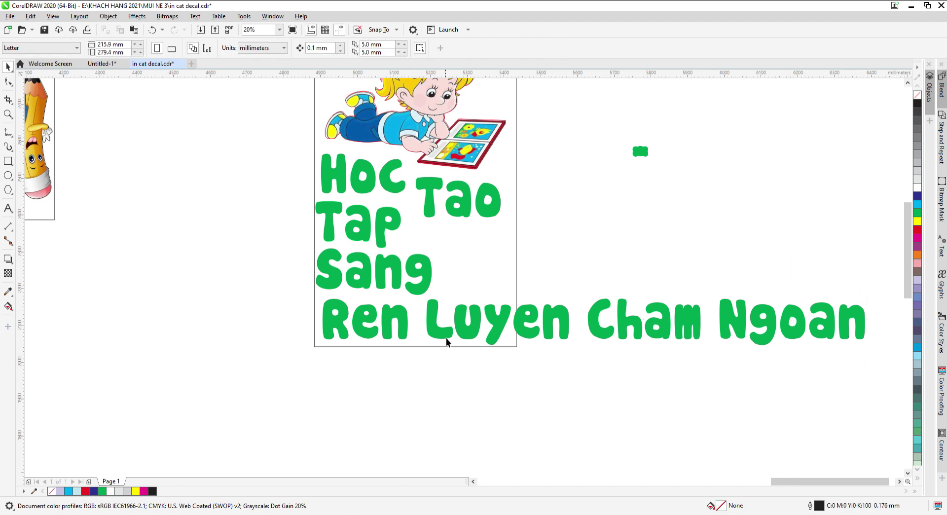
Pull "Tap" out below the frame, placing "Ren" between "Hoc" and "Sang" and "Luyen" below "Sang".
{"action": "left_click_drag", "start_coordinate": [402, 330], "coordinate": [625, 258]}
{"action": "left_click_drag", "start_coordinate": [523, 318], "coordinate": [543, 360]}
{"action": "left_click_drag", "start_coordinate": [392, 231], "coordinate": [348, 371]}
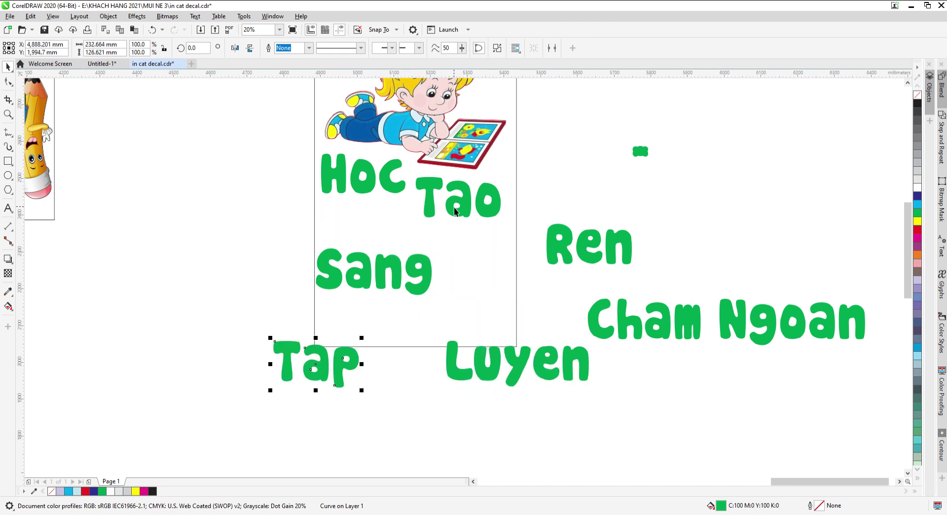
{"action": "left_click_drag", "start_coordinate": [427, 215], "coordinate": [438, 211]}
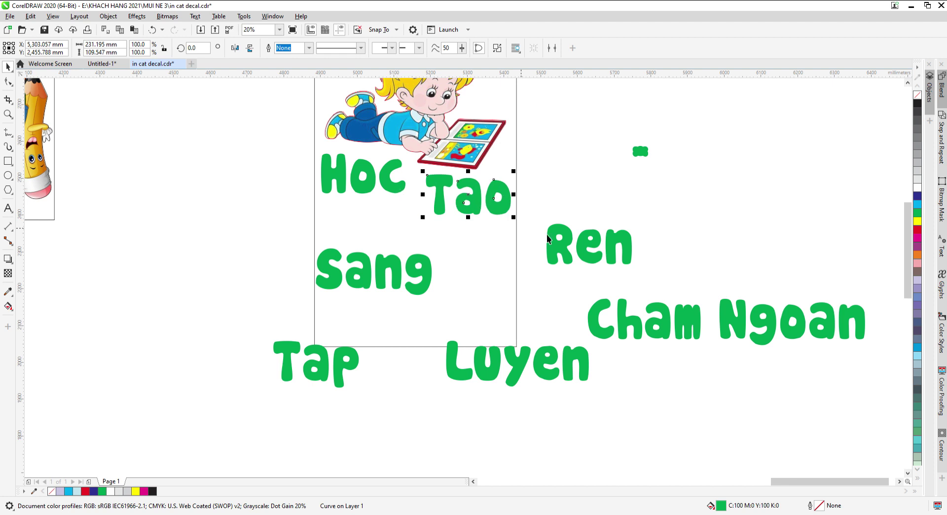
{"action": "left_click_drag", "start_coordinate": [590, 256], "coordinate": [369, 231]}
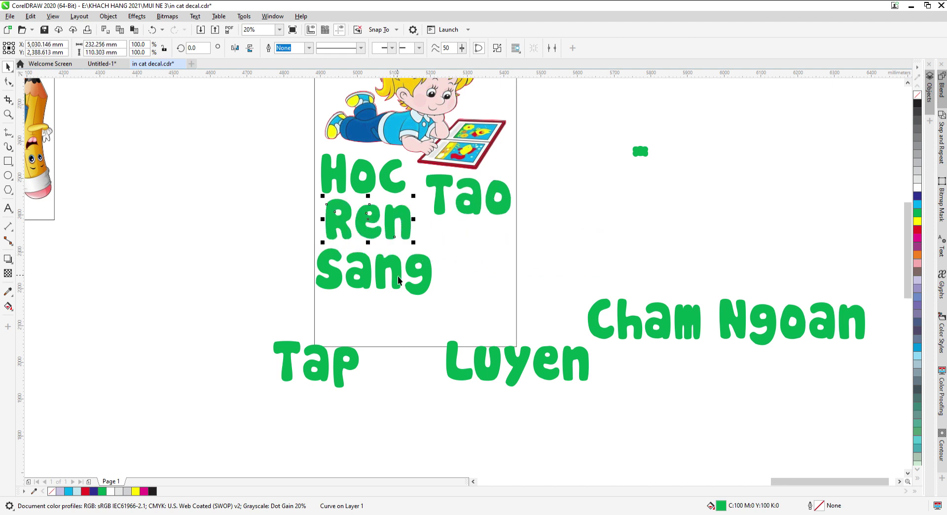
{"action": "left_click_drag", "start_coordinate": [514, 378], "coordinate": [384, 331]}
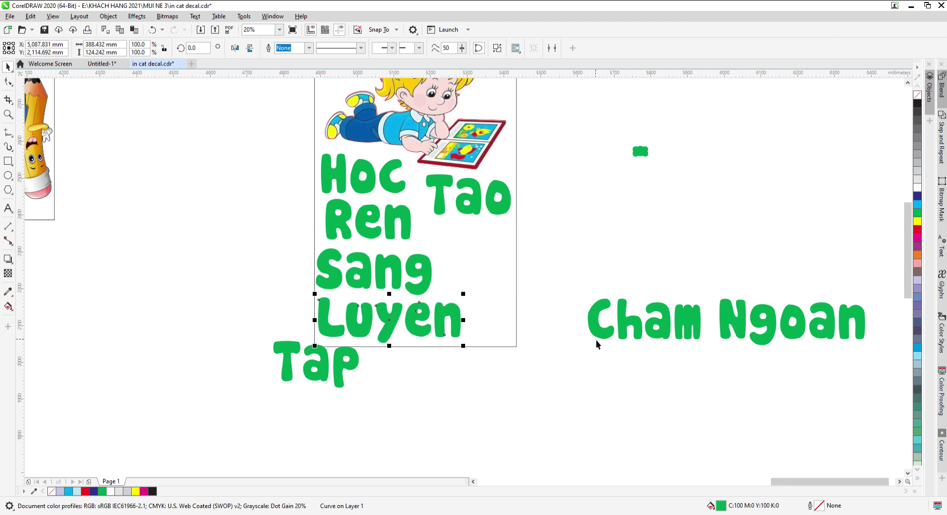
Rotate "Cham" and "Tap" to 270° and fit them side by side in the frame below "Tao".
{"action": "left_click", "coordinate": [612, 328]}
{"action": "left_click", "coordinate": [641, 323]}
{"action": "left_click_drag", "start_coordinate": [705, 347], "coordinate": [670, 387]}
{"action": "left_click_drag", "start_coordinate": [644, 277], "coordinate": [493, 242]}
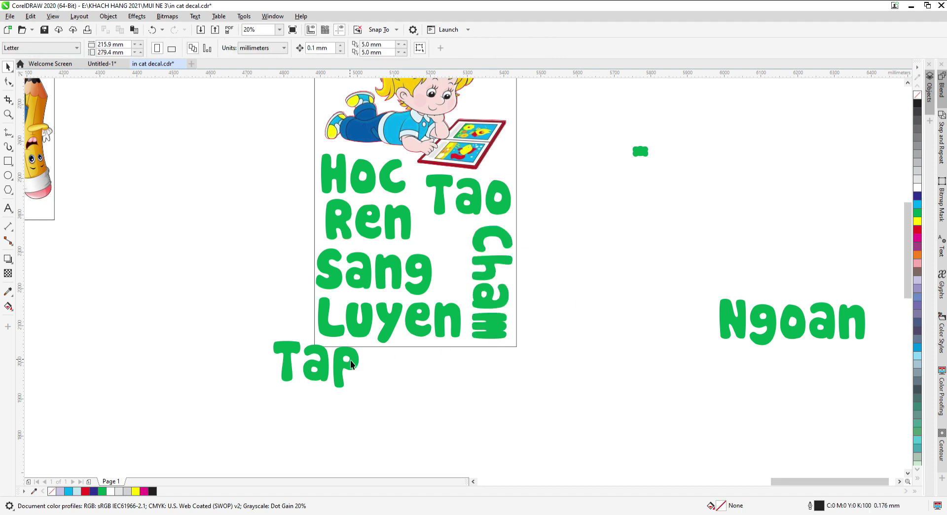
{"action": "left_click_drag", "start_coordinate": [348, 360], "coordinate": [471, 243]}
{"action": "left_click", "coordinate": [341, 381]}
{"action": "scroll", "coordinate": [471, 237], "scroll_direction": "up", "scroll_amount": 3}
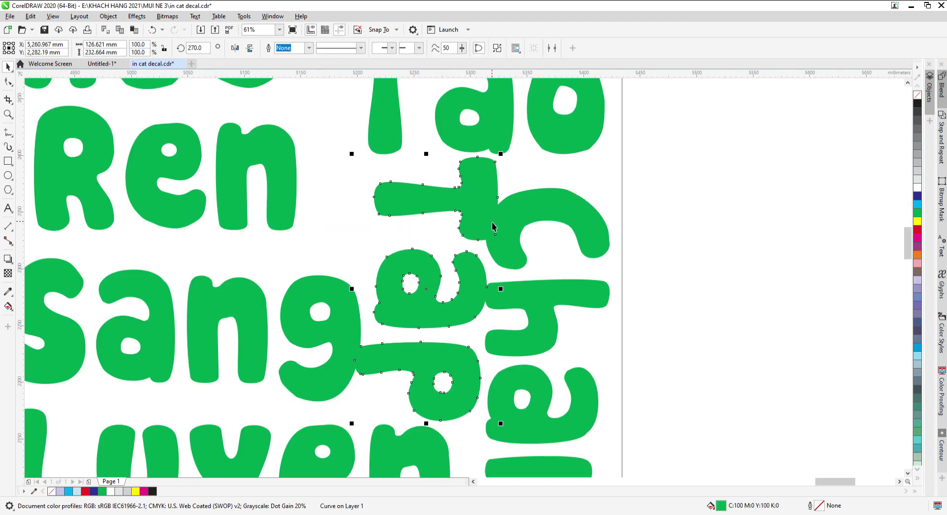
{"action": "scroll", "coordinate": [451, 255], "scroll_direction": "down", "scroll_amount": 2}
{"action": "left_click", "coordinate": [586, 262]}
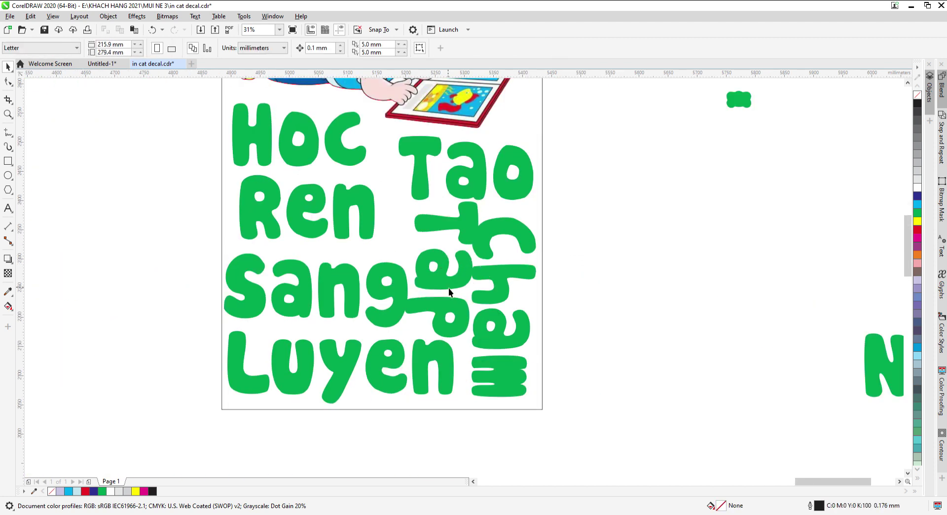
Move "Sang" out past the frame's left edge and lower "Ren" to sit just above "Luyen".
{"action": "left_click_drag", "start_coordinate": [448, 129], "coordinate": [275, 169]}
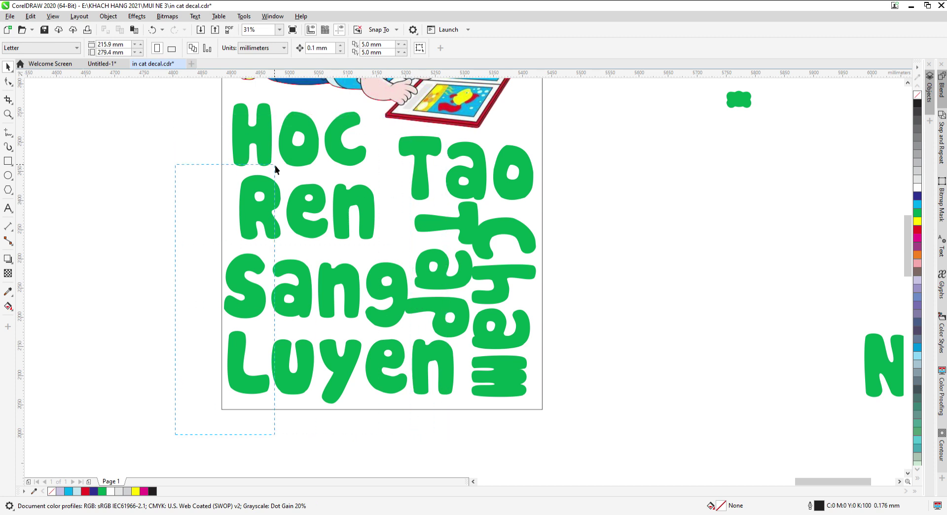
{"action": "left_click", "coordinate": [352, 291]}
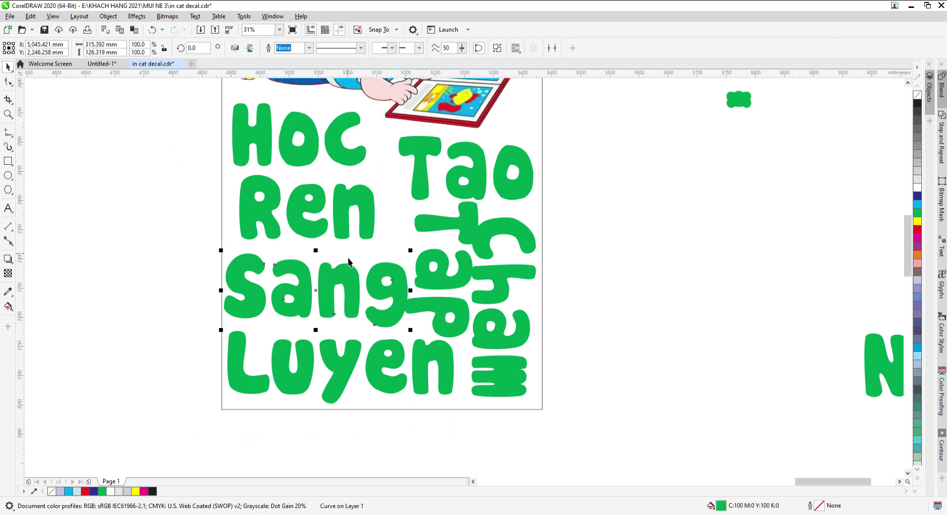
{"action": "left_click_drag", "start_coordinate": [359, 288], "coordinate": [186, 218]}
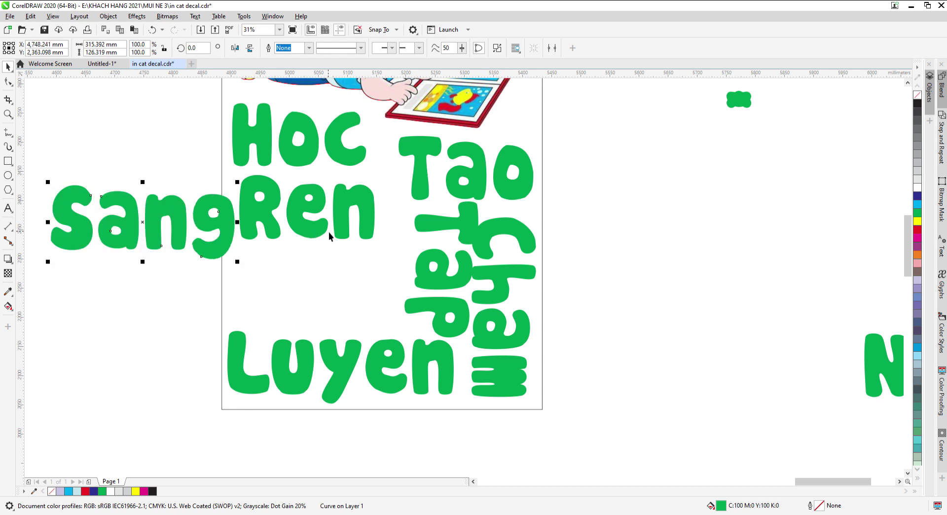
{"action": "left_click_drag", "start_coordinate": [330, 237], "coordinate": [321, 323]}
{"action": "left_click_drag", "start_coordinate": [341, 161], "coordinate": [350, 259]}
{"action": "left_click_drag", "start_coordinate": [226, 221], "coordinate": [259, 158]}
{"action": "key", "text": "ctrl+z"}
{"action": "key", "text": "ctrl+z"}
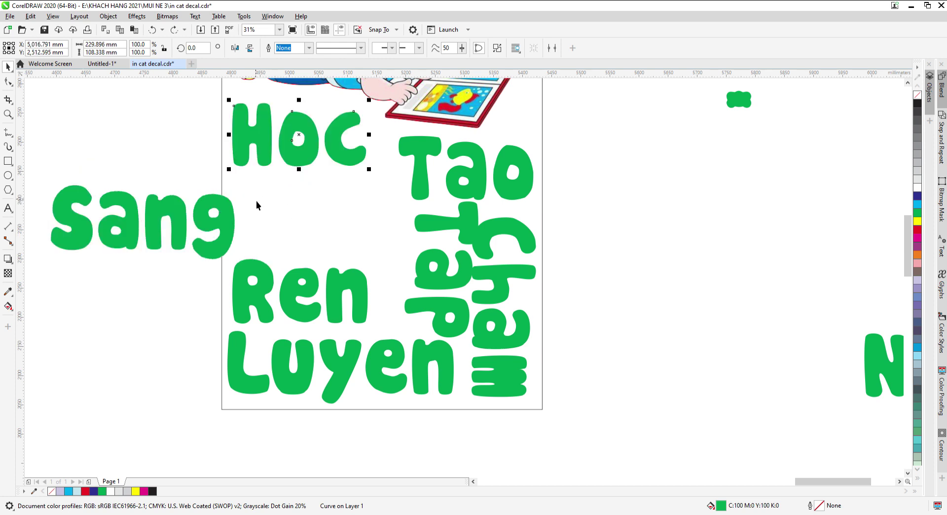
Place "Sang" directly under "Hoc" and align "Sang" and "Ren" with the frame's left edge.
{"action": "left_click_drag", "start_coordinate": [238, 219], "coordinate": [406, 201]}
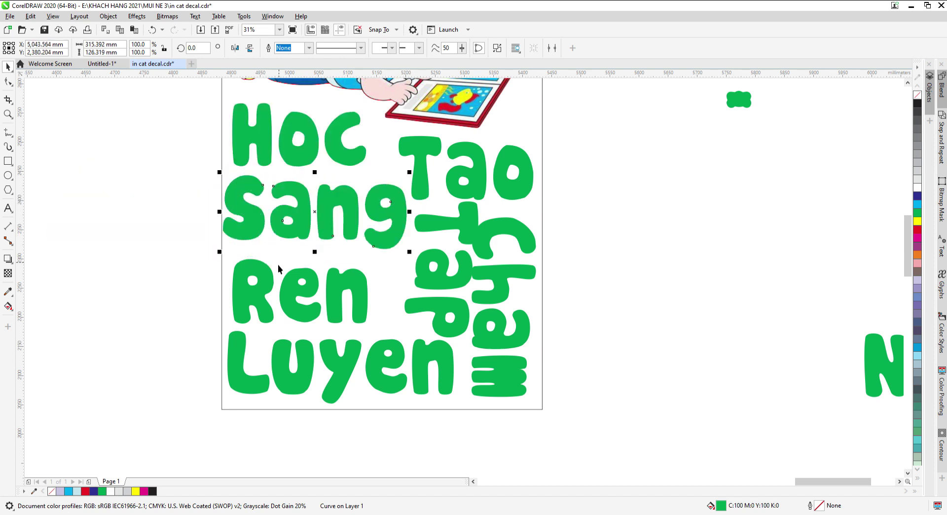
{"action": "left_click", "coordinate": [266, 284], "text": "shift"}
{"action": "left_click", "coordinate": [237, 258], "text": "shift"}
{"action": "key", "text": "l"}
{"action": "key", "text": "Escape"}
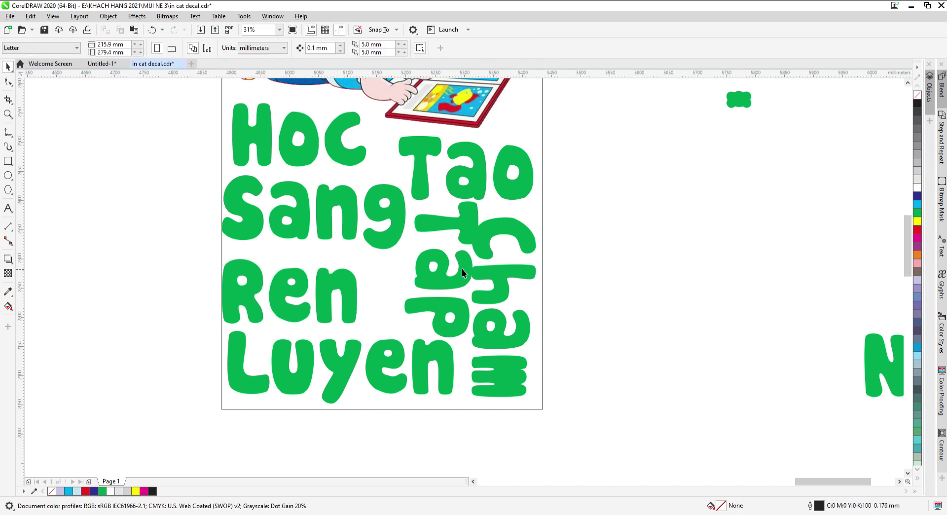
Align "Cham" with the frame's right edge and shift "Tap" left, clear of it.
{"action": "left_click", "coordinate": [525, 280]}
{"action": "left_click", "coordinate": [534, 135], "text": "shift"}
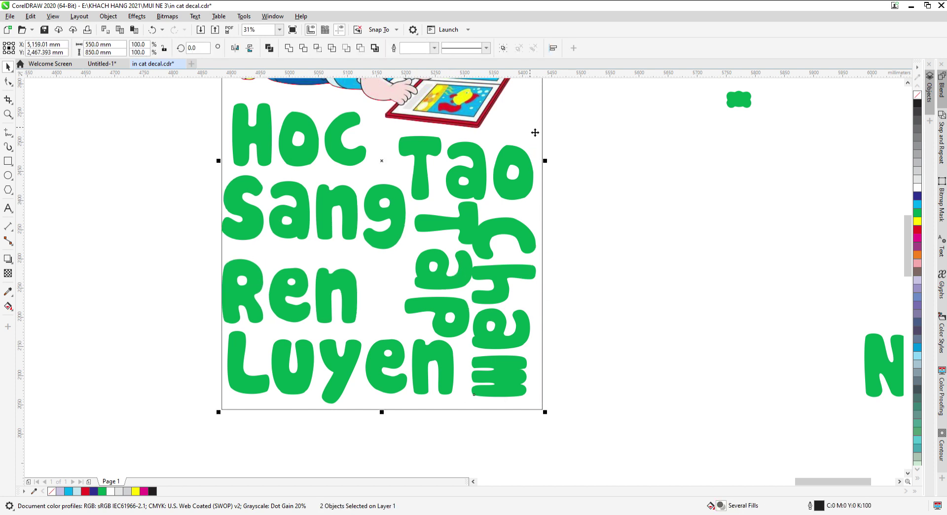
{"action": "key", "text": "r"}
{"action": "key", "text": "Escape"}
{"action": "left_click_drag", "start_coordinate": [449, 282], "coordinate": [440, 280]}
{"action": "key", "text": "Escape"}
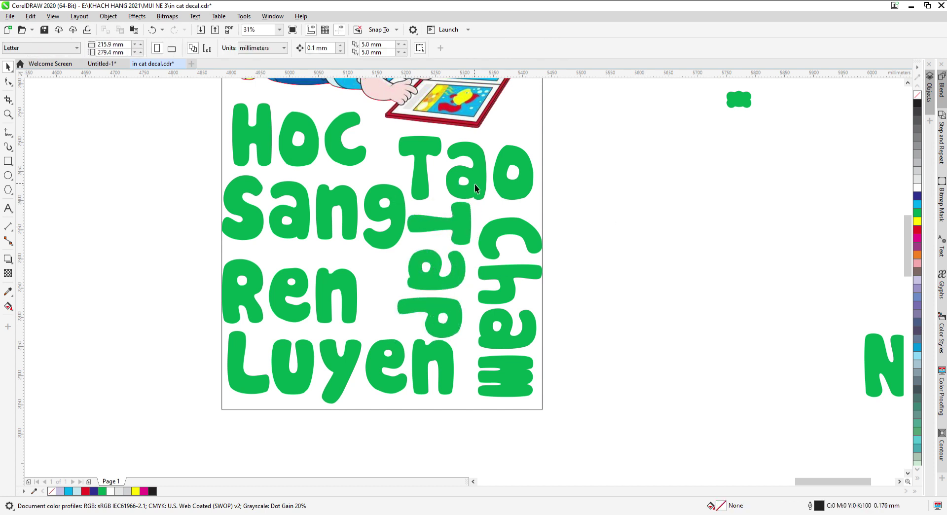
Nudge "Tao" up toward the girl's book and adjust "Tap" in the gap between "Sang" and "Cham".
{"action": "left_click_drag", "start_coordinate": [475, 185], "coordinate": [475, 179]}
{"action": "left_click", "coordinate": [515, 122], "text": "shift"}
{"action": "left_click", "coordinate": [643, 199]}
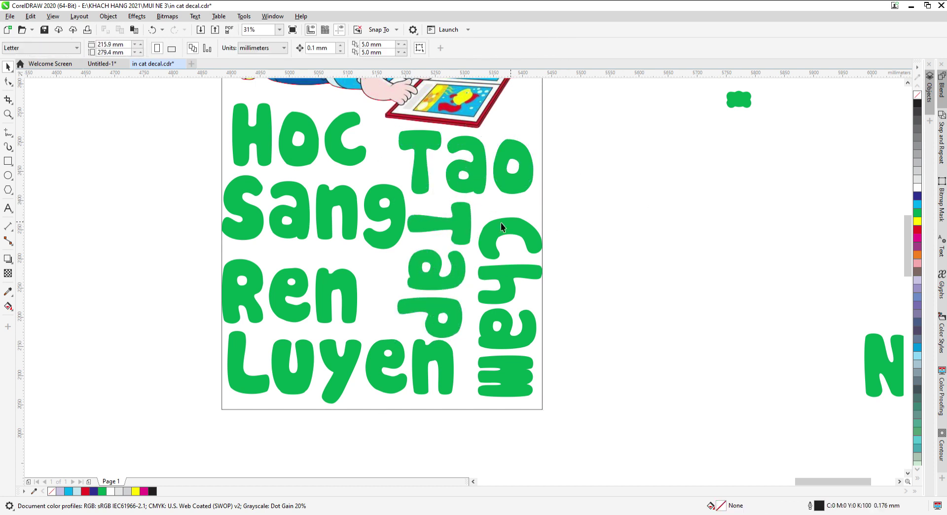
{"action": "left_click", "coordinate": [466, 224]}
{"action": "scroll", "coordinate": [461, 262], "scroll_direction": "up", "scroll_amount": 2}
{"action": "left_click_drag", "start_coordinate": [471, 183], "coordinate": [478, 179]}
{"action": "left_click", "coordinate": [702, 217]}
{"action": "left_click", "coordinate": [458, 185]}
{"action": "scroll", "coordinate": [407, 229], "scroll_direction": "down", "scroll_amount": 3}
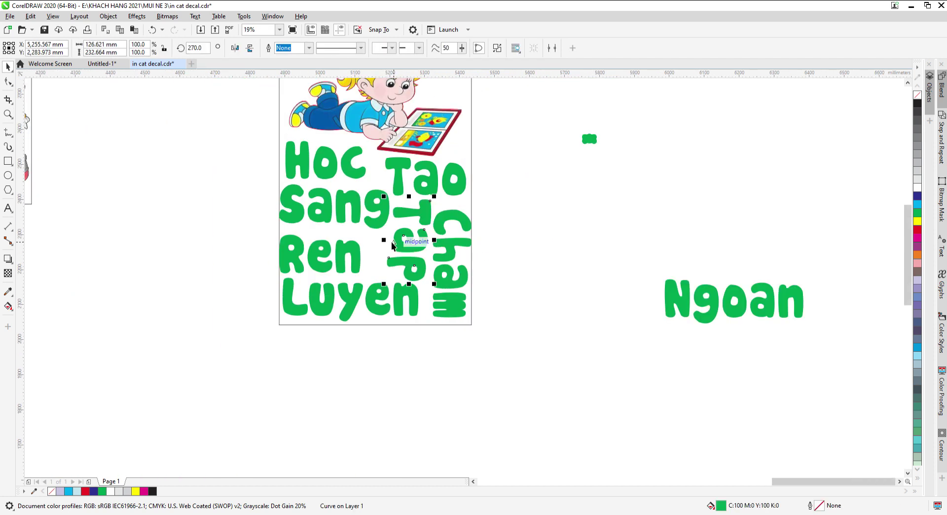
Bring the whole word "Ngoan" closer to the third frame, keeping it outside the right edge.
{"action": "left_click", "coordinate": [571, 270]}
{"action": "left_click_drag", "start_coordinate": [567, 359], "coordinate": [843, 239]}
{"action": "left_click_drag", "start_coordinate": [759, 304], "coordinate": [609, 216]}
Add an outside contour with a dark red fill to the word "Hoc".
{"action": "left_click", "coordinate": [227, 358]}
{"action": "key", "text": "F2"}
{"action": "left_click_drag", "start_coordinate": [225, 355], "coordinate": [591, 86]}
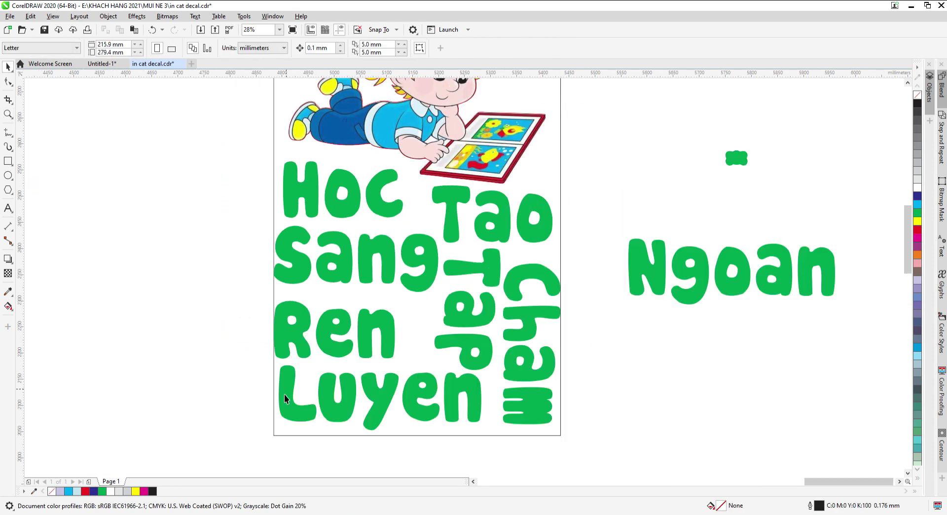
{"action": "key", "text": "F2"}
{"action": "left_click_drag", "start_coordinate": [212, 450], "coordinate": [693, 126]}
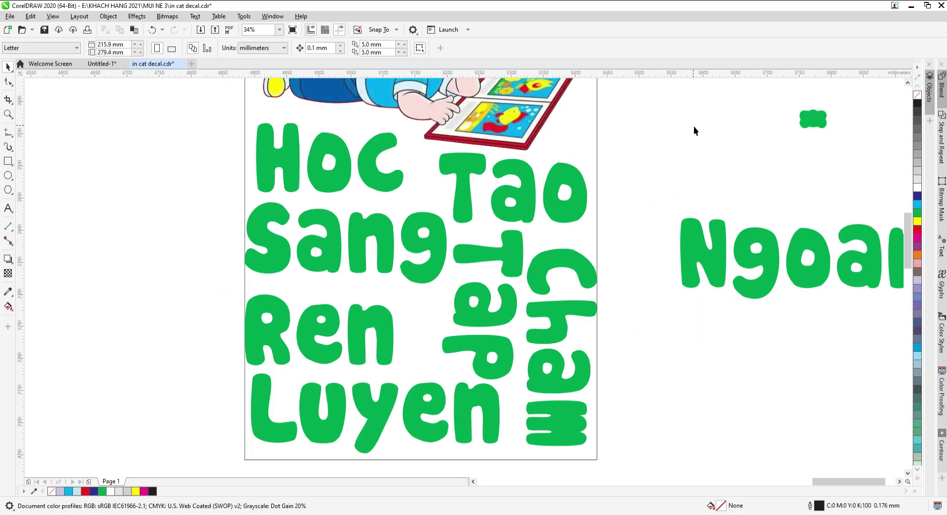
{"action": "left_click", "coordinate": [378, 178]}
{"action": "key", "text": "F2"}
{"action": "left_click_drag", "start_coordinate": [172, 244], "coordinate": [581, 101]}
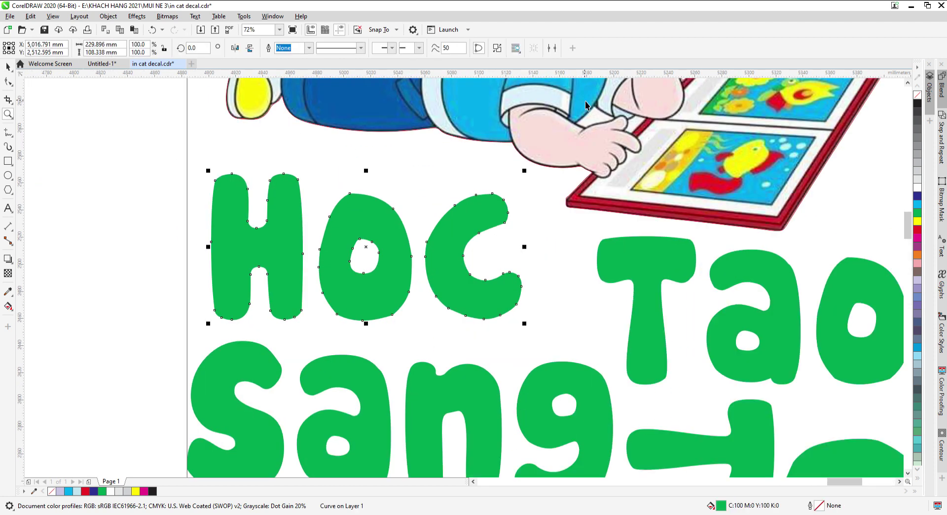
{"action": "left_click", "coordinate": [12, 266]}
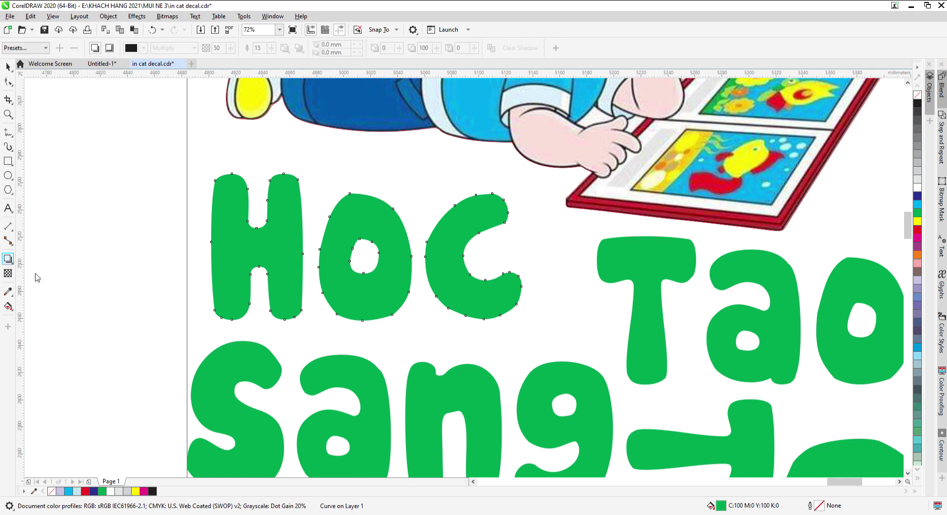
{"action": "left_click", "coordinate": [35, 275]}
{"action": "left_click", "coordinate": [256, 50]}
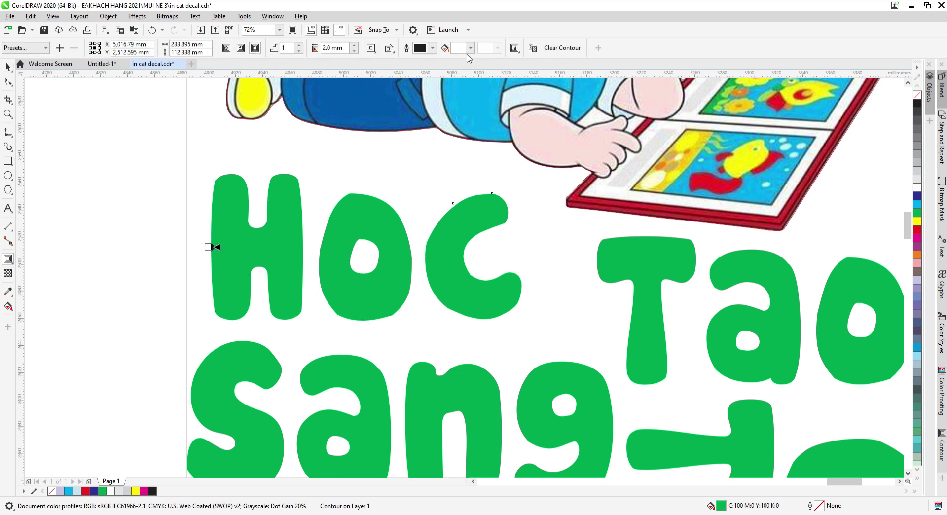
{"action": "left_click", "coordinate": [494, 118]}
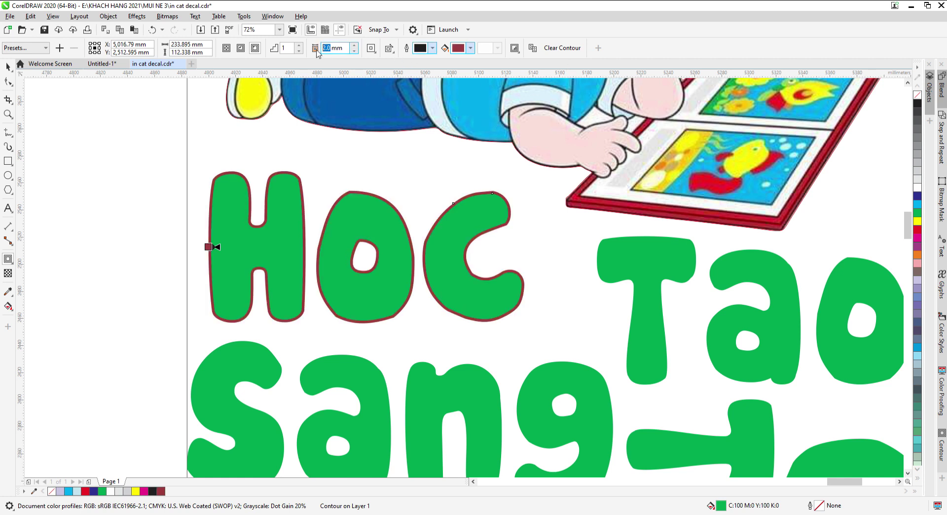
Set the contour offset of "Hoc" to 5 mm and check the outline up close.
{"action": "type", "text": "5"}
{"action": "key", "text": "Return"}
{"action": "key", "text": "z"}
{"action": "left_click_drag", "start_coordinate": [186, 355], "coordinate": [604, 151]}
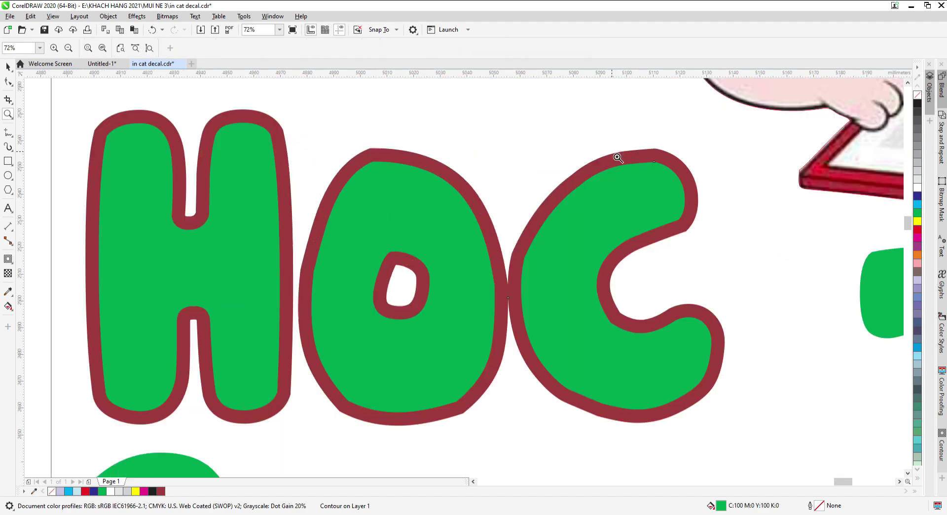
{"action": "key", "text": "space"}
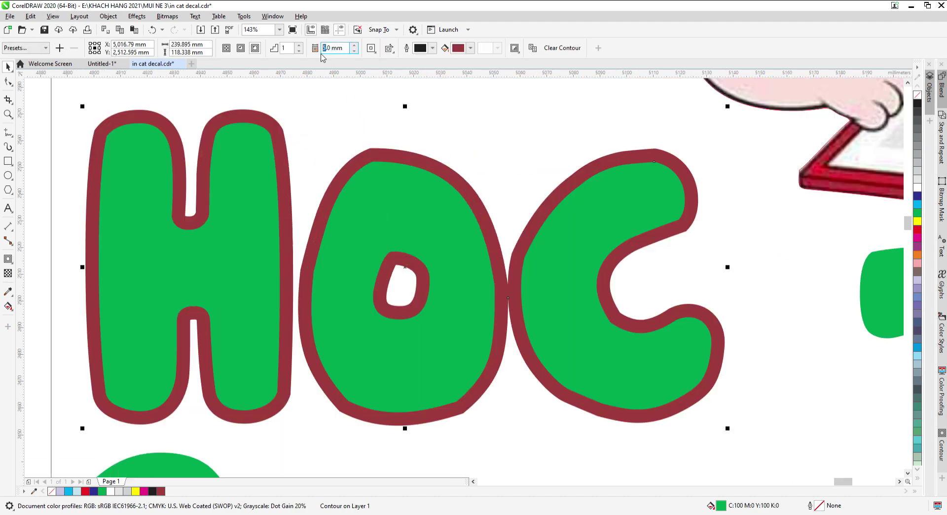
Set the contour offset of the word "Hoc" to 7 mm.
{"action": "type", "text": "7"}
{"action": "key", "text": "Return"}
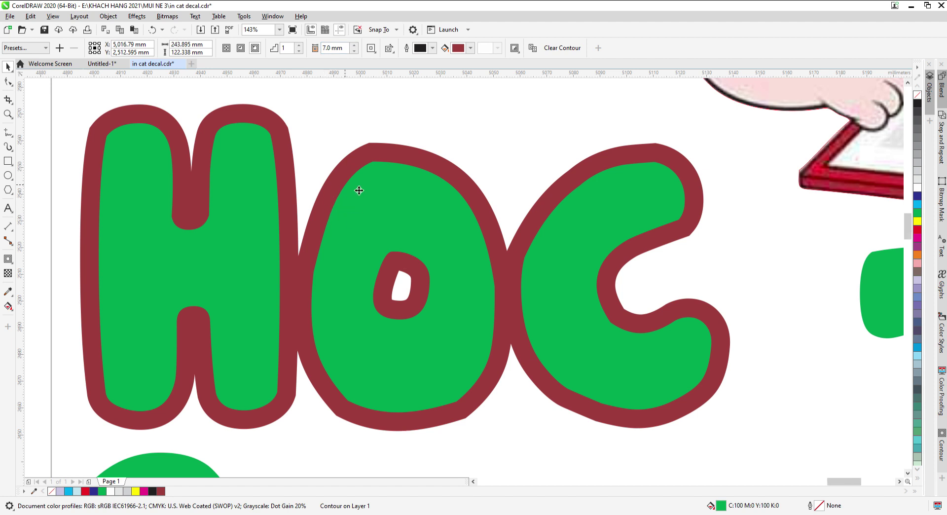
Add the 7 mm dark red outside contour to the words "Tao" and "Sang" and the vertical "Tap".
{"action": "scroll", "coordinate": [360, 190], "scroll_direction": "down", "scroll_amount": 3}
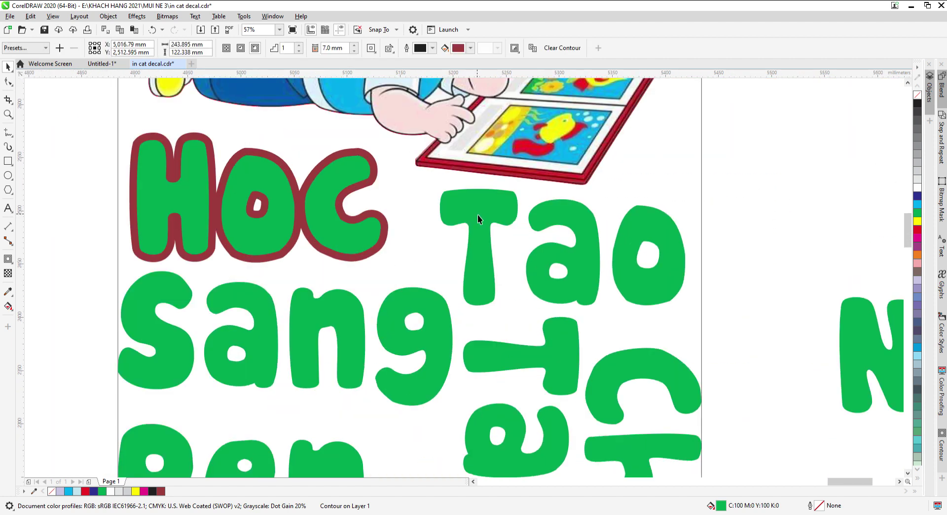
{"action": "left_click", "coordinate": [477, 215]}
{"action": "left_click", "coordinate": [8, 258]}
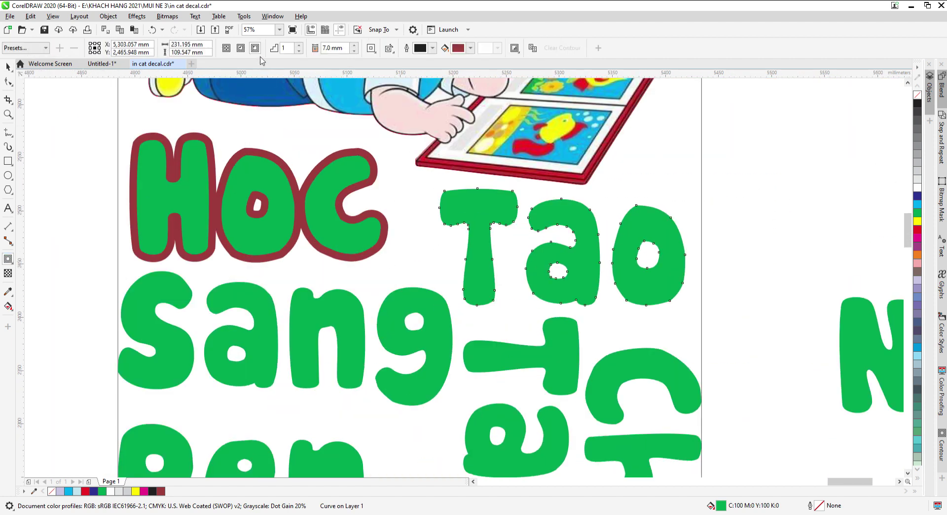
{"action": "left_click", "coordinate": [255, 47]}
{"action": "left_click", "coordinate": [307, 313]}
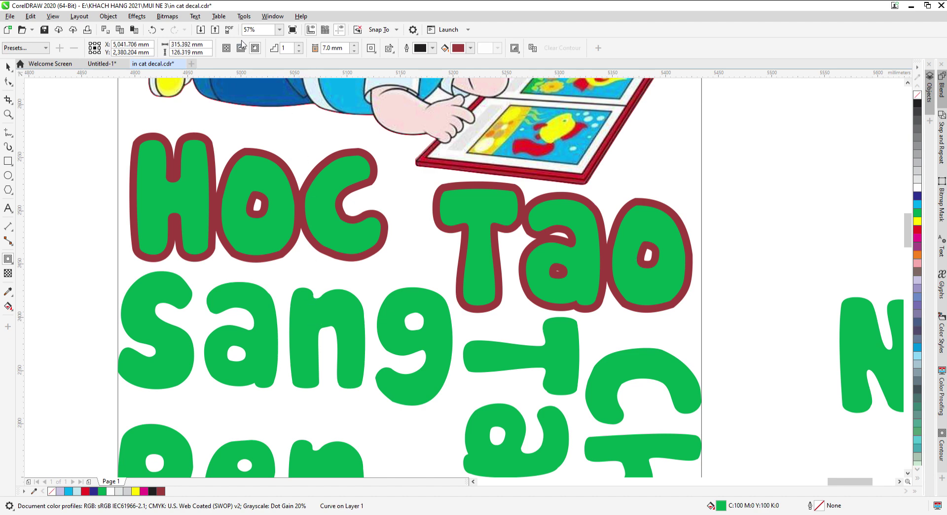
{"action": "left_click", "coordinate": [255, 48]}
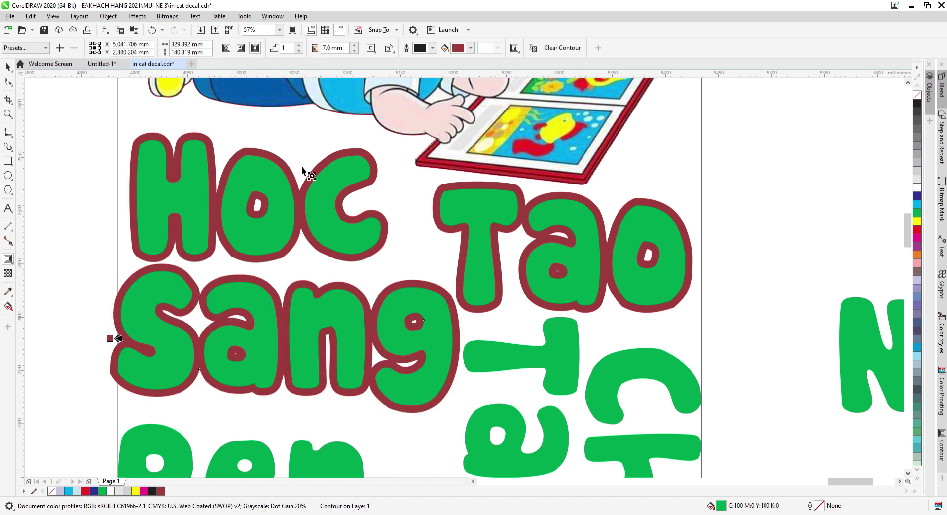
{"action": "left_click", "coordinate": [491, 359]}
{"action": "left_click", "coordinate": [255, 48]}
Add the same 7 mm dark red outside contour to the vertical "Cham" and the words "Ren" and "Luyen".
{"action": "scroll", "coordinate": [581, 268], "scroll_direction": "down", "scroll_amount": 3}
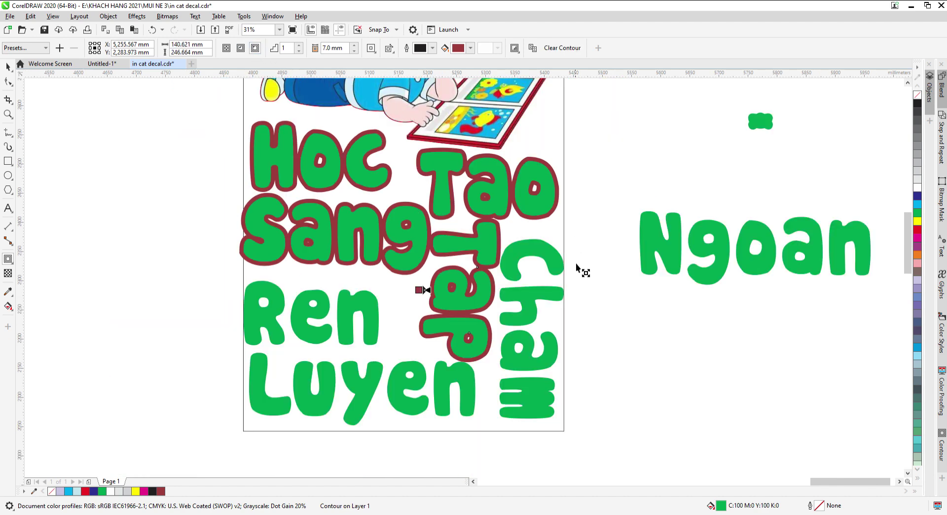
{"action": "left_click", "coordinate": [255, 48]}
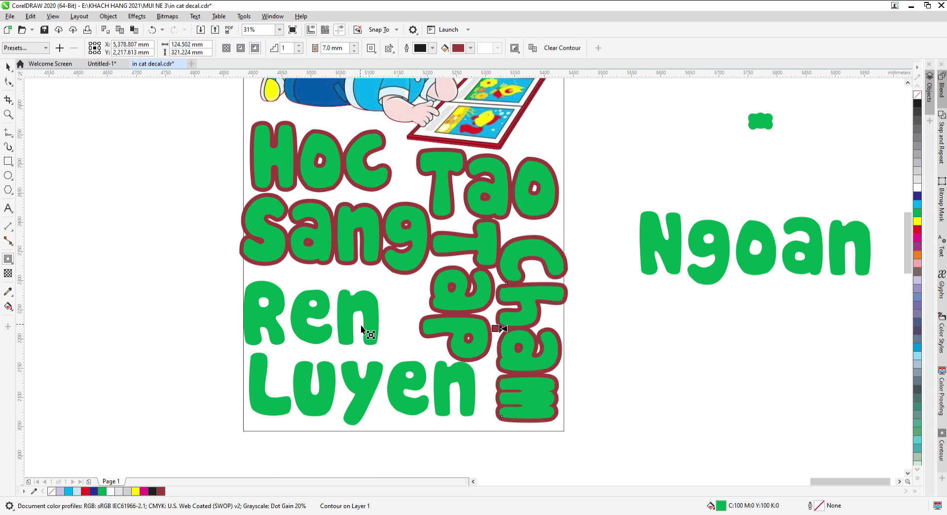
{"action": "left_click", "coordinate": [356, 290]}
{"action": "left_click", "coordinate": [255, 48]}
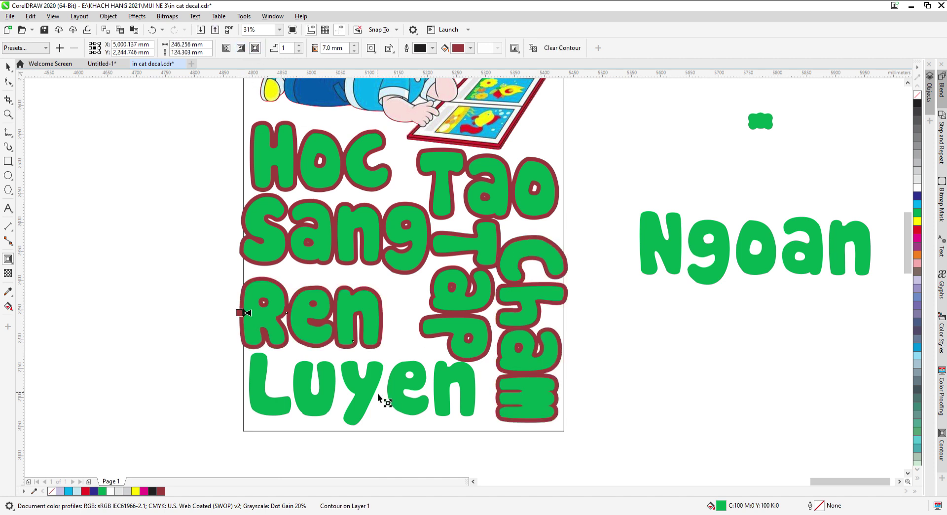
{"action": "left_click", "coordinate": [380, 397]}
{"action": "left_click", "coordinate": [255, 47]}
Add the 7 mm dark red outside contour to the word "Ngoan" outside the frame.
{"action": "key", "text": "z"}
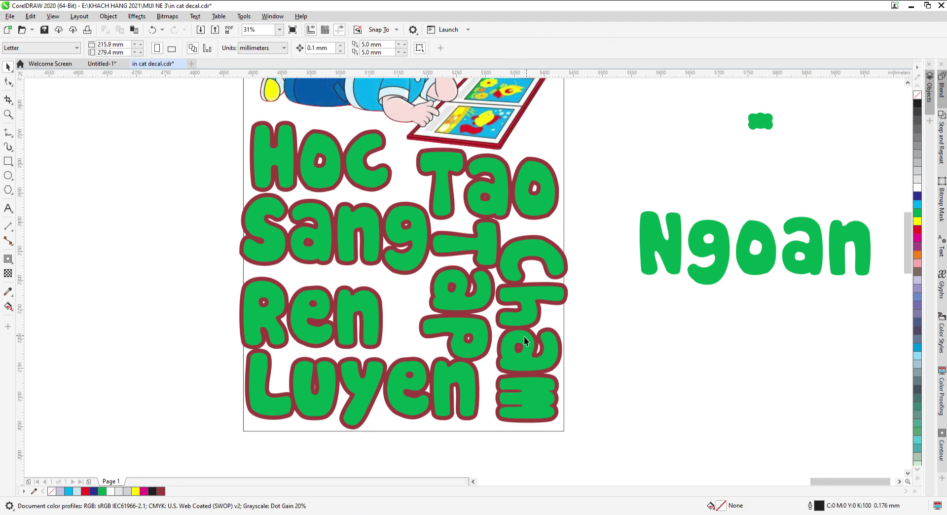
{"action": "scroll", "coordinate": [538, 318], "scroll_direction": "down", "scroll_amount": 3}
{"action": "left_click_drag", "start_coordinate": [325, 411], "coordinate": [725, 200]}
{"action": "key", "text": "space"}
{"action": "left_click", "coordinate": [598, 245]}
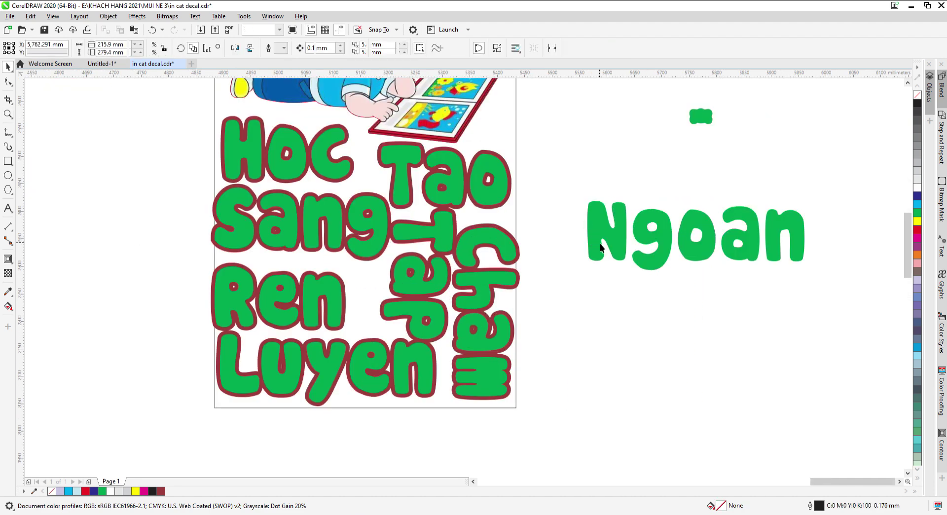
{"action": "left_click", "coordinate": [8, 259]}
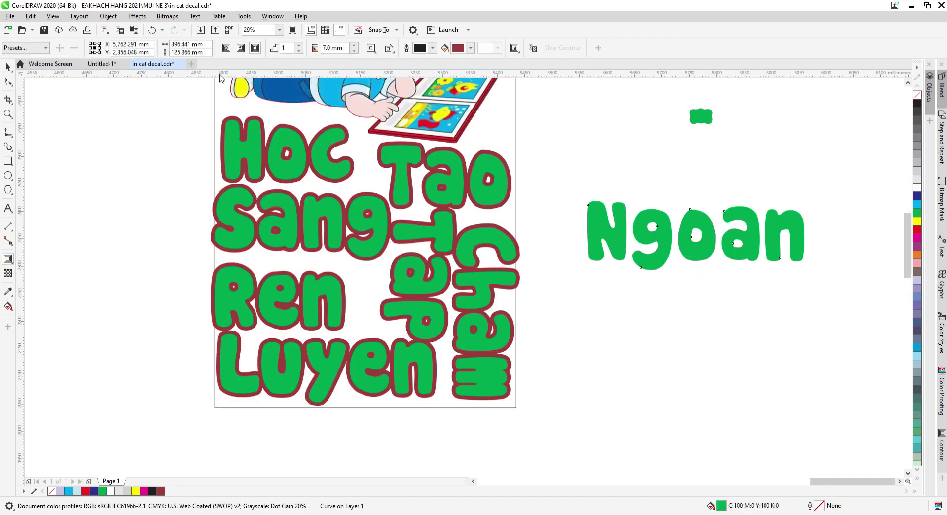
{"action": "left_click", "coordinate": [255, 48]}
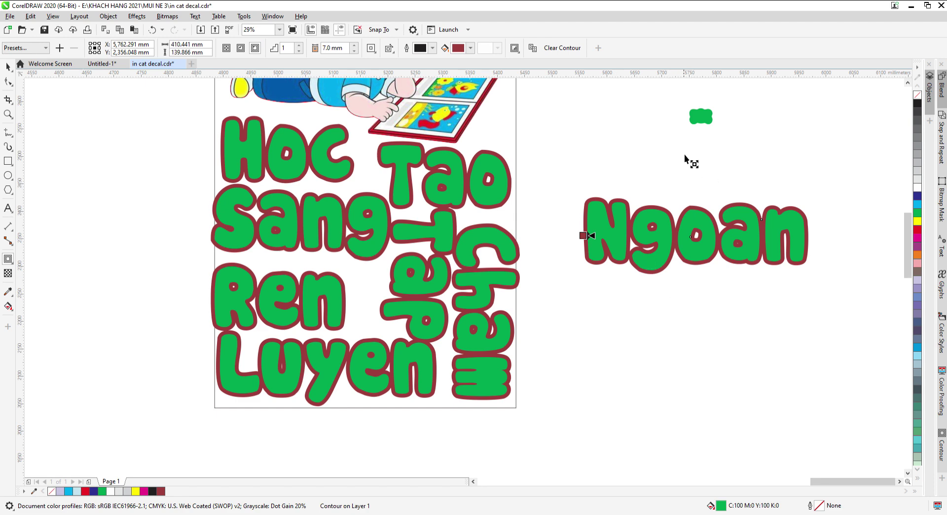
Try moving "Sang" out above "Ngoan" and "Tap" to the frame's left edge, and undo both moves.
{"action": "key", "text": "z"}
{"action": "left_click_drag", "start_coordinate": [630, 203], "coordinate": [777, 93]}
{"action": "key", "text": "space"}
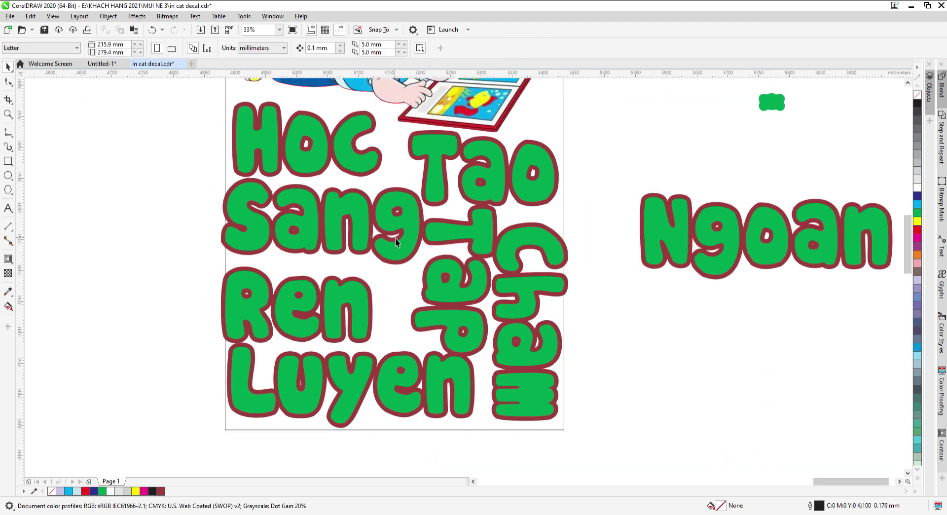
{"action": "left_click_drag", "start_coordinate": [406, 228], "coordinate": [845, 165]}
{"action": "left_click_drag", "start_coordinate": [446, 278], "coordinate": [225, 239]}
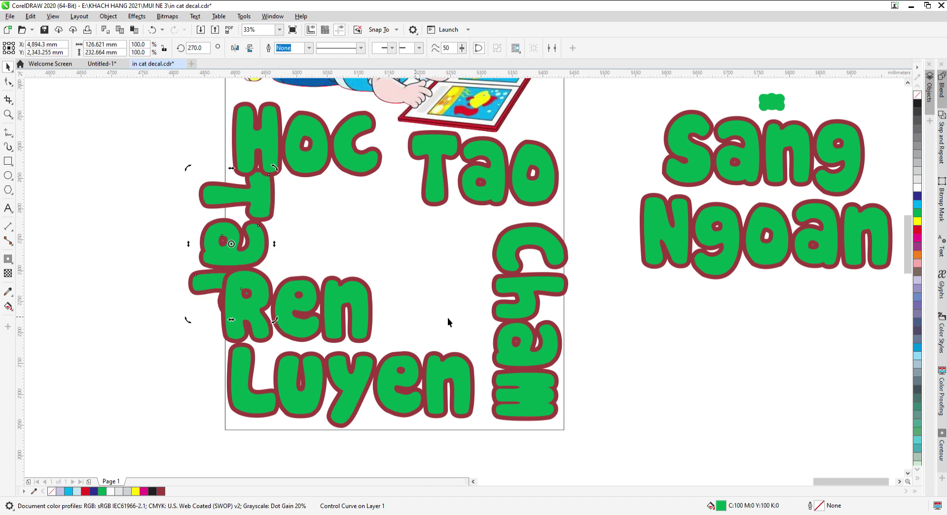
{"action": "key", "text": "ctrl+z"}
{"action": "key", "text": "ctrl+z"}
Move the vertical "Tap" out of the frame below "Ngoan" and shift "Sang" slightly right and down.
{"action": "left_click_drag", "start_coordinate": [476, 249], "coordinate": [732, 353]}
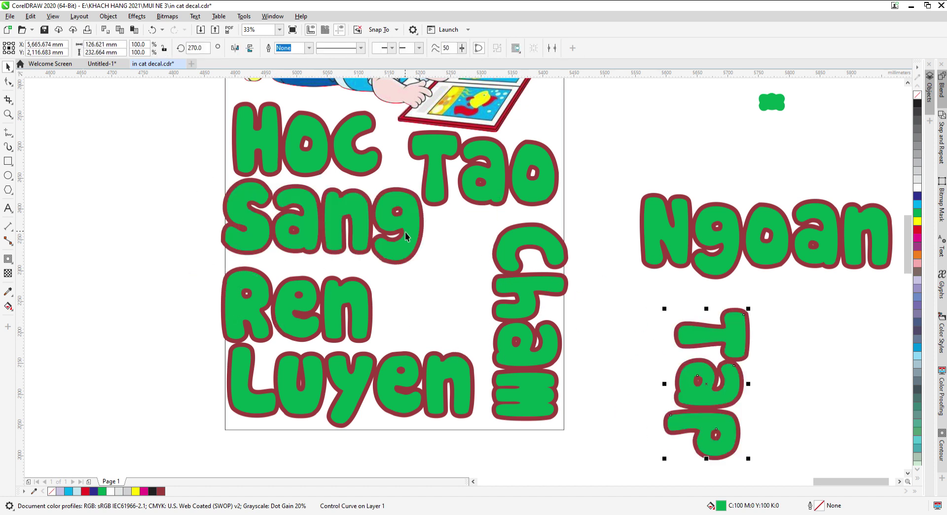
{"action": "left_click_drag", "start_coordinate": [411, 233], "coordinate": [426, 245]}
{"action": "key", "text": "z"}
{"action": "left_click_drag", "start_coordinate": [188, 295], "coordinate": [628, 189]}
{"action": "scroll", "coordinate": [416, 165], "scroll_direction": "down", "scroll_amount": 2}
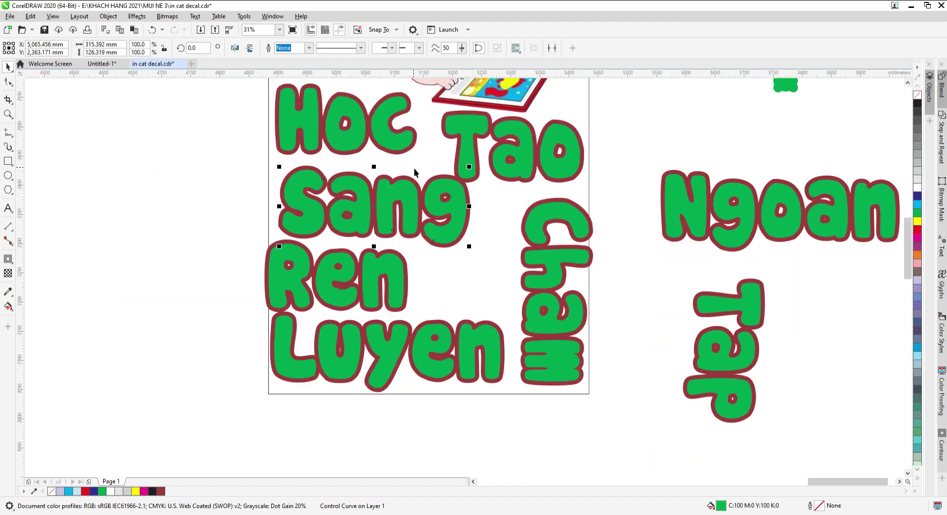
{"action": "left_click", "coordinate": [149, 301]}
Align the word "Luyen" with the bottom edge of the frame.
{"action": "key", "text": "F2"}
{"action": "left_click_drag", "start_coordinate": [243, 387], "coordinate": [625, 321]}
{"action": "key", "text": "space"}
{"action": "left_click", "coordinate": [535, 303]}
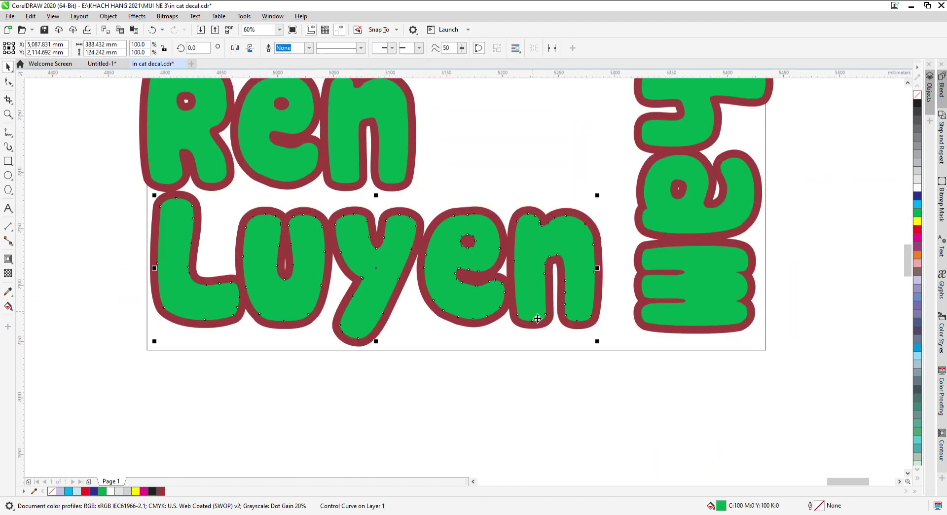
{"action": "left_click", "coordinate": [465, 349], "text": "shift"}
{"action": "key", "text": "b"}
{"action": "left_click", "coordinate": [415, 305]}
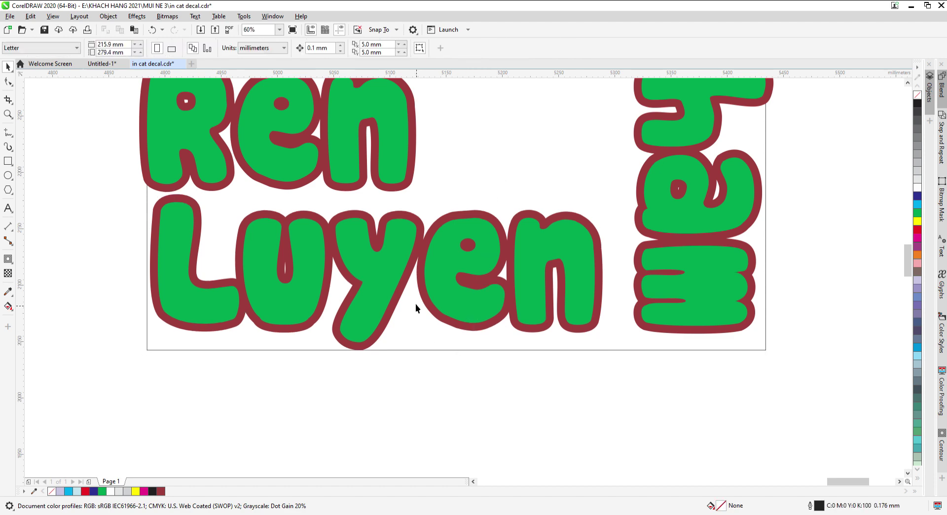
Move the word "Ren" right so it sits above the last letters of "Luyen", beside "Cham".
{"action": "scroll", "coordinate": [404, 286], "scroll_direction": "down", "scroll_amount": 2}
{"action": "key", "text": "z"}
{"action": "left_click_drag", "start_coordinate": [176, 304], "coordinate": [682, 101]}
{"action": "key", "text": "space"}
{"action": "left_click_drag", "start_coordinate": [414, 292], "coordinate": [585, 285]}
{"action": "scroll", "coordinate": [463, 287], "scroll_direction": "down", "scroll_amount": 2}
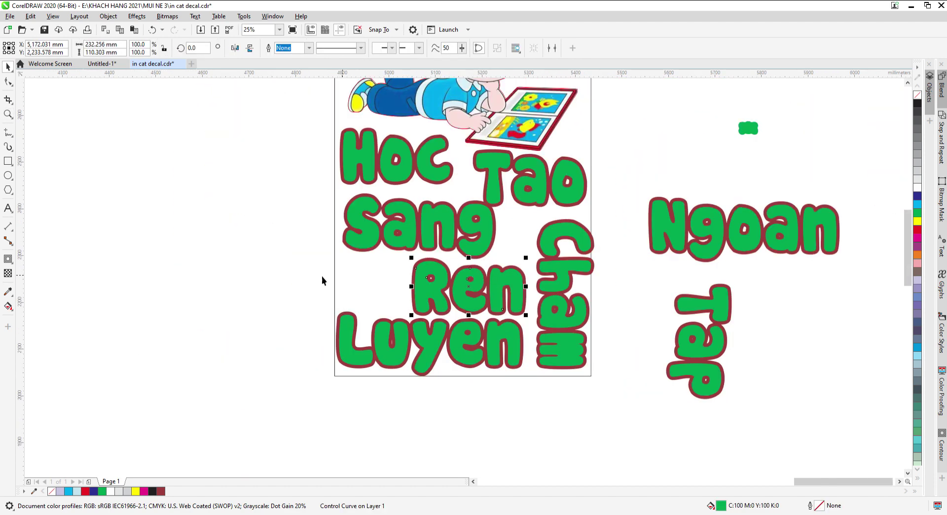
{"action": "left_click", "coordinate": [197, 271]}
Shift the word "Sang" slightly down toward "Ren", clear of the "T" of "Tao".
{"action": "key", "text": "z"}
{"action": "left_click_drag", "start_coordinate": [295, 349], "coordinate": [596, 172]}
{"action": "key", "text": "space"}
{"action": "left_click_drag", "start_coordinate": [567, 206], "coordinate": [570, 212]}
Try rotating the word "Sang" upside down and undo the rotation.
{"action": "left_click", "coordinate": [570, 212]}
{"action": "left_click_drag", "start_coordinate": [576, 133], "coordinate": [365, 220]}
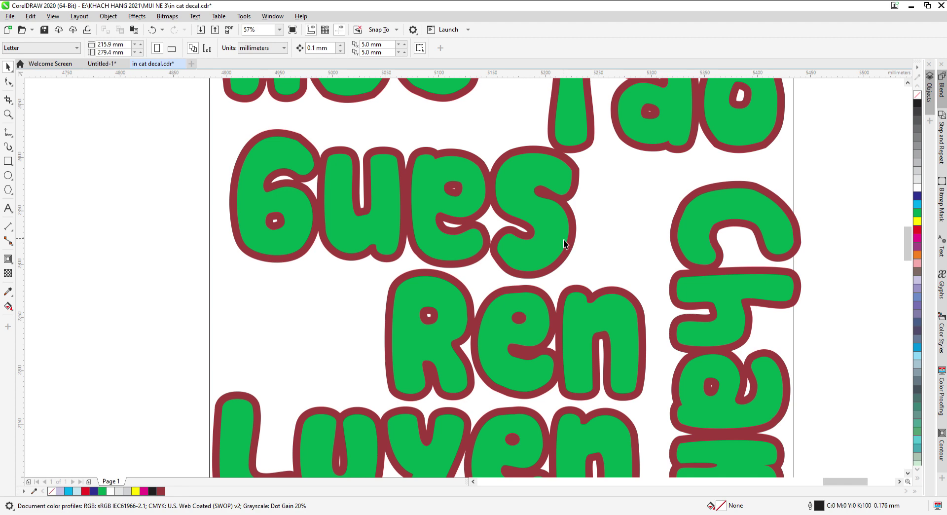
{"action": "key", "text": "ctrl+z"}
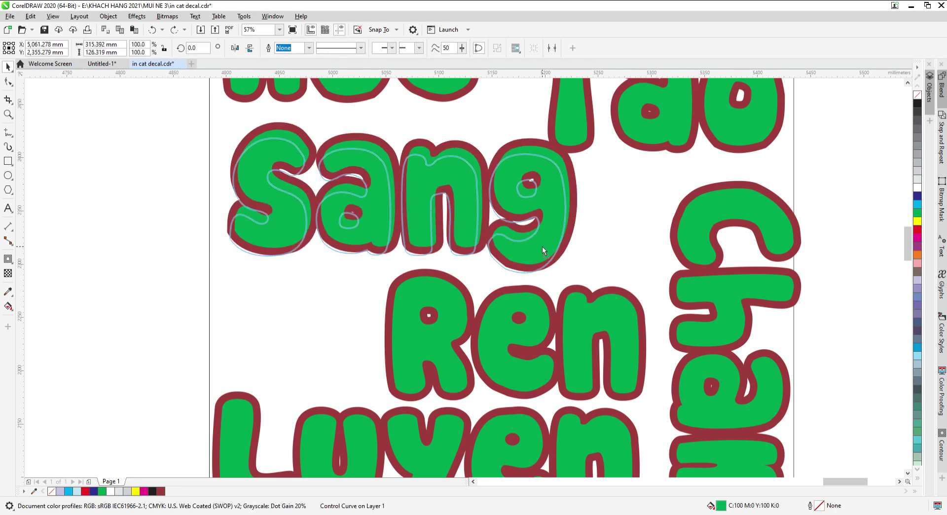
Fine-tune the position of "Sang" slightly down and left in the gap between "Hoc" and "Ren".
{"action": "left_click_drag", "start_coordinate": [542, 247], "coordinate": [540, 249]}
{"action": "key", "text": "z"}
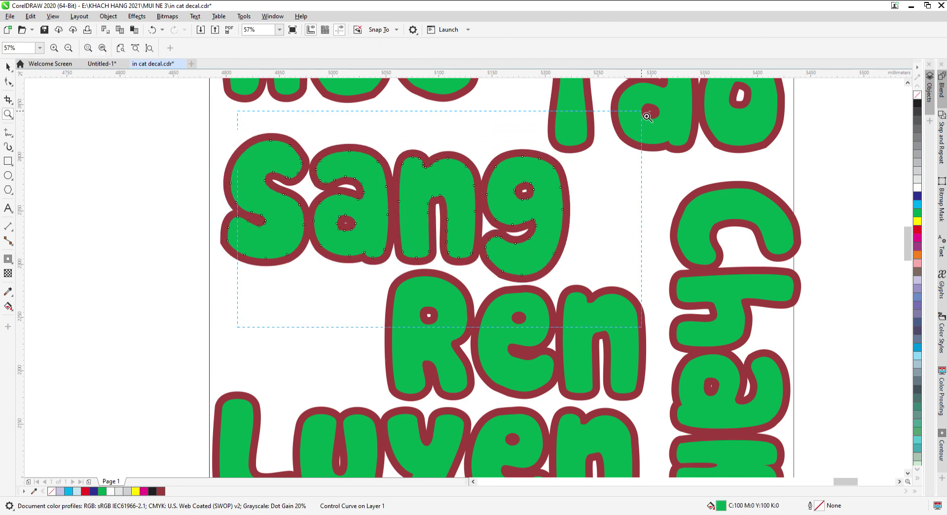
{"action": "left_click_drag", "start_coordinate": [647, 117], "coordinate": [646, 115]}
{"action": "key", "text": "space"}
{"action": "left_click", "coordinate": [601, 159]}
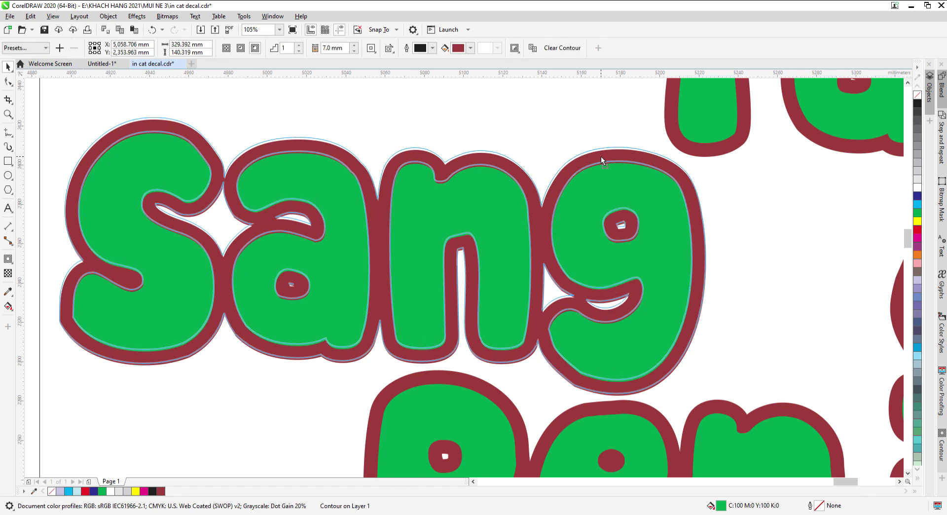
{"action": "left_click_drag", "start_coordinate": [601, 156], "coordinate": [600, 154]}
Move the small stack of green accent marks from above "Ngoan" to the empty area left of the frame.
{"action": "scroll", "coordinate": [555, 112], "scroll_direction": "down", "scroll_amount": 3}
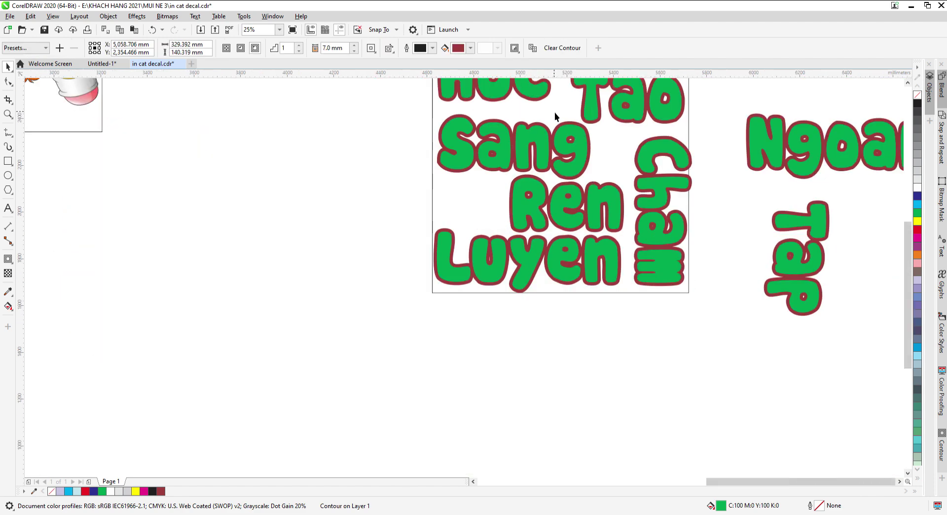
{"action": "left_click", "coordinate": [436, 199]}
{"action": "key", "text": "z"}
{"action": "left_click_drag", "start_coordinate": [406, 215], "coordinate": [756, 52]}
{"action": "key", "text": "space"}
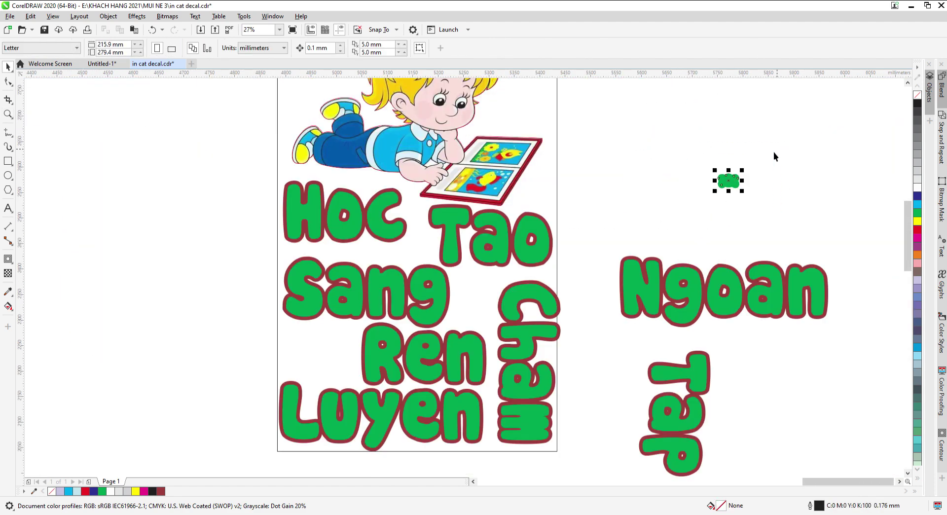
{"action": "left_click_drag", "start_coordinate": [728, 182], "coordinate": [248, 347]}
Shift the vertical word "Cham" slightly left so it lies inside the frame's right edge.
{"action": "key", "text": "space"}
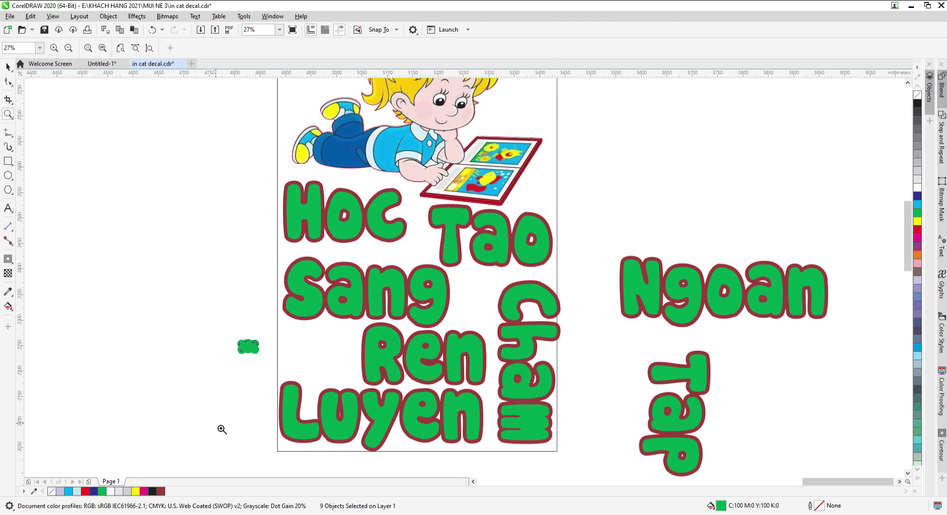
{"action": "left_click_drag", "start_coordinate": [527, 291], "coordinate": [528, 290]}
{"action": "key", "text": "space"}
{"action": "left_click", "coordinate": [692, 205]}
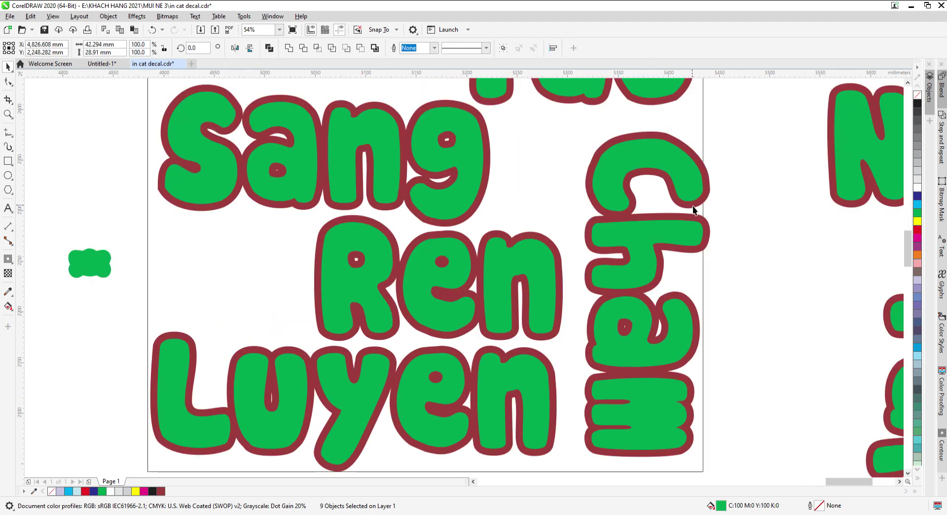
{"action": "key", "text": "ctrl+k"}
{"action": "key", "text": "Left"}
{"action": "left_click", "coordinate": [774, 213]}
Align the right side of the vertical "Cham" with the right side of "Tao".
{"action": "scroll", "coordinate": [533, 292], "scroll_direction": "down", "scroll_amount": 2}
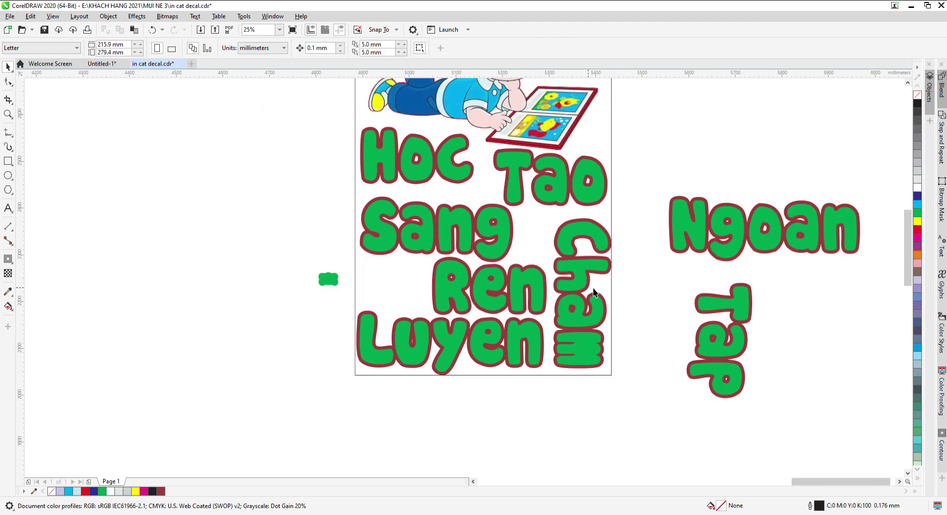
{"action": "key", "text": "F2"}
{"action": "left_click_drag", "start_coordinate": [393, 356], "coordinate": [732, 165]}
{"action": "key", "text": "space"}
{"action": "left_click", "coordinate": [577, 239]}
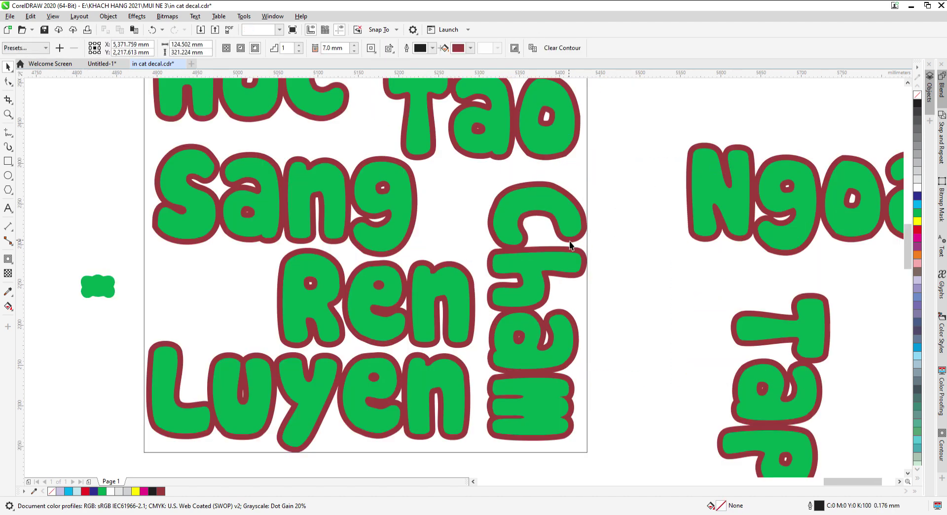
{"action": "left_click", "coordinate": [561, 157], "text": "shift"}
{"action": "key", "text": "r"}
{"action": "left_click", "coordinate": [624, 227]}
Add the 7 mm outside contour to the grave accent from the stack and place it in the frame above "Luyen".
{"action": "scroll", "coordinate": [564, 248], "scroll_direction": "down", "scroll_amount": 4}
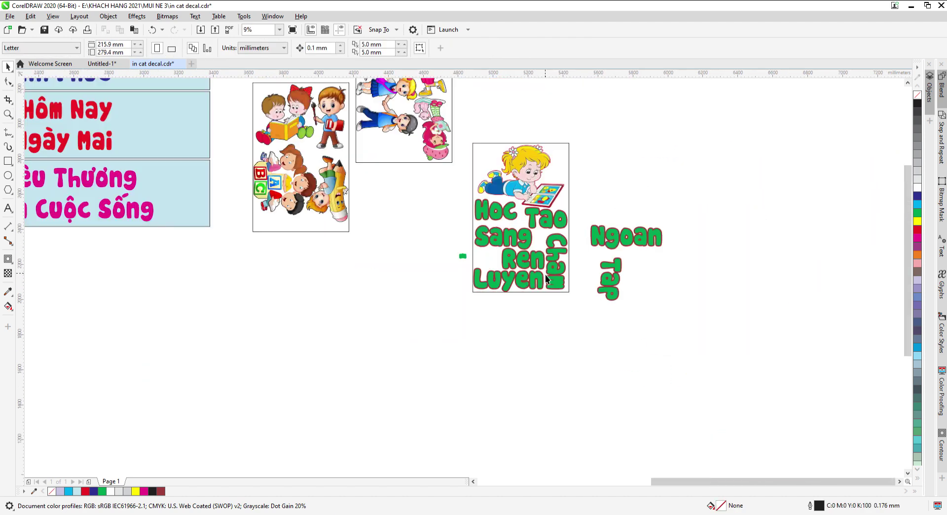
{"action": "key", "text": "F2"}
{"action": "left_click_drag", "start_coordinate": [423, 308], "coordinate": [664, 142]}
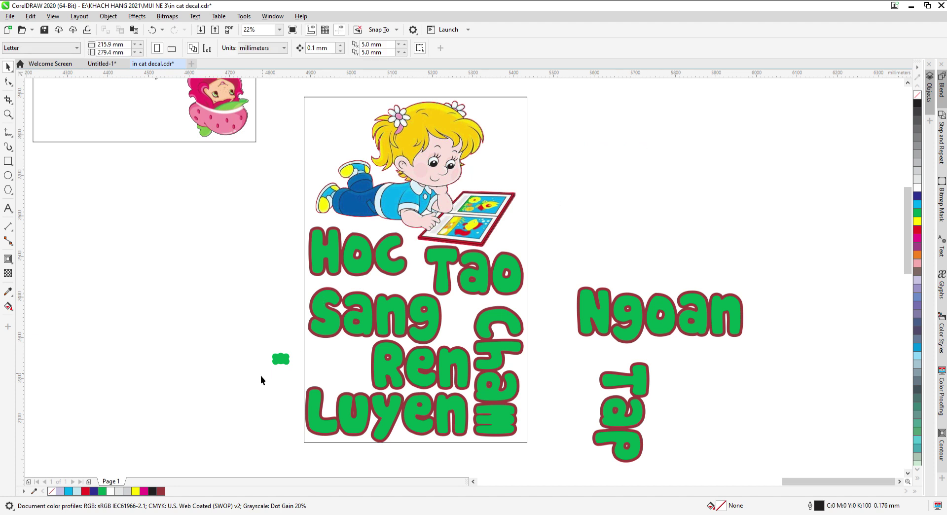
{"action": "left_click_drag", "start_coordinate": [199, 439], "coordinate": [486, 331]}
{"action": "key", "text": "space"}
{"action": "left_click", "coordinate": [278, 221]}
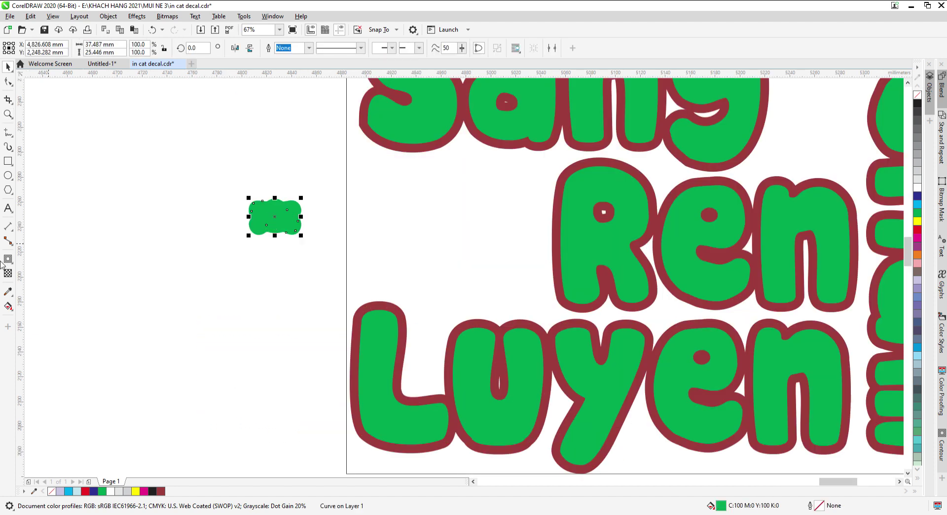
{"action": "left_click", "coordinate": [7, 260]}
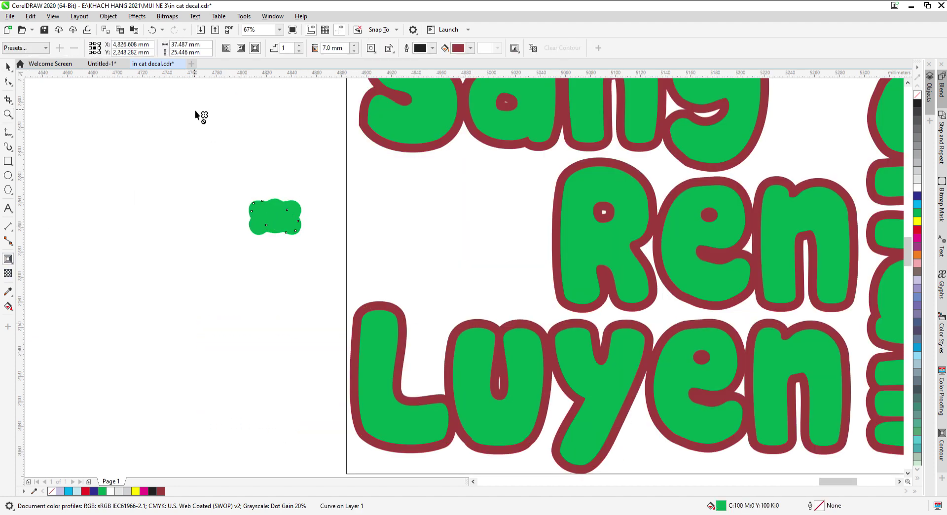
{"action": "left_click", "coordinate": [255, 47]}
{"action": "key", "text": "space"}
{"action": "left_click_drag", "start_coordinate": [276, 220], "coordinate": [395, 188]}
Add the 7 mm outside contour to a circumflex accent in the stack left of the frame.
{"action": "left_click", "coordinate": [281, 218]}
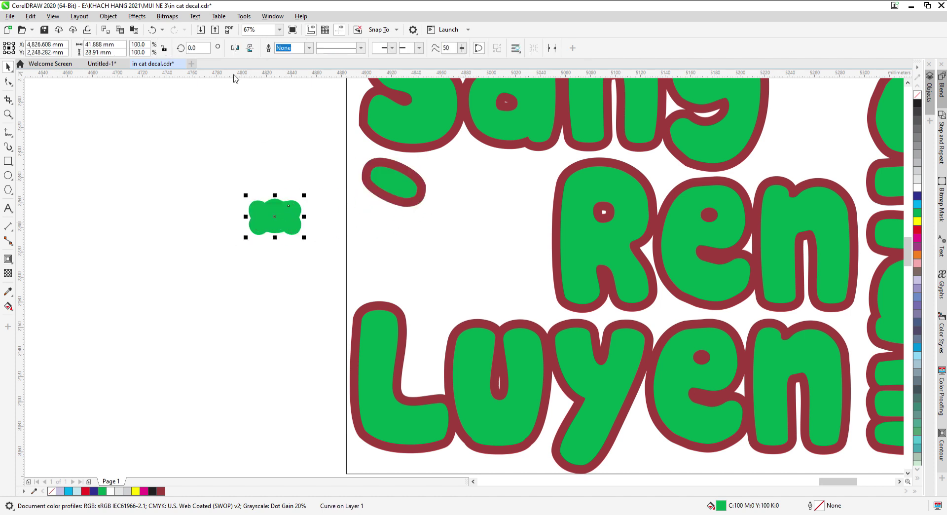
{"action": "left_click", "coordinate": [9, 259]}
{"action": "left_click", "coordinate": [256, 49]}
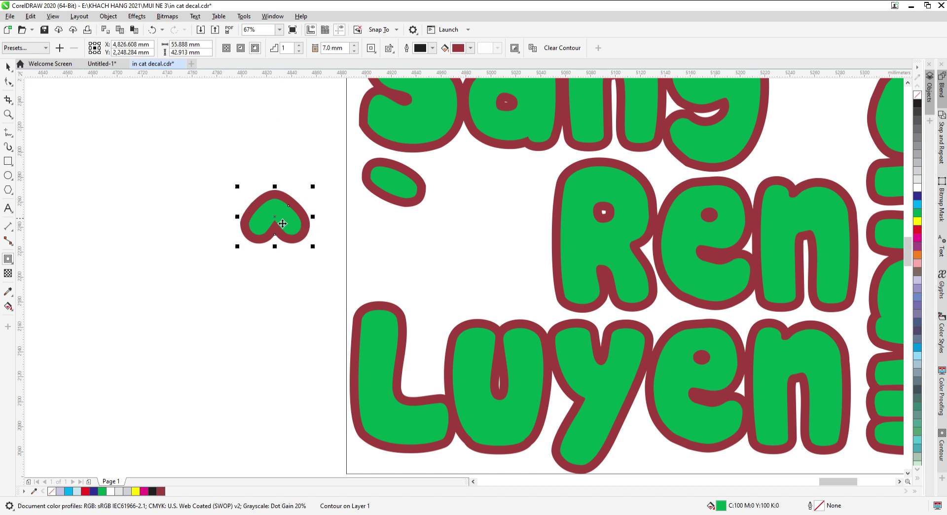
Place the contoured circumflex beside the grave accent, and add the 7 mm outside contour to a dot from the stack.
{"action": "left_click_drag", "start_coordinate": [282, 223], "coordinate": [478, 189]}
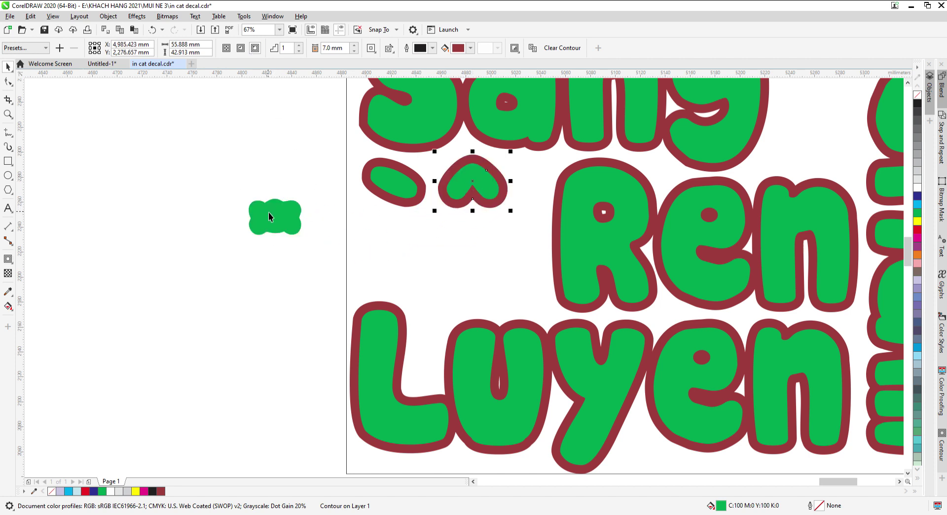
{"action": "left_click_drag", "start_coordinate": [269, 217], "coordinate": [210, 284]}
{"action": "left_click", "coordinate": [8, 259]}
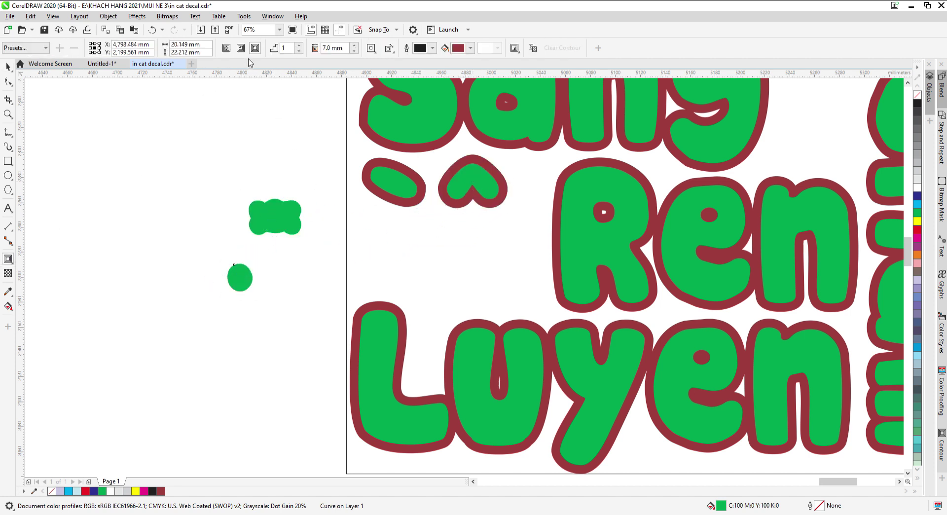
{"action": "left_click", "coordinate": [255, 48]}
Place the breve with a 7 mm outside contour below the grave accent and spread the remaining stacked accents apart.
{"action": "left_click", "coordinate": [267, 212]}
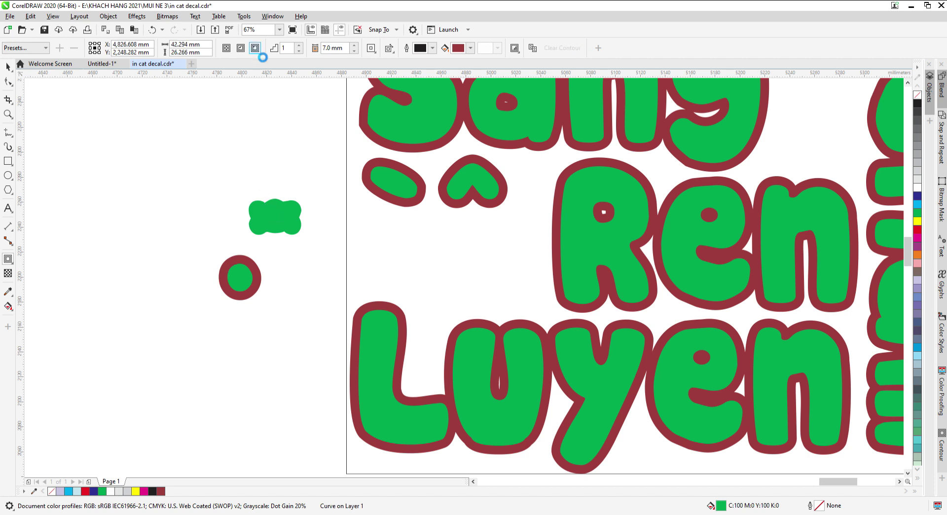
{"action": "left_click_drag", "start_coordinate": [286, 225], "coordinate": [227, 196]}
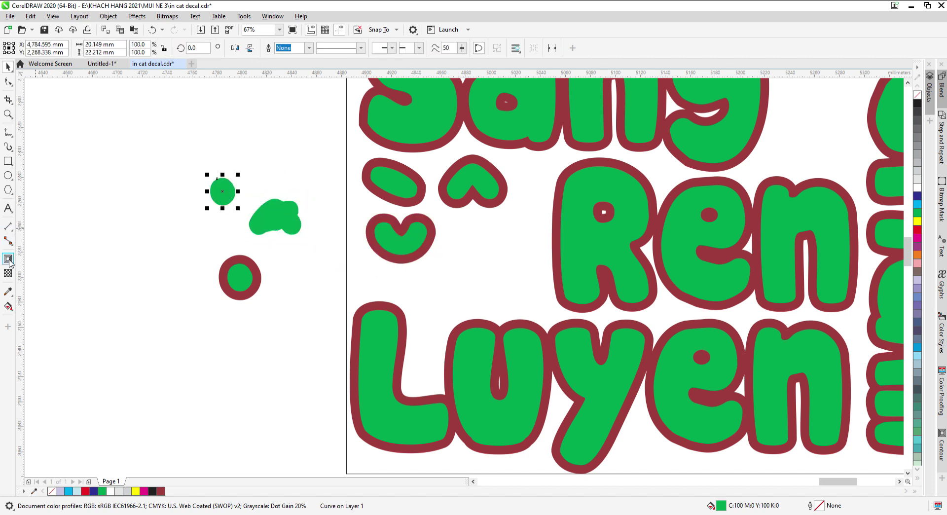
{"action": "left_click_drag", "start_coordinate": [269, 222], "coordinate": [301, 259]}
{"action": "left_click_drag", "start_coordinate": [269, 218], "coordinate": [317, 198]}
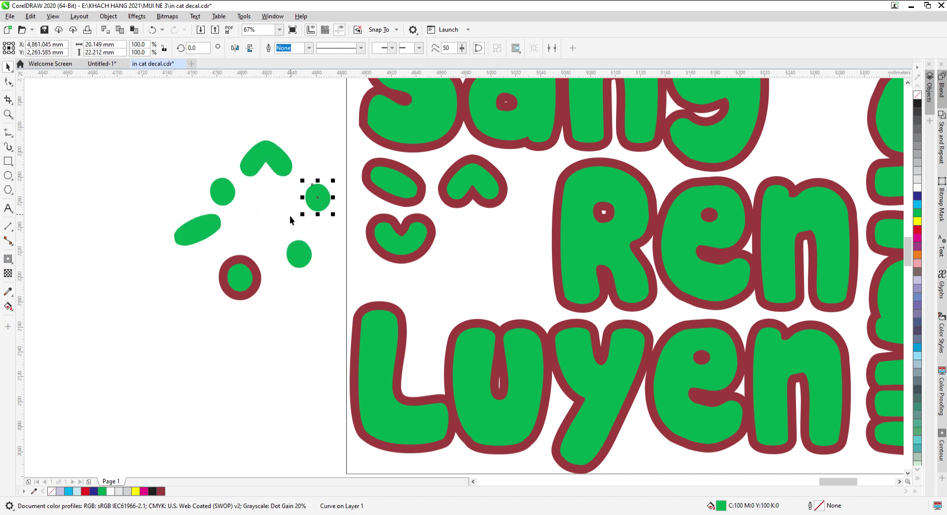
Add the 7 mm outside contour to the separated circumflex, acute accent and three remaining dots.
{"action": "left_click", "coordinate": [8, 260]}
{"action": "left_click", "coordinate": [255, 47]}
{"action": "left_click", "coordinate": [271, 153]}
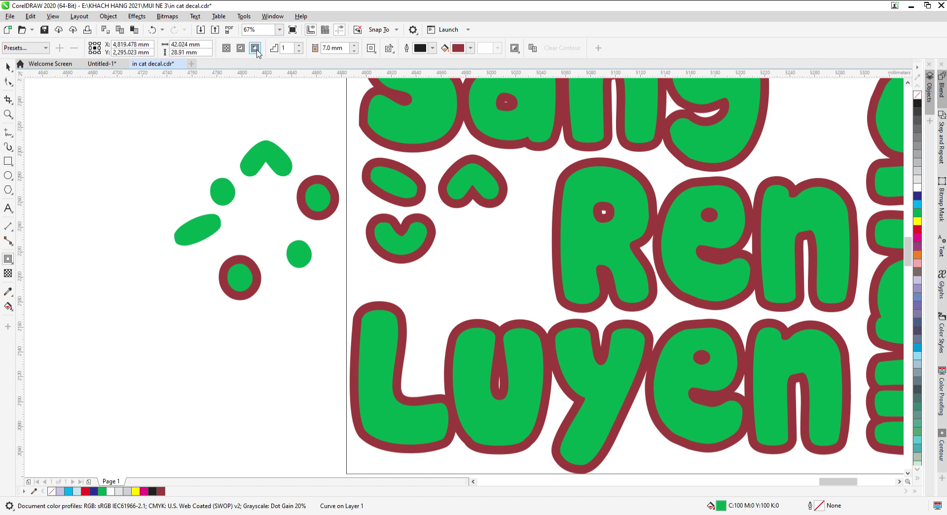
{"action": "left_click", "coordinate": [255, 47]}
{"action": "left_click", "coordinate": [238, 190]}
{"action": "left_click", "coordinate": [255, 48]}
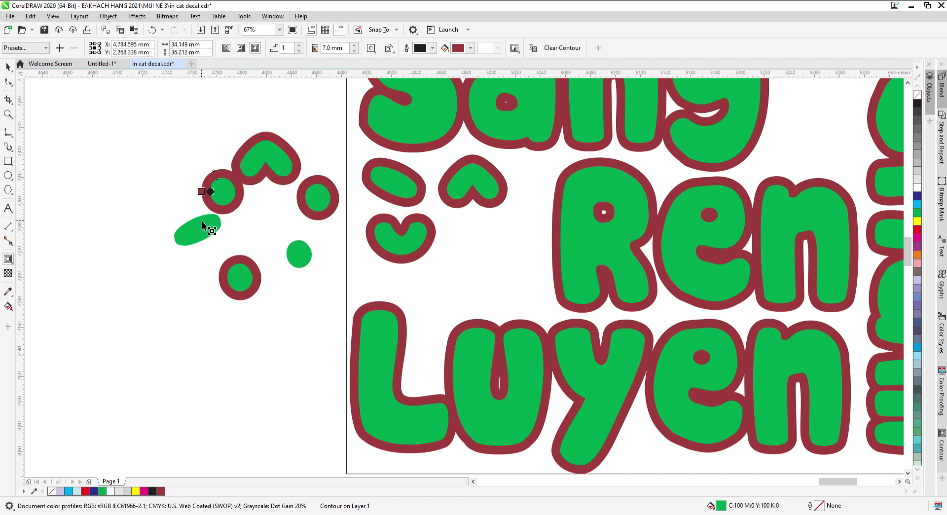
{"action": "left_click", "coordinate": [205, 228]}
{"action": "left_click", "coordinate": [255, 48]}
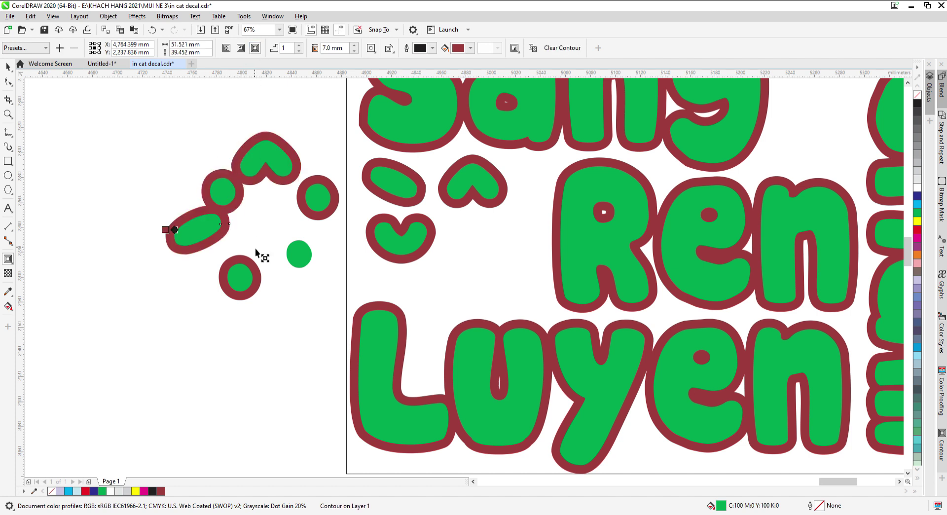
{"action": "left_click", "coordinate": [255, 48]}
Place the second contoured circumflex beside the breve and the acute accent above the "L" of "Luyen".
{"action": "key", "text": "space"}
{"action": "left_click_drag", "start_coordinate": [404, 243], "coordinate": [506, 247]}
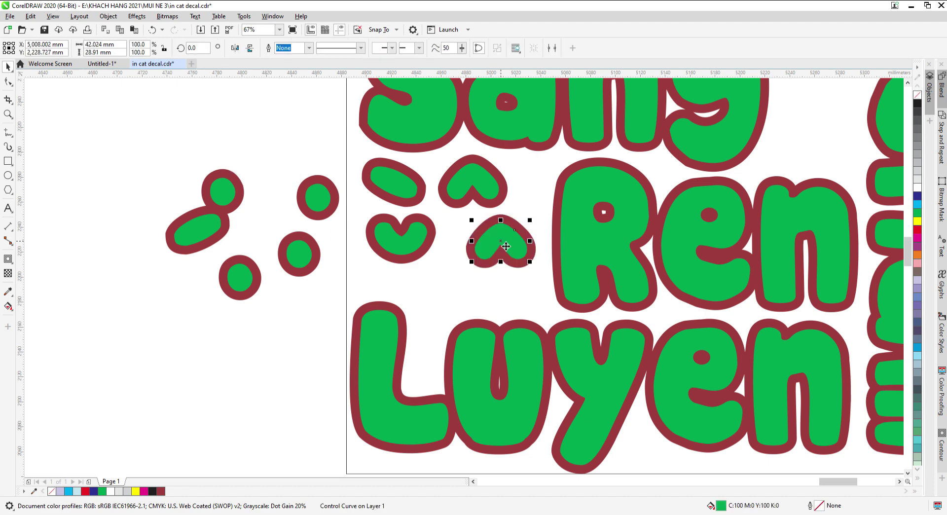
{"action": "left_click_drag", "start_coordinate": [207, 231], "coordinate": [442, 302]}
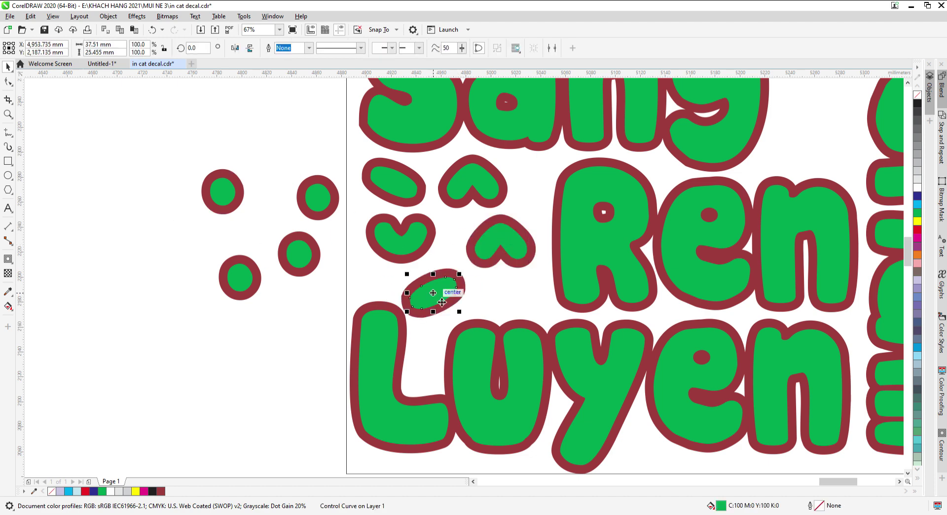
Nudge both circumflexes upward and the acute accent up and right to tighten the accent group.
{"action": "scroll", "coordinate": [462, 195], "scroll_direction": "up", "scroll_amount": 2}
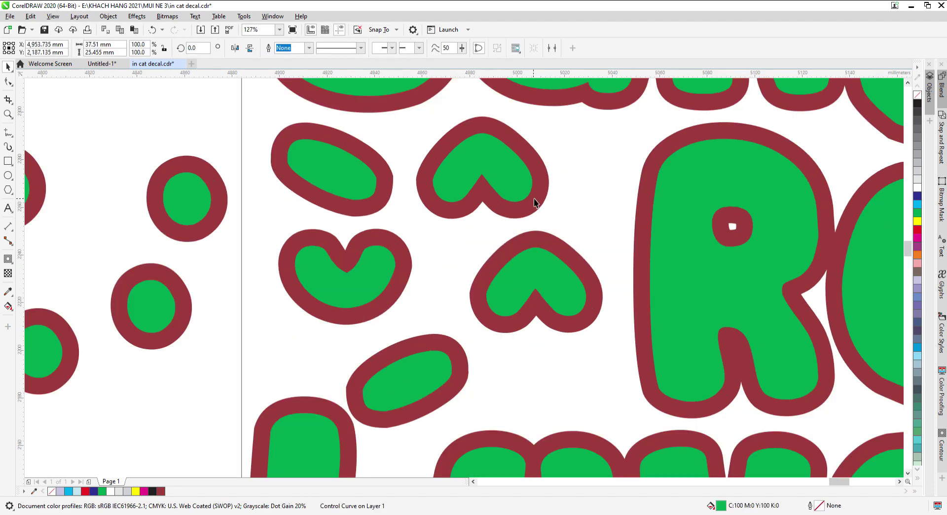
{"action": "left_click_drag", "start_coordinate": [533, 201], "coordinate": [532, 188]}
{"action": "left_click_drag", "start_coordinate": [539, 236], "coordinate": [553, 224]}
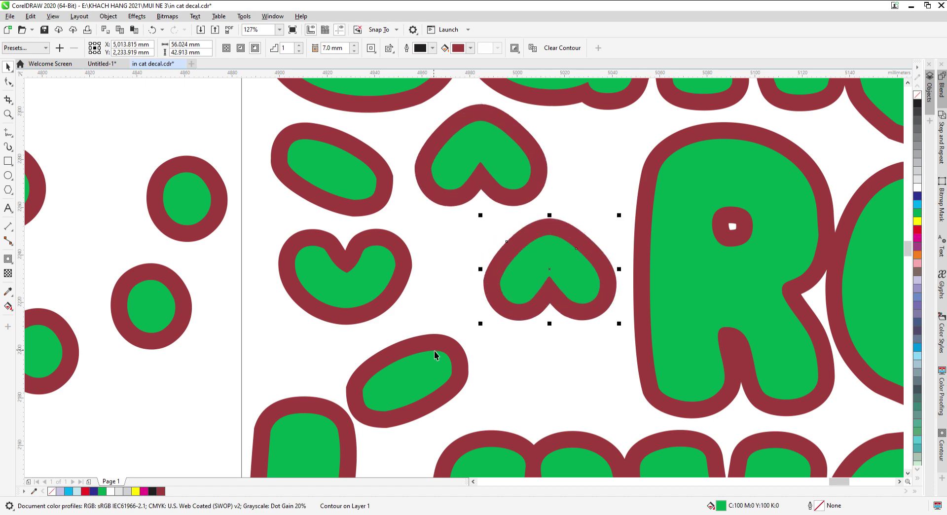
{"action": "left_click_drag", "start_coordinate": [434, 351], "coordinate": [452, 324]}
Place a contoured dot between the upper circumflex and the "R" of "Ren", and shift the circumflex slightly to make room.
{"action": "scroll", "coordinate": [451, 258], "scroll_direction": "down", "scroll_amount": 2}
{"action": "left_click", "coordinate": [275, 346]}
{"action": "key", "text": "F2"}
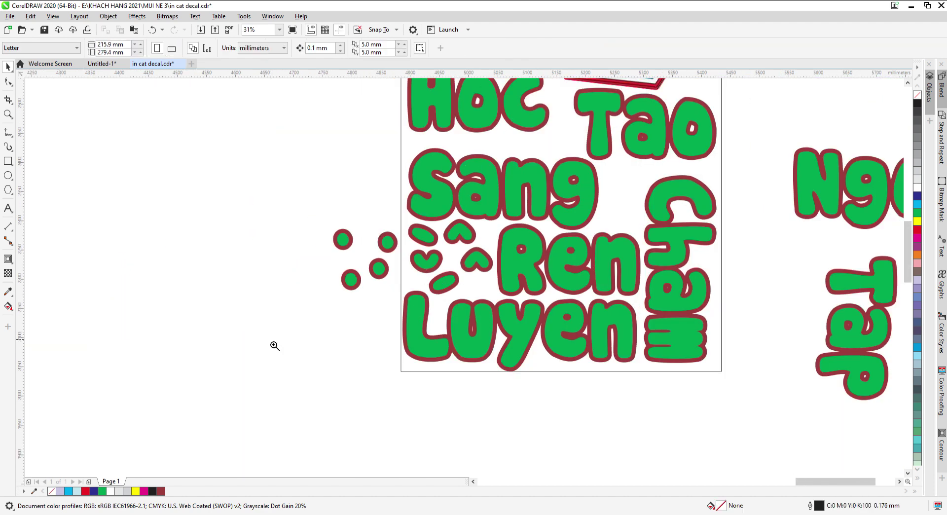
{"action": "left_click_drag", "start_coordinate": [273, 341], "coordinate": [702, 177]}
{"action": "left_click_drag", "start_coordinate": [182, 261], "coordinate": [472, 244]}
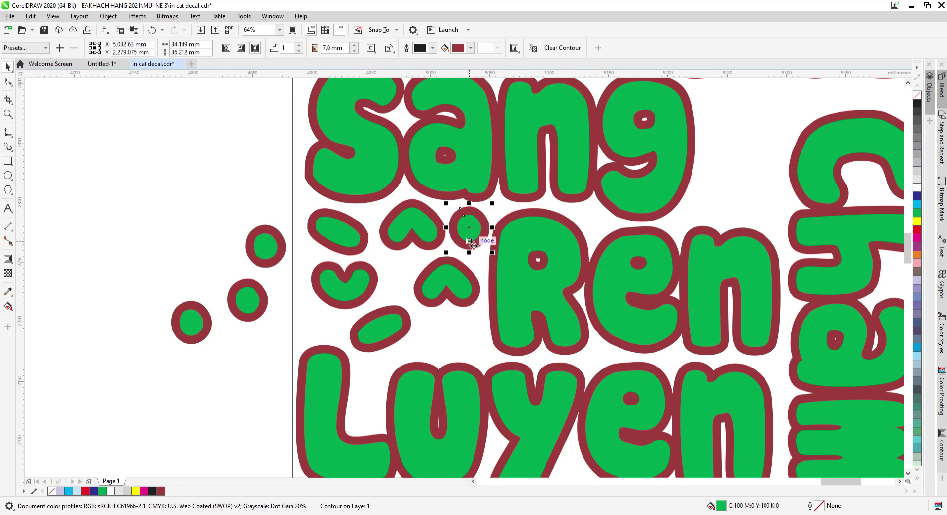
{"action": "left_click", "coordinate": [188, 208]}
{"action": "mouse_move", "coordinate": [390, 249]}
{"action": "left_mouse_down"}
{"action": "mouse_move", "coordinate": [392, 239]}
{"action": "mouse_move", "coordinate": [388, 255]}
{"action": "left_mouse_up"}
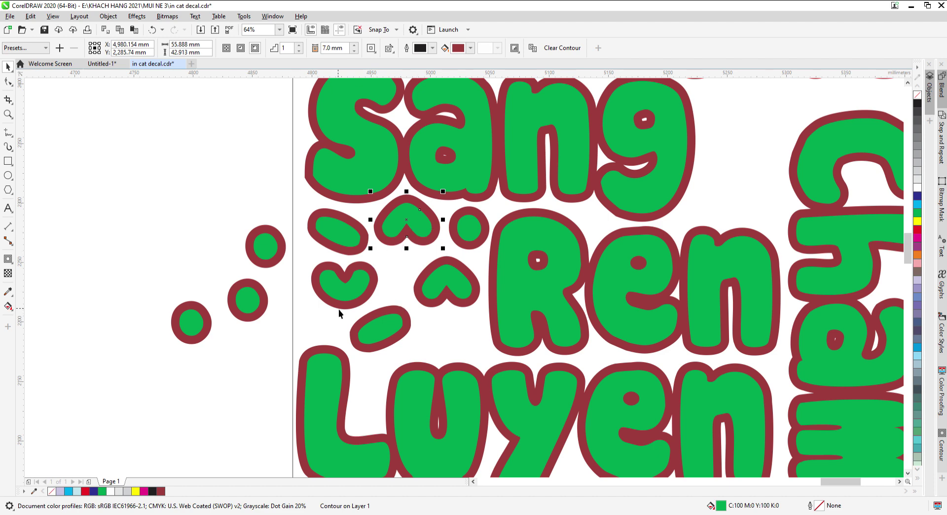
Rotate the acute accent above "Luyen" until it lies nearly horizontal.
{"action": "scroll", "coordinate": [401, 310], "scroll_direction": "up", "scroll_amount": 3}
{"action": "left_click", "coordinate": [425, 271]}
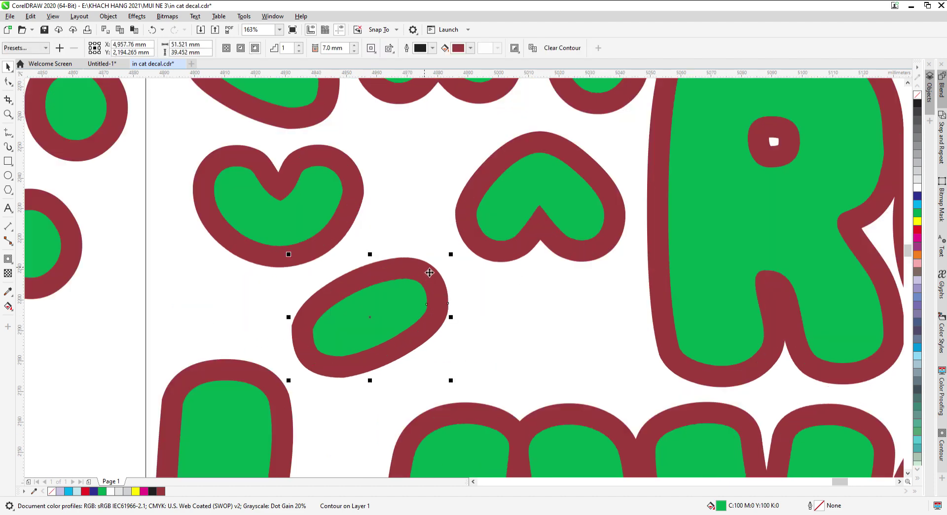
{"action": "left_click", "coordinate": [429, 271]}
{"action": "left_click_drag", "start_coordinate": [450, 255], "coordinate": [470, 315]}
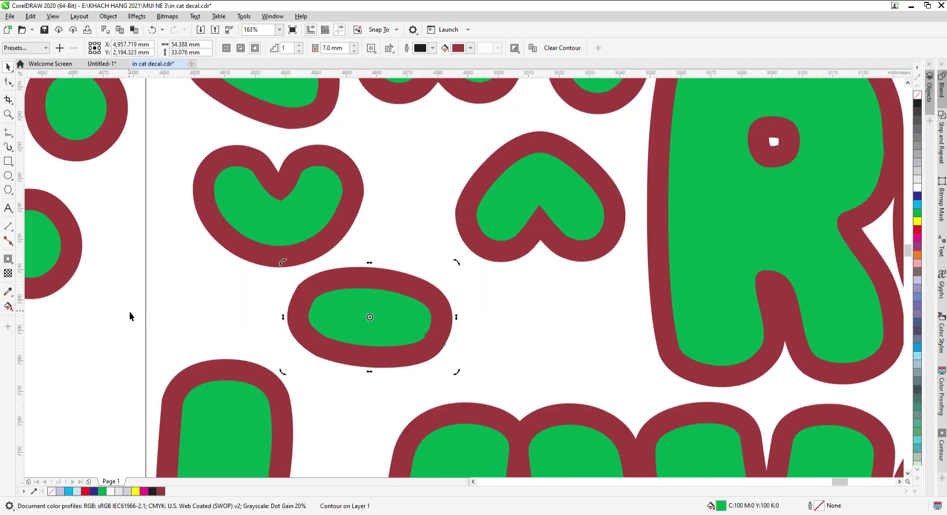
Nudge the breve up and left, and stack the acute accent beneath the slightly raised lower circumflex.
{"action": "left_click", "coordinate": [315, 252]}
{"action": "left_click_drag", "start_coordinate": [311, 253], "coordinate": [305, 242]}
{"action": "left_click_drag", "start_coordinate": [355, 280], "coordinate": [556, 301]}
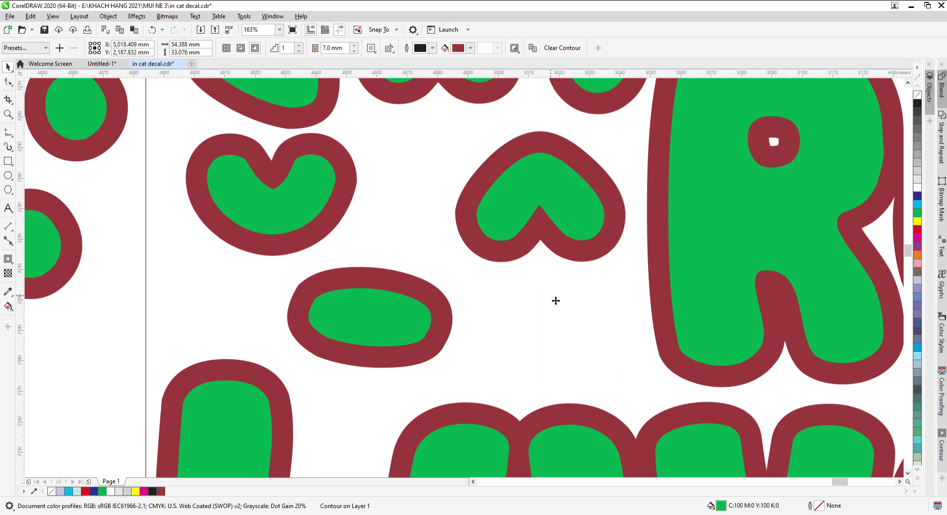
{"action": "left_click_drag", "start_coordinate": [571, 242], "coordinate": [579, 230]}
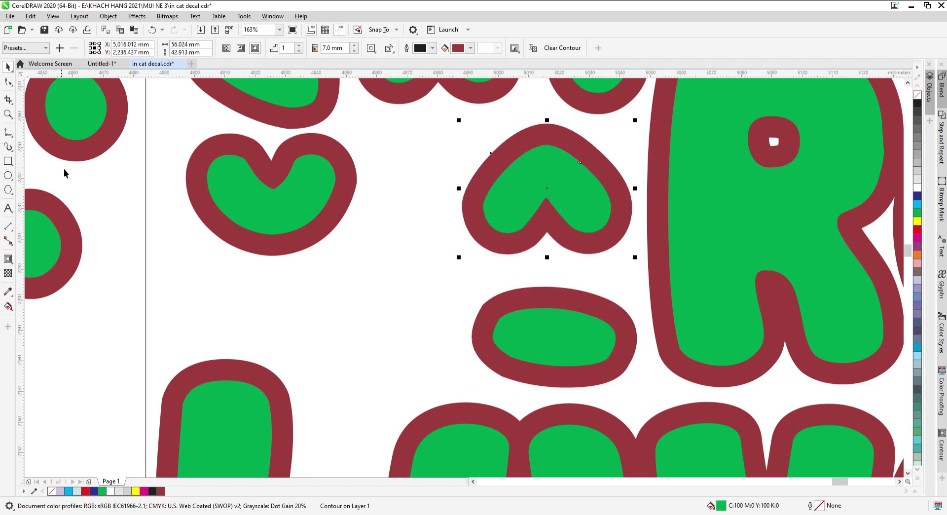
Place one contoured dot between the breve and the lower circumflex and another beside the acute accent.
{"action": "left_click_drag", "start_coordinate": [74, 154], "coordinate": [388, 228]}
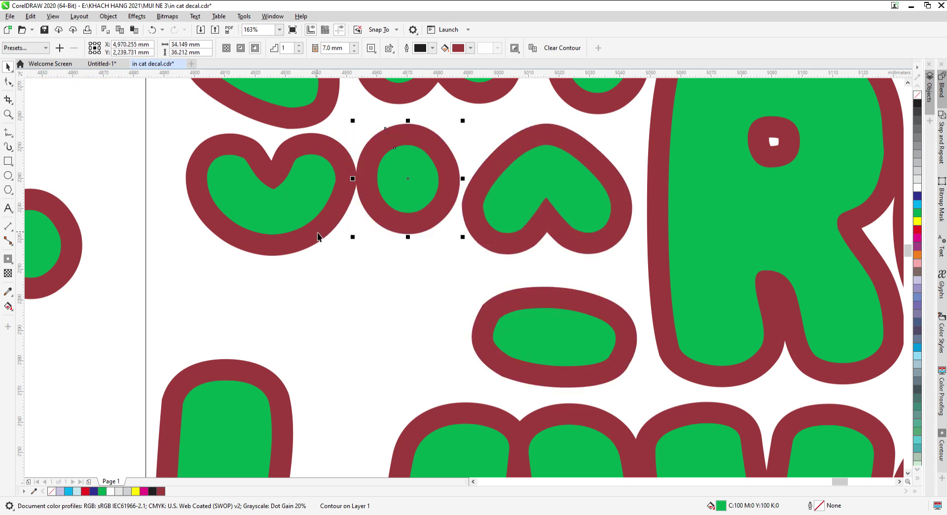
{"action": "left_click_drag", "start_coordinate": [318, 232], "coordinate": [299, 227]}
{"action": "left_click_drag", "start_coordinate": [405, 230], "coordinate": [398, 226]}
{"action": "left_click_drag", "start_coordinate": [98, 246], "coordinate": [451, 325]}
Place the last contoured dot in the frame above the "L" of "Luyen", beside the lower dot.
{"action": "scroll", "coordinate": [451, 325], "scroll_direction": "down", "scroll_amount": 4}
{"action": "scroll", "coordinate": [296, 335], "scroll_direction": "up", "scroll_amount": 3}
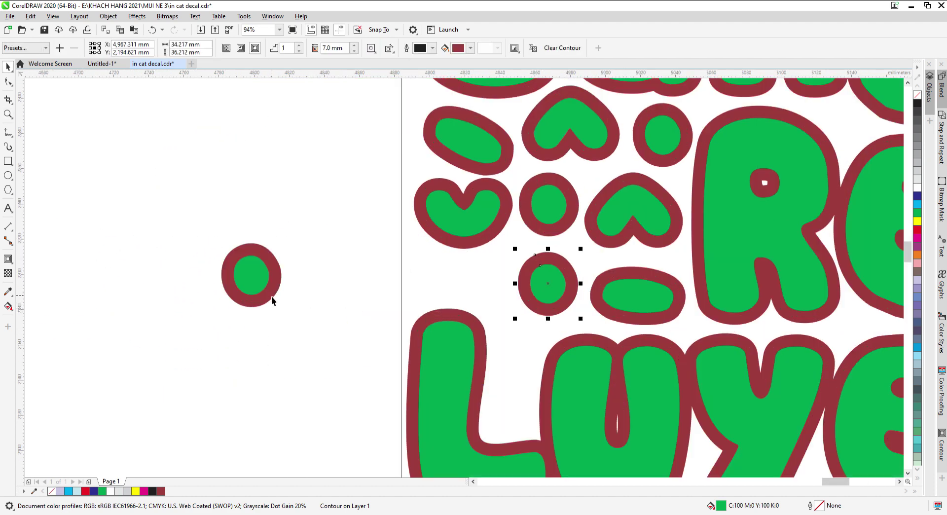
{"action": "left_click_drag", "start_coordinate": [271, 300], "coordinate": [741, 214]}
{"action": "key", "text": "z"}
{"action": "left_click_drag", "start_coordinate": [706, 246], "coordinate": [353, 219]}
{"action": "key", "text": "ctrl+z"}
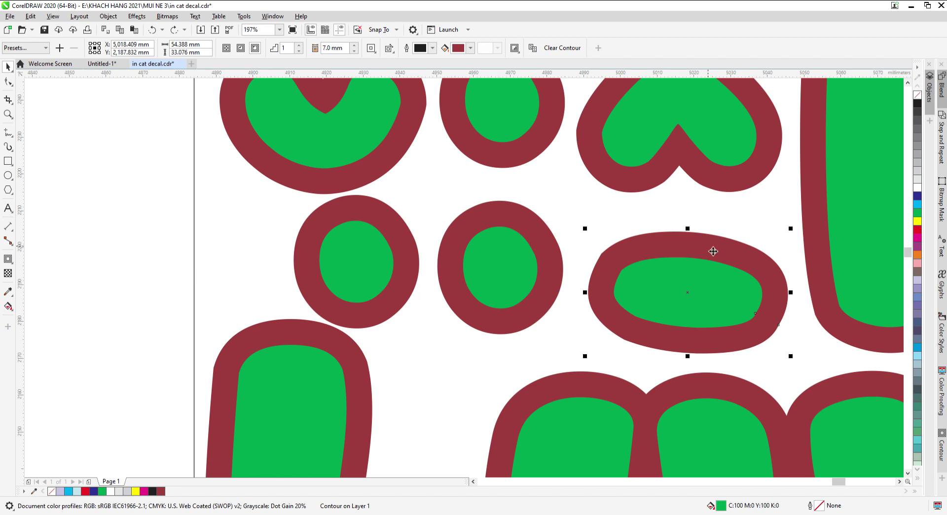
Rotate the acute accent to slant upward, and move it and the two lower dots closer together.
{"action": "left_click_drag", "start_coordinate": [797, 360], "coordinate": [803, 287]}
{"action": "left_click_drag", "start_coordinate": [717, 344], "coordinate": [720, 321]}
{"action": "left_click_drag", "start_coordinate": [558, 299], "coordinate": [592, 279]}
{"action": "left_click_drag", "start_coordinate": [413, 299], "coordinate": [450, 303]}
{"action": "scroll", "coordinate": [396, 267], "scroll_direction": "down", "scroll_amount": 2}
{"action": "left_click", "coordinate": [285, 311]}
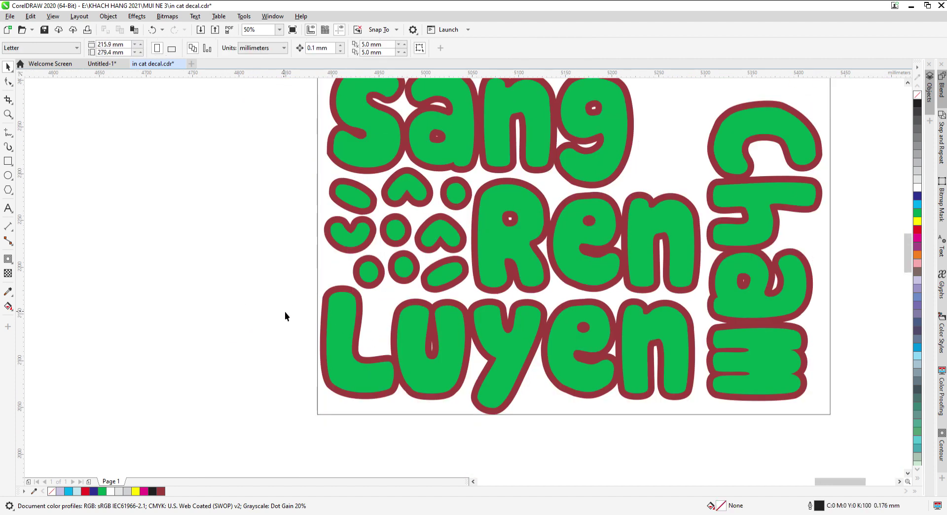
Examine the filled frame and the words "Ngoan" and "Tap" outside it for remaining free space.
{"action": "scroll", "coordinate": [285, 311], "scroll_direction": "down", "scroll_amount": 1}
{"action": "key", "text": "z"}
{"action": "left_click_drag", "start_coordinate": [213, 389], "coordinate": [764, 192]}
{"action": "left_click_drag", "start_coordinate": [852, 110], "coordinate": [843, 111]}
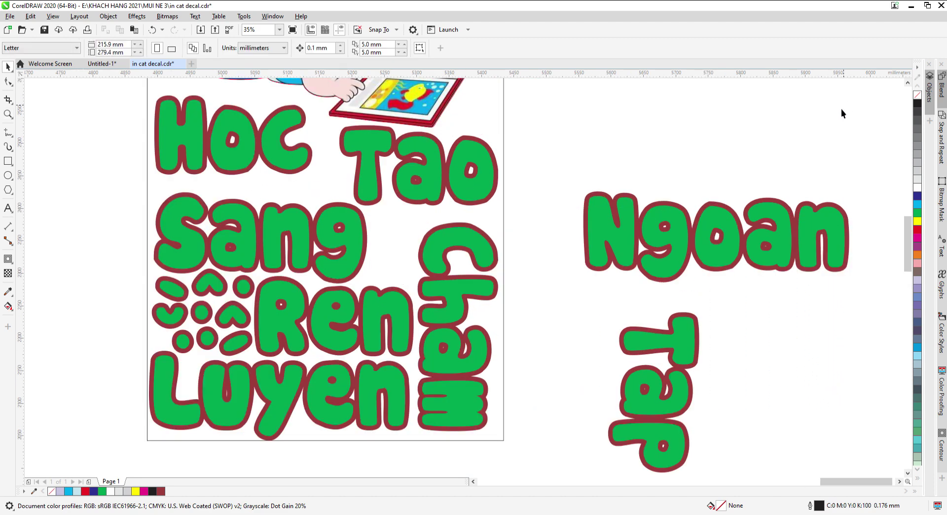
{"action": "key", "text": "z"}
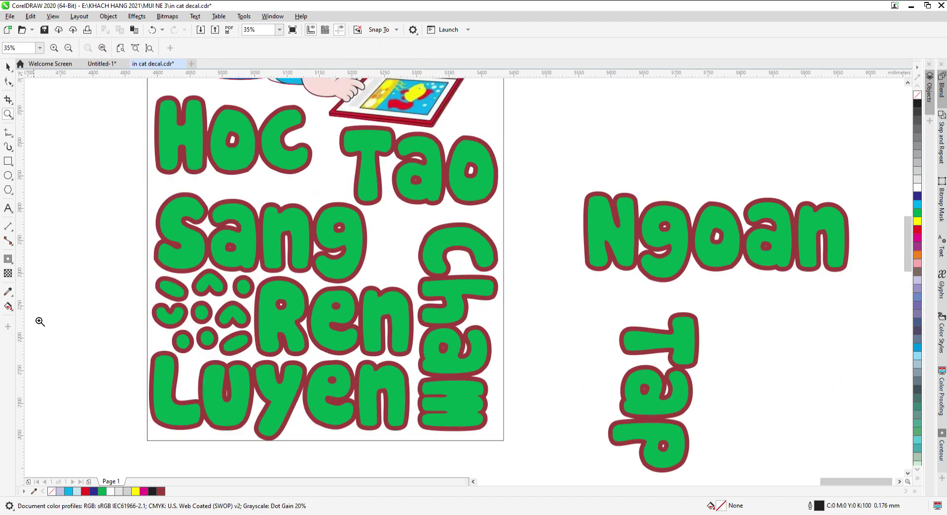
{"action": "left_click_drag", "start_coordinate": [35, 319], "coordinate": [536, 147]}
{"action": "key", "text": "space"}
{"action": "scroll", "coordinate": [389, 240], "scroll_direction": "down", "scroll_amount": 2}
{"action": "scroll", "coordinate": [585, 181], "scroll_direction": "down", "scroll_amount": 2}
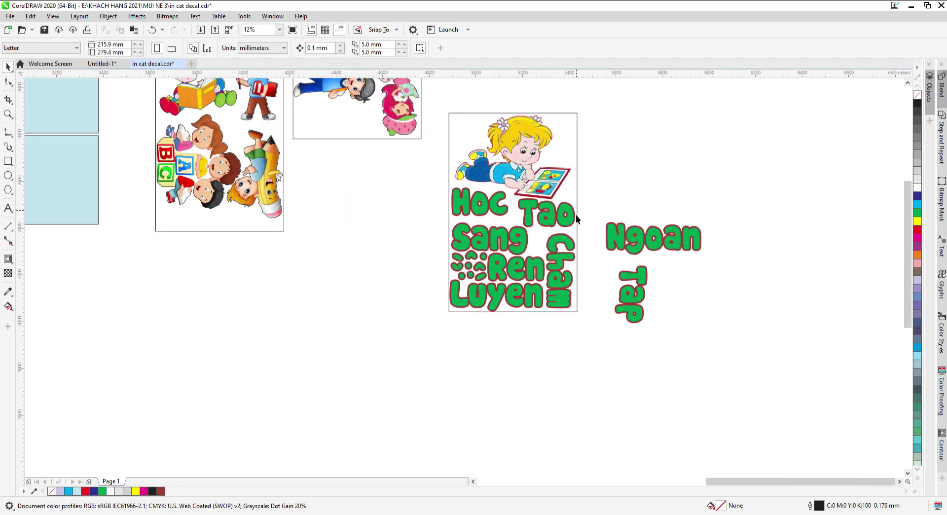
{"action": "key", "text": "z"}
{"action": "left_click_drag", "start_coordinate": [408, 344], "coordinate": [659, 108]}
{"action": "key", "text": "space"}
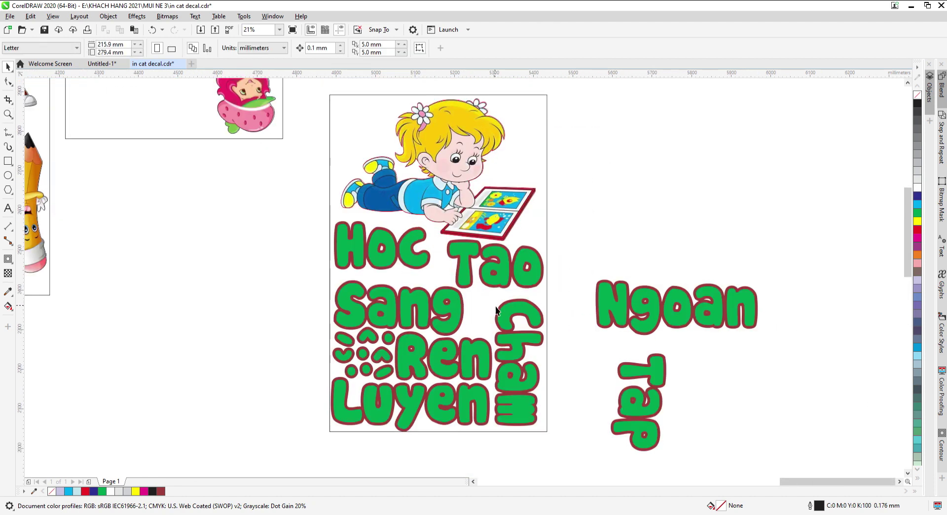
Try to fit the vertical word "Tap" into the frame's upper-right corner beside the girl.
{"action": "left_click", "coordinate": [505, 278]}
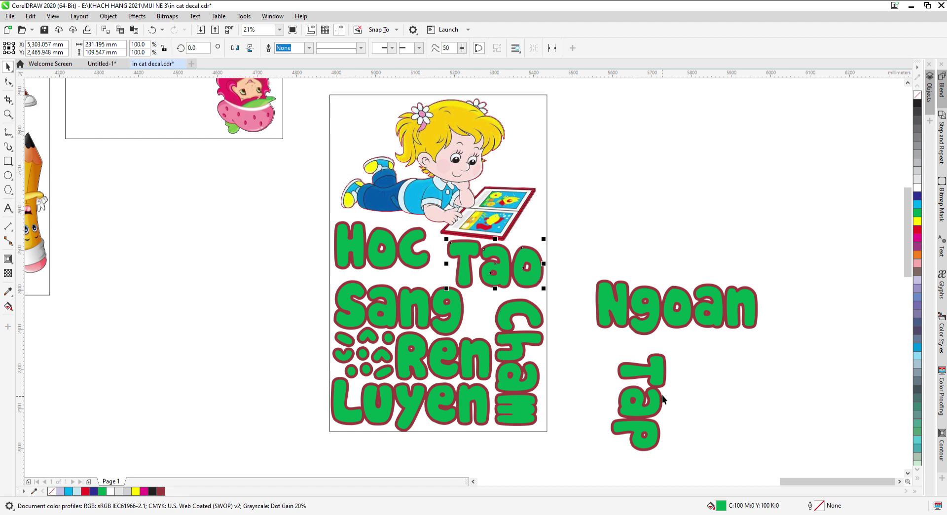
{"action": "left_click_drag", "start_coordinate": [663, 398], "coordinate": [545, 118]}
{"action": "key", "text": "z"}
{"action": "left_click_drag", "start_coordinate": [312, 274], "coordinate": [634, 47]}
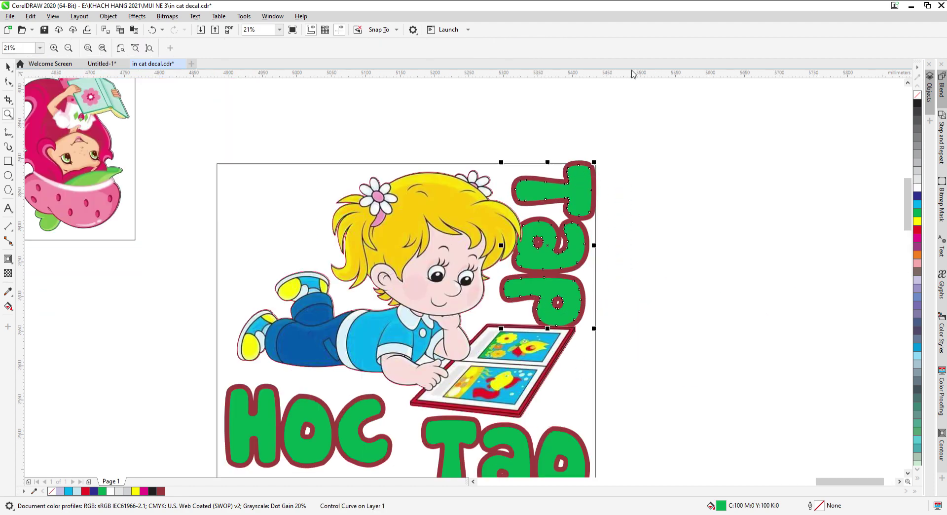
{"action": "key", "text": "space"}
Try aligning the girl figure's left side with the frame, and undo that alignment and the placement of "Tap".
{"action": "left_click", "coordinate": [256, 198]}
{"action": "left_click", "coordinate": [224, 200], "text": "shift"}
{"action": "key", "text": "l"}
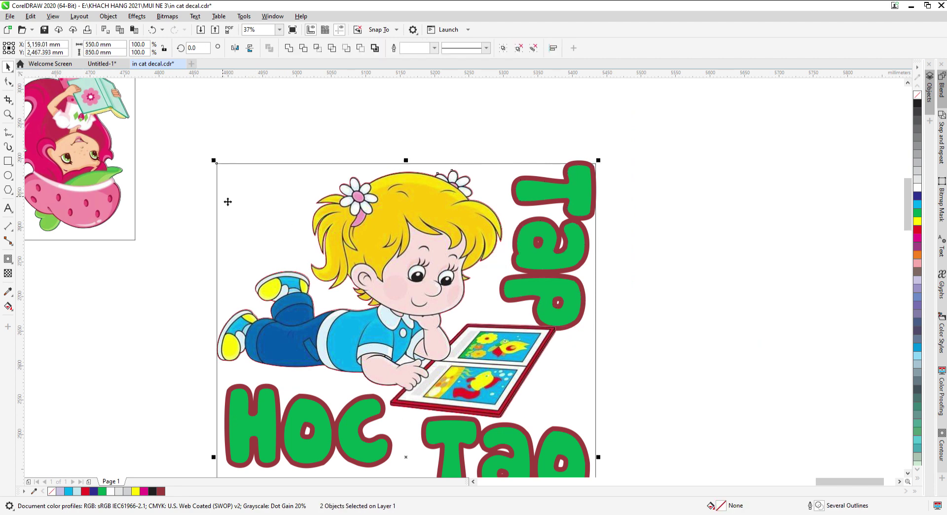
{"action": "left_click", "coordinate": [462, 117]}
{"action": "key", "text": "ctrl+z"}
{"action": "key", "text": "ctrl+z"}
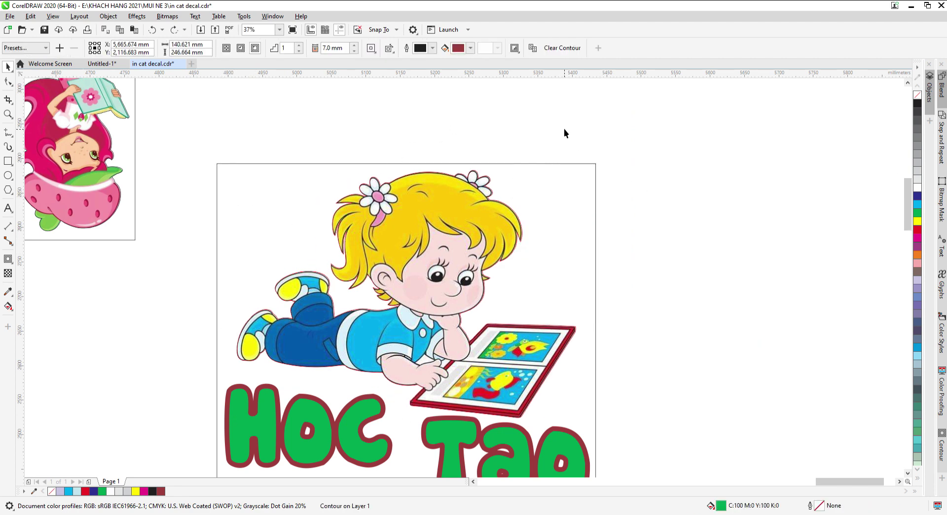
Move the word "Ngoan" farther to the right of the frame, away from "Tap".
{"action": "left_click", "coordinate": [564, 129]}
{"action": "key", "text": "F4"}
{"action": "key", "text": "F2"}
{"action": "left_click_drag", "start_coordinate": [577, 438], "coordinate": [940, 233]}
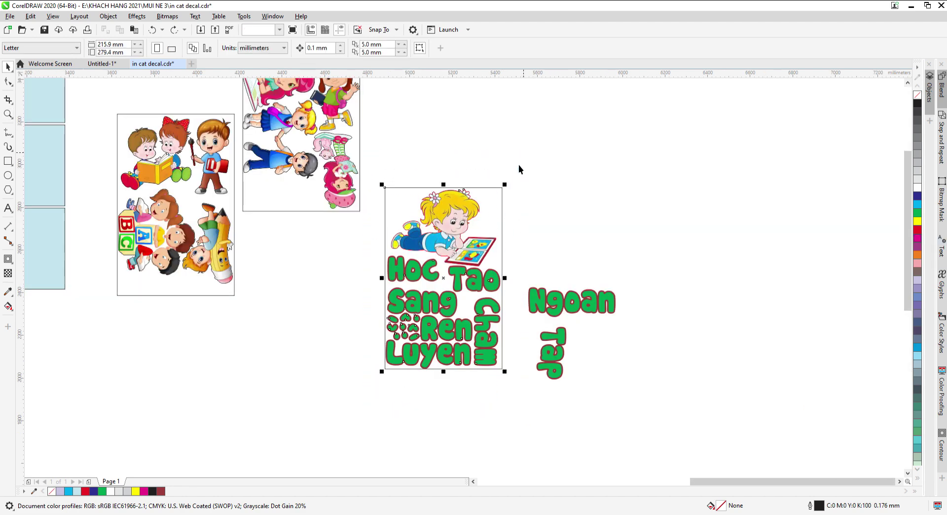
{"action": "left_click", "coordinate": [531, 322]}
{"action": "left_click", "coordinate": [583, 313]}
{"action": "left_click_drag", "start_coordinate": [582, 313], "coordinate": [668, 318]}
Move "Tap" to the neighbouring cartoon frame, rotate it to read horizontally and fit it in the empty lower-left area.
{"action": "left_click_drag", "start_coordinate": [563, 359], "coordinate": [286, 217]}
{"action": "scroll", "coordinate": [274, 228], "scroll_direction": "up", "scroll_amount": 4}
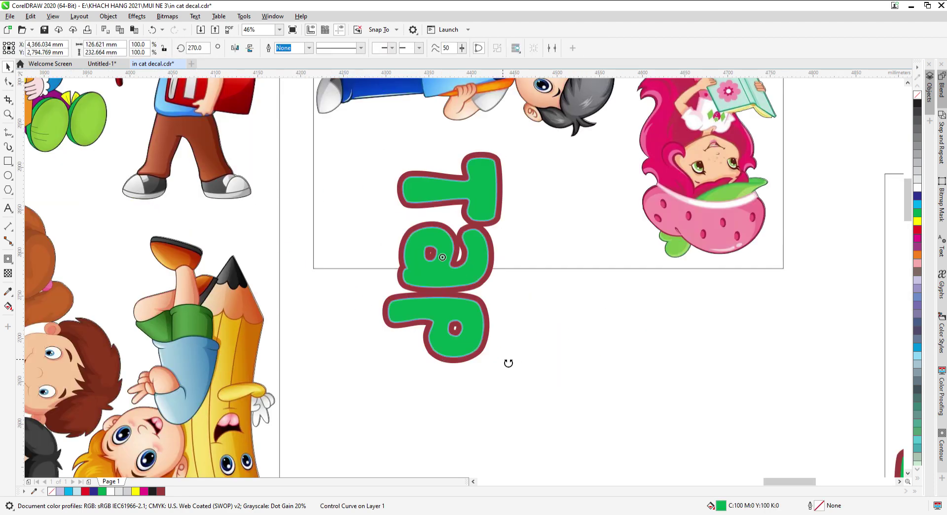
{"action": "left_click_drag", "start_coordinate": [507, 362], "coordinate": [522, 214]}
{"action": "key", "text": "Escape"}
{"action": "left_click_drag", "start_coordinate": [499, 315], "coordinate": [492, 260]}
{"action": "key", "text": "Escape"}
Move the word "Ngoan" up and closer to the frame with the girl.
{"action": "scroll", "coordinate": [489, 391], "scroll_direction": "down", "scroll_amount": 4}
{"action": "scroll", "coordinate": [489, 391], "scroll_direction": "down", "scroll_amount": 3}
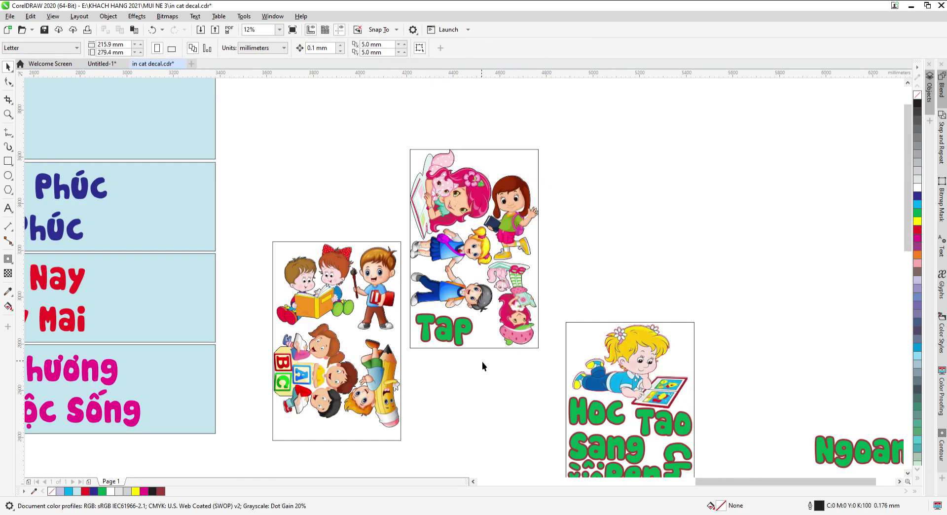
{"action": "key", "text": "z"}
{"action": "left_click_drag", "start_coordinate": [351, 442], "coordinate": [721, 263]}
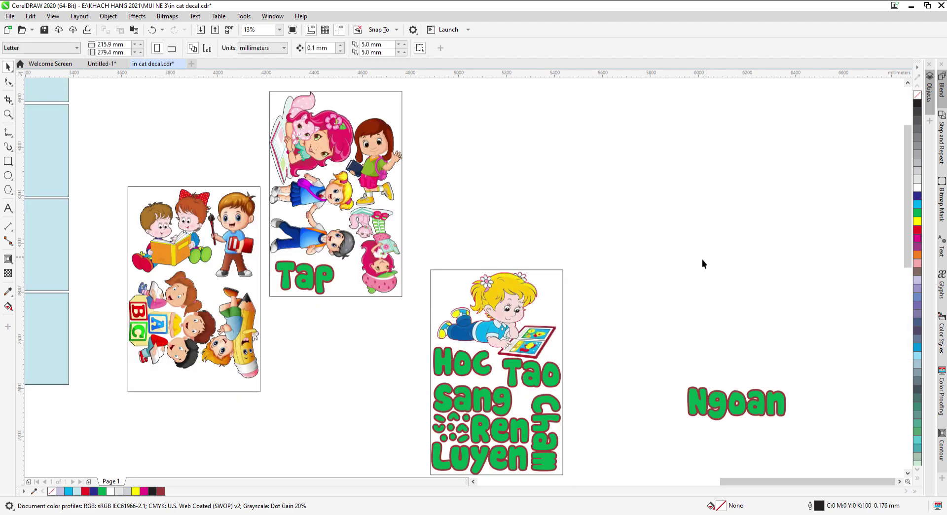
{"action": "left_click_drag", "start_coordinate": [846, 358], "coordinate": [846, 359]}
{"action": "left_click_drag", "start_coordinate": [735, 402], "coordinate": [665, 273]}
Delete the empty light-blue panel above the "Trường Học Hạnh Phúc" banner.
{"action": "scroll", "coordinate": [555, 215], "scroll_direction": "down", "scroll_amount": 3}
{"action": "left_click", "coordinate": [555, 211]}
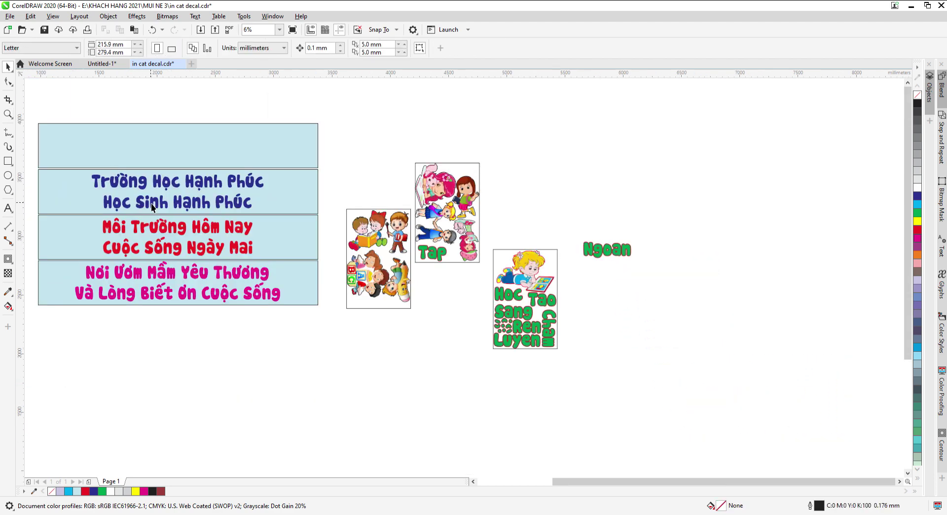
{"action": "left_click", "coordinate": [241, 153]}
{"action": "key", "text": "Delete"}
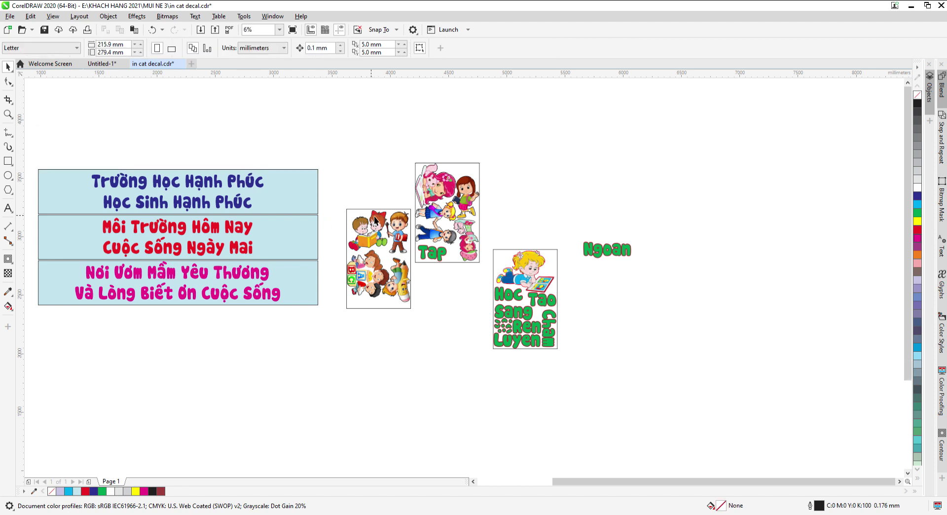
{"action": "key", "text": "z"}
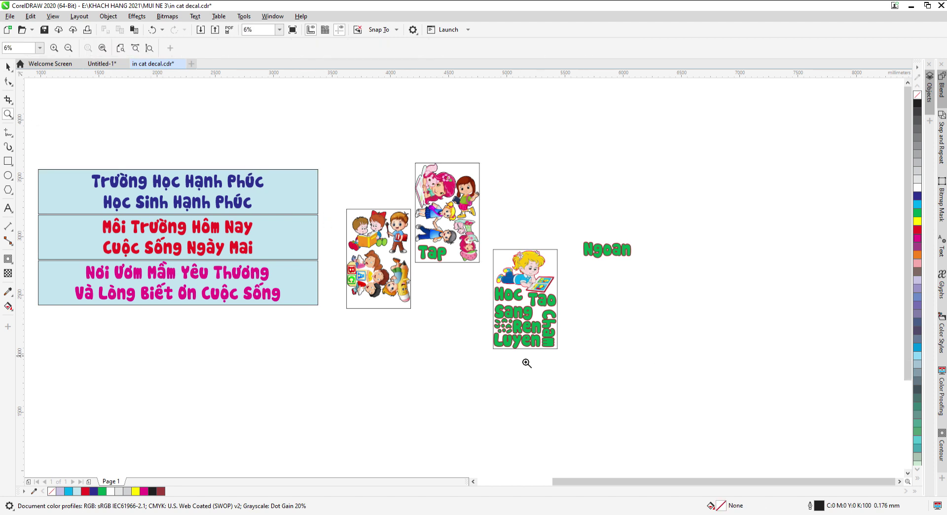
{"action": "left_click", "coordinate": [618, 240]}
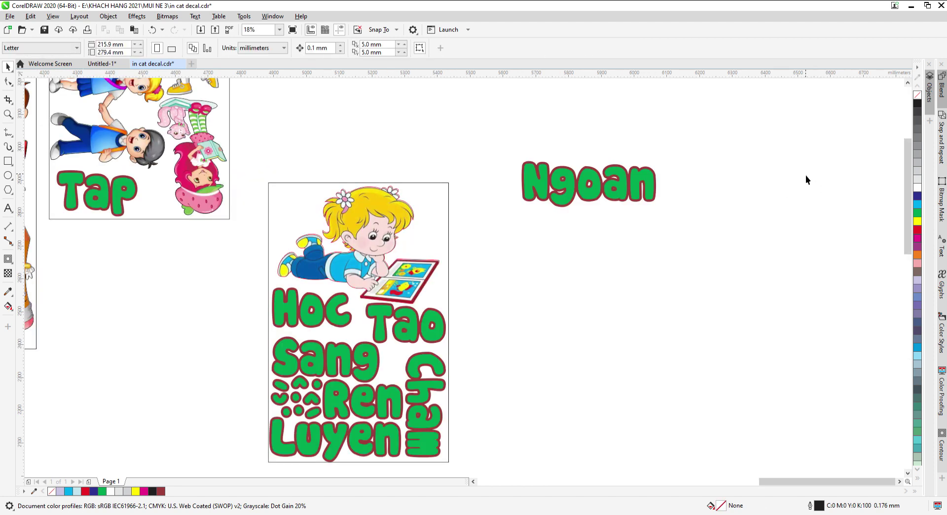